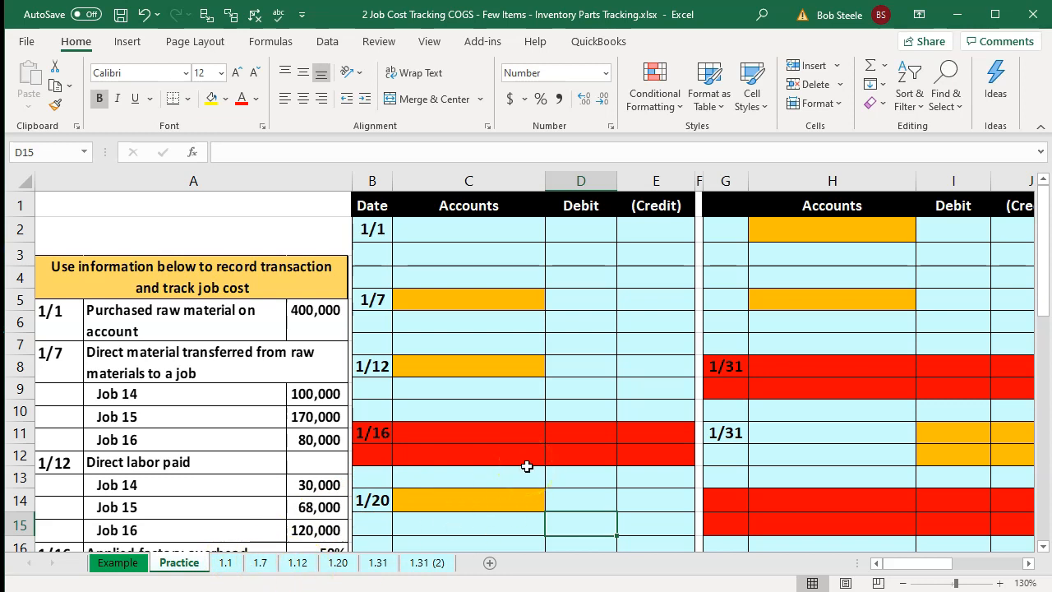
# - Hide columns G through K that hold the second journal entry block
pyautogui.click(727, 174)
pyautogui.moveTo(727, 176); pyautogui.dragTo(758, 180)
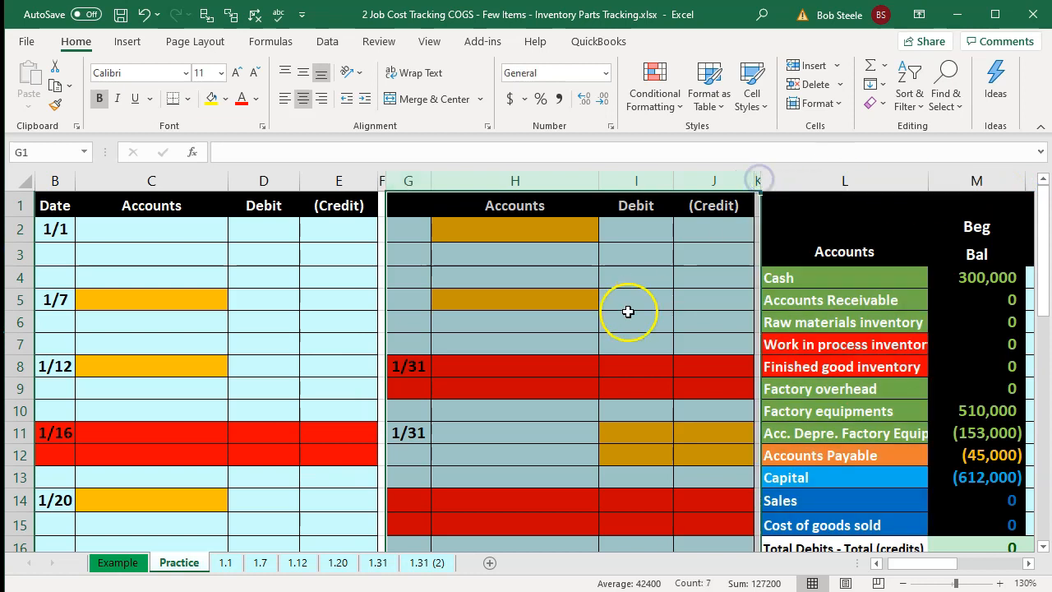
pyautogui.rightClick(629, 311)
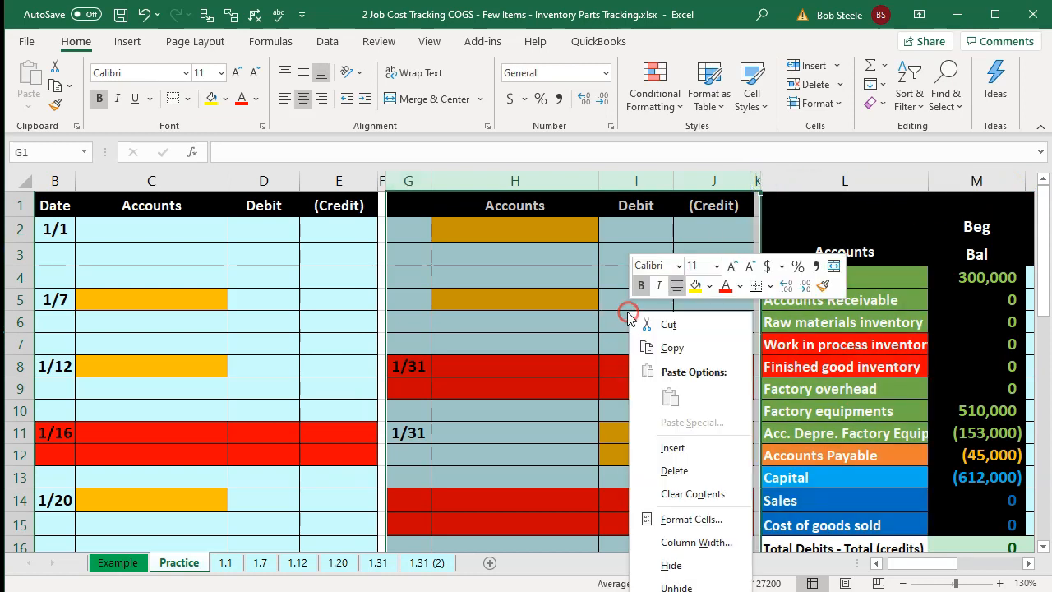
pyautogui.click(672, 564)
pyautogui.click(280, 316)
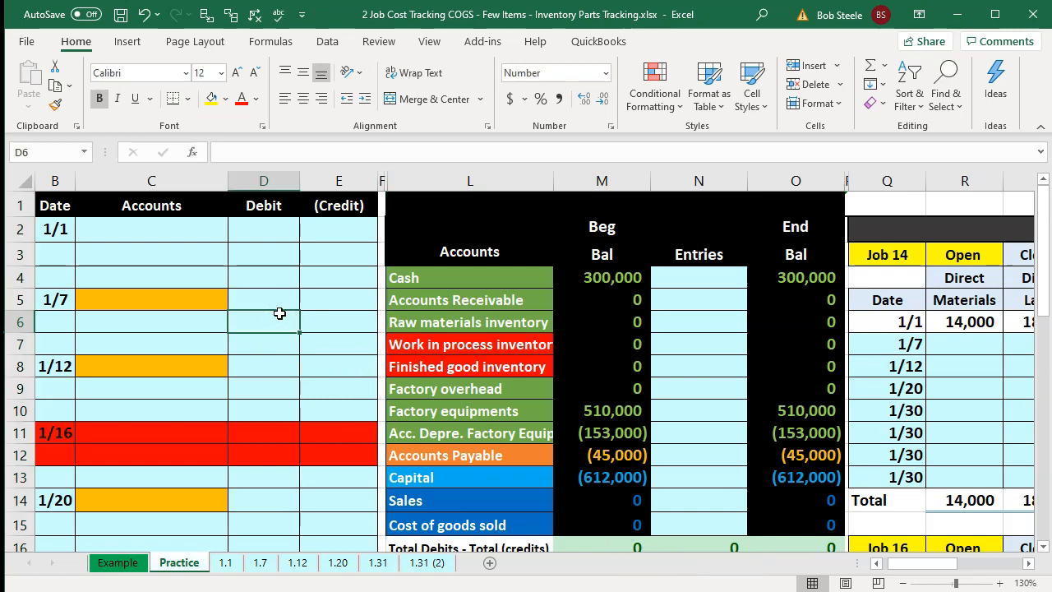
# - Examine the account list in the trial balance and the job cost dates beside it
pyautogui.scroll(-1, 279, 313)
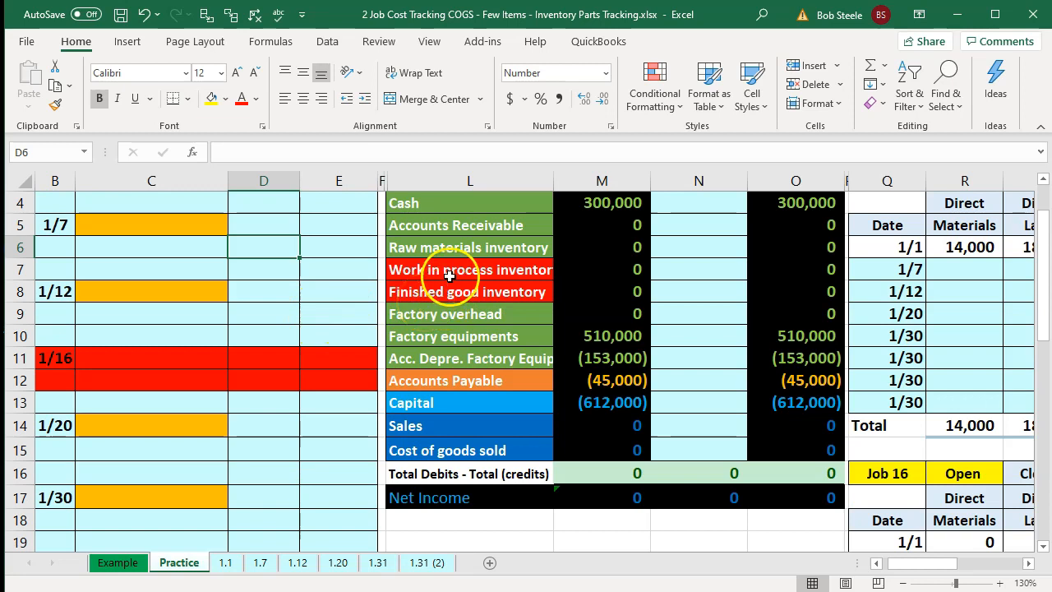
pyautogui.moveTo(450, 272); pyautogui.dragTo(450, 289)
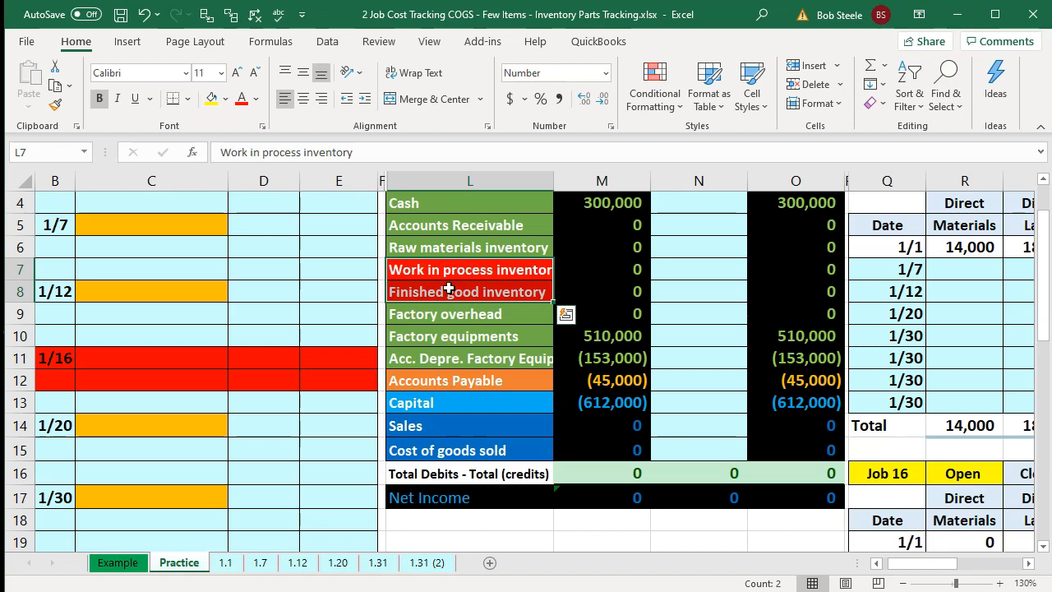
pyautogui.click(442, 248)
pyautogui.click(442, 269)
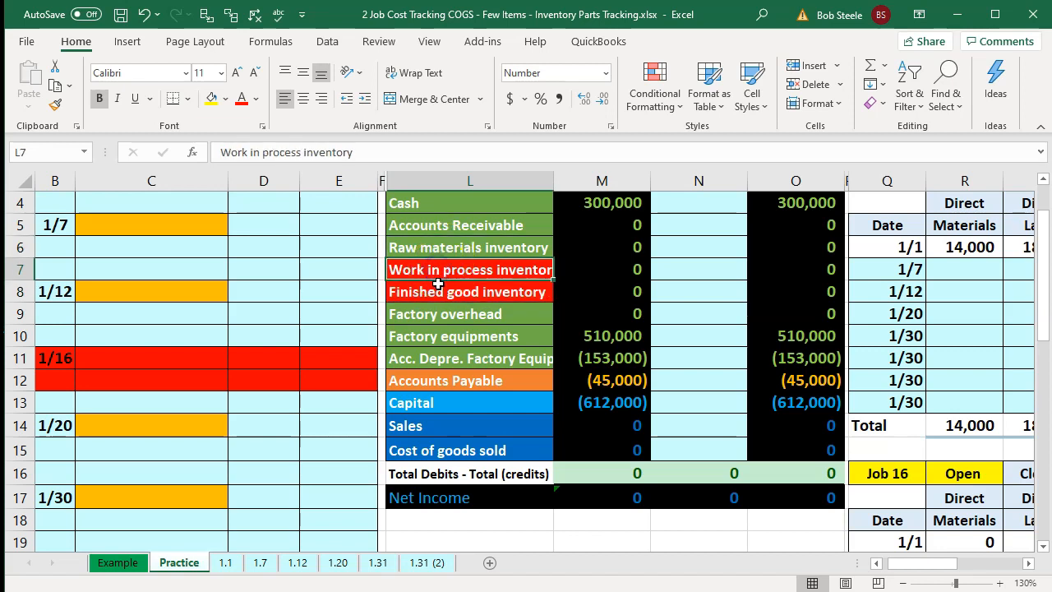
pyautogui.click(440, 292)
pyautogui.click(479, 451)
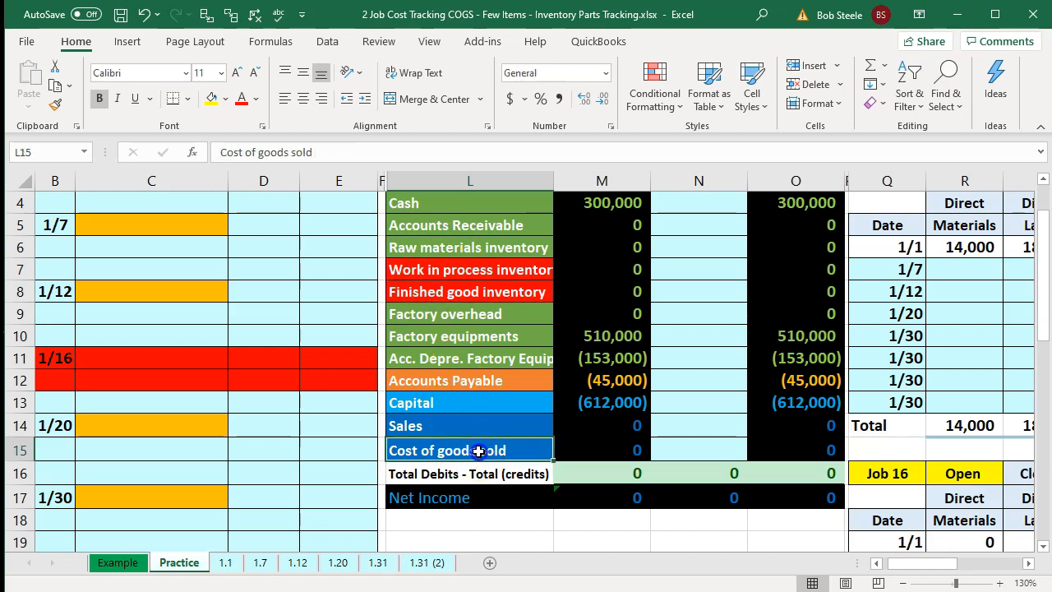
pyautogui.click(913, 309)
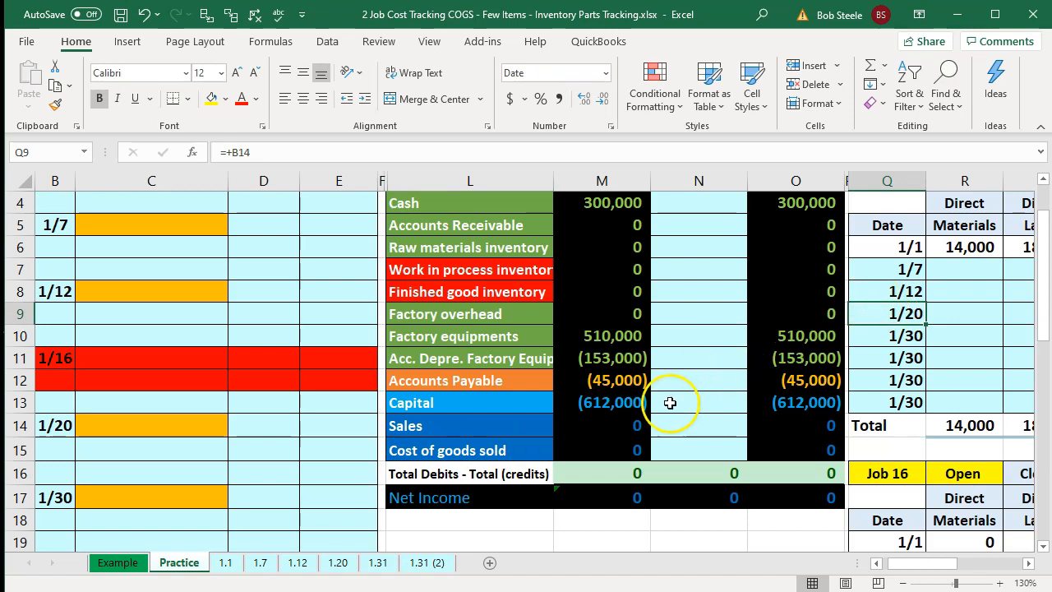
pyautogui.click(504, 457)
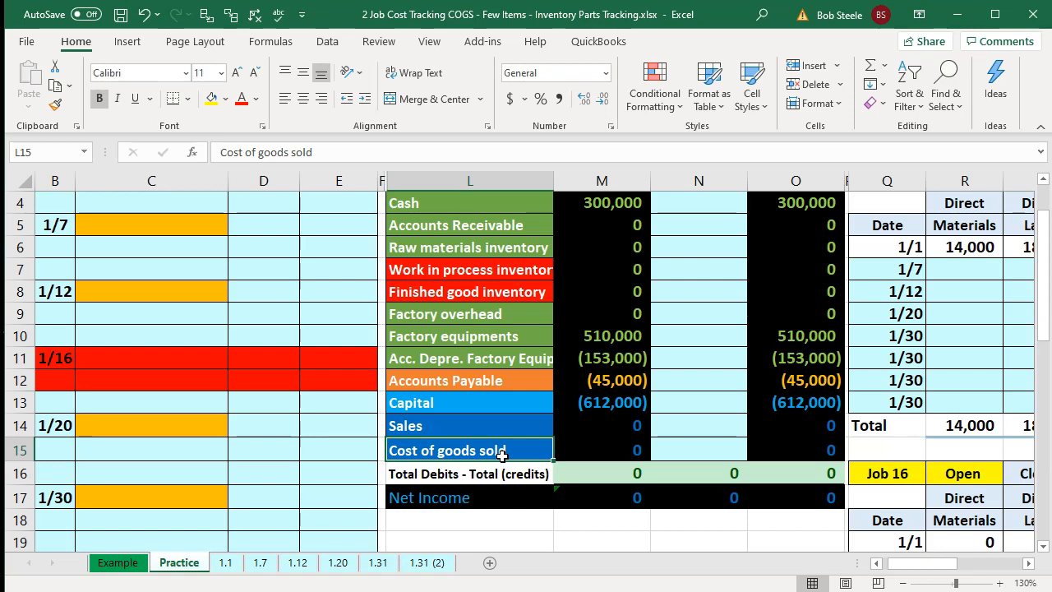
# - Scan across the job cost records to the right and back to the journal area
pyautogui.press('Right')
pyautogui.press('Right')
pyautogui.press('Right')
pyautogui.press('Right')
pyautogui.press('Right')
pyautogui.press('Right')
pyautogui.press('Right')
pyautogui.press('Right')
pyautogui.press('Right')
pyautogui.press('Right')
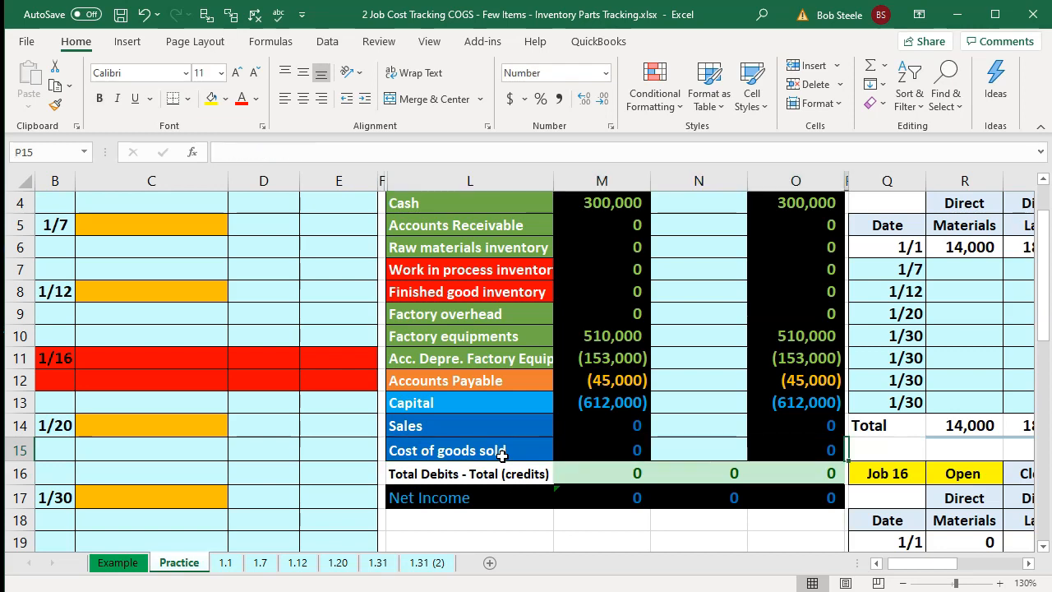
pyautogui.press('Right')
pyautogui.press('Right')
pyautogui.press('Right')
pyautogui.press('Right')
pyautogui.press('Right')
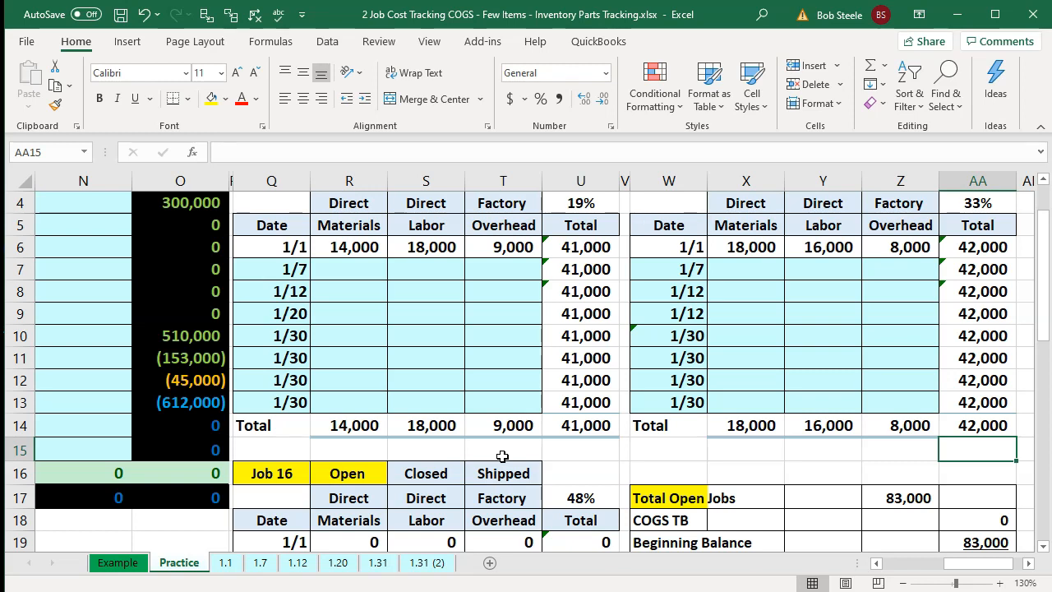
pyautogui.press('Left')
pyautogui.press('Left')
pyautogui.press('Left')
pyautogui.press('Left')
pyautogui.press('Left')
pyautogui.press('Left')
pyautogui.press('Left')
pyautogui.press('Left')
pyautogui.press('Left')
pyautogui.press('Left')
pyautogui.press('Left')
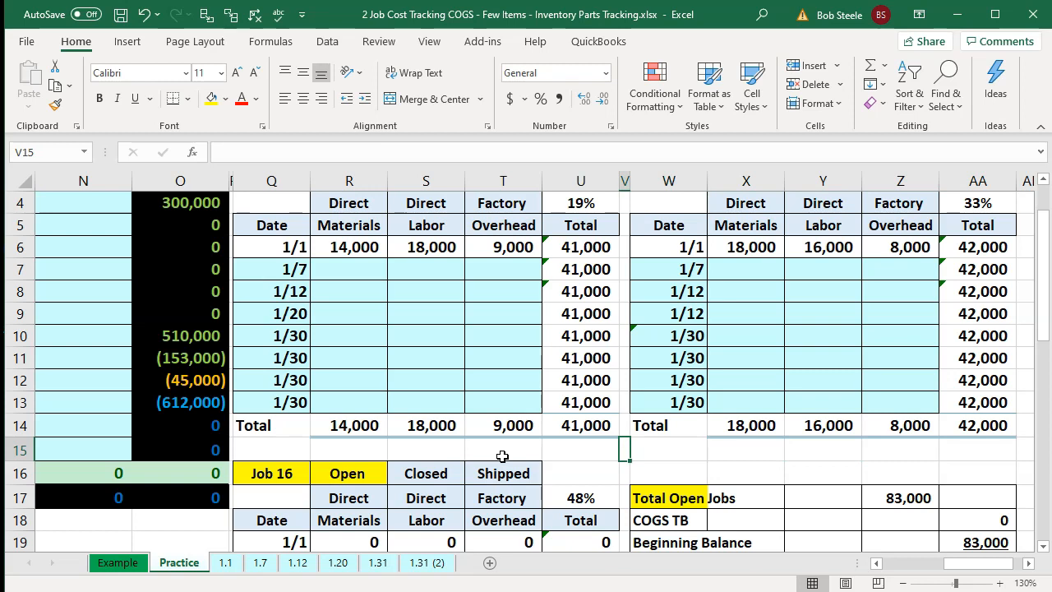
pyautogui.press('Left')
pyautogui.press('Left')
pyautogui.press('Left')
pyautogui.press('Left')
pyautogui.press('Left')
pyautogui.press('Left')
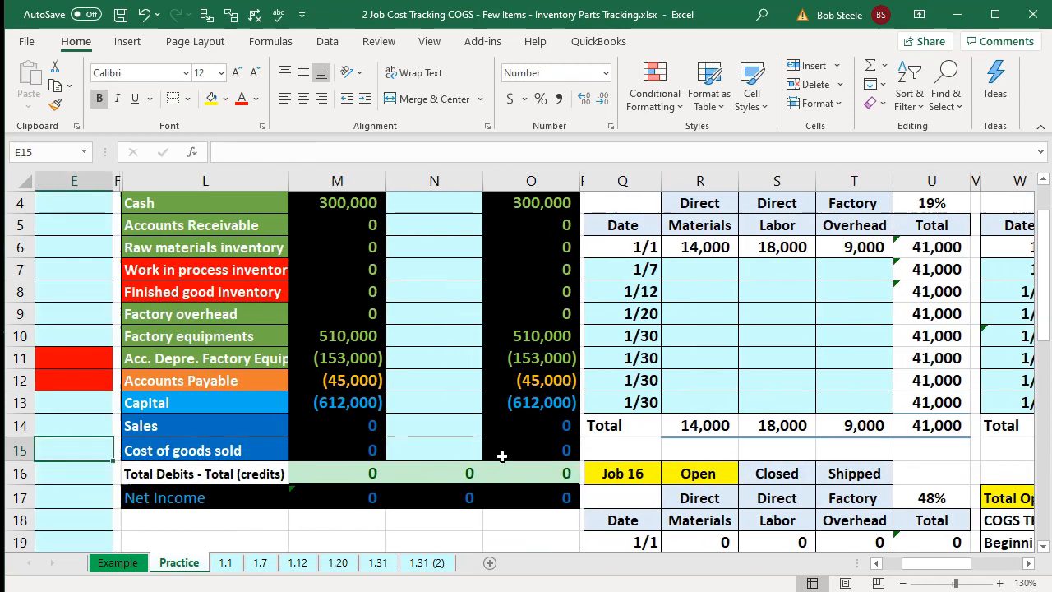
pyautogui.press('Left')
pyautogui.press('Left')
pyautogui.press('Left')
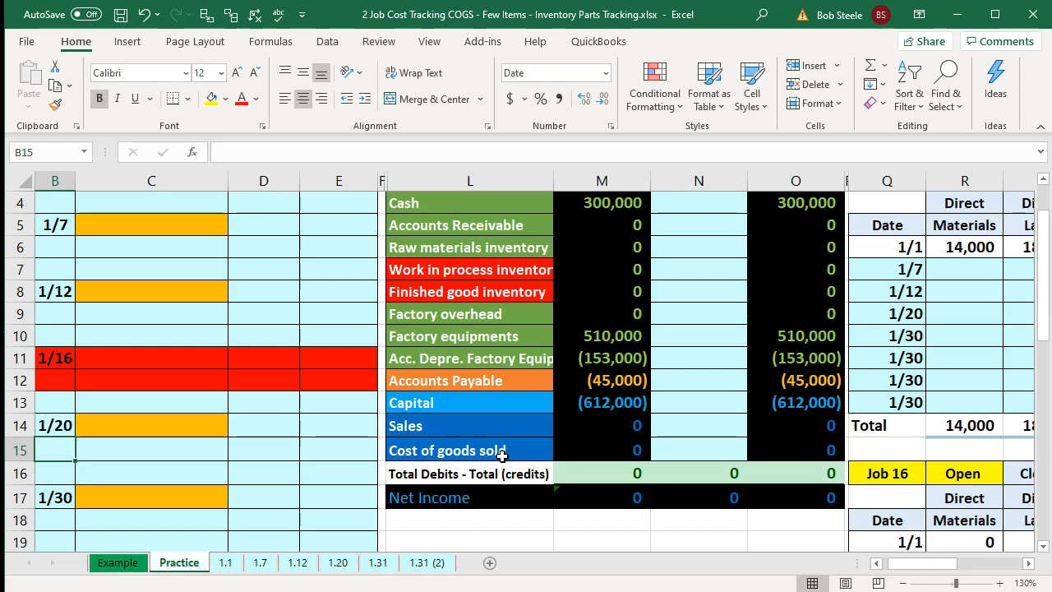
pyautogui.press('Left')
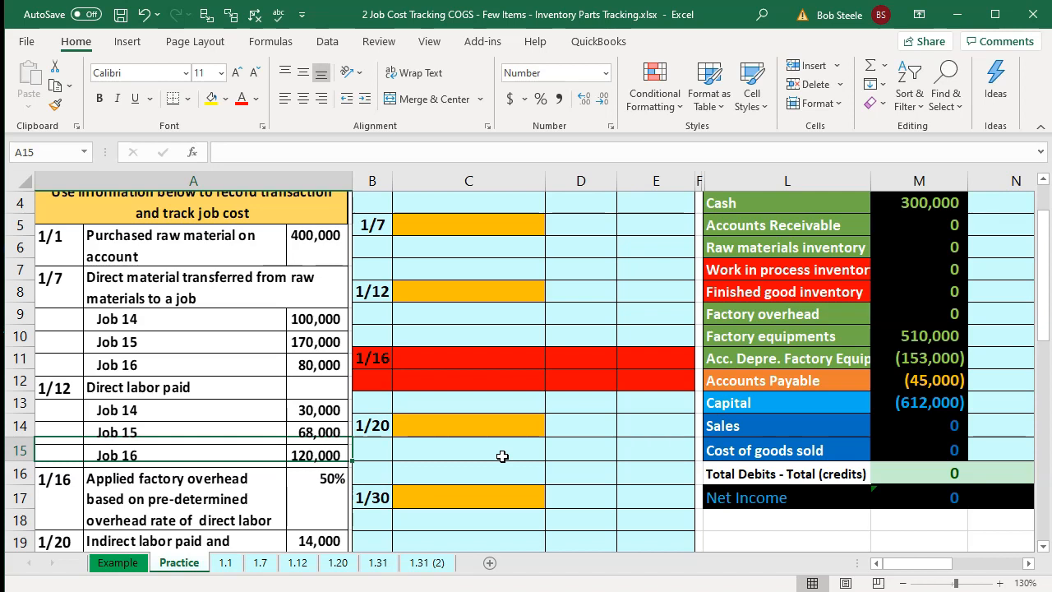
pyautogui.click(502, 456)
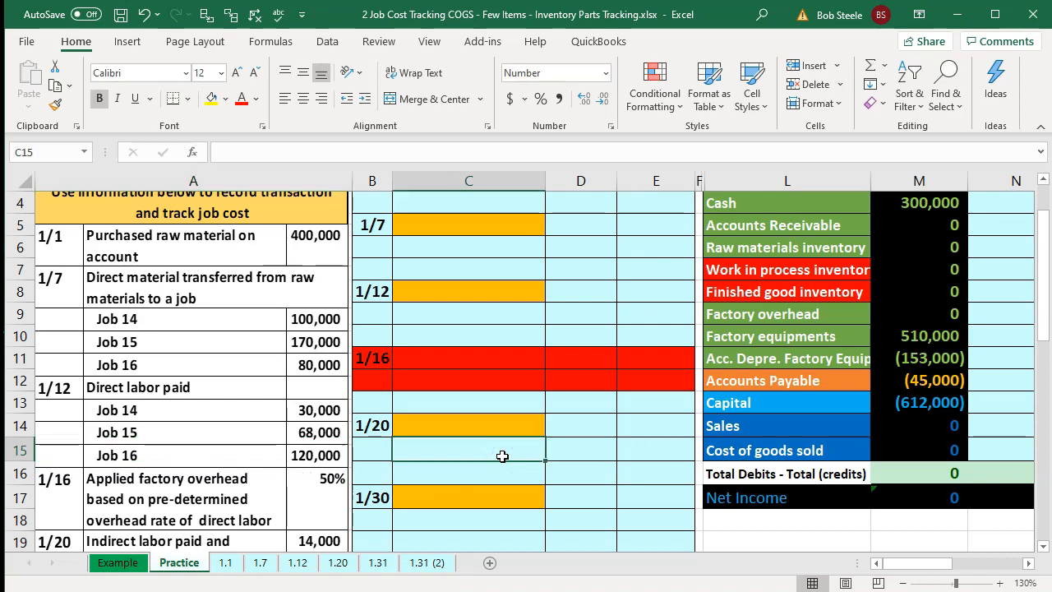
# - Enter a formula in the 1/1 account cell linking to Raw materials inventory in the account list
pyautogui.scroll(1, 503, 456)
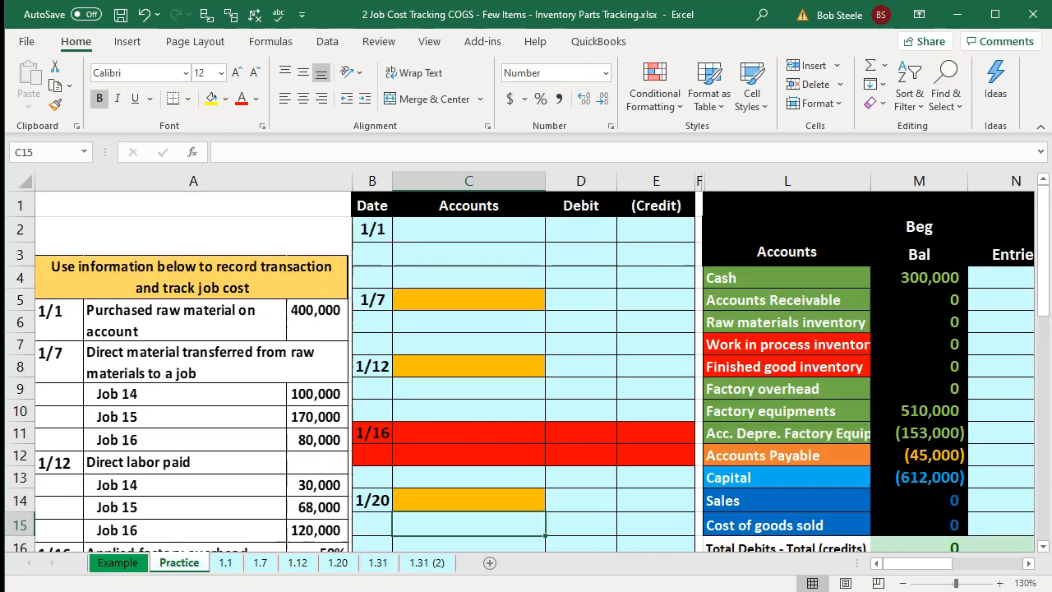
pyautogui.click(444, 231)
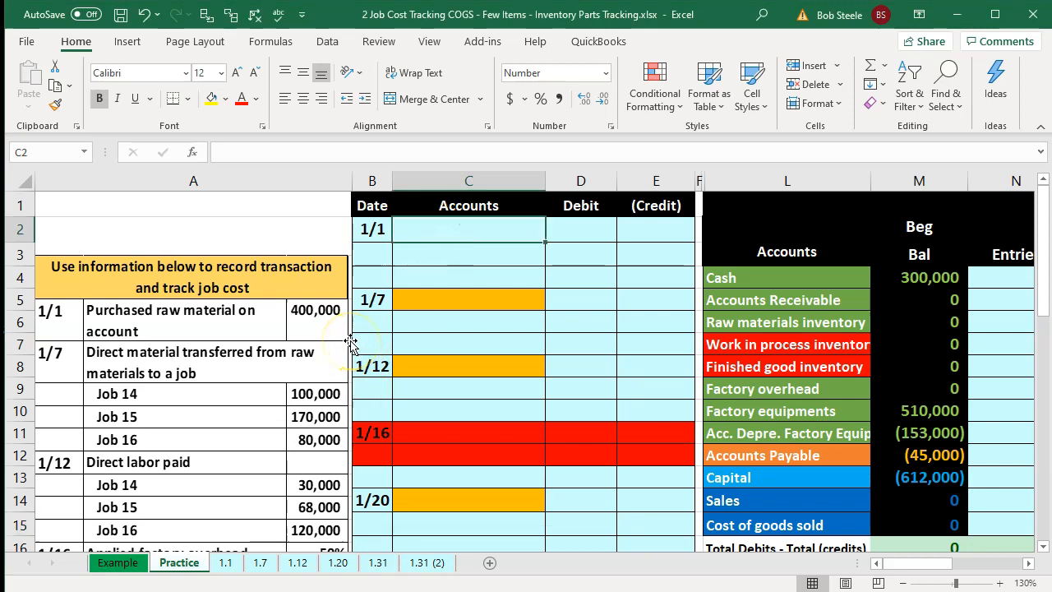
pyautogui.write('=')
pyautogui.press('Right')
pyautogui.press('Right')
pyautogui.press('Right')
pyautogui.press('Down')
pyautogui.press('Down')
pyautogui.press('Down')
pyautogui.press('Down')
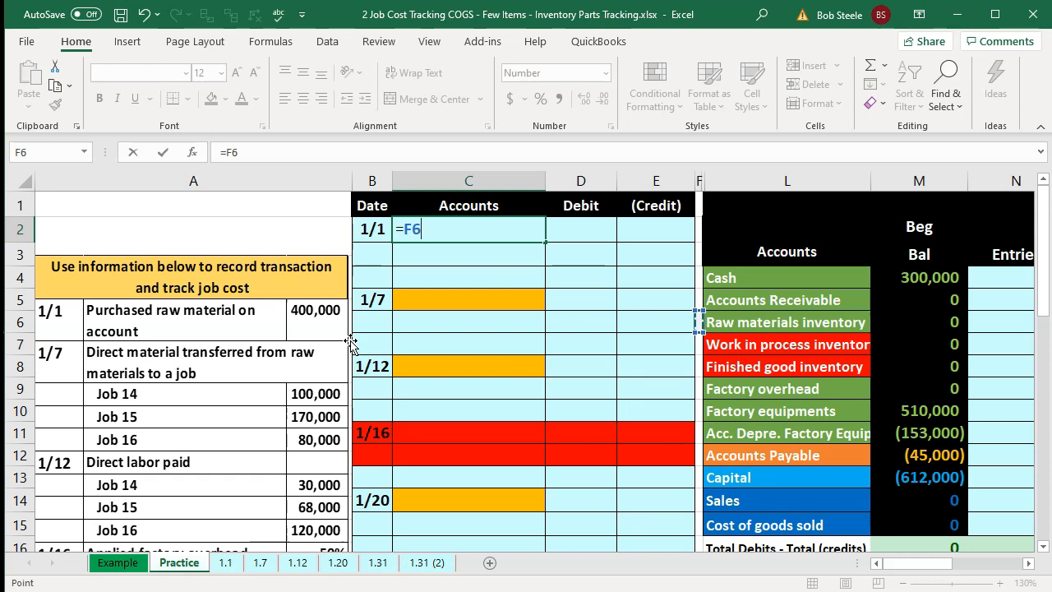
pyautogui.press('Right')
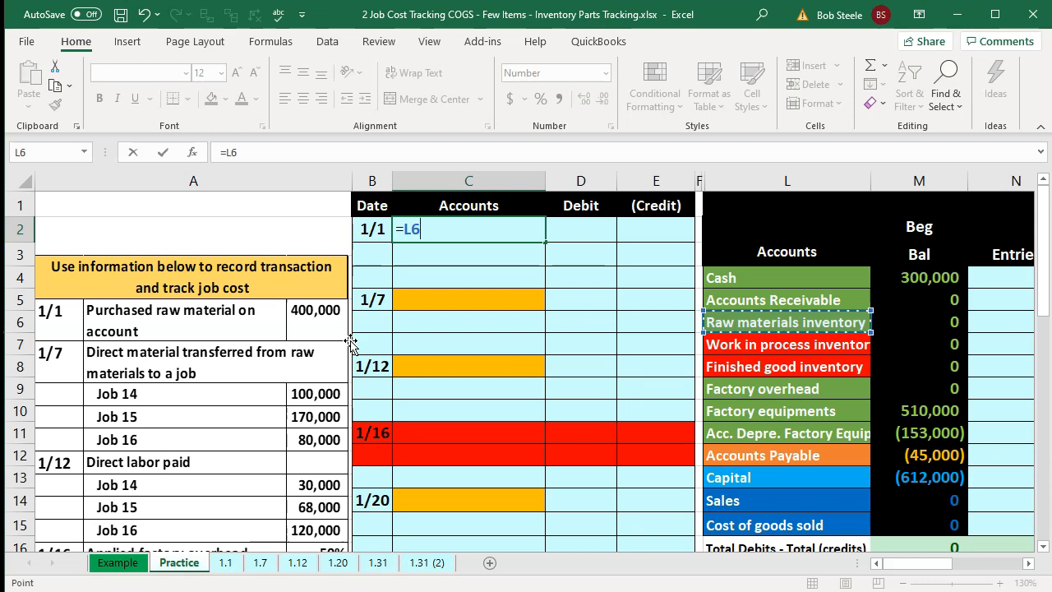
pyautogui.press('Return')
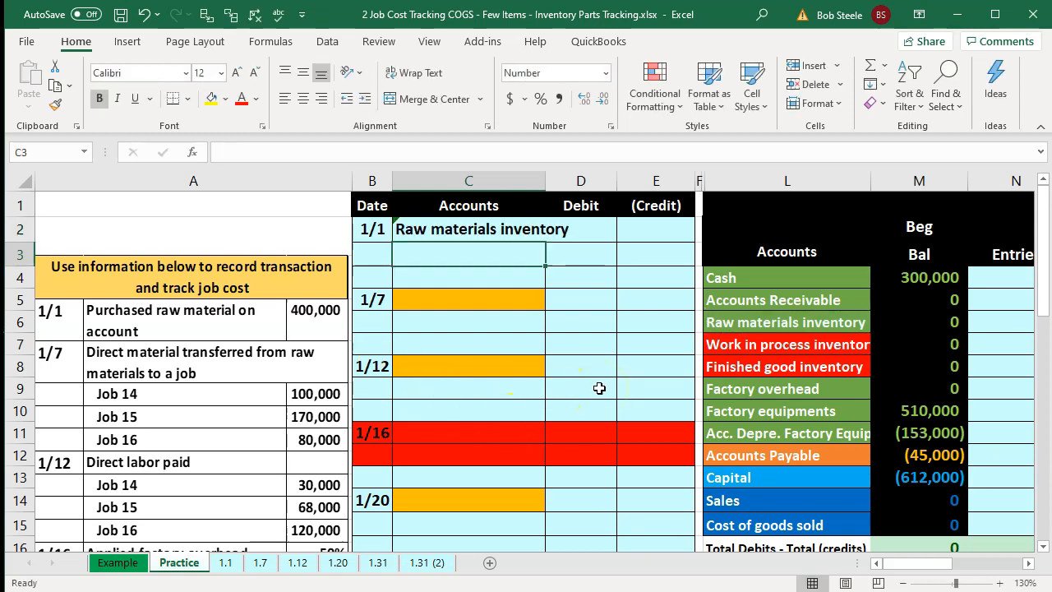
# - Link the second 1/1 account line to Accounts Payable in the account list
pyautogui.scroll(-1, 599, 388)
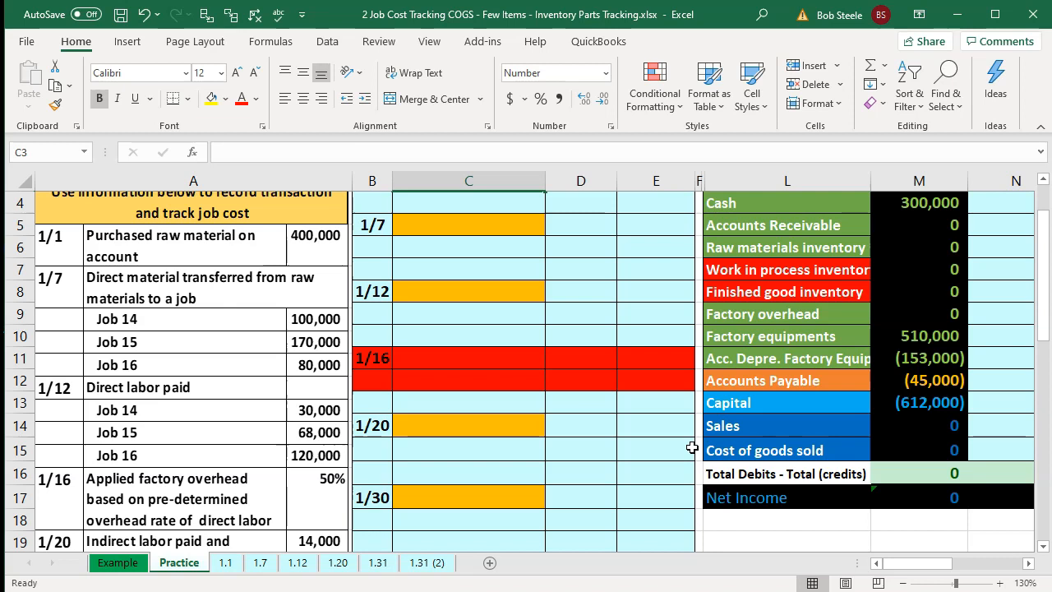
pyautogui.scroll(1, 692, 447)
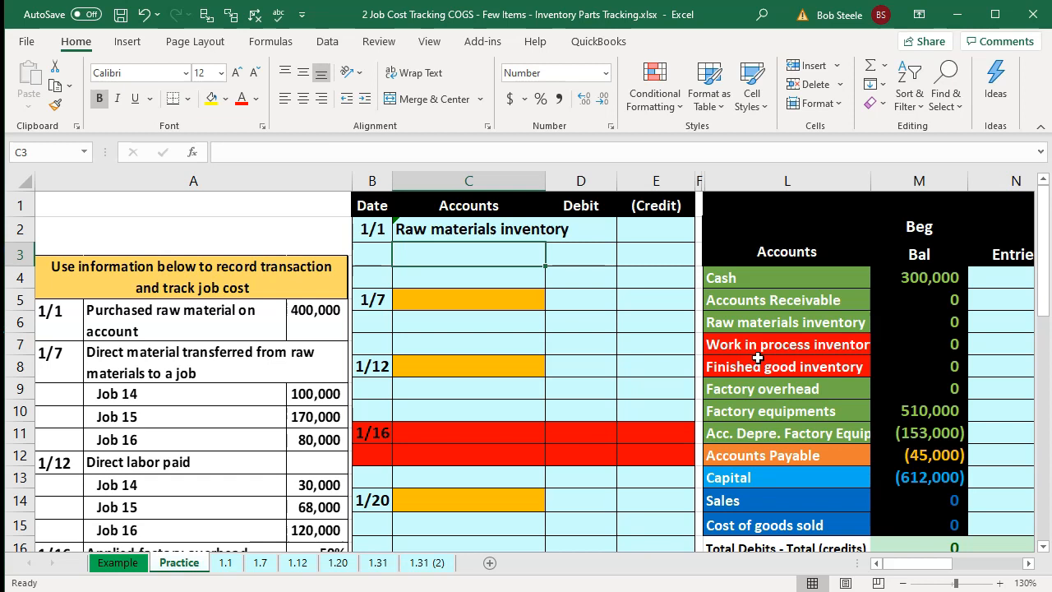
pyautogui.click(738, 314)
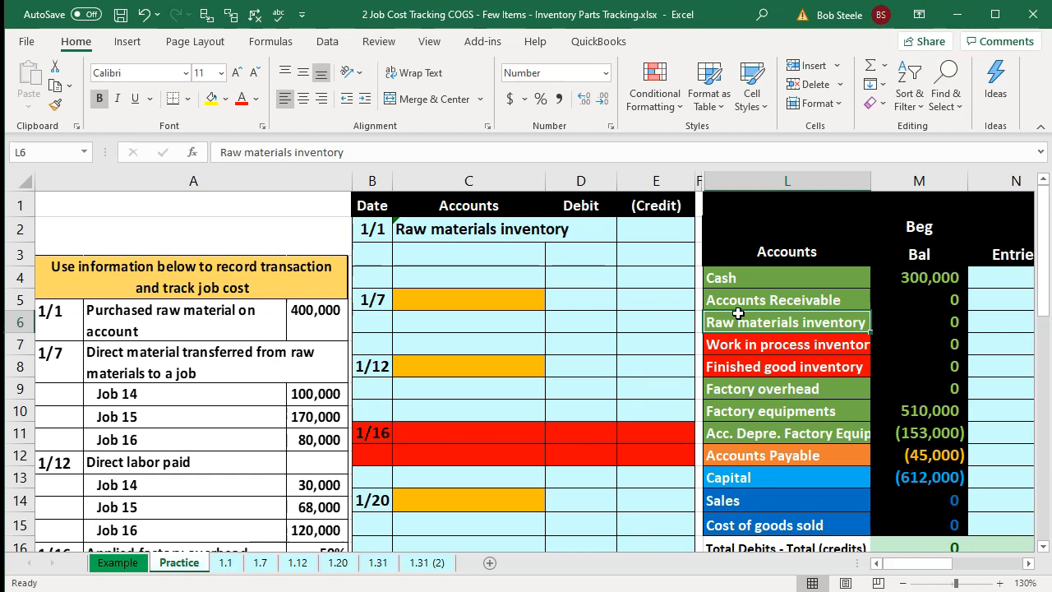
pyautogui.click(484, 250)
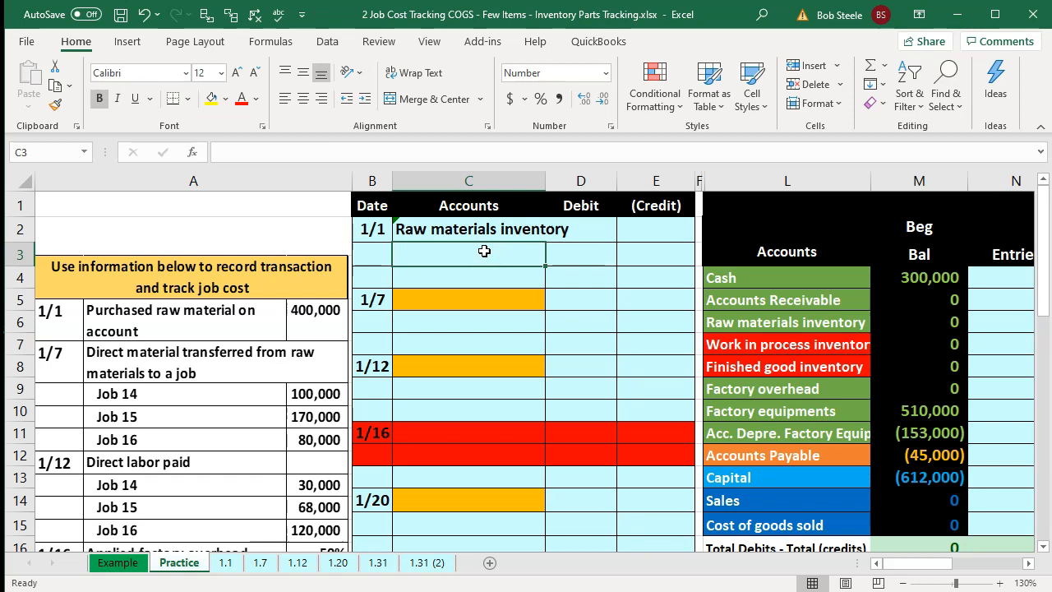
pyautogui.write('=')
pyautogui.press('Down')
pyautogui.press('Down')
pyautogui.press('Down')
pyautogui.press('Down')
pyautogui.press('Down')
pyautogui.press('Down')
pyautogui.press('Down')
pyautogui.press('Down')
pyautogui.press('Down')
pyautogui.press('Right')
pyautogui.press('Right')
# - Enter 400,000 as the 1/1 debit to Raw materials inventory
pyautogui.press('Right')
pyautogui.press('Right')
pyautogui.press('Return')
pyautogui.press('Right')
pyautogui.press('Up')
pyautogui.press('Up')
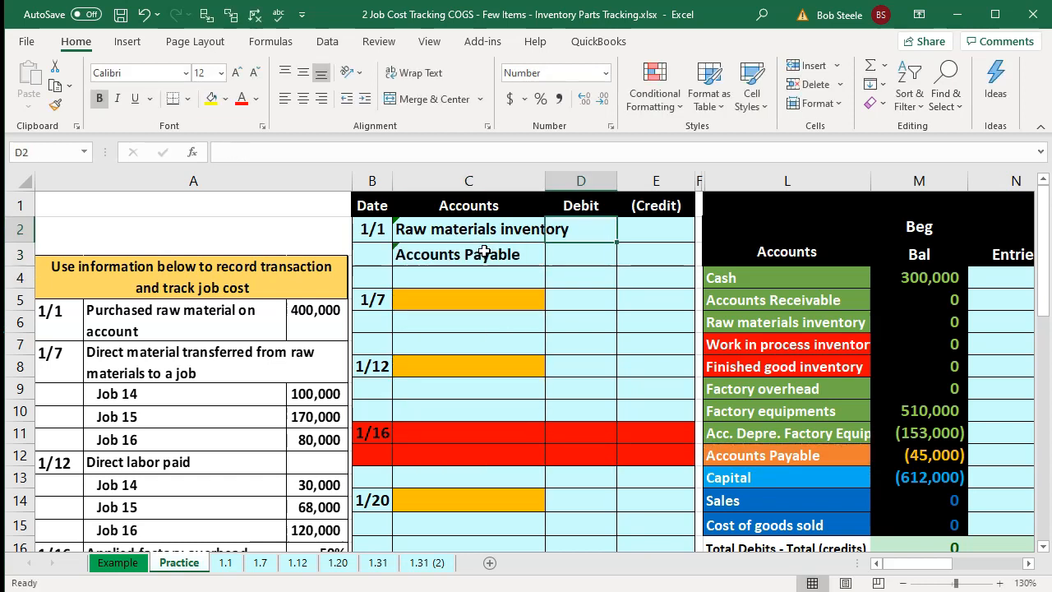
pyautogui.write('400,')
pyautogui.write('0000')
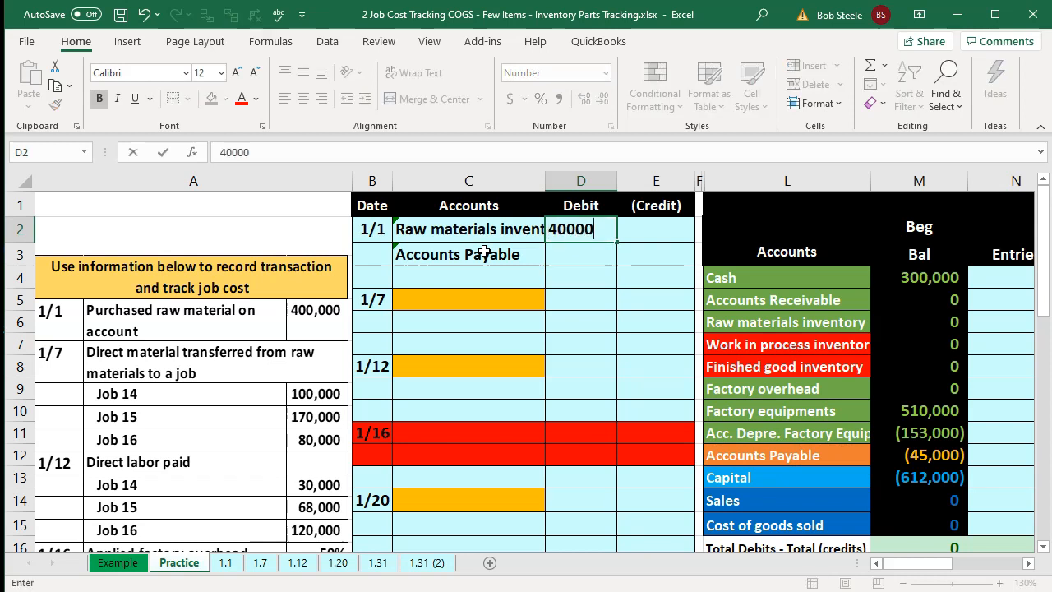
pyautogui.press('Return')
# - Set the Accounts Payable credit as a formula negating the 1/1 debit amount
pyautogui.press('Right')
pyautogui.write('-')
pyautogui.press('Left')
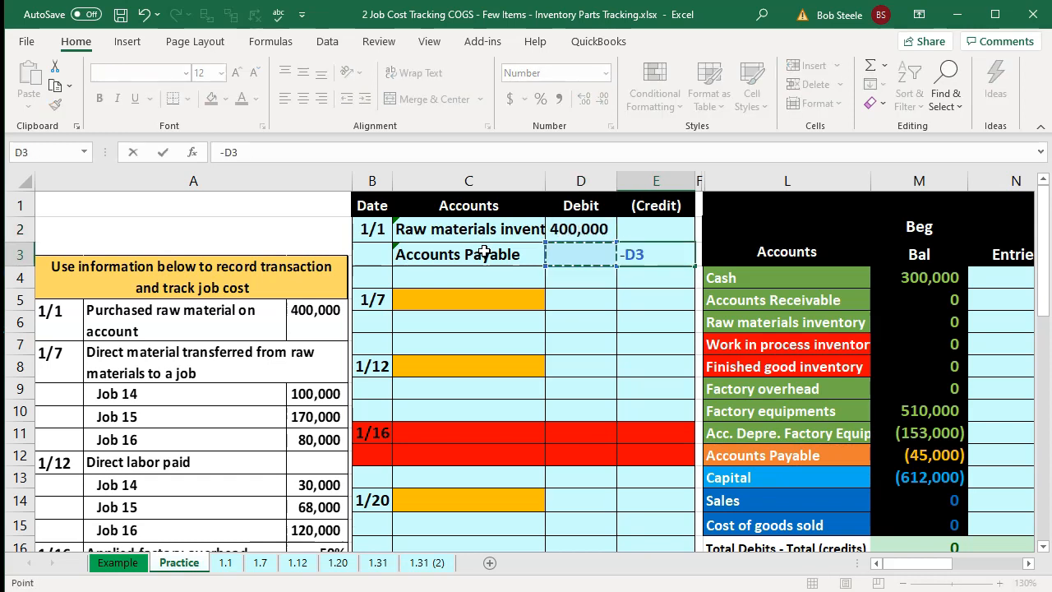
pyautogui.press('Up')
pyautogui.press('Return')
# - Link the Raw materials inventory Entries cell to the 1/1 debit amount
pyautogui.press('Down')
pyautogui.press('Right')
pyautogui.press('Right')
pyautogui.press('Right')
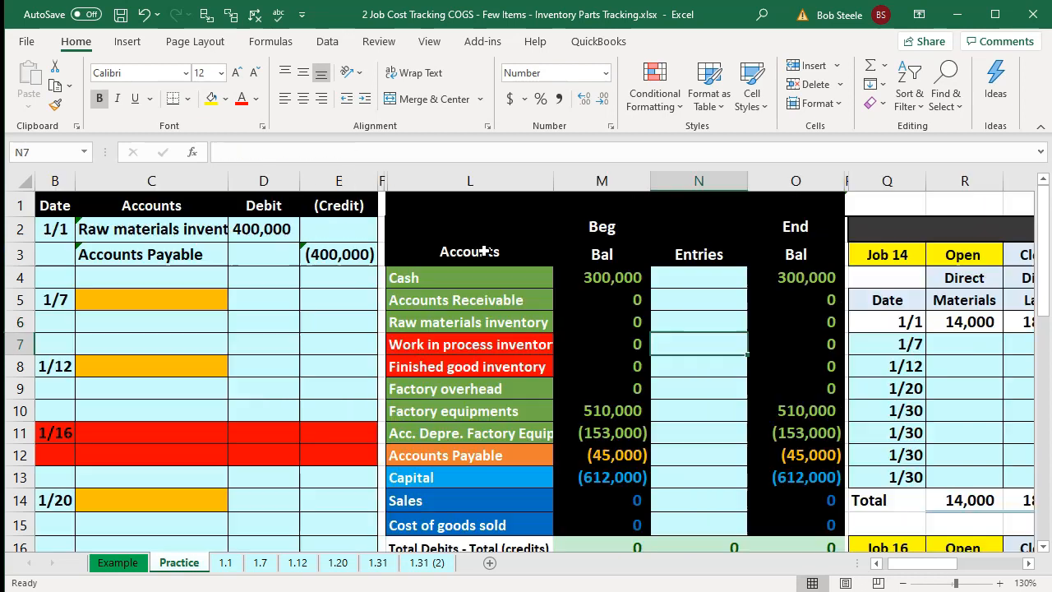
pyautogui.press('Up')
pyautogui.write('=')
pyautogui.press('Left')
pyautogui.press('Left')
pyautogui.press('Left')
pyautogui.press('Left')
pyautogui.press('Left')
pyautogui.press('Up')
pyautogui.press('Up')
pyautogui.press('Up')
pyautogui.press('Up')
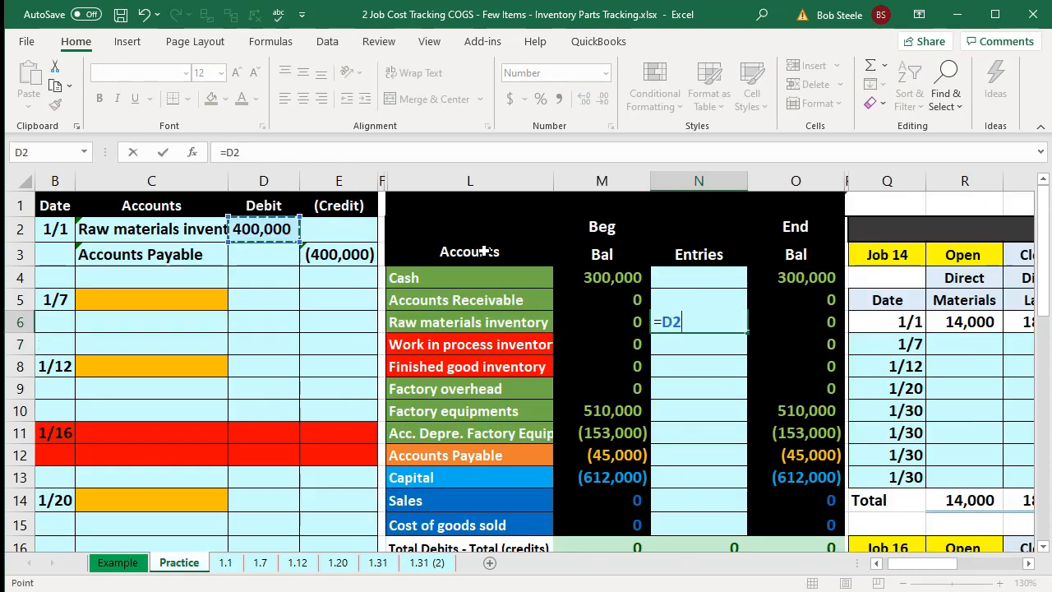
pyautogui.press('Return')
# - Link the Accounts Payable Entries cell to the 1/1 credit amount
pyautogui.press('Down')
pyautogui.press('Down')
pyautogui.press('Down')
pyautogui.press('Down')
pyautogui.press('Down')
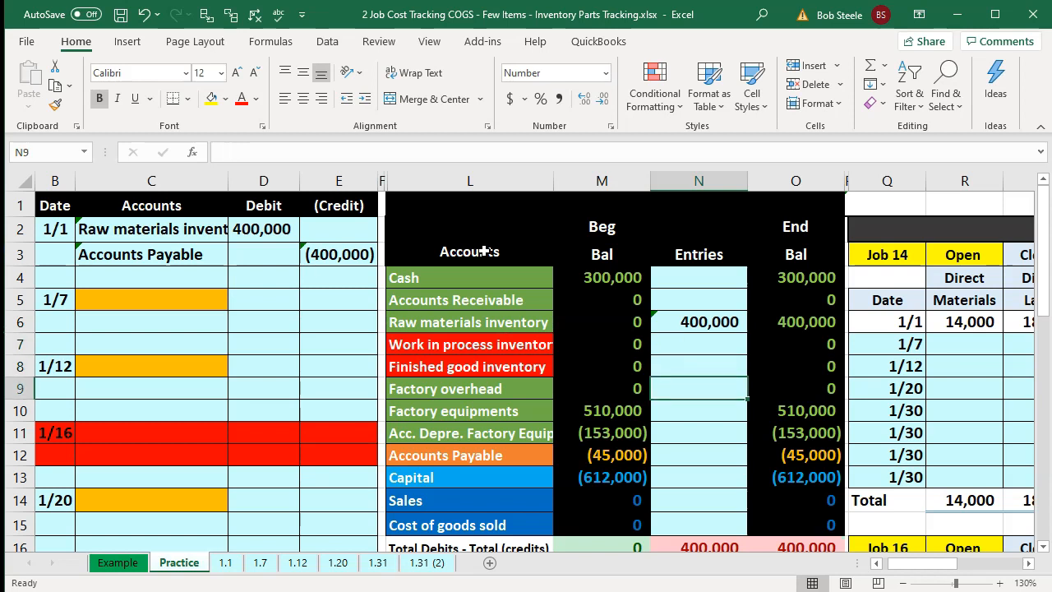
pyautogui.write('=')
pyautogui.press('Left')
pyautogui.press('Left')
pyautogui.press('Left')
pyautogui.press('Left')
pyautogui.press('Up')
pyautogui.press('Up')
pyautogui.press('Up')
pyautogui.press('Up')
pyautogui.press('Up')
pyautogui.press('Up')
pyautogui.press('Up')
pyautogui.press('Up')
pyautogui.press('Up')
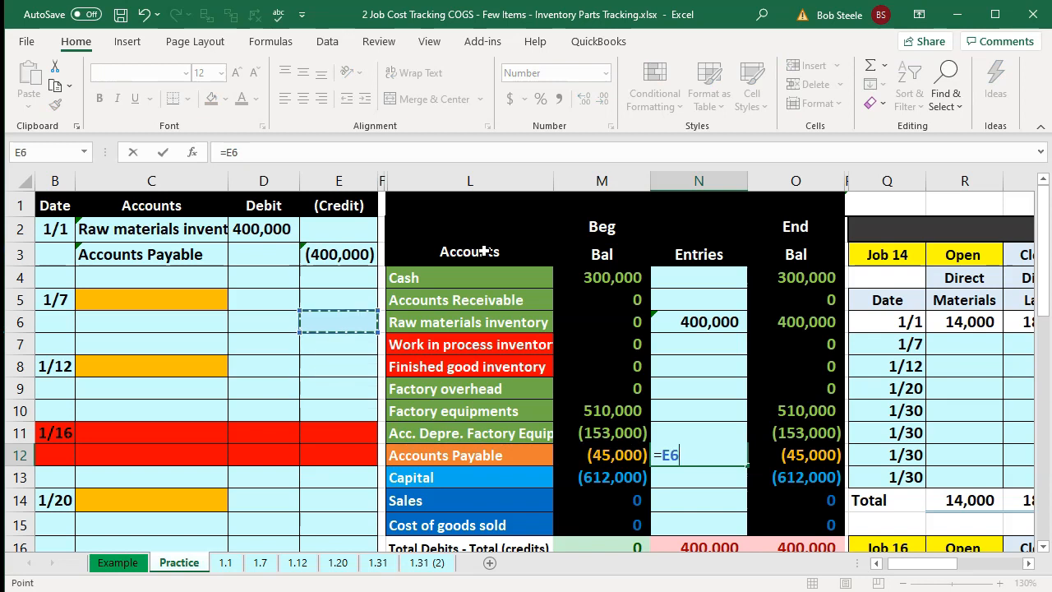
pyautogui.press('Return')
pyautogui.press('Right')
pyautogui.press('Right')
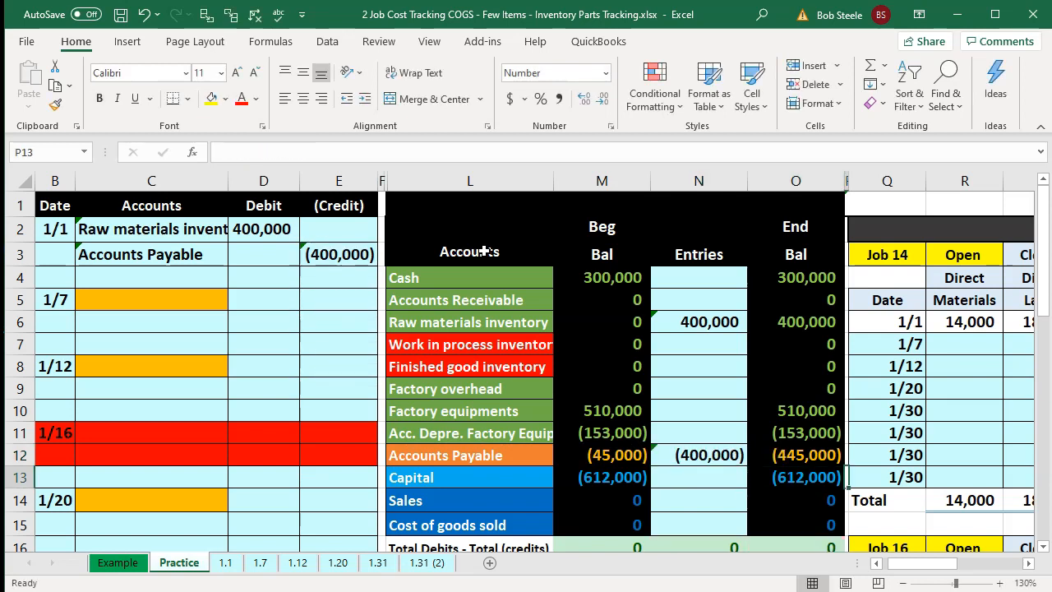
pyautogui.press('Left')
pyautogui.press('Up')
pyautogui.press('Right')
pyautogui.press('Right')
pyautogui.press('Right')
pyautogui.press('Right')
pyautogui.press('Right')
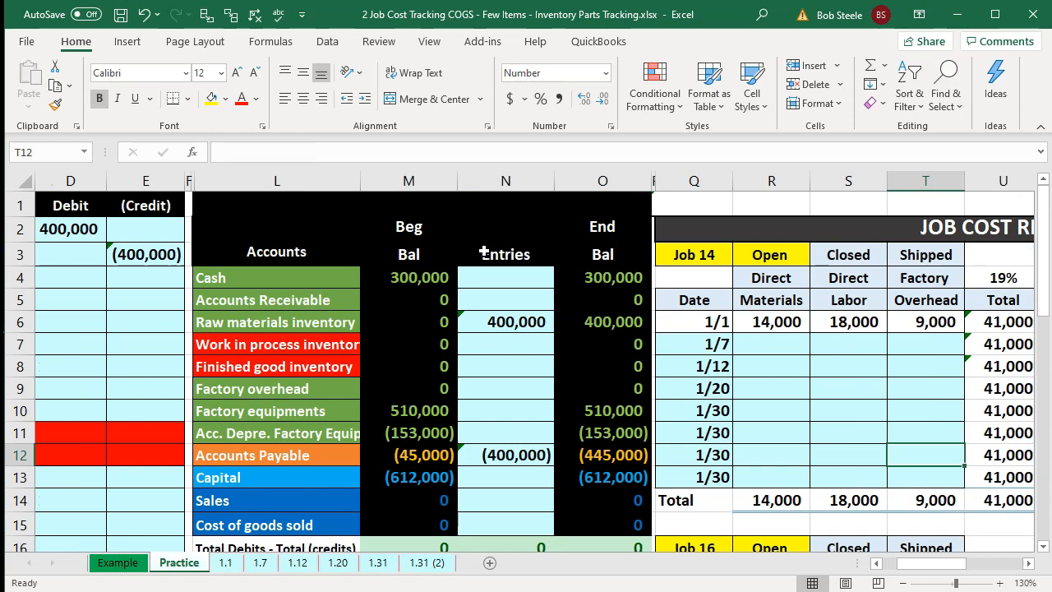
pyautogui.press('Left')
pyautogui.press('Left')
pyautogui.press('Left')
pyautogui.press('Left')
pyautogui.press('Left')
pyautogui.press('Left')
pyautogui.press('Left')
pyautogui.press('Left')
pyautogui.press('Left')
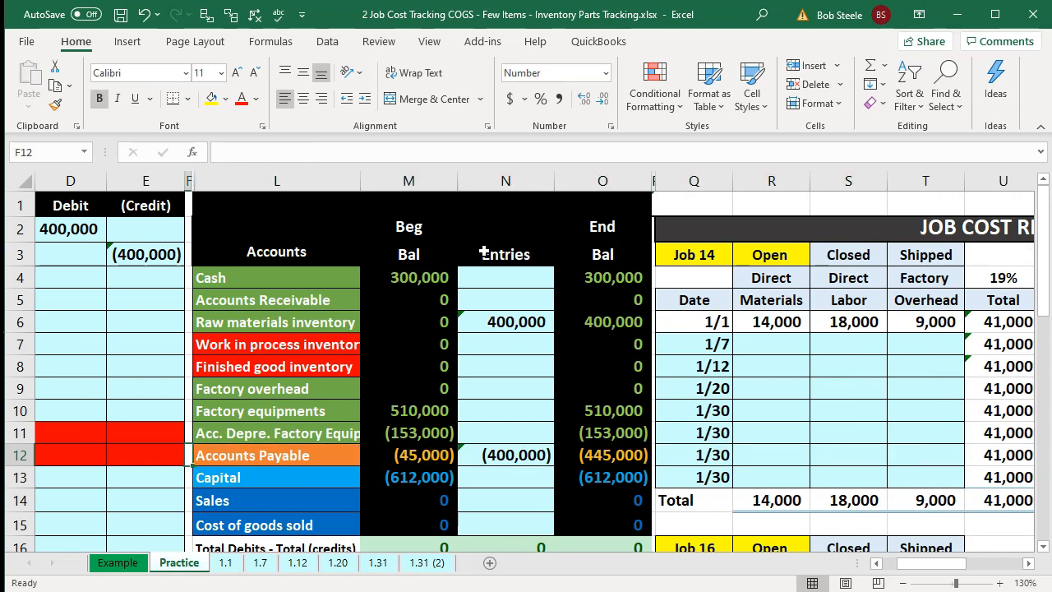
# - Review the account names and the beginning, entries and ending balance columns of the trial balance
pyautogui.press('Left')
pyautogui.press('Left')
pyautogui.press('Left')
pyautogui.press('Left')
pyautogui.press('Left')
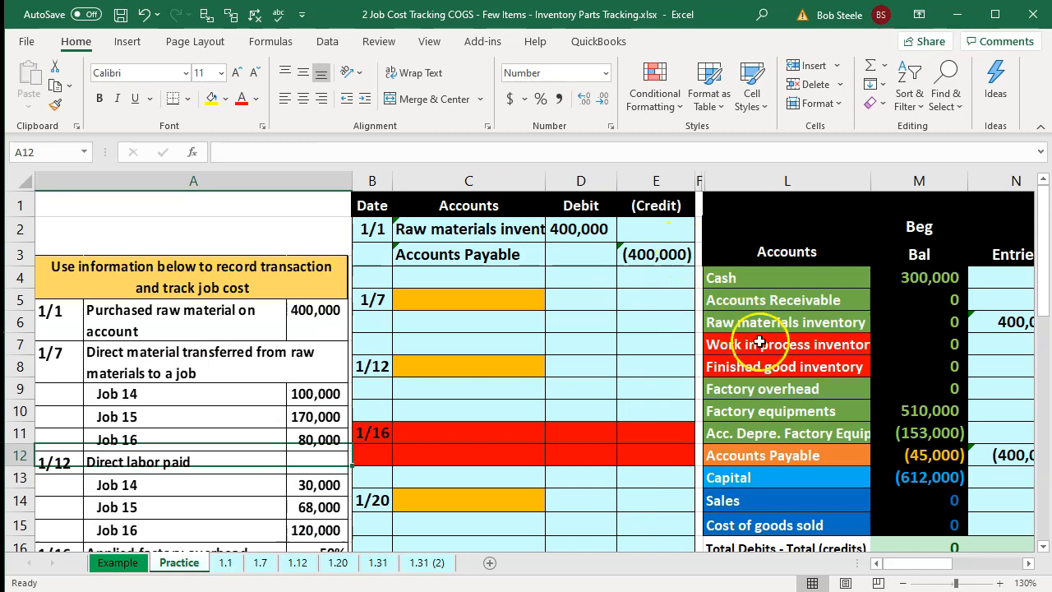
pyautogui.moveTo(760, 342); pyautogui.dragTo(761, 363)
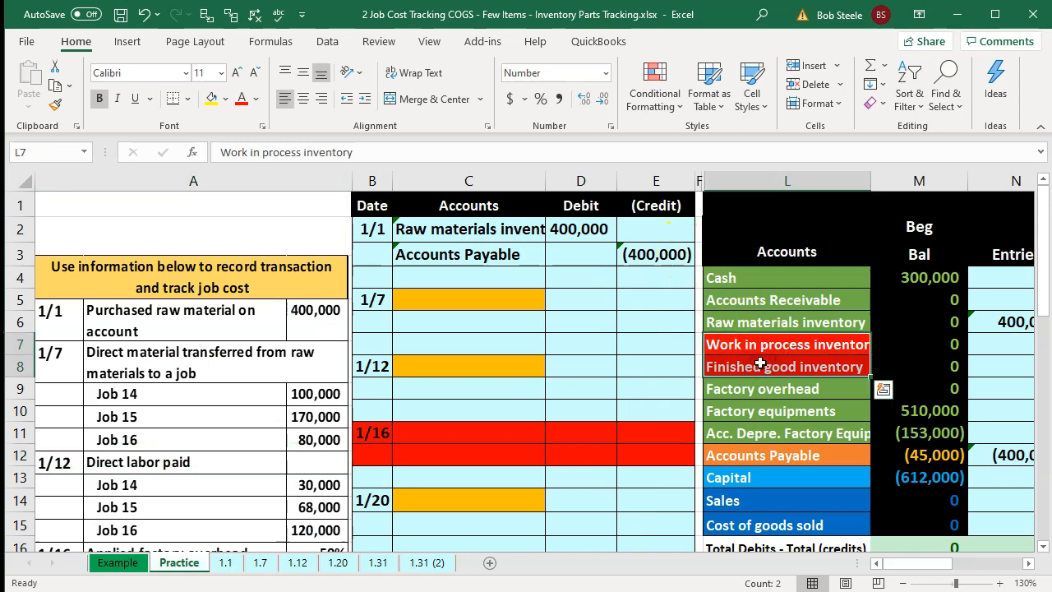
pyautogui.click(793, 528)
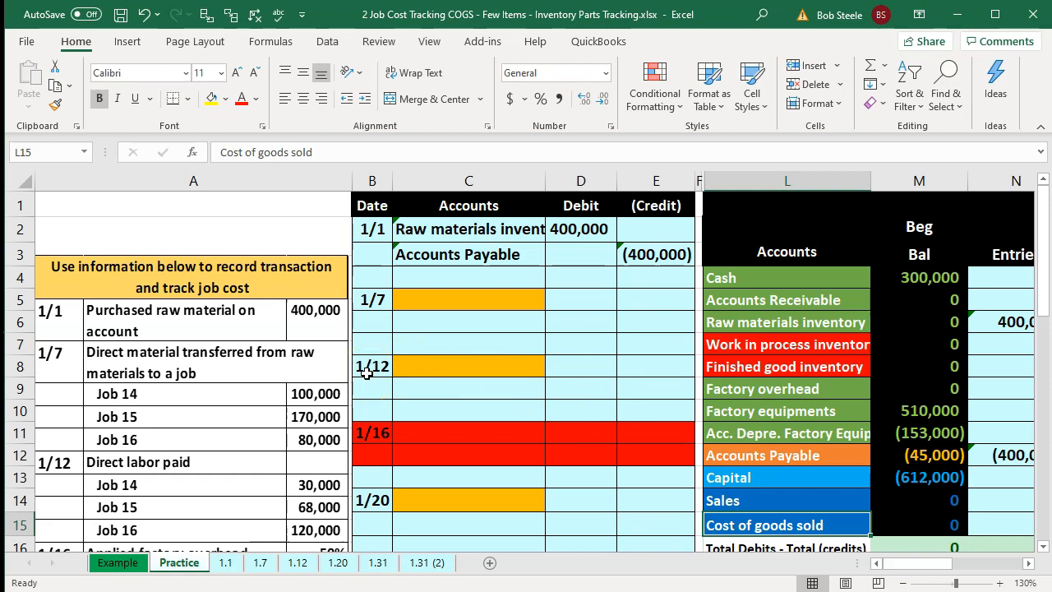
pyautogui.click(728, 326)
pyautogui.press('Down')
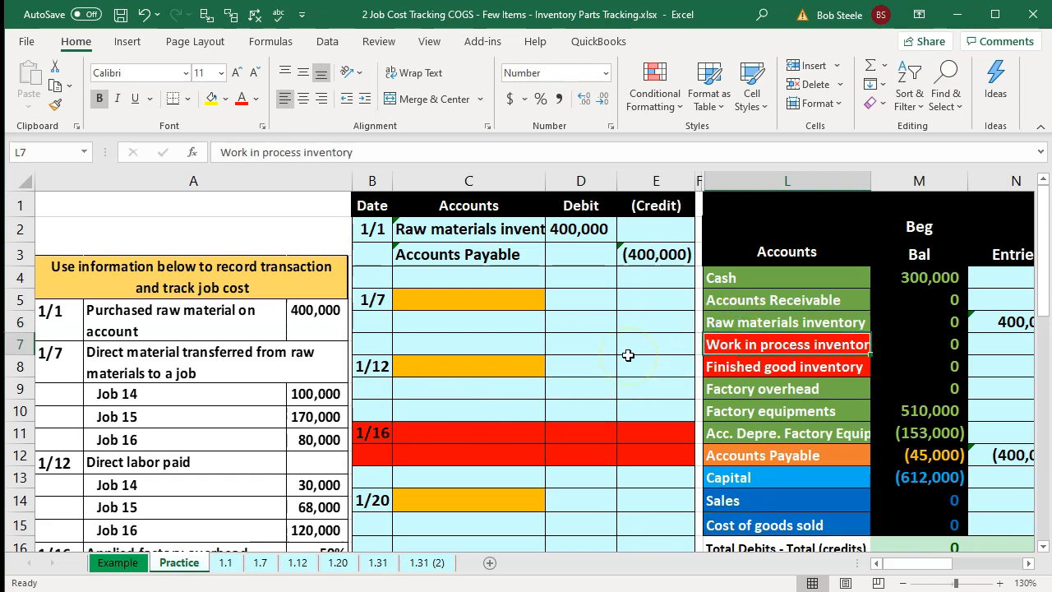
pyautogui.press('Up')
pyautogui.press('Down')
pyautogui.press('Down')
pyautogui.press('Up')
pyautogui.press('Up')
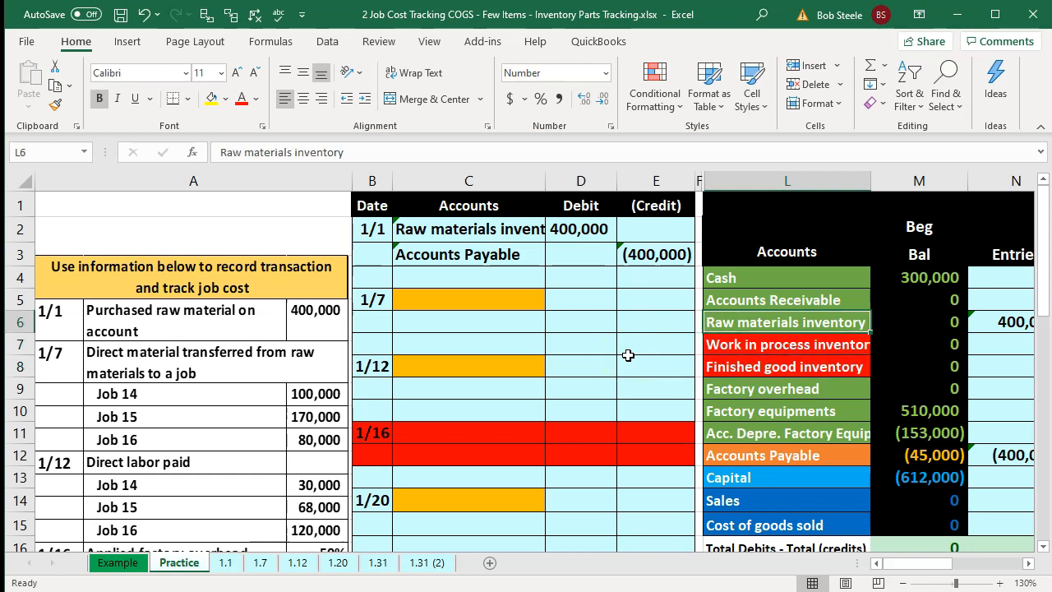
pyautogui.press('Down')
pyautogui.press('Down')
pyautogui.press('Down')
pyautogui.press('Down')
pyautogui.press('Down')
pyautogui.press('Down')
pyautogui.press('Down')
pyautogui.press('Down')
pyautogui.press('Down')
pyautogui.press('Down')
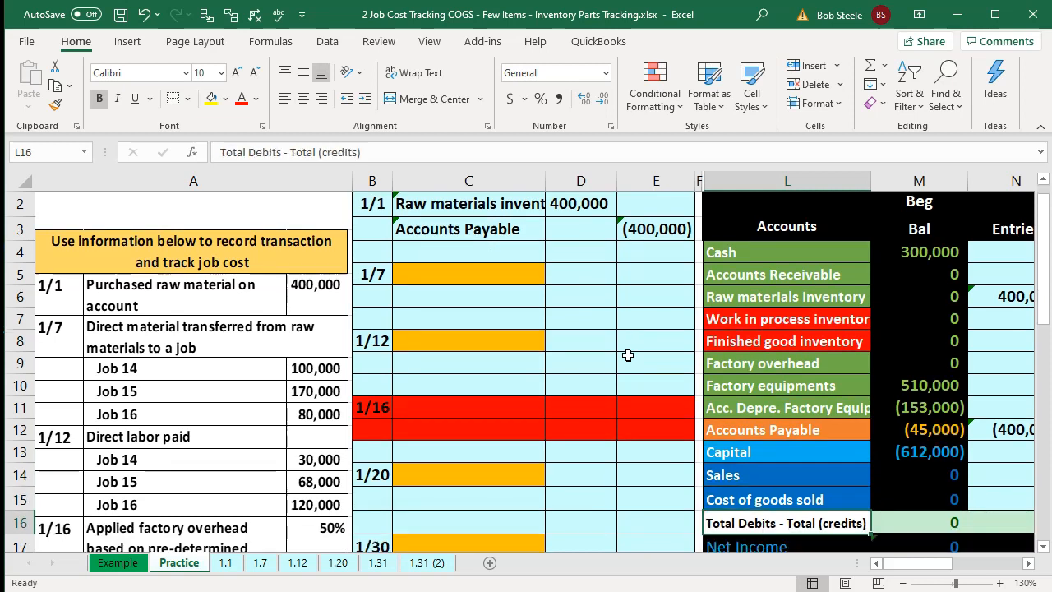
pyautogui.press('Up')
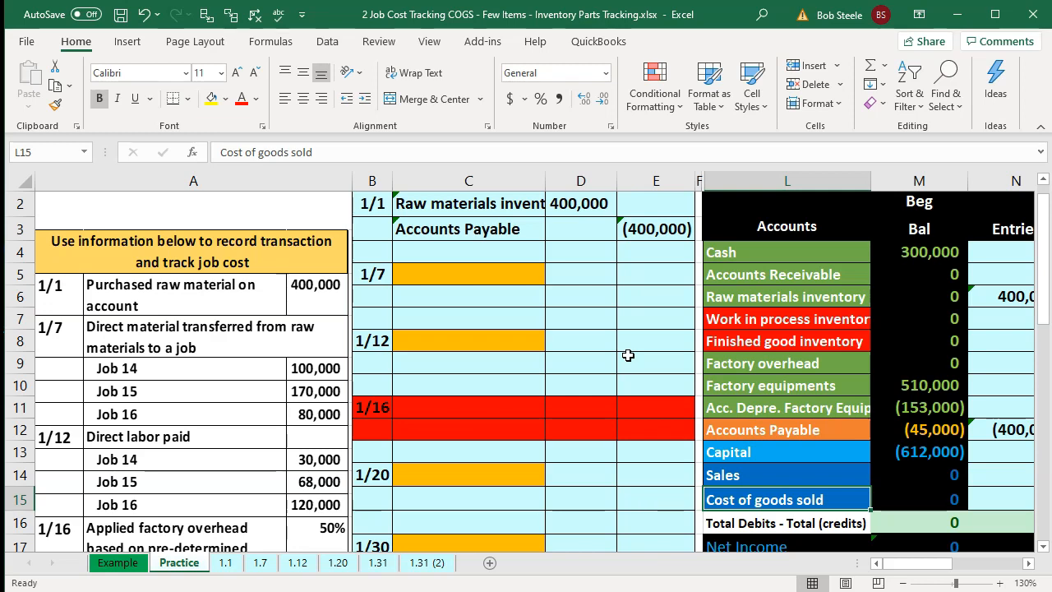
pyautogui.press('Right')
pyautogui.press('Right')
pyautogui.press('Right')
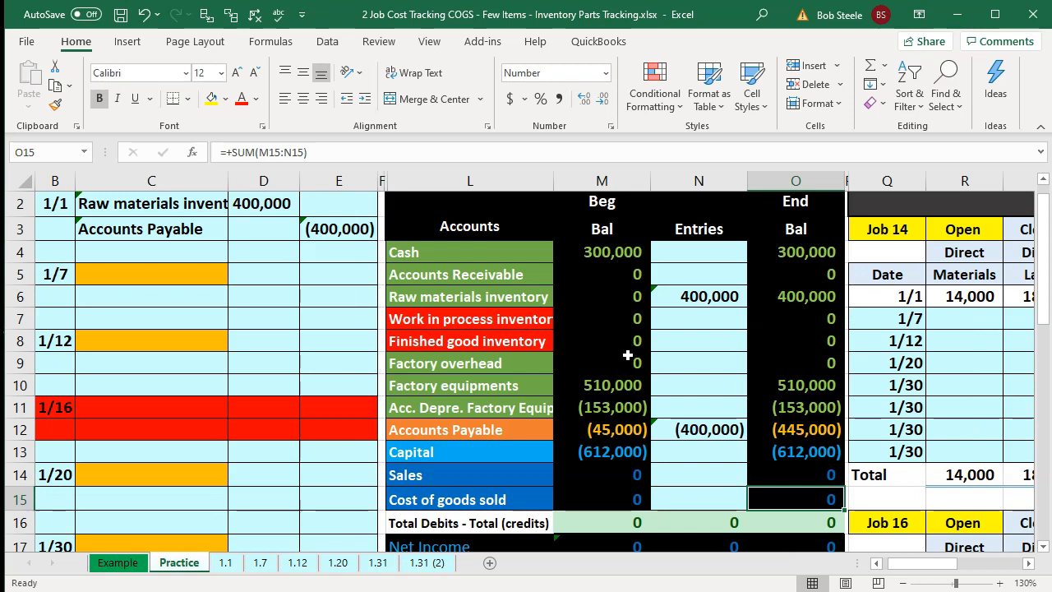
pyautogui.press('Up')
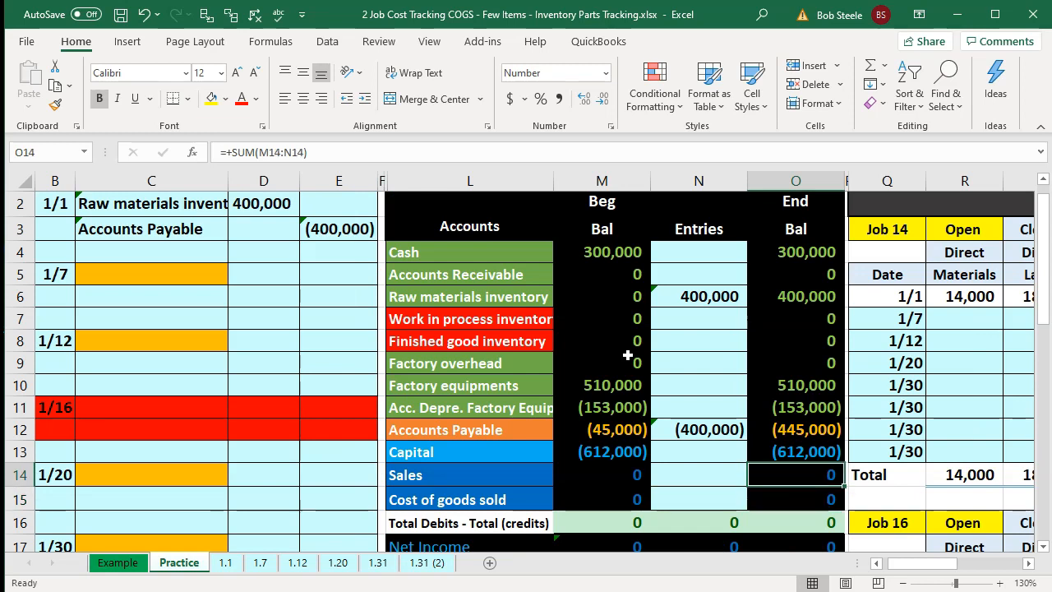
pyautogui.press('Down')
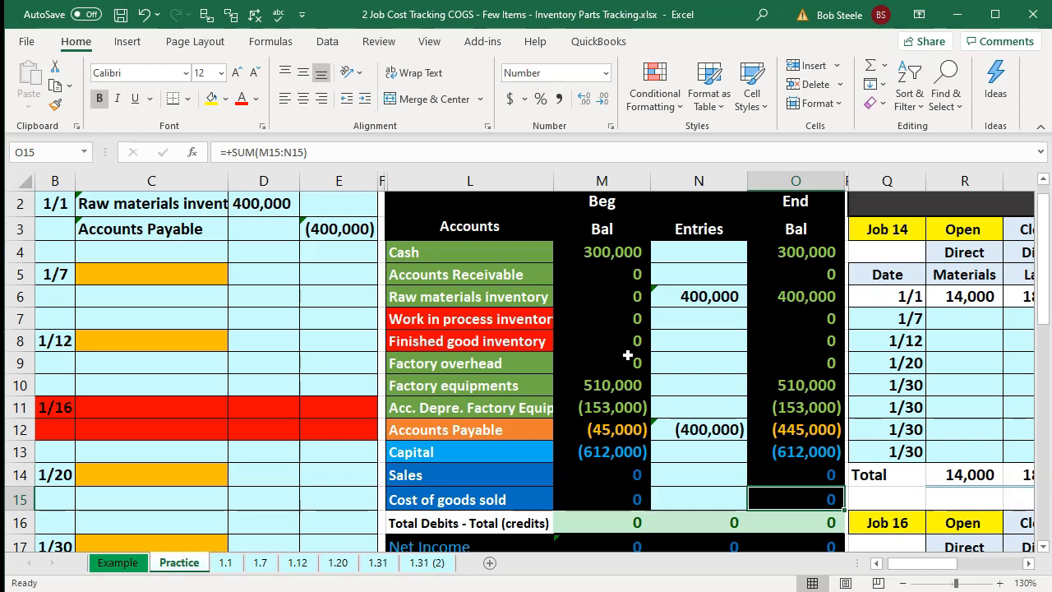
pyautogui.press('Up')
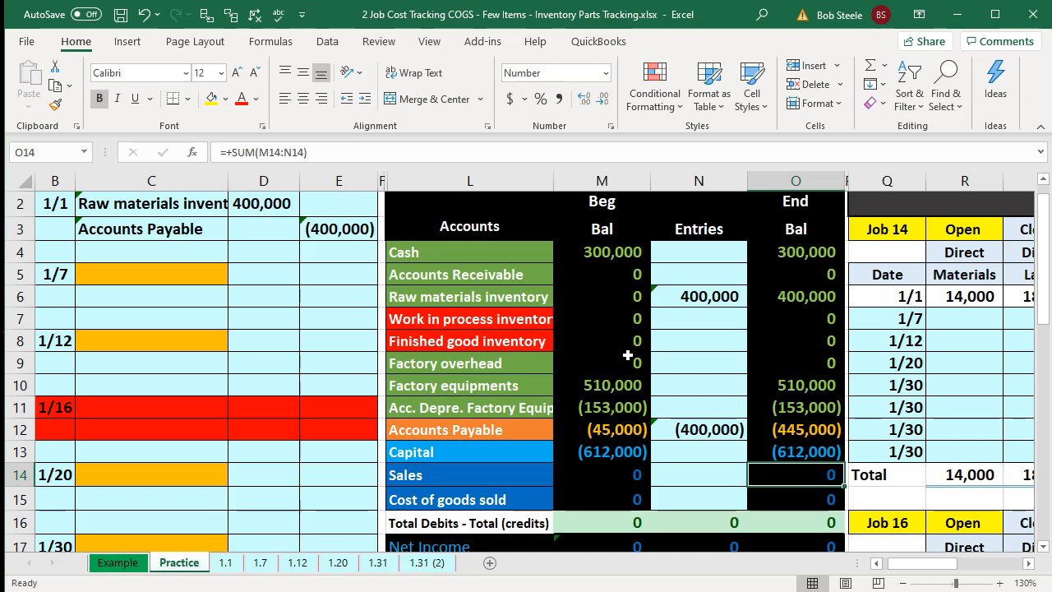
# - Link the 1/7 debit account cell to the Cost of goods sold account name in the trial balance
pyautogui.press('Left')
pyautogui.press('Left')
pyautogui.press('Left')
pyautogui.press('Left')
pyautogui.press('Left')
pyautogui.press('Left')
pyautogui.press('Left')
pyautogui.press('Left')
pyautogui.press('Left')
pyautogui.press('Up')
pyautogui.press('Up')
pyautogui.press('Up')
pyautogui.press('Up')
pyautogui.press('Up')
pyautogui.press('Up')
pyautogui.press('Right')
pyautogui.press('Right')
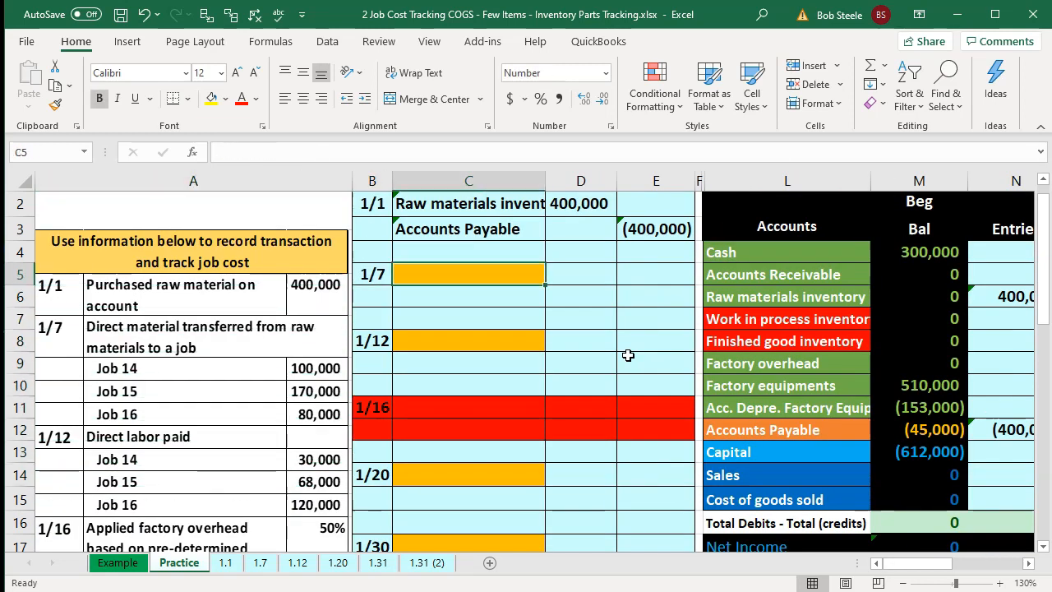
pyautogui.write('=')
pyautogui.press('Down')
pyautogui.press('Down')
pyautogui.press('Down')
pyautogui.press('Down')
pyautogui.press('Down')
pyautogui.press('Down')
pyautogui.press('Down')
pyautogui.press('Down')
pyautogui.press('Down')
pyautogui.press('Down')
pyautogui.press('Right')
pyautogui.press('Right')
pyautogui.press('Right')
pyautogui.press('Right')
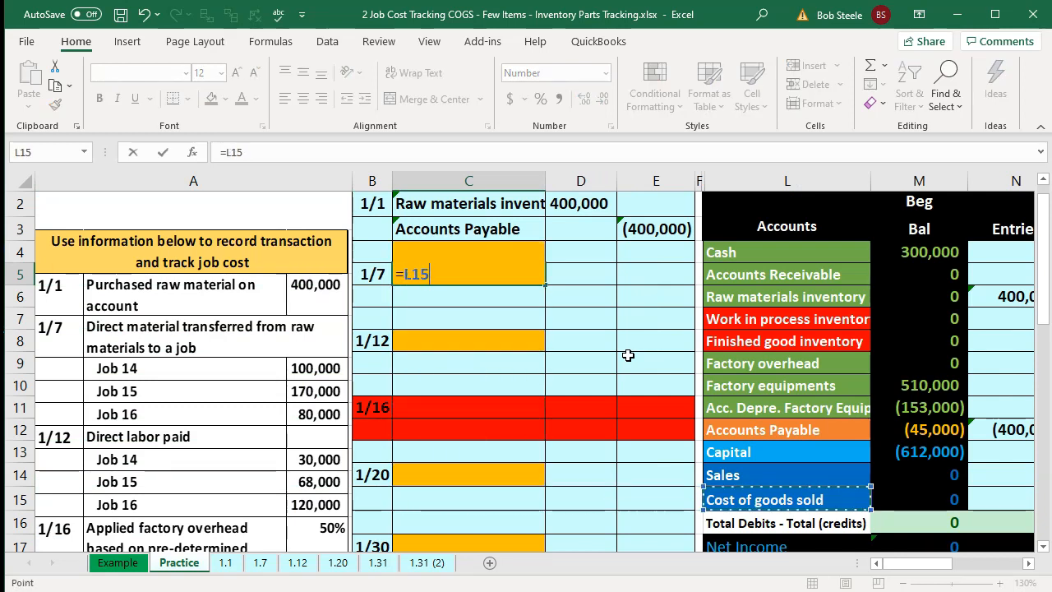
pyautogui.press('Return')
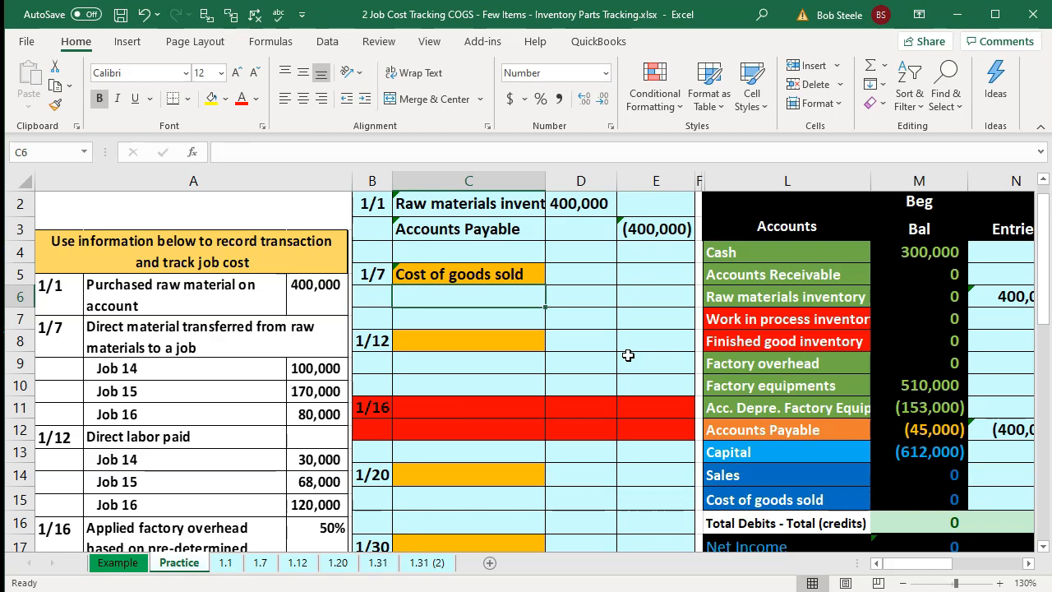
# - Link the 1/7 credit account cell to the Raw materials inventory account name
pyautogui.write('=')
pyautogui.press('Down')
pyautogui.press('Right')
pyautogui.press('Right')
pyautogui.press('Right')
pyautogui.press('Right')
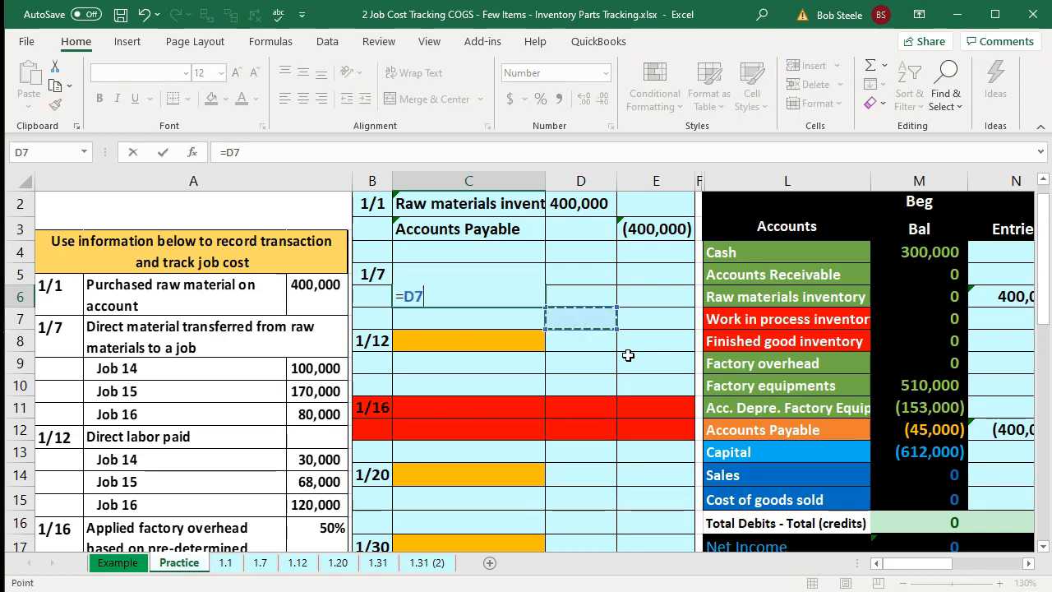
pyautogui.press('Up')
pyautogui.press('Return')
# - Enter the 1/7 Cost of goods sold debit as the formula =100000+170000+80000
pyautogui.press('Right')
pyautogui.press('Up')
pyautogui.press('Up')
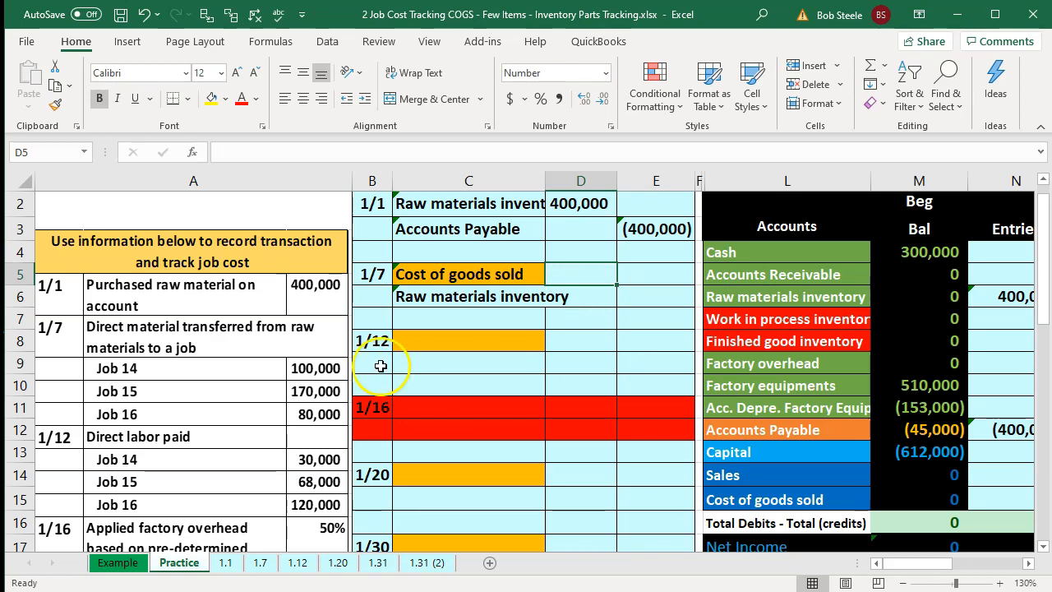
pyautogui.write('=1')
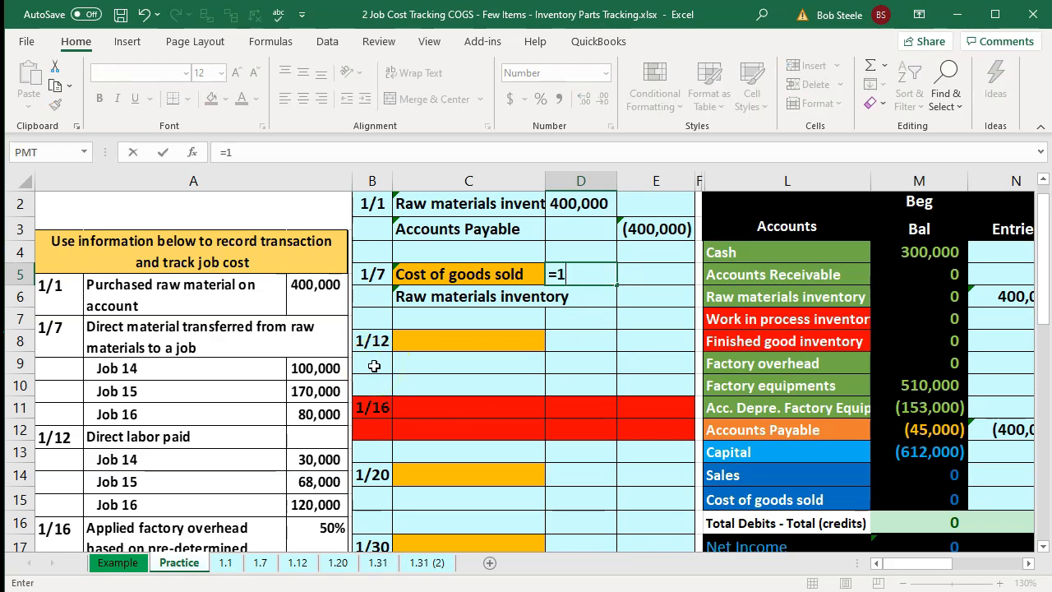
pyautogui.write('00000+1')
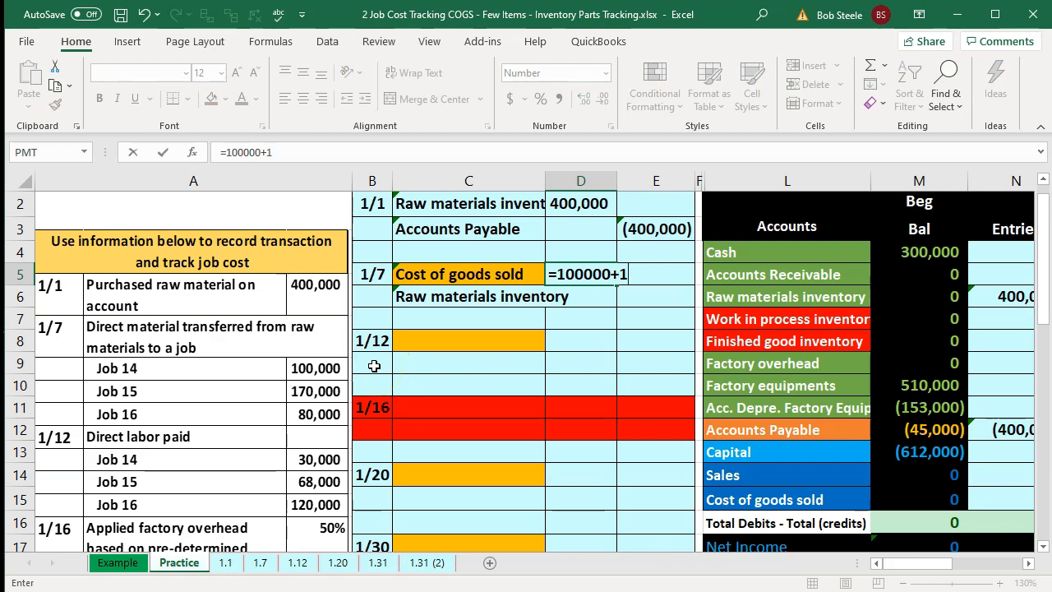
pyautogui.write('70000+8000')
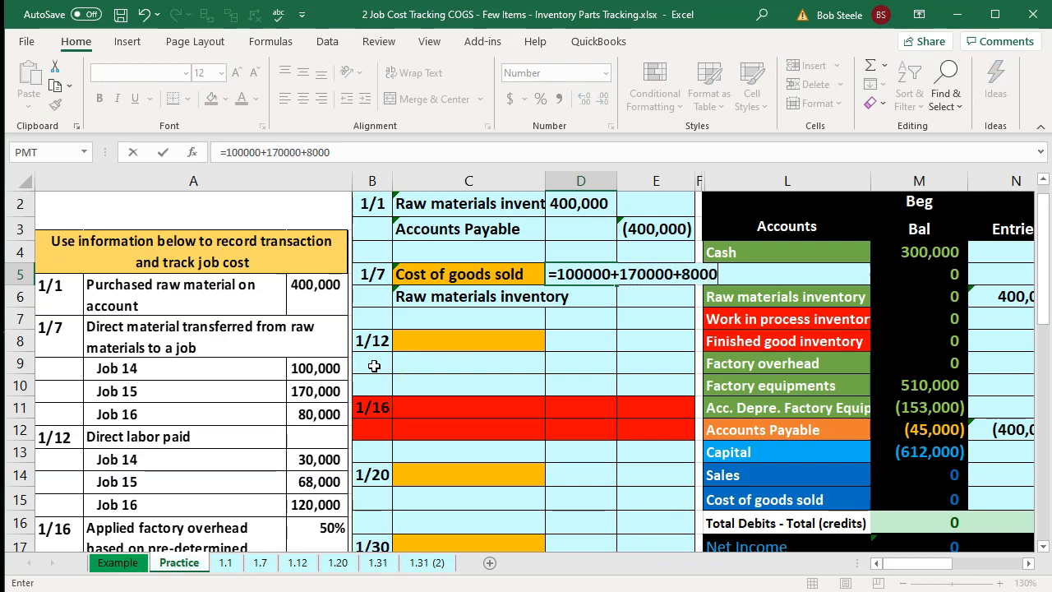
pyautogui.press('Return')
# - Set the 1/7 Raw materials inventory credit as a formula negating the 1/7 debit amount
pyautogui.press('Right')
pyautogui.write('-')
pyautogui.press('Left')
pyautogui.press('Up')
pyautogui.press('Return')
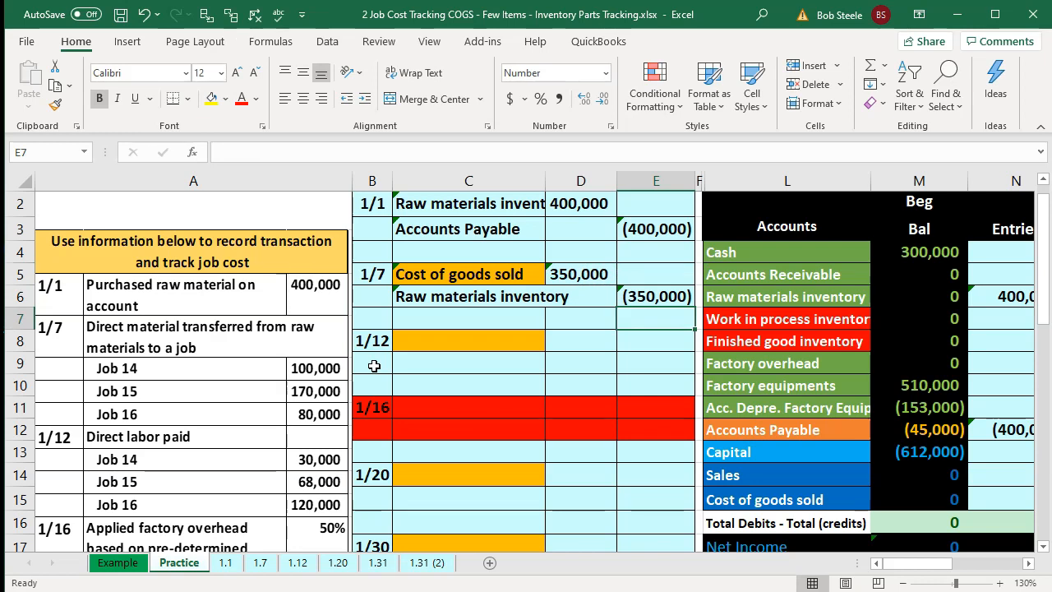
# - Link the Cost of goods sold Entries cell to the 1/7 debit amount
pyautogui.press('Down')
pyautogui.press('Down')
pyautogui.press('Down')
pyautogui.press('Down')
pyautogui.press('Down')
pyautogui.press('Down')
pyautogui.press('Right')
pyautogui.press('Right')
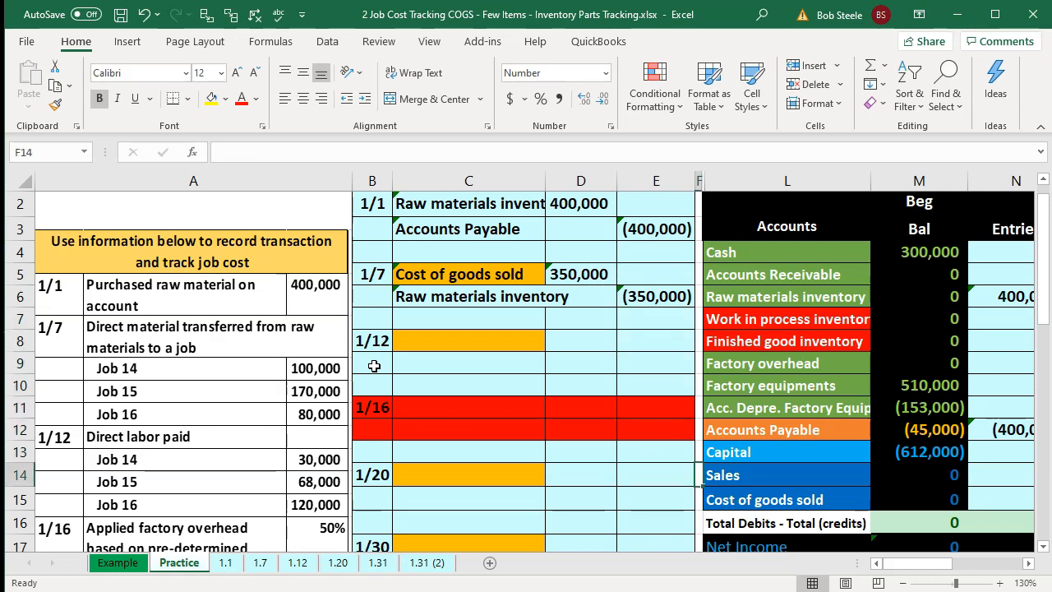
pyautogui.press('Down')
pyautogui.press('Right')
pyautogui.press('Right')
pyautogui.write('=')
pyautogui.press('Left')
pyautogui.press('Left')
pyautogui.press('Left')
pyautogui.press('Left')
pyautogui.press('Up')
pyautogui.press('Up')
pyautogui.press('Up')
pyautogui.press('Up')
pyautogui.press('Up')
pyautogui.press('Up')
pyautogui.press('Up')
pyautogui.press('Up')
pyautogui.press('Up')
pyautogui.press('Up')
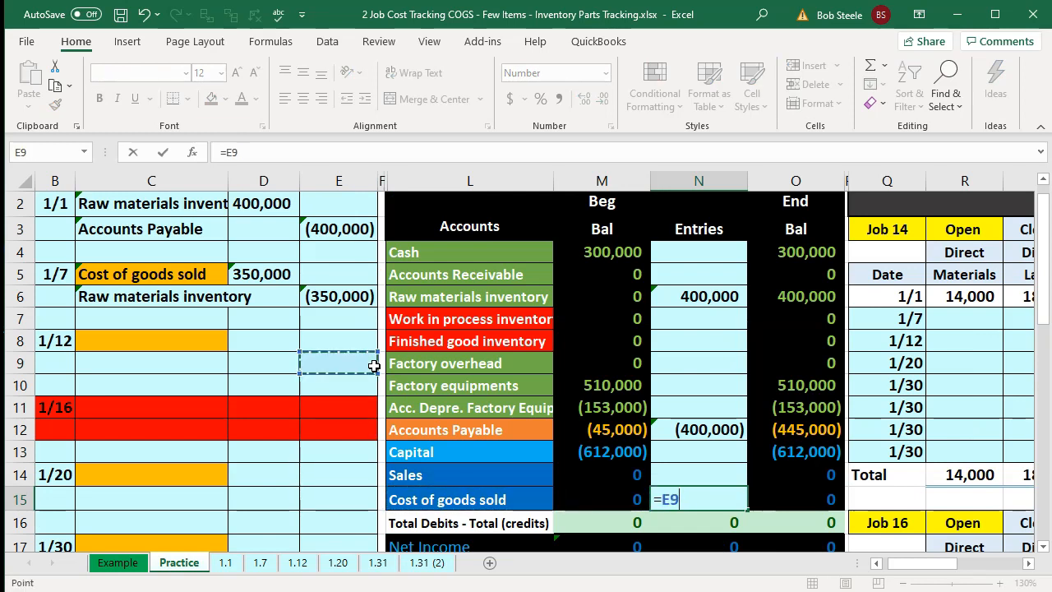
pyautogui.press('Left')
pyautogui.press('Return')
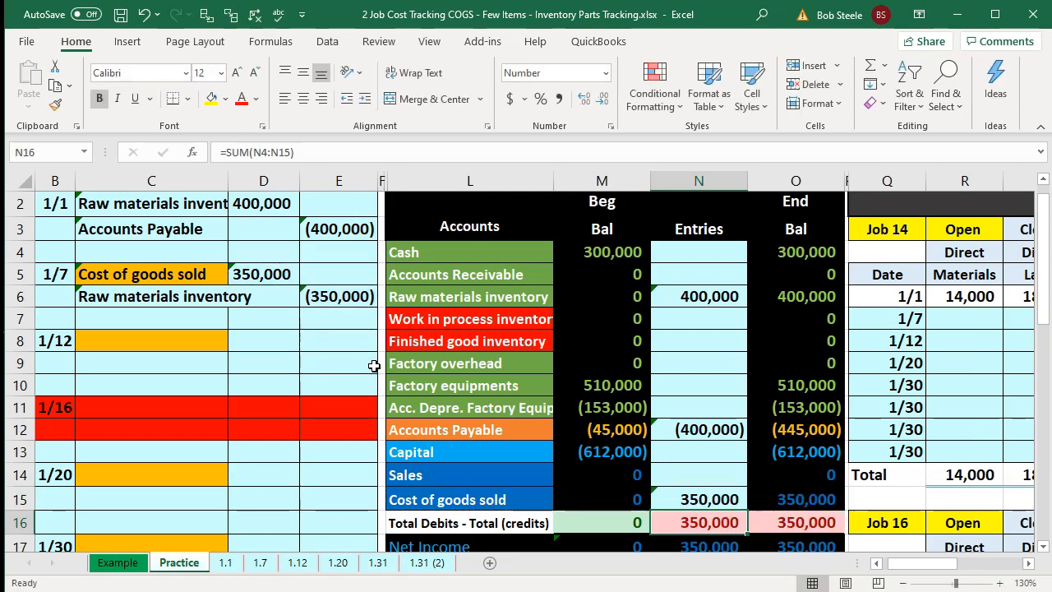
# - Check the Entries and ending balance totals at the bottom of the trial balance
pyautogui.press('Up')
pyautogui.press('Up')
pyautogui.press('Up')
pyautogui.press('Up')
pyautogui.press('Up')
pyautogui.press('Up')
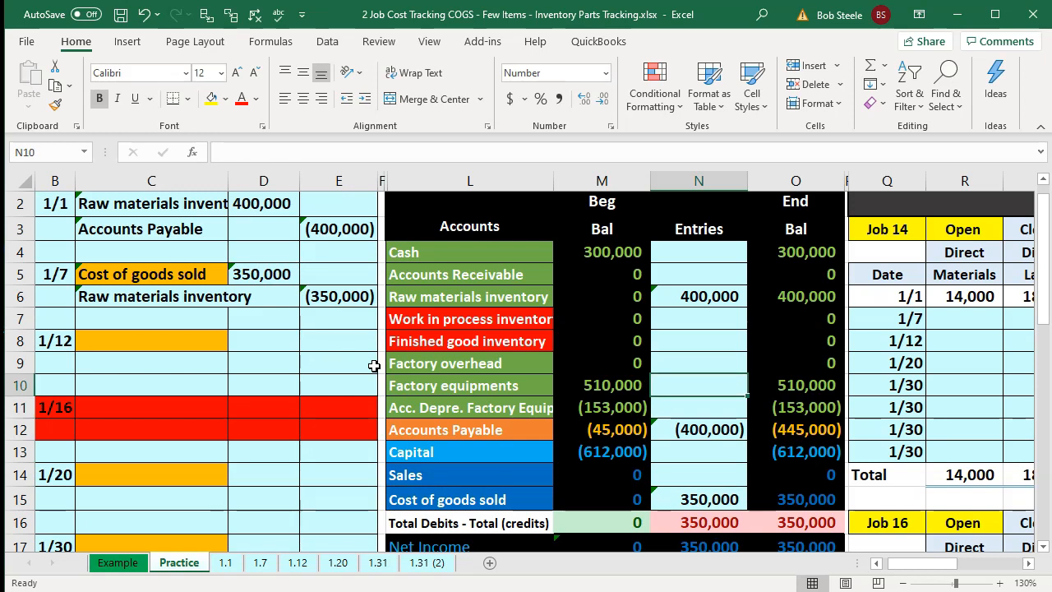
pyautogui.press('Up')
pyautogui.press('Up')
pyautogui.press('Up')
pyautogui.press('Up')
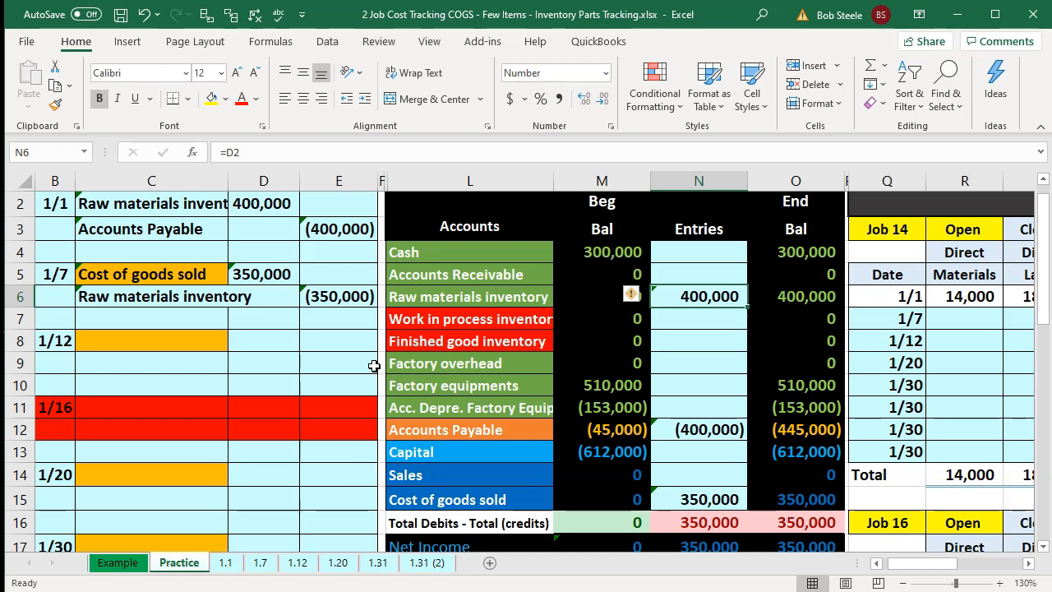
pyautogui.click(796, 513)
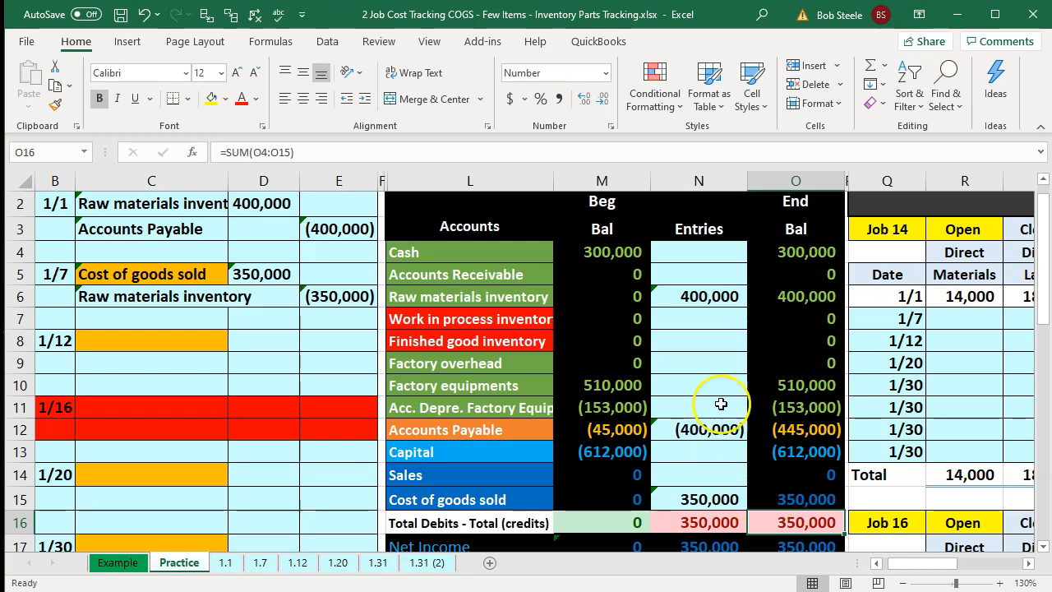
# - Add the 1/7 Raw materials inventory credit to the Raw materials inventory Entries formula
pyautogui.click(709, 303)
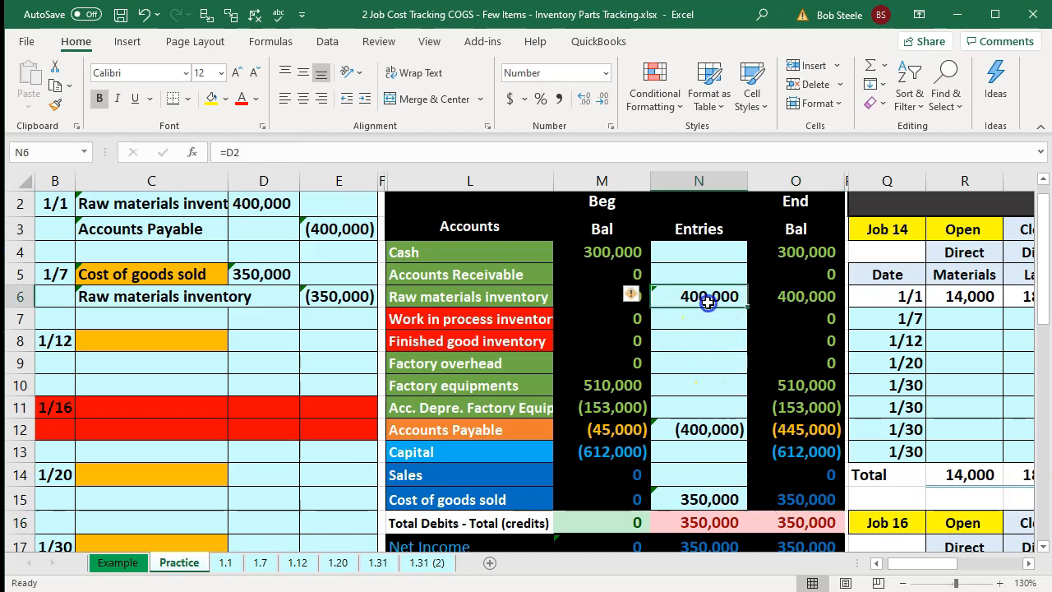
pyautogui.doubleClick(711, 301)
pyautogui.write('+')
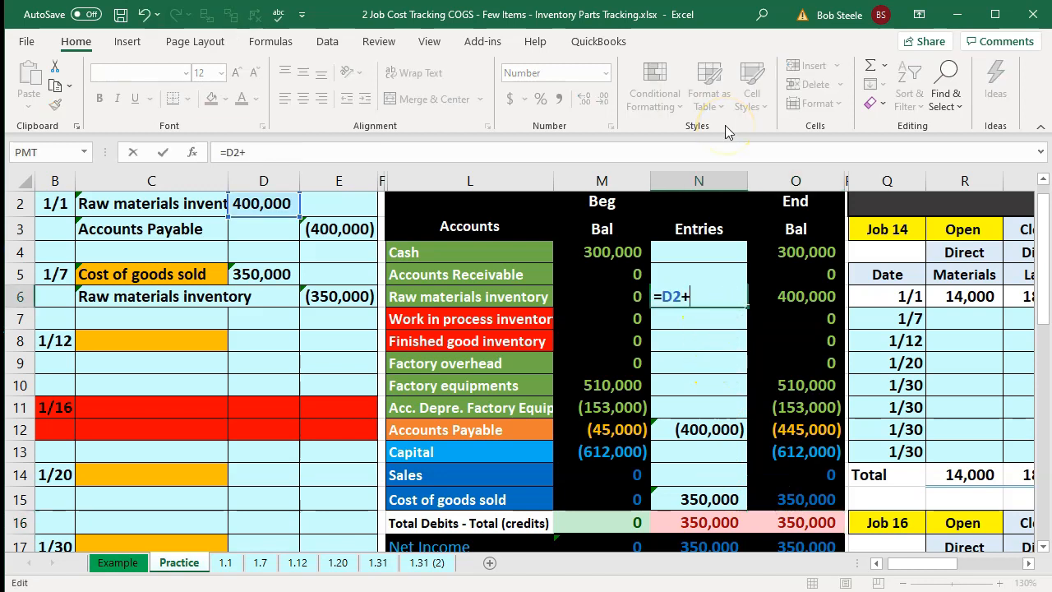
pyautogui.click(342, 299)
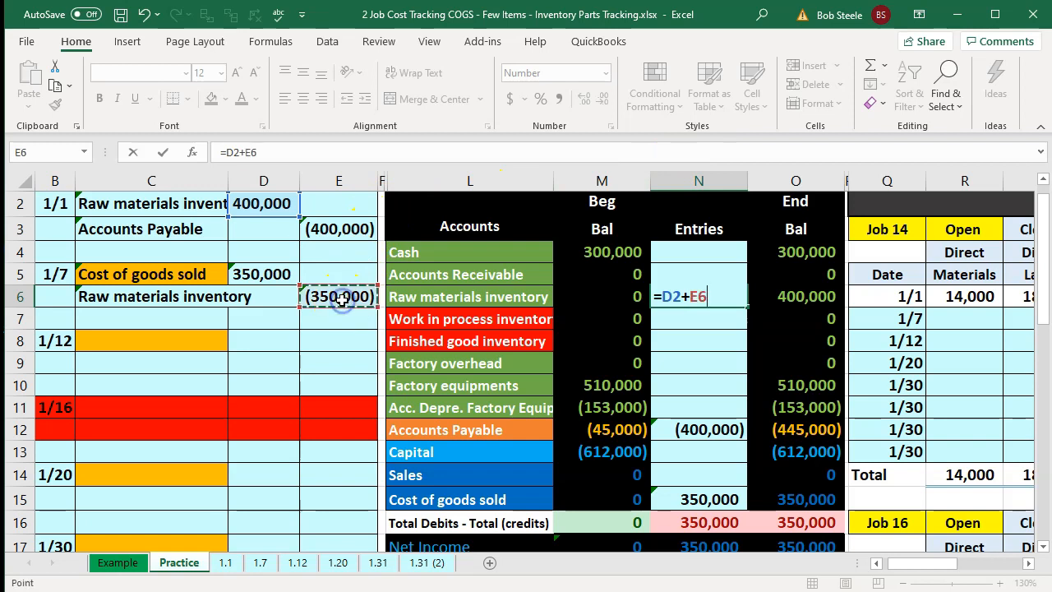
pyautogui.press('Return')
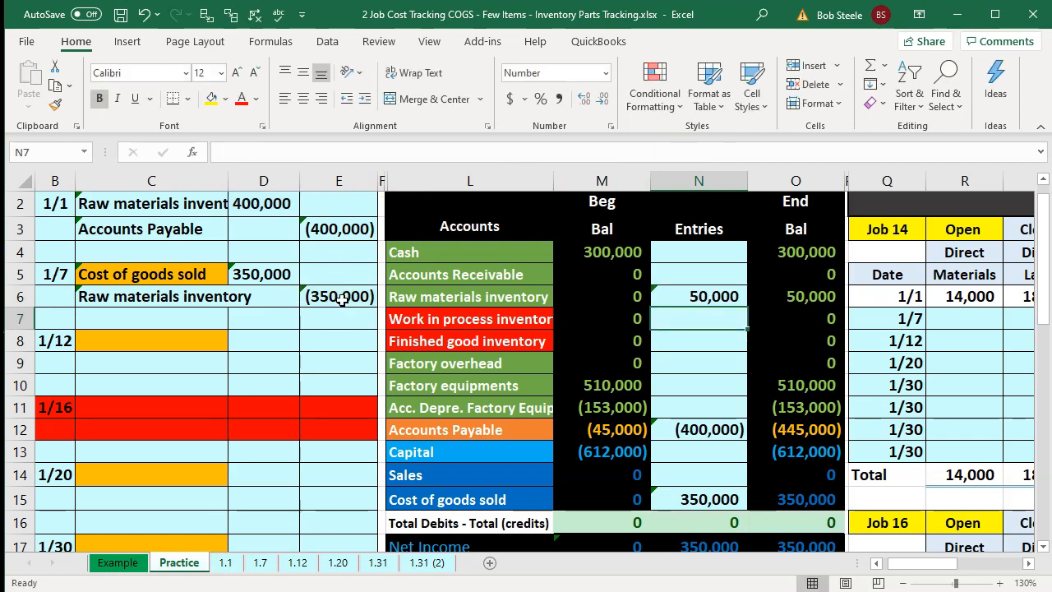
# - Examine the Job 14 row amounts in the job cost record
pyautogui.press('Left')
pyautogui.press('Left')
pyautogui.press('Left')
pyautogui.press('Left')
pyautogui.press('Left')
pyautogui.press('Left')
pyautogui.press('Left')
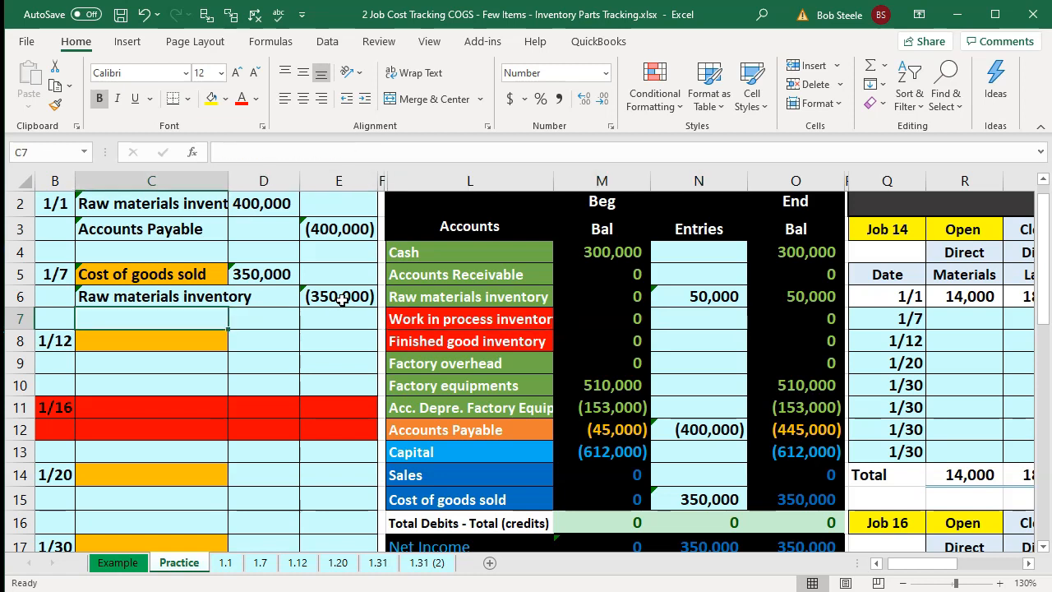
pyautogui.press('Down')
pyautogui.press('Down')
pyautogui.press('Down')
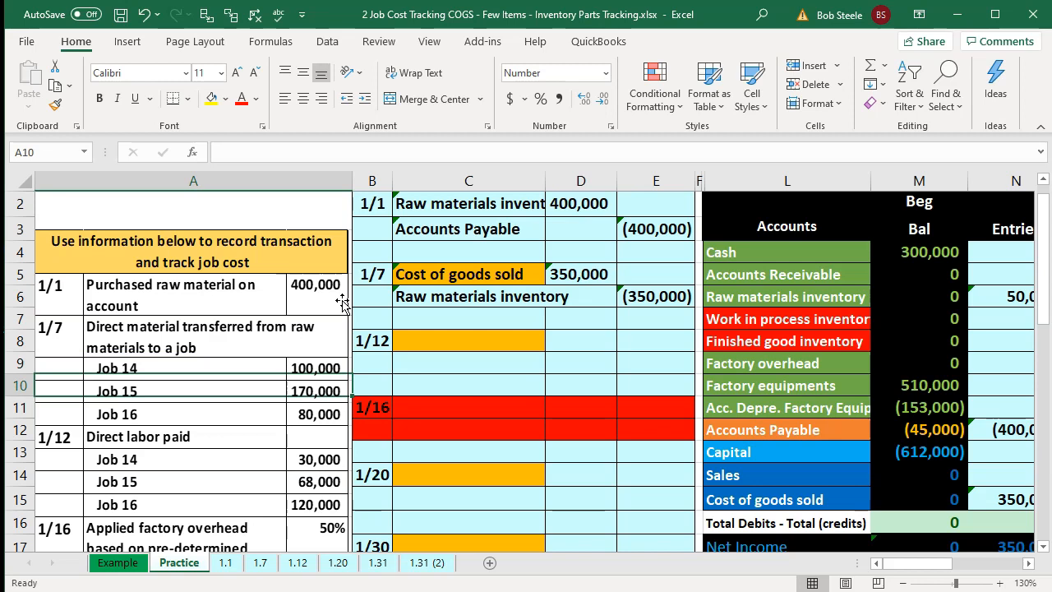
pyautogui.press('Right')
pyautogui.press('Right')
pyautogui.press('Right')
pyautogui.press('Right')
pyautogui.press('Right')
pyautogui.press('Right')
pyautogui.press('Right')
pyautogui.press('Right')
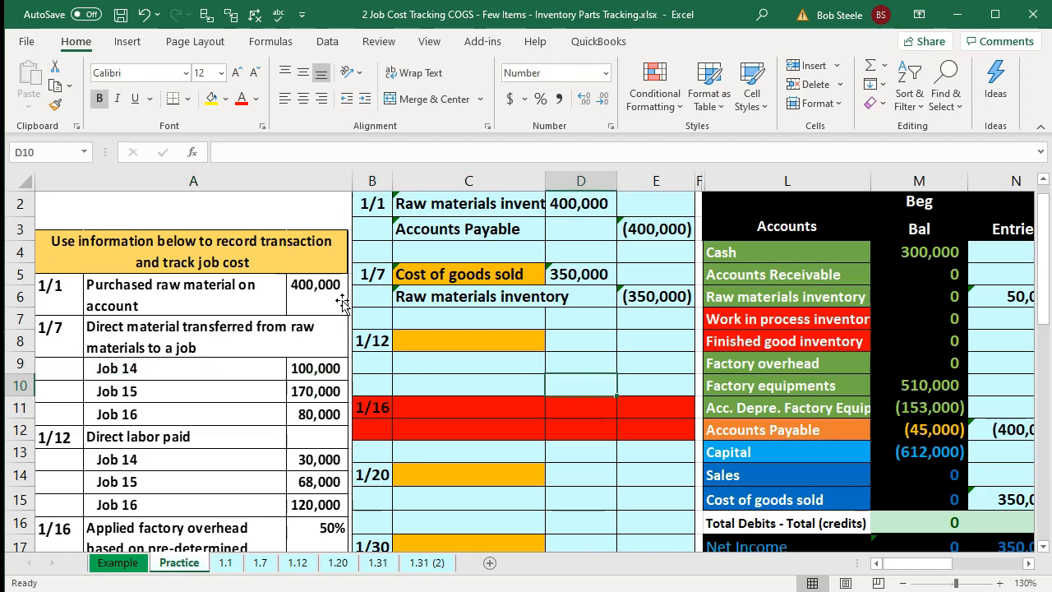
pyautogui.press('Right')
pyautogui.press('Right')
pyautogui.press('Right')
pyautogui.press('Right')
pyautogui.press('Right')
pyautogui.press('Right')
pyautogui.press('Right')
pyautogui.press('Right')
pyautogui.press('Right')
pyautogui.press('Right')
pyautogui.press('Right')
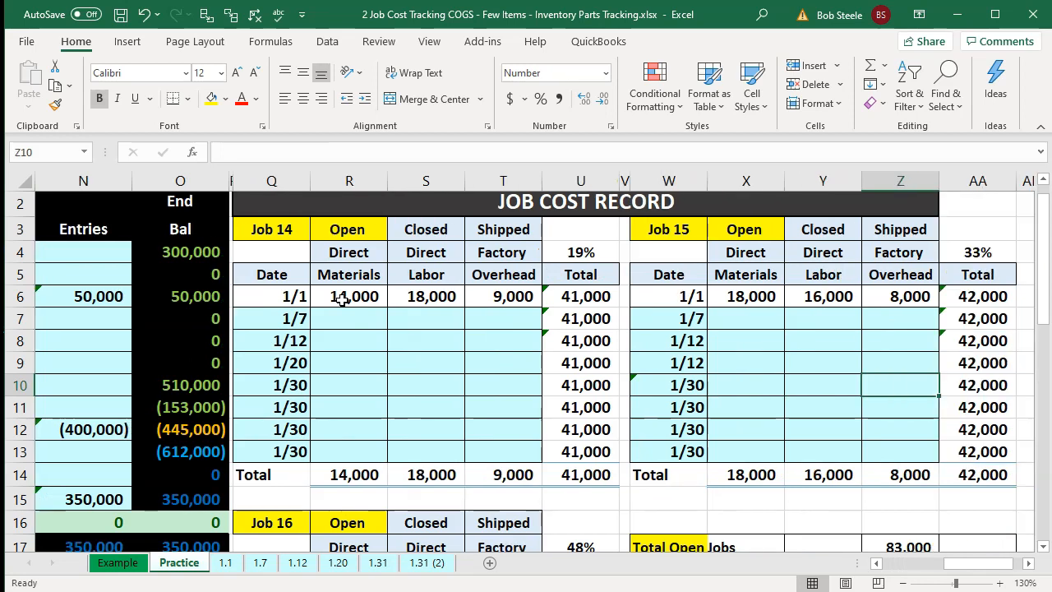
pyautogui.moveTo(343, 300); pyautogui.dragTo(489, 311)
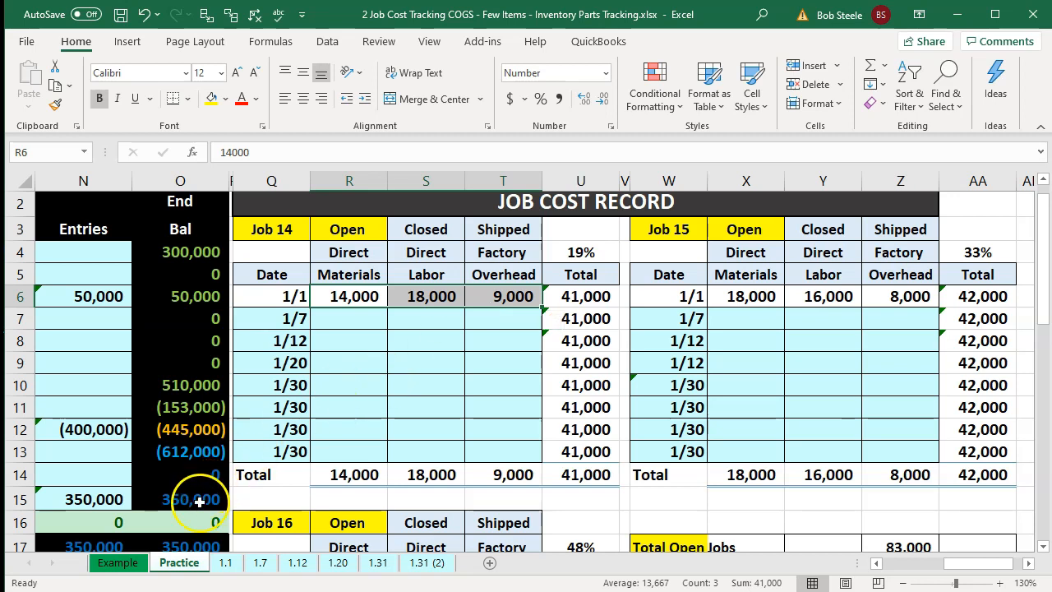
# - Examine the job cost record totals and the Total Open Jobs formula
pyautogui.click(206, 498)
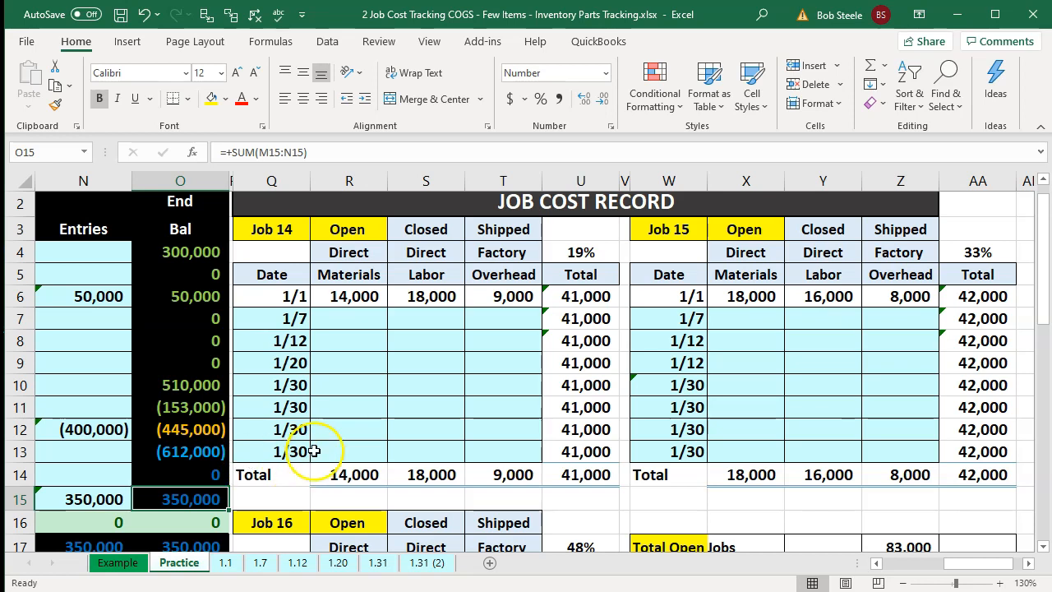
pyautogui.click(362, 393)
pyautogui.moveTo(352, 296); pyautogui.dragTo(480, 298)
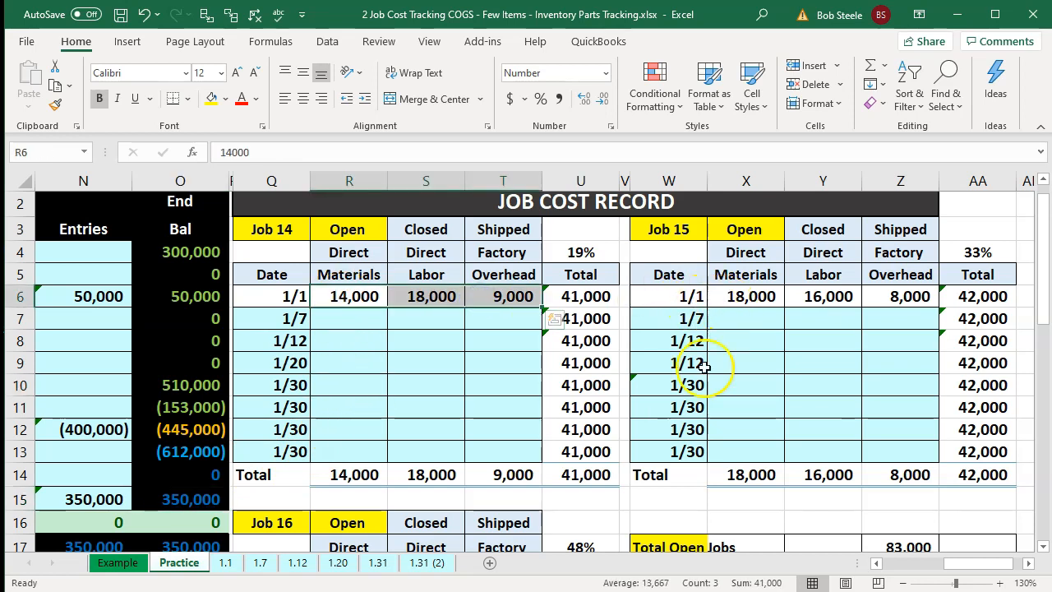
pyautogui.click(587, 475)
pyautogui.scroll(-1, 688, 477)
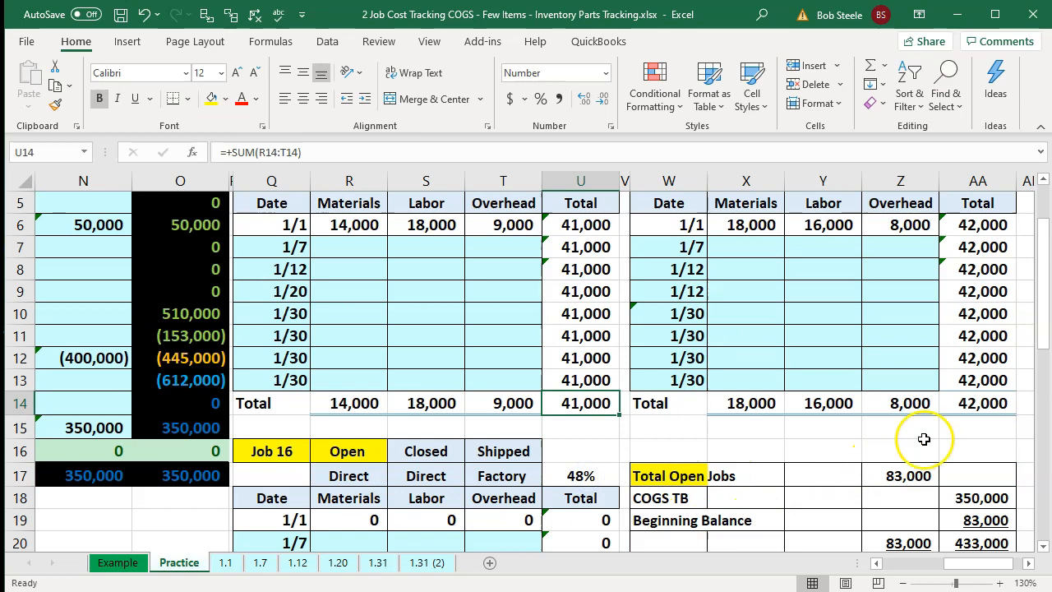
pyautogui.click(958, 404)
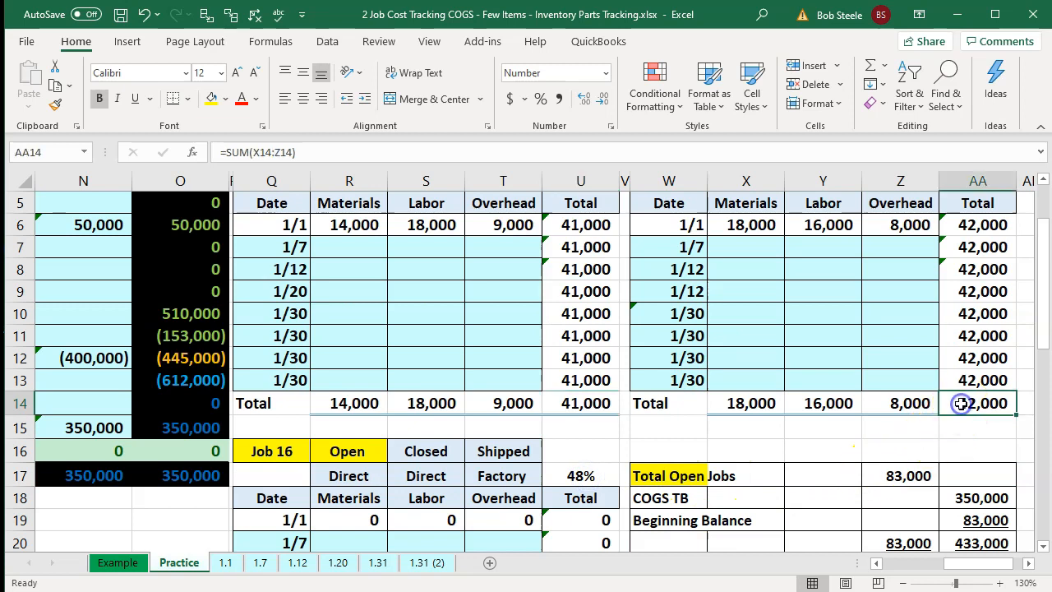
pyautogui.doubleClick(889, 481)
pyautogui.press('Return')
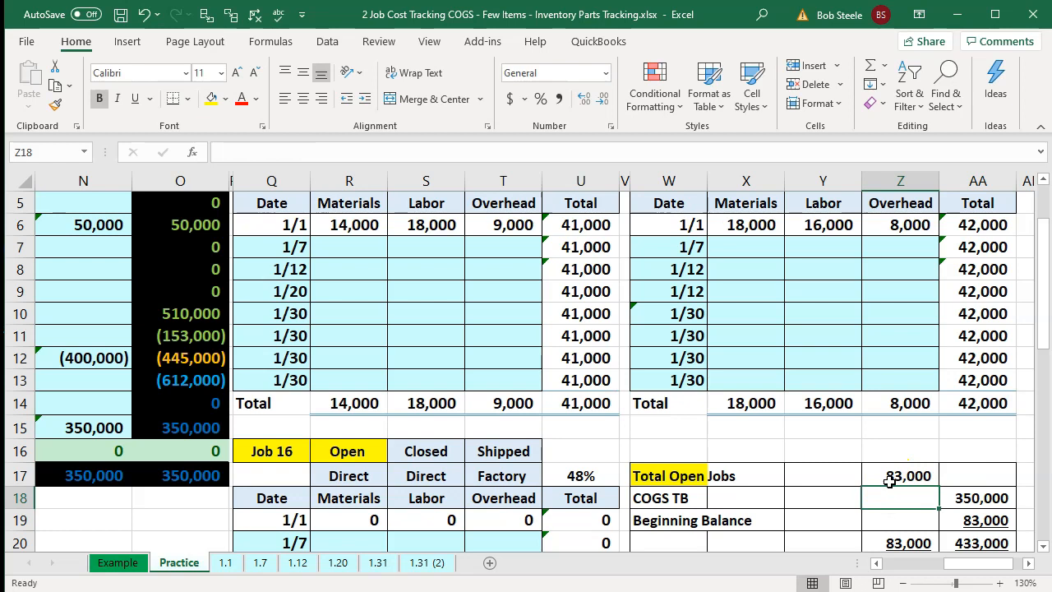
# - Review the trial balance rows for Capital and Cost of goods sold
pyautogui.click(237, 420)
pyautogui.press('Left')
pyautogui.press('Left')
pyautogui.press('Left')
pyautogui.press('Left')
pyautogui.press('Left')
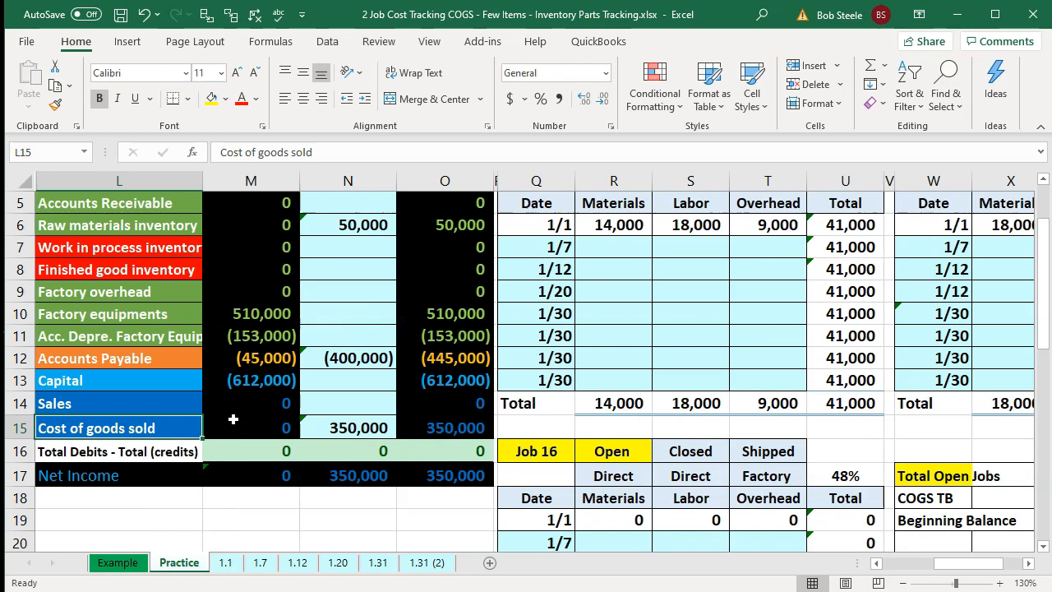
pyautogui.click(234, 420)
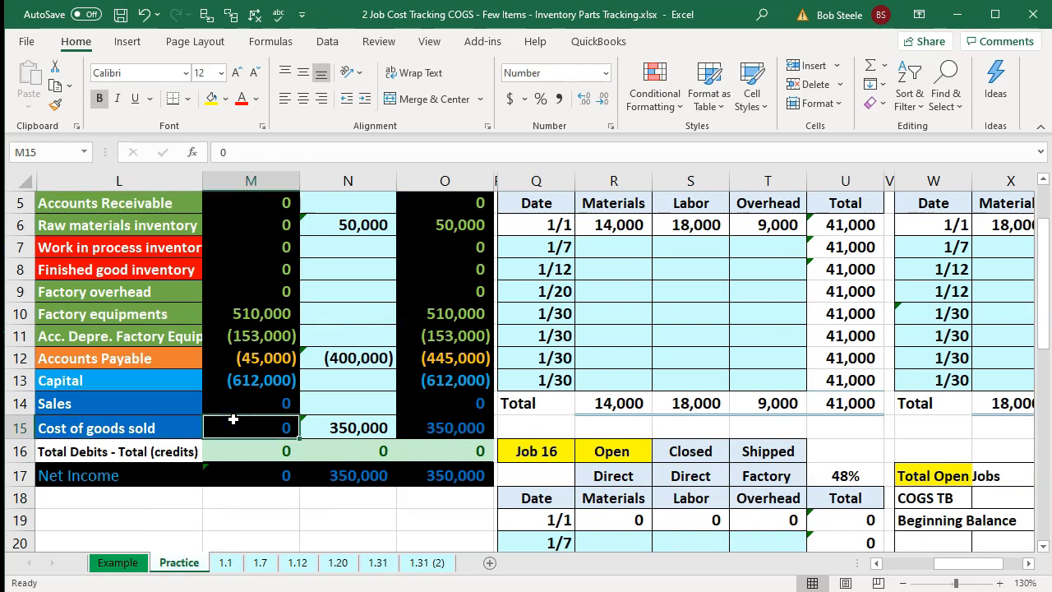
pyautogui.click(238, 390)
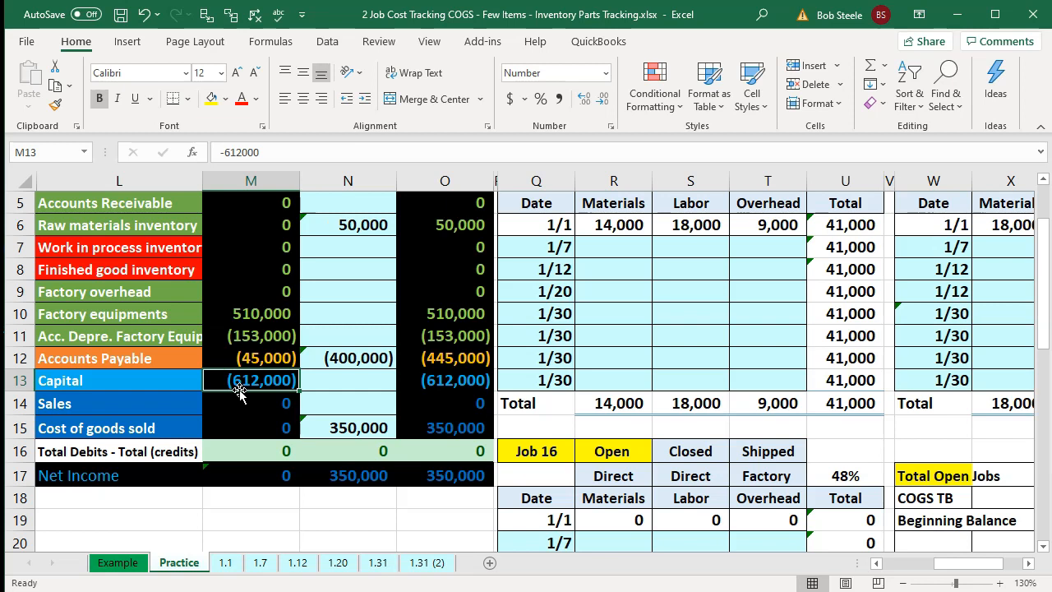
pyautogui.press('Right')
pyautogui.press('Right')
pyautogui.press('Right')
pyautogui.press('Right')
pyautogui.press('Right')
pyautogui.press('Right')
pyautogui.press('Right')
pyautogui.press('Right')
pyautogui.press('Right')
pyautogui.press('Right')
pyautogui.press('Right')
pyautogui.press('Right')
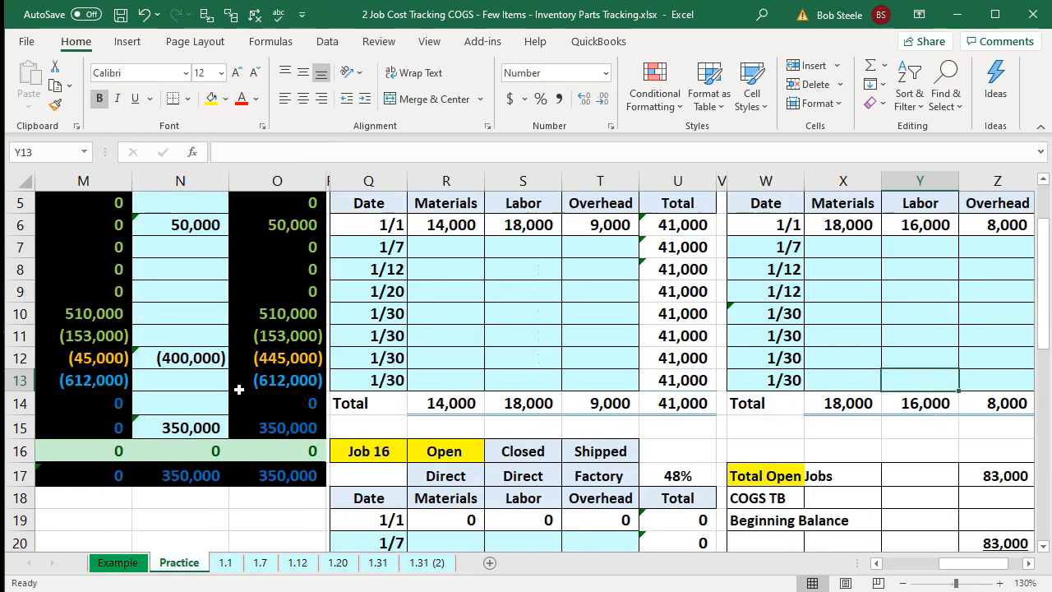
pyautogui.press('Right')
pyautogui.scroll(1, 239, 390)
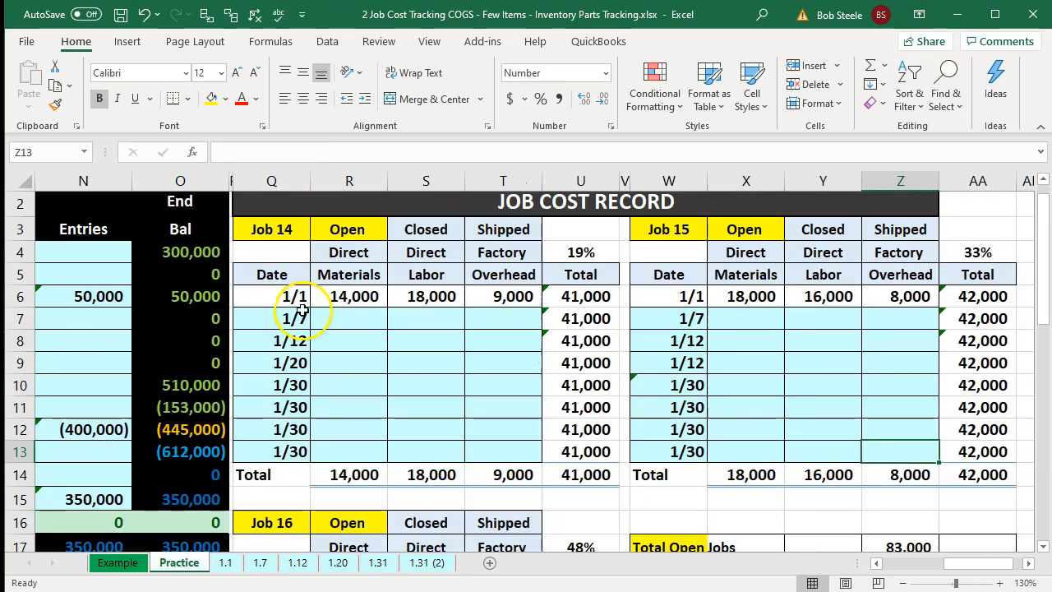
# - Inspect Job 14's 1/1 amounts and reopen the Total Open Jobs formula
pyautogui.click(340, 304)
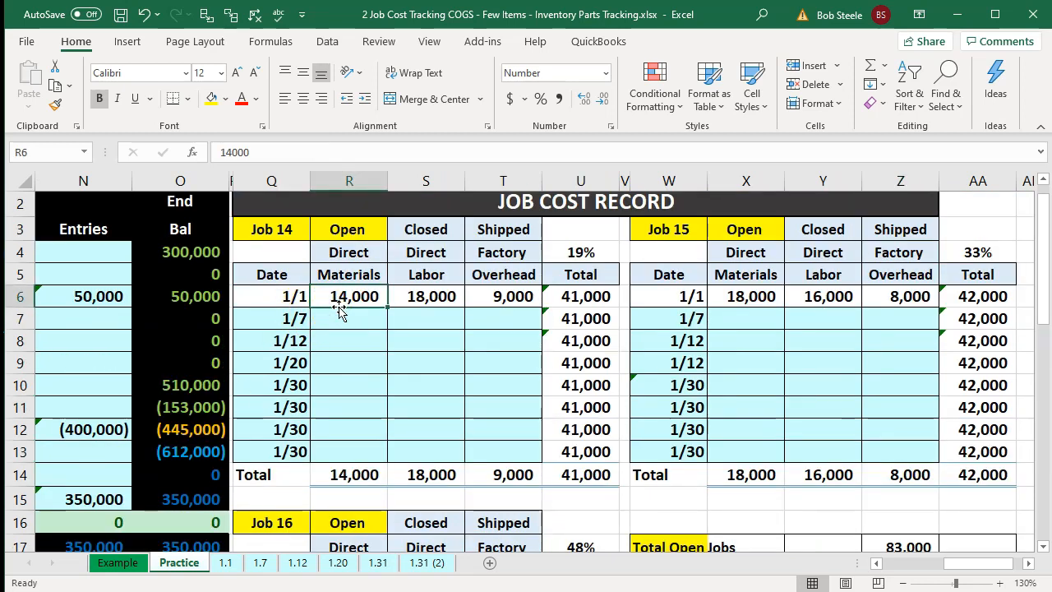
pyautogui.press('Right')
pyautogui.press('Right')
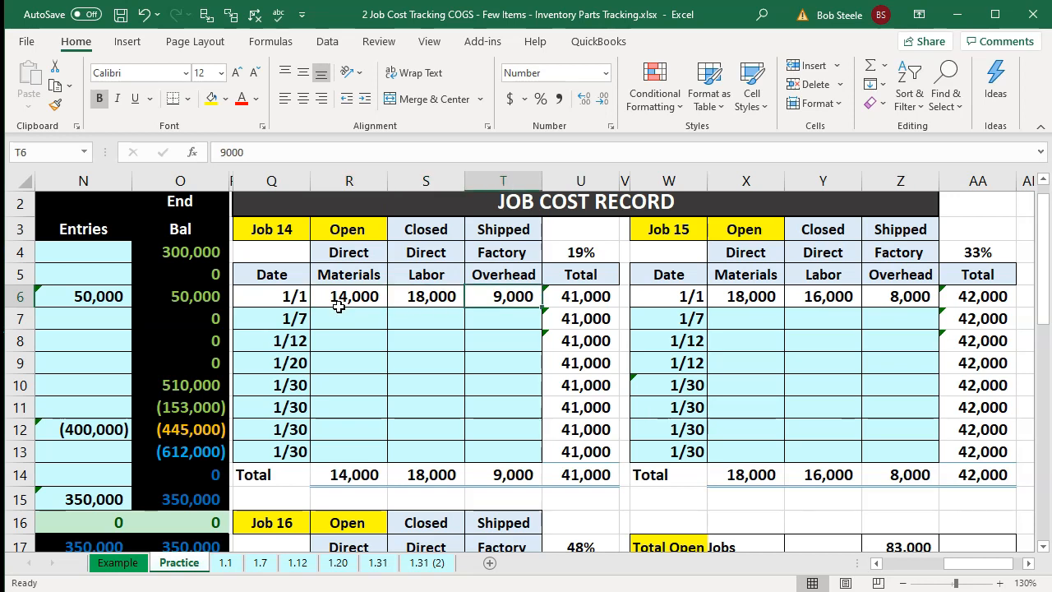
pyautogui.scroll(-1, 812, 337)
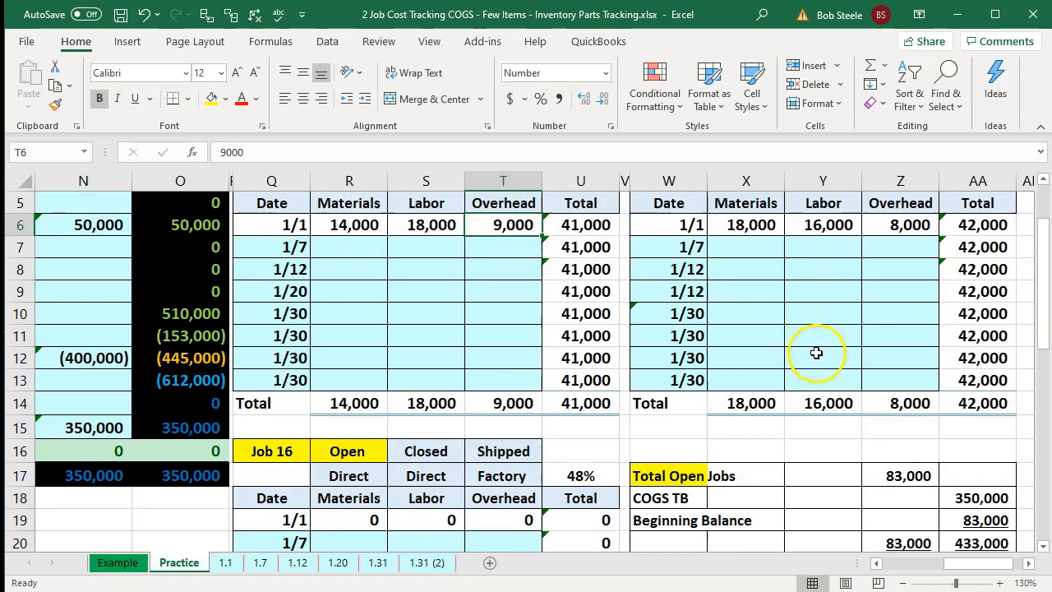
pyautogui.click(894, 475)
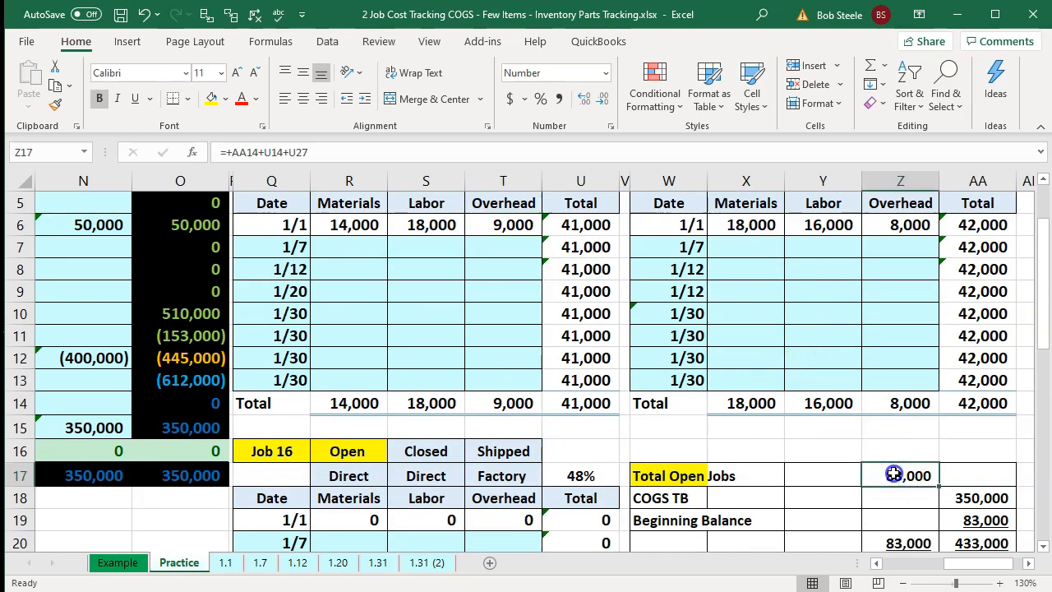
pyautogui.doubleClick(893, 475)
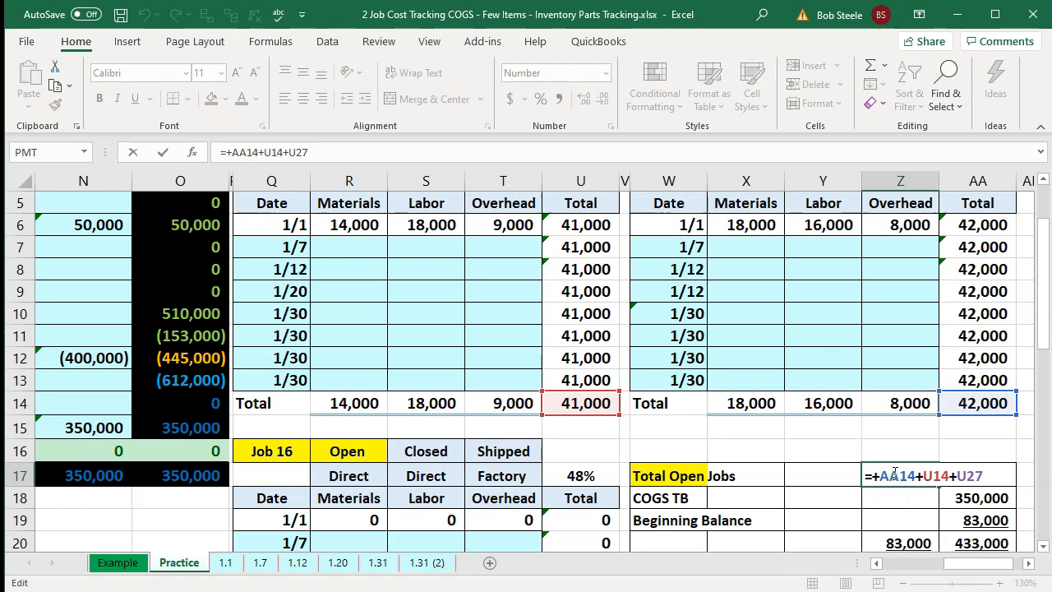
pyautogui.press('Return')
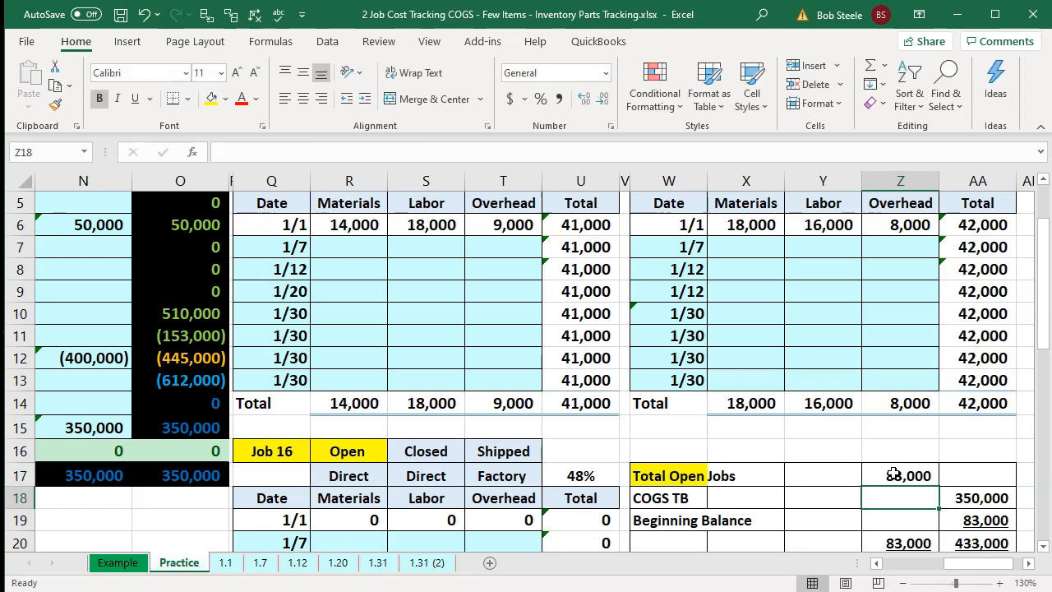
# - Review the 1/7 direct material transfers per job in the transaction list
pyautogui.press('Left')
pyautogui.press('Left')
pyautogui.press('Left')
pyautogui.press('Left')
pyautogui.press('Left')
pyautogui.press('Left')
pyautogui.press('Left')
pyautogui.press('Left')
pyautogui.press('Left')
pyautogui.press('Left')
pyautogui.press('Left')
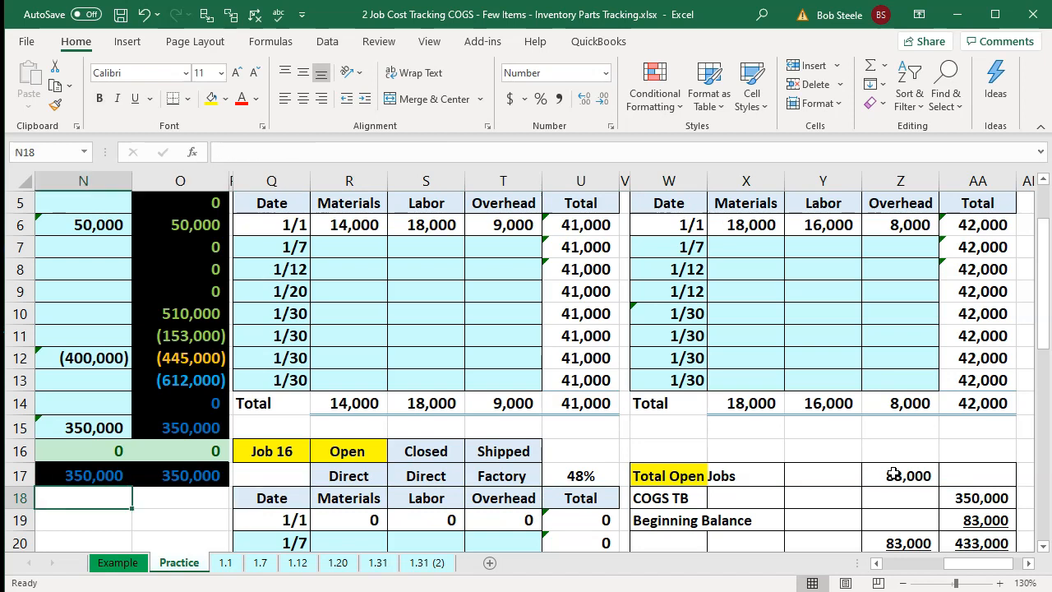
pyautogui.press('Left')
pyautogui.press('Left')
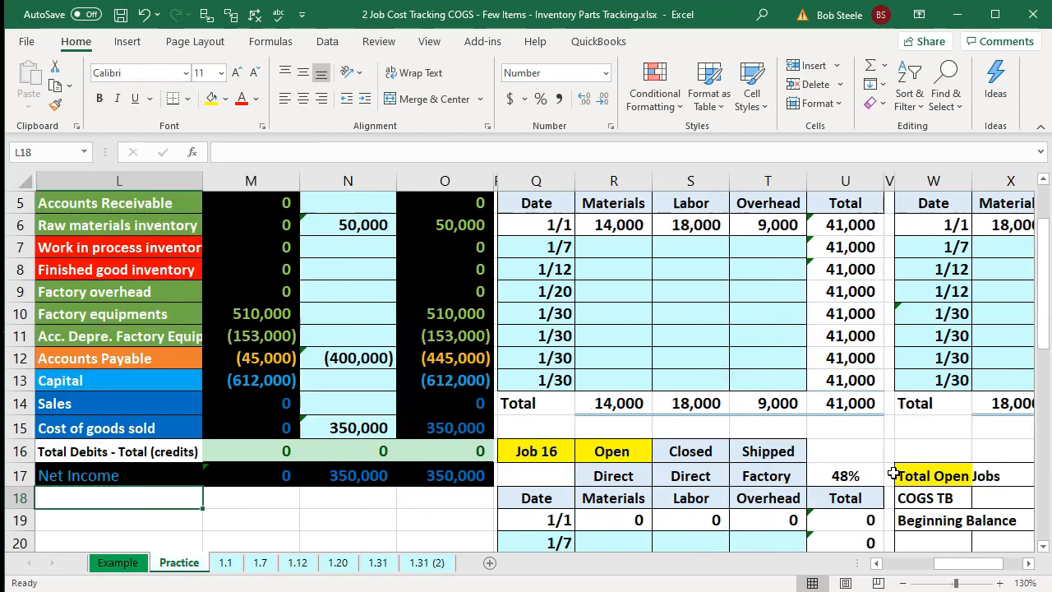
pyautogui.click(252, 430)
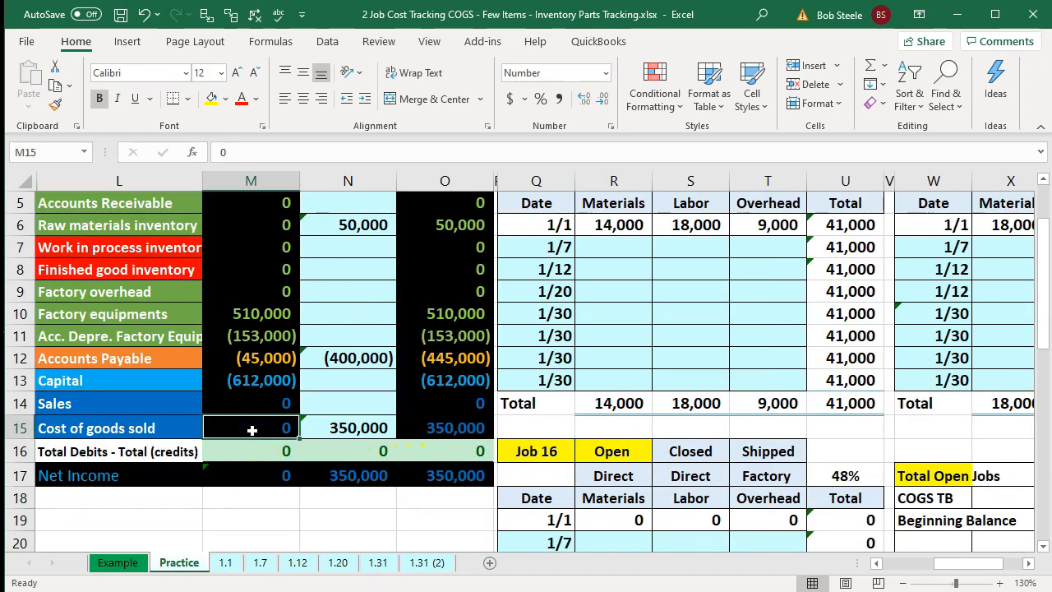
pyautogui.click(247, 378)
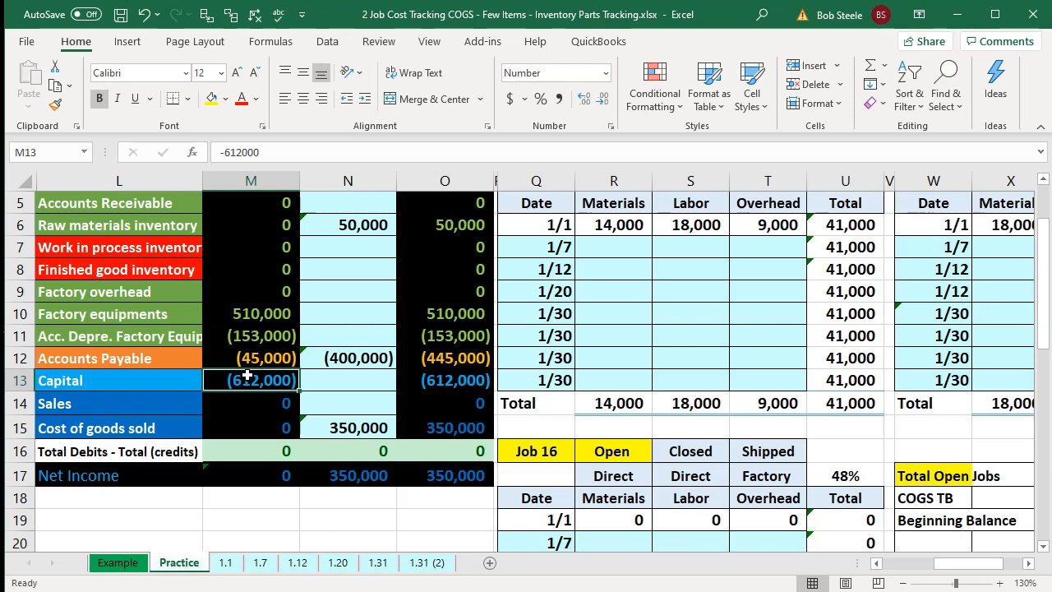
pyautogui.press('Right')
pyautogui.press('Right')
pyautogui.press('Right')
pyautogui.press('Right')
pyautogui.press('Right')
pyautogui.press('Right')
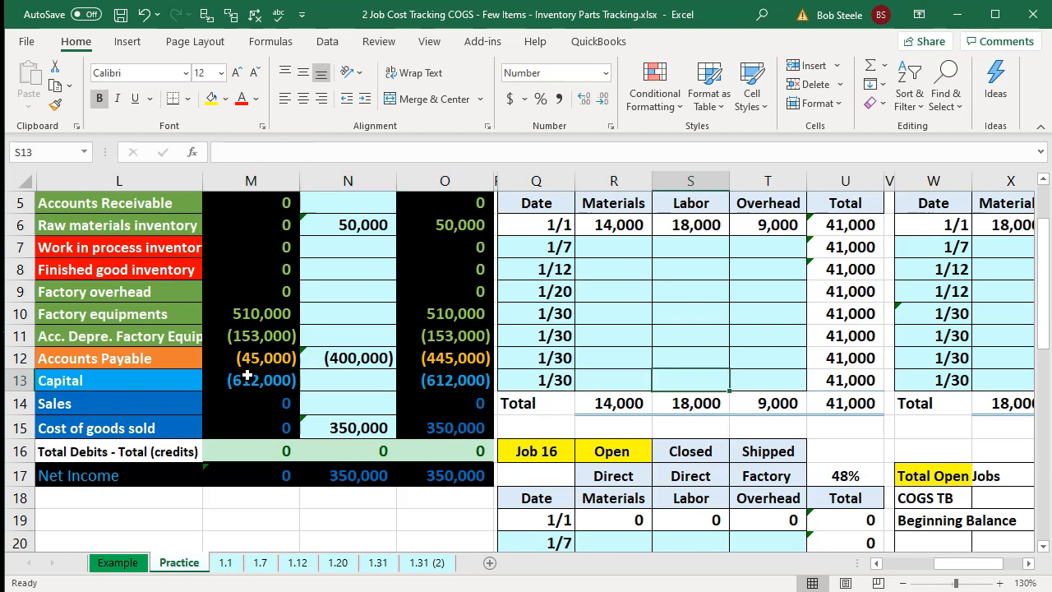
pyautogui.press('Right')
pyautogui.press('Right')
pyautogui.press('Right')
pyautogui.press('Right')
pyautogui.press('Right')
pyautogui.press('Right')
pyautogui.press('Right')
pyautogui.press('Up')
pyautogui.press('Up')
pyautogui.press('Up')
pyautogui.press('Left')
pyautogui.press('Left')
pyautogui.press('Home')
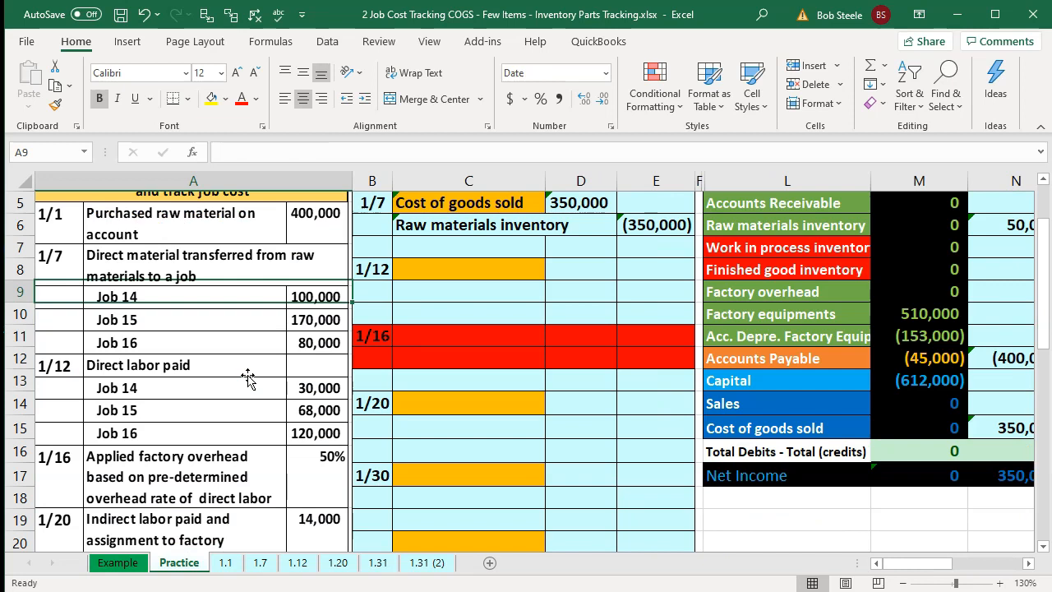
pyautogui.press('Right')
pyautogui.press('Right')
pyautogui.press('Right')
pyautogui.press('Right')
pyautogui.press('Right')
pyautogui.press('Right')
pyautogui.press('Right')
pyautogui.press('Right')
pyautogui.press('Right')
pyautogui.press('Right')
pyautogui.press('Right')
pyautogui.press('Right')
pyautogui.press('Right')
pyautogui.press('Right')
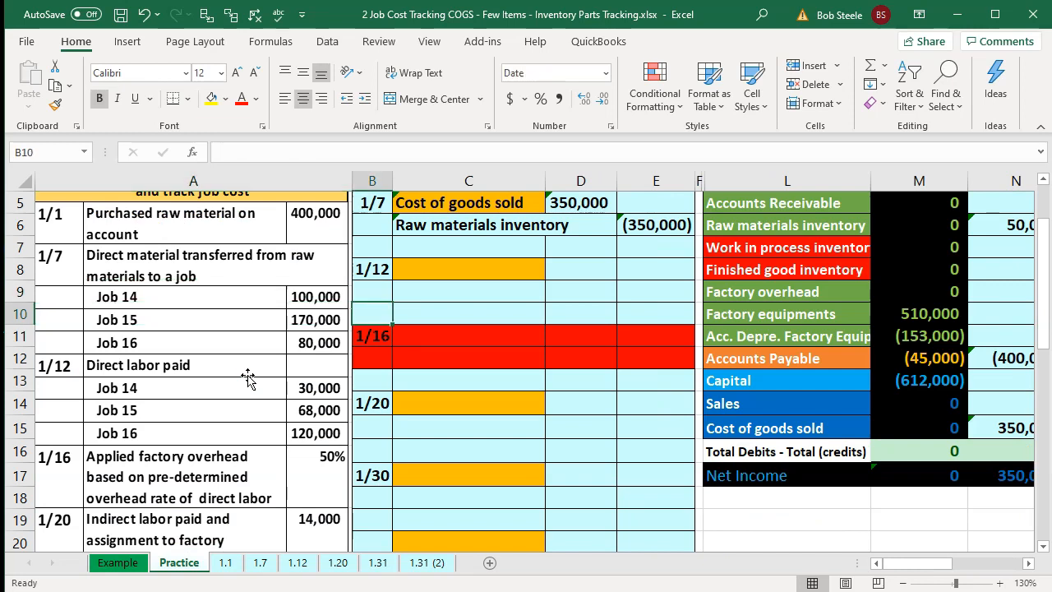
pyautogui.press('Right')
pyautogui.press('Right')
pyautogui.press('Right')
pyautogui.press('Right')
pyautogui.press('Right')
pyautogui.press('Right')
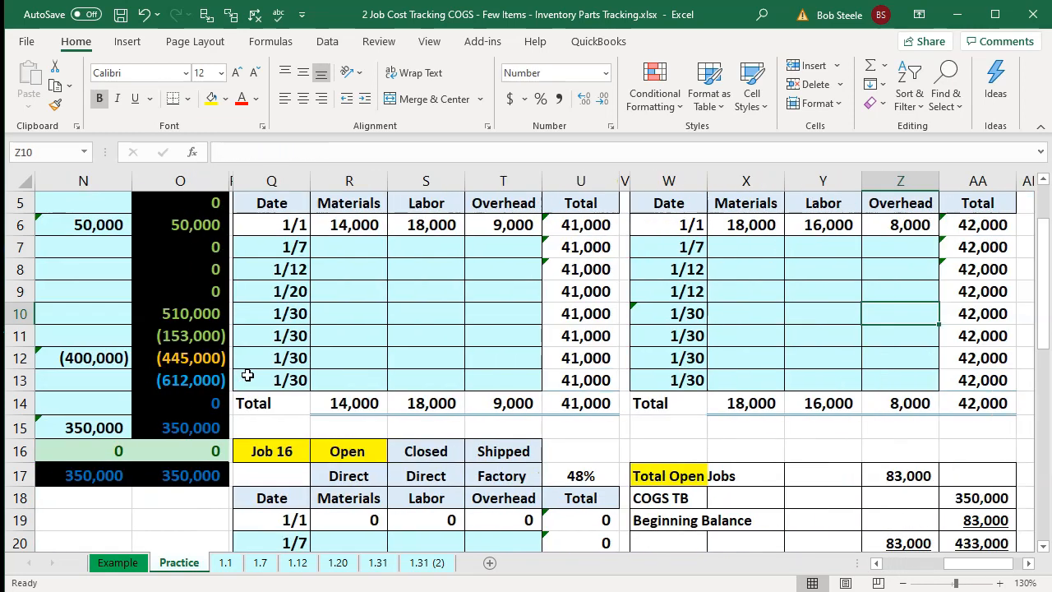
pyautogui.scroll(1, 247, 376)
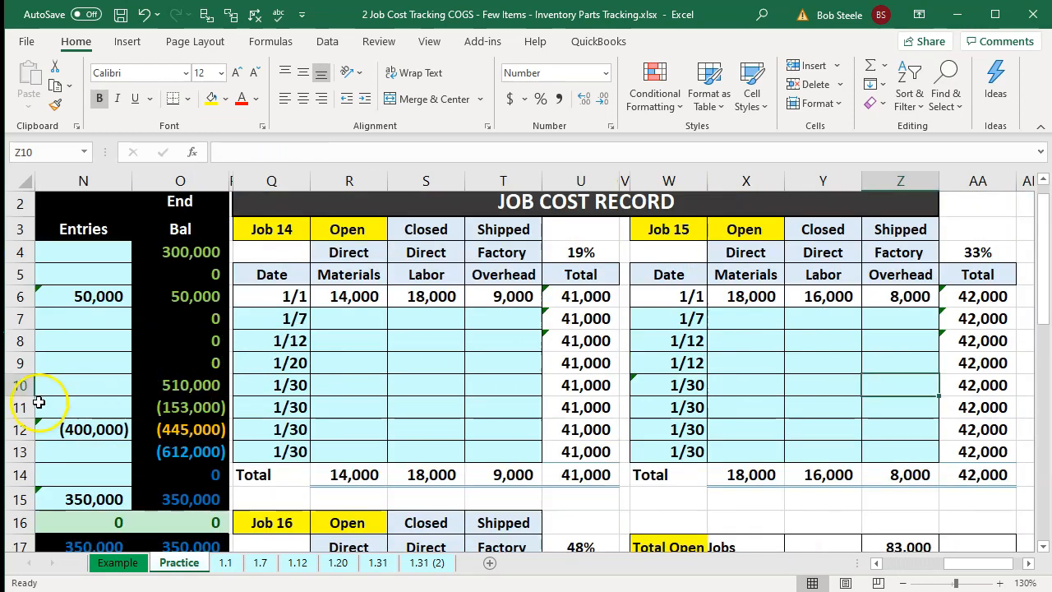
# - Enter 100,000 as Job 14's 1/7 direct materials in the job cost record
pyautogui.click(344, 313)
pyautogui.write('10')
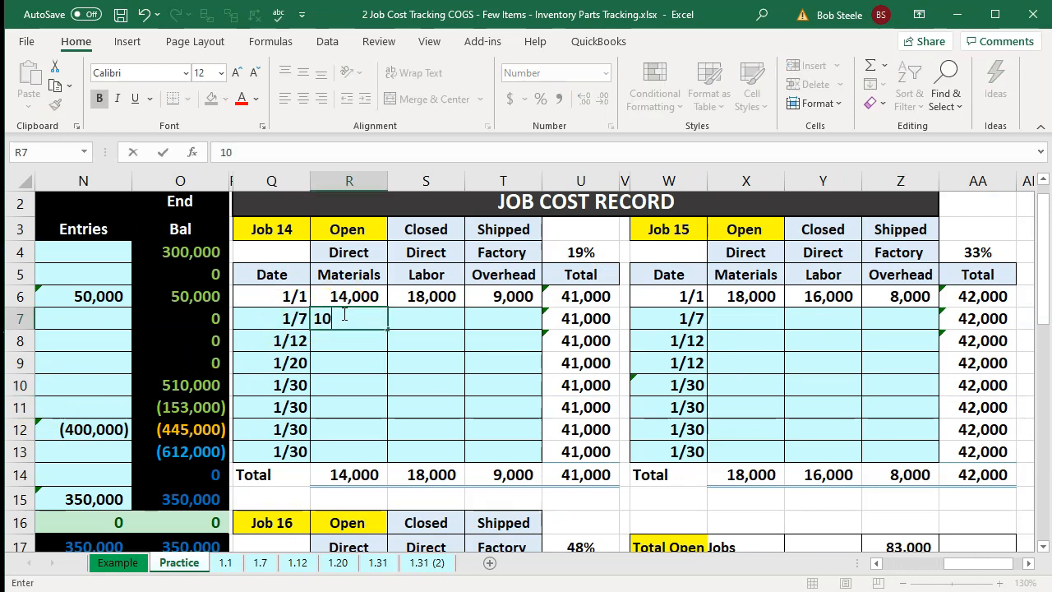
pyautogui.write('000.0')
pyautogui.press('BackSpace')
pyautogui.press('BackSpace')
pyautogui.write('0')
pyautogui.press('Return')
# - Enter 170,000 as Job 15's 1/7 direct materials in the job cost record
pyautogui.press('Right')
pyautogui.press('Right')
pyautogui.press('Right')
pyautogui.press('Right')
pyautogui.press('Right')
pyautogui.press('Right')
pyautogui.press('Up')
pyautogui.write('170000')
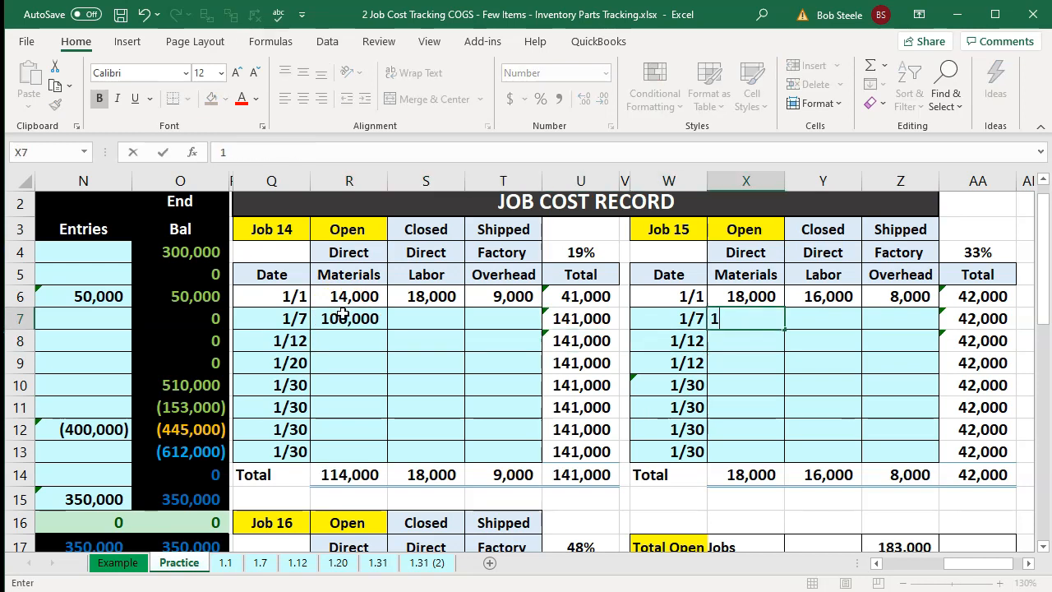
pyautogui.press('Return')
# - Enter 80,000 as Job 16's 1/7 direct materials in the job cost record
pyautogui.press('Down')
pyautogui.press('Down')
pyautogui.press('Down')
pyautogui.press('Down')
pyautogui.press('Down')
pyautogui.press('Down')
pyautogui.press('Down')
pyautogui.press('Down')
pyautogui.press('Down')
pyautogui.press('Down')
pyautogui.press('Down')
pyautogui.press('Down')
pyautogui.press('Down')
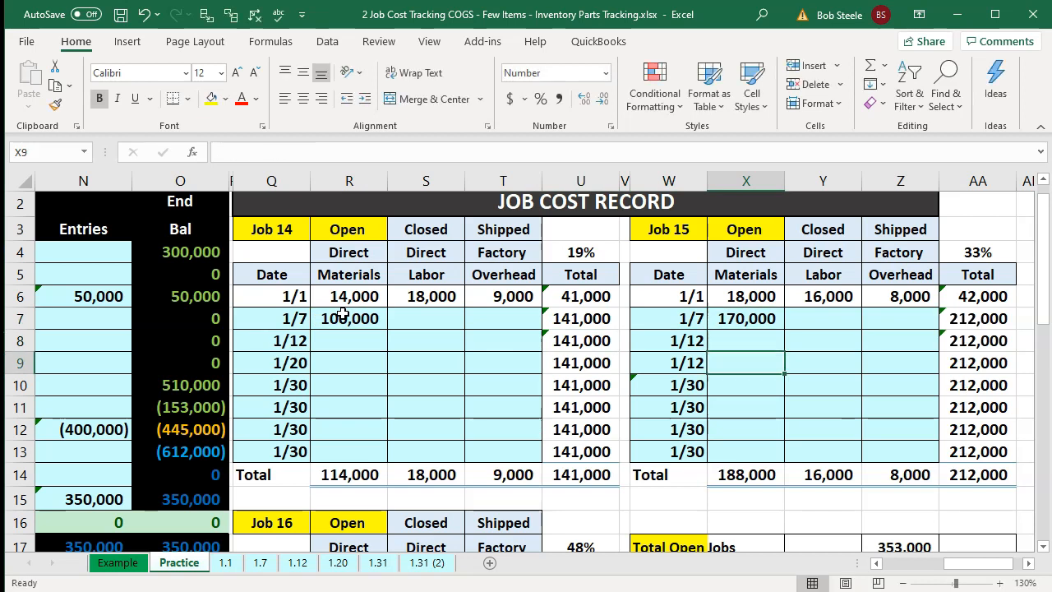
pyautogui.press('Left')
pyautogui.press('Left')
pyautogui.press('Left')
pyautogui.press('Left')
pyautogui.press('Left')
pyautogui.press('Left')
pyautogui.press('Up')
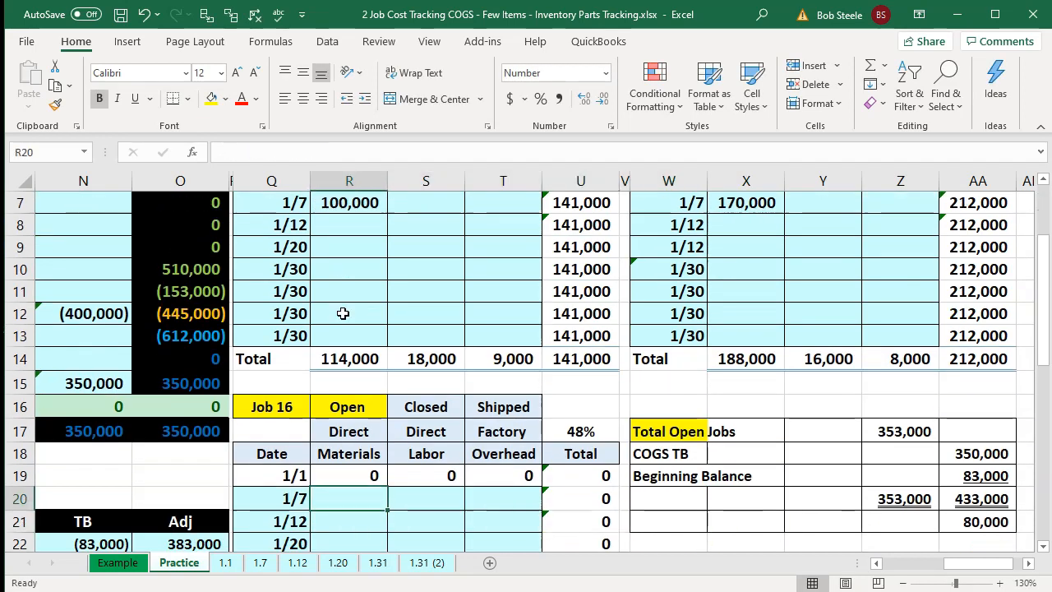
pyautogui.write('80000')
pyautogui.press('Return')
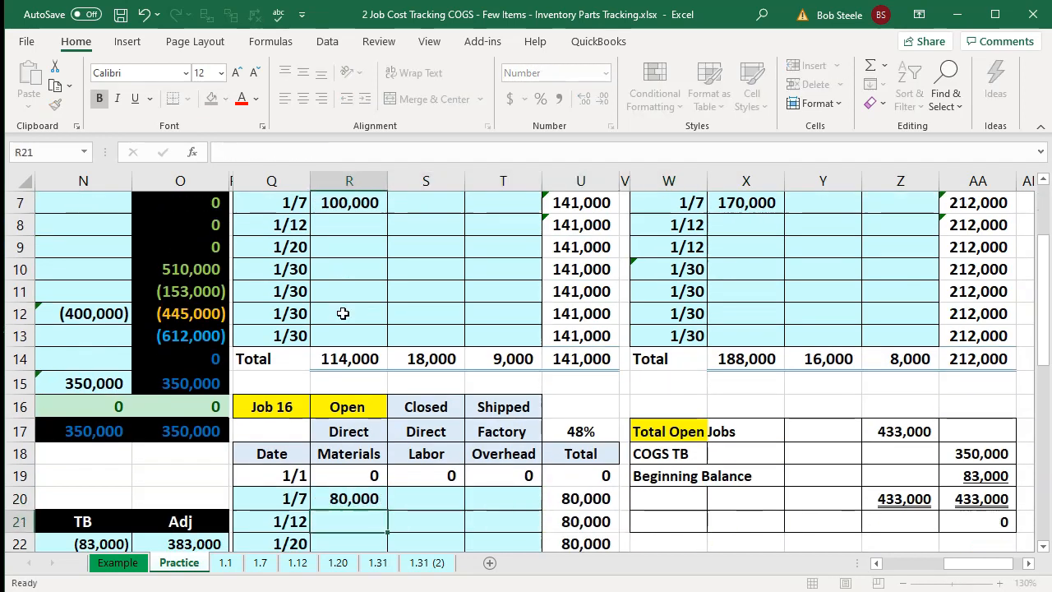
# - Check the Total Open Jobs reconciliation against the COGS TB and beginning balance
pyautogui.click(352, 494)
pyautogui.scroll(1, 353, 485)
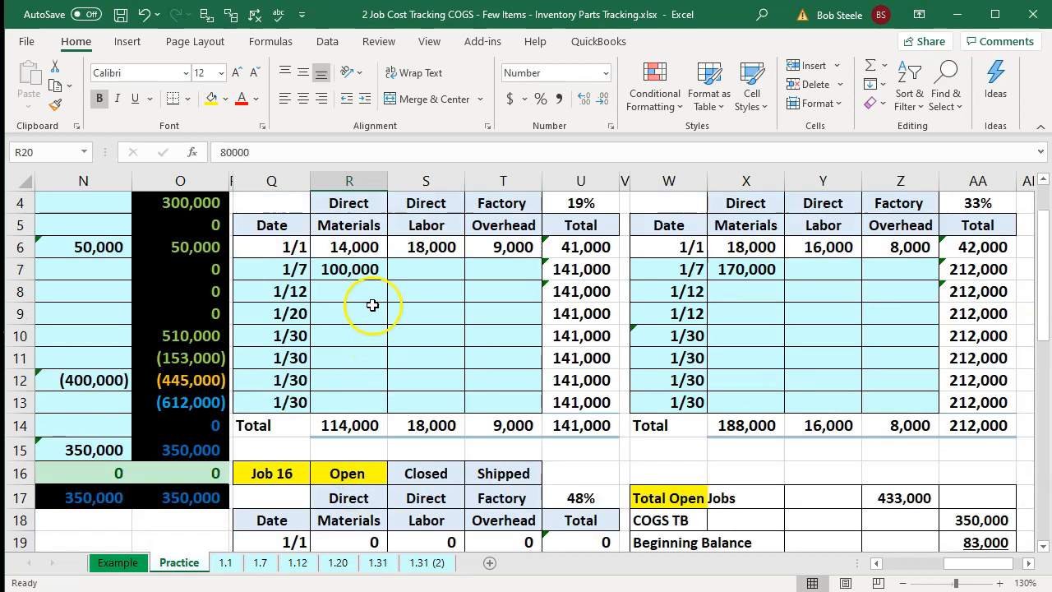
pyautogui.keyDown('ctrl'); pyautogui.click(353, 275); pyautogui.keyUp('ctrl')
pyautogui.keyDown('ctrl'); pyautogui.click(742, 270); pyautogui.keyUp('ctrl')
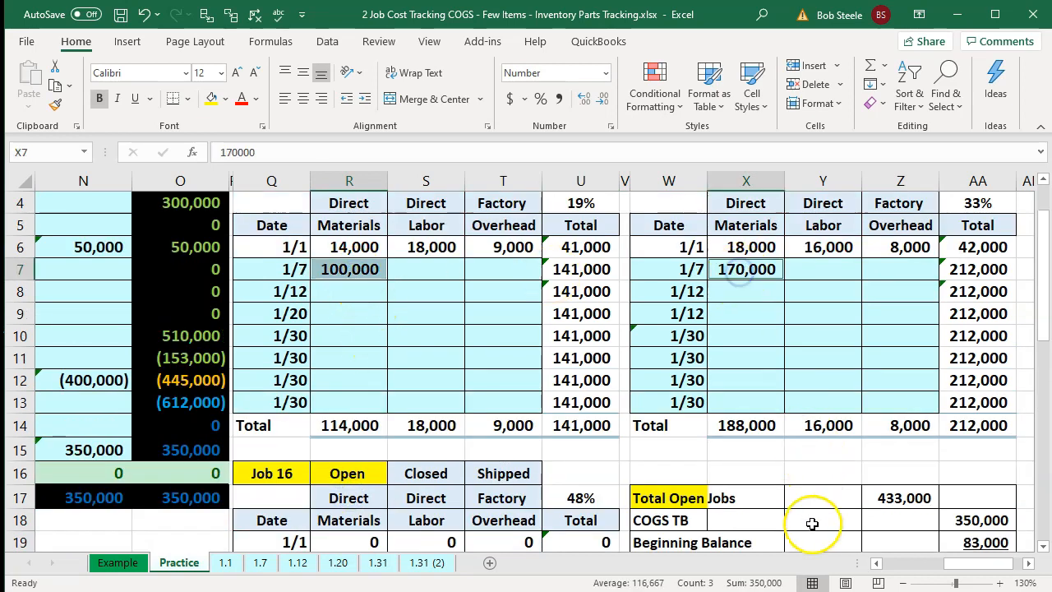
pyautogui.click(835, 448)
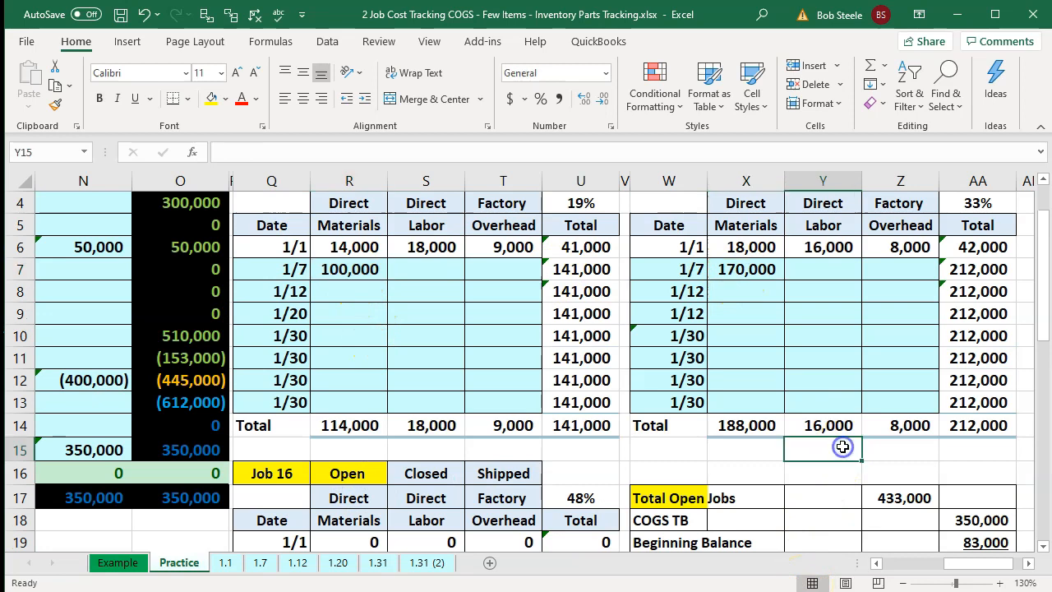
pyautogui.scroll(-1, 847, 411)
pyautogui.doubleClick(902, 430)
pyautogui.scroll(-2, 900, 428)
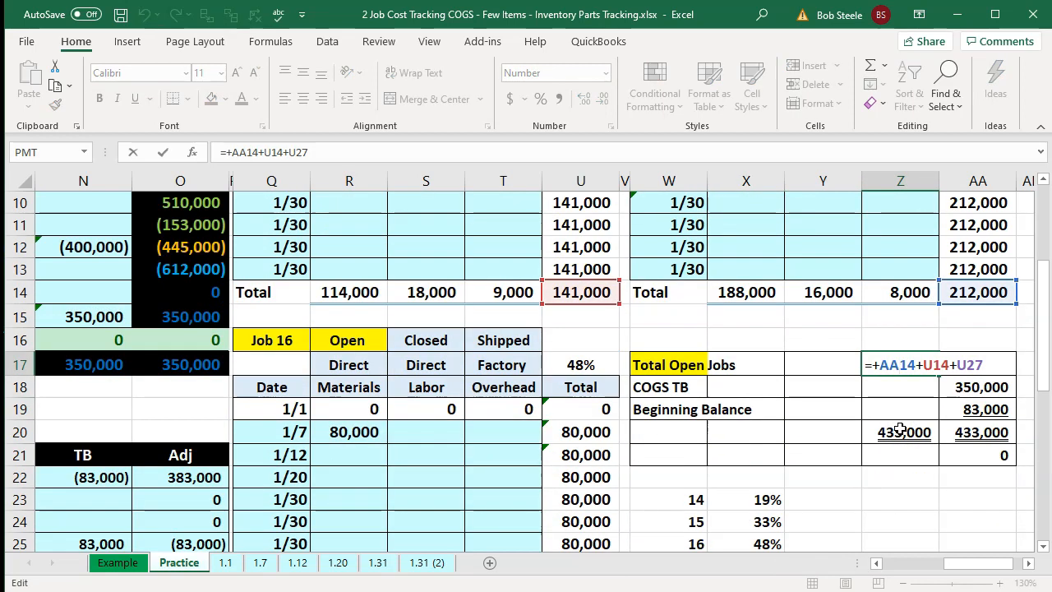
pyautogui.press('Return')
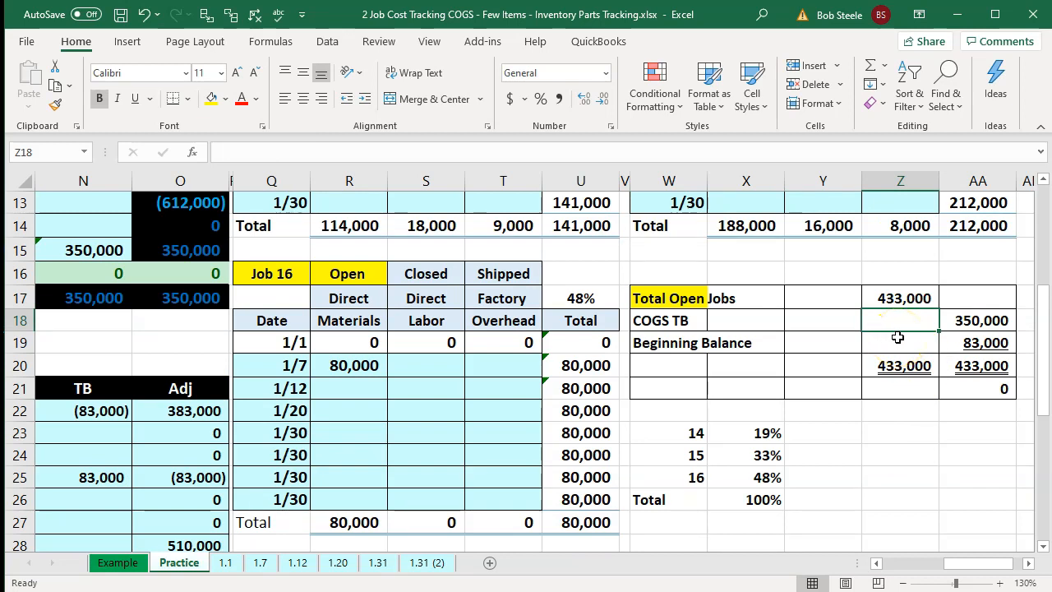
# - Link the COGS TB reconciliation cell to the Cost of goods sold ending balance
pyautogui.click(970, 321)
pyautogui.write('=+O15')
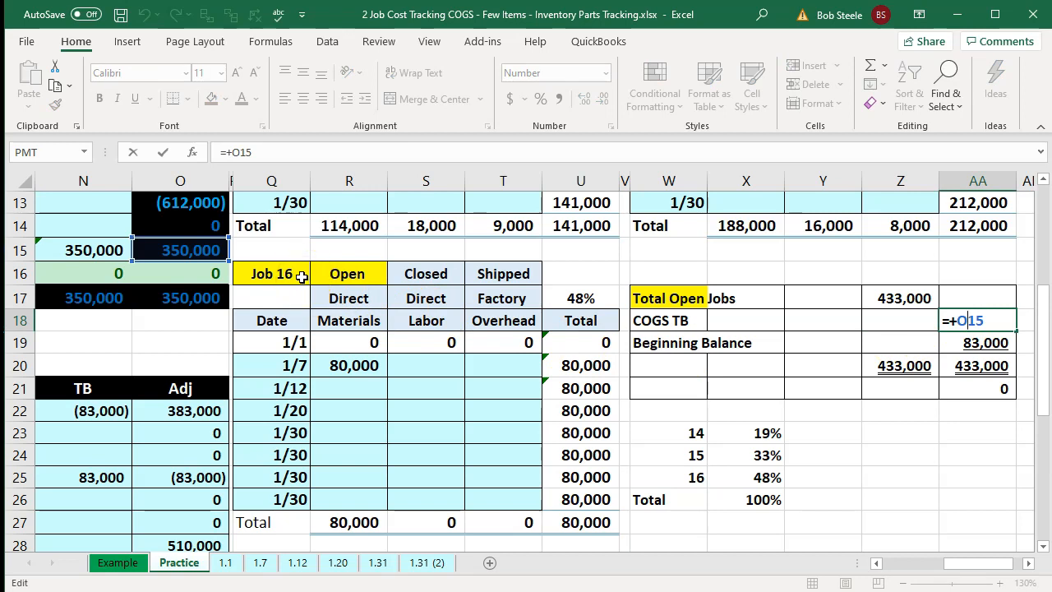
pyautogui.press('Return')
# - Review the beginning balance formula and the 1/12 direct labor transaction details
pyautogui.doubleClick(975, 344)
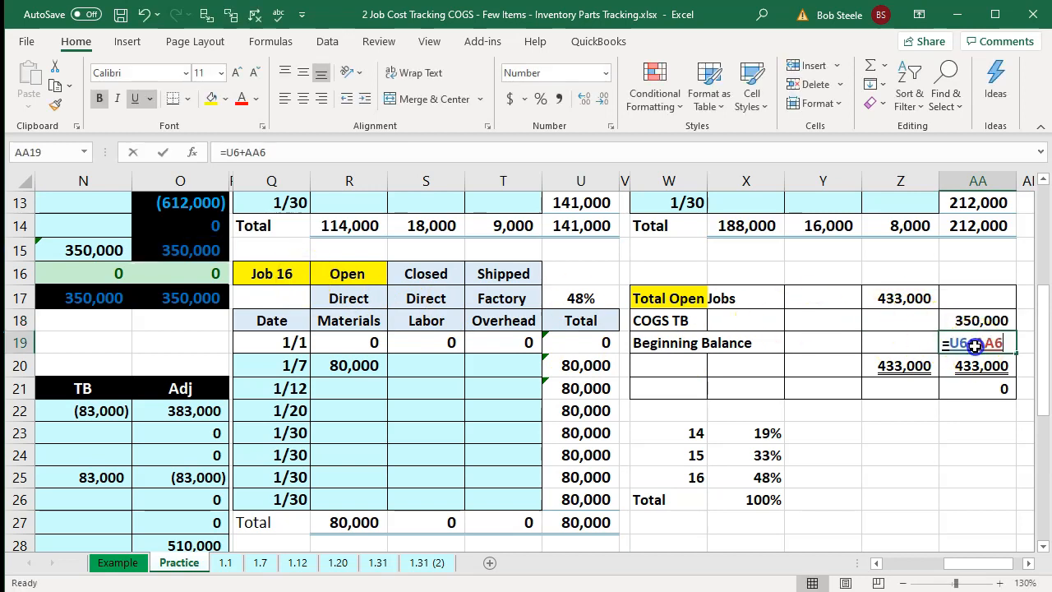
pyautogui.scroll(4, 884, 431)
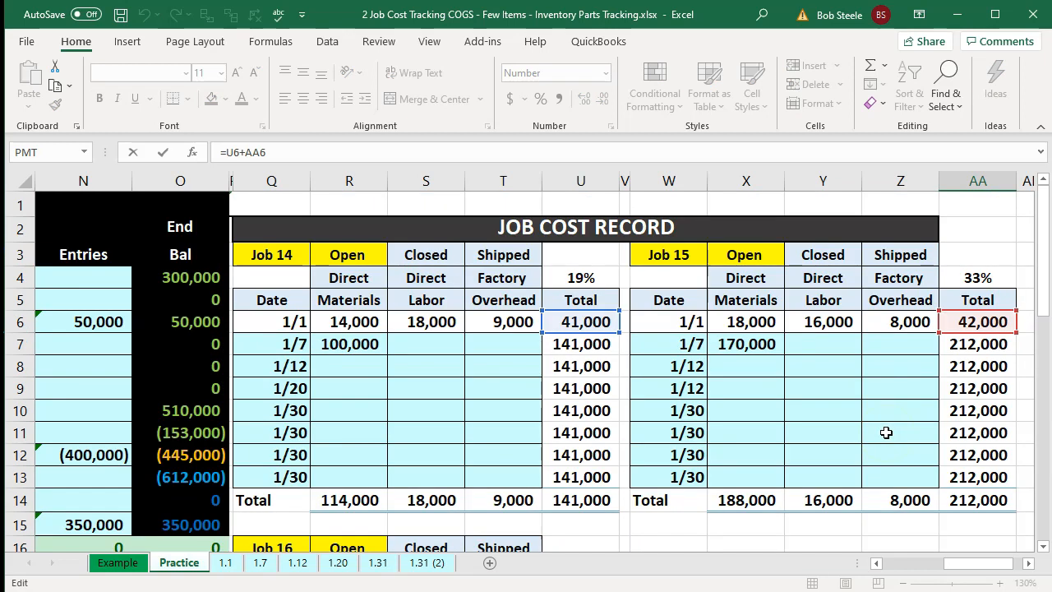
pyautogui.press('Return')
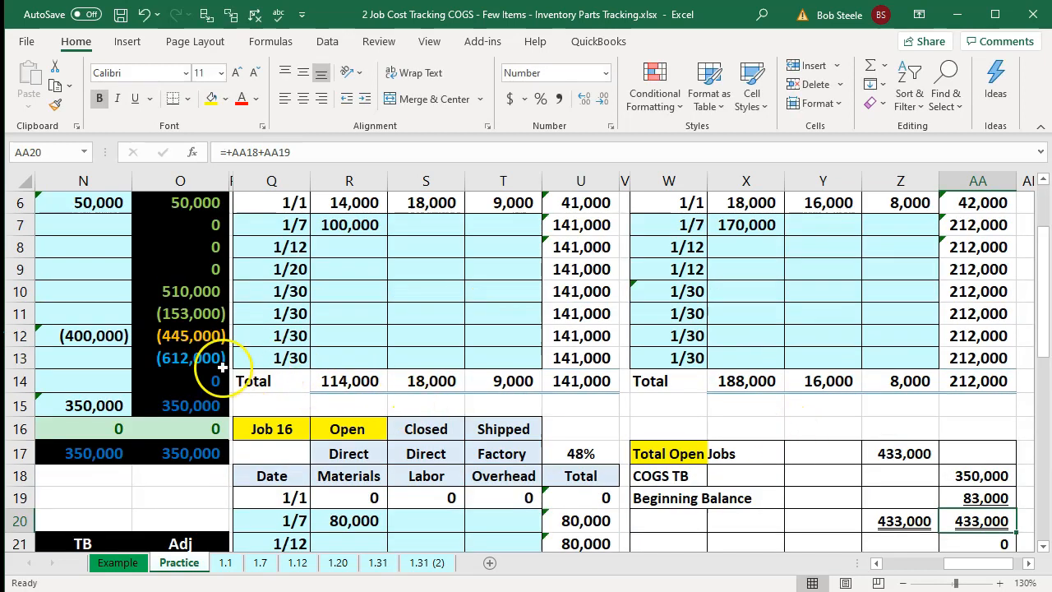
pyautogui.click(220, 365)
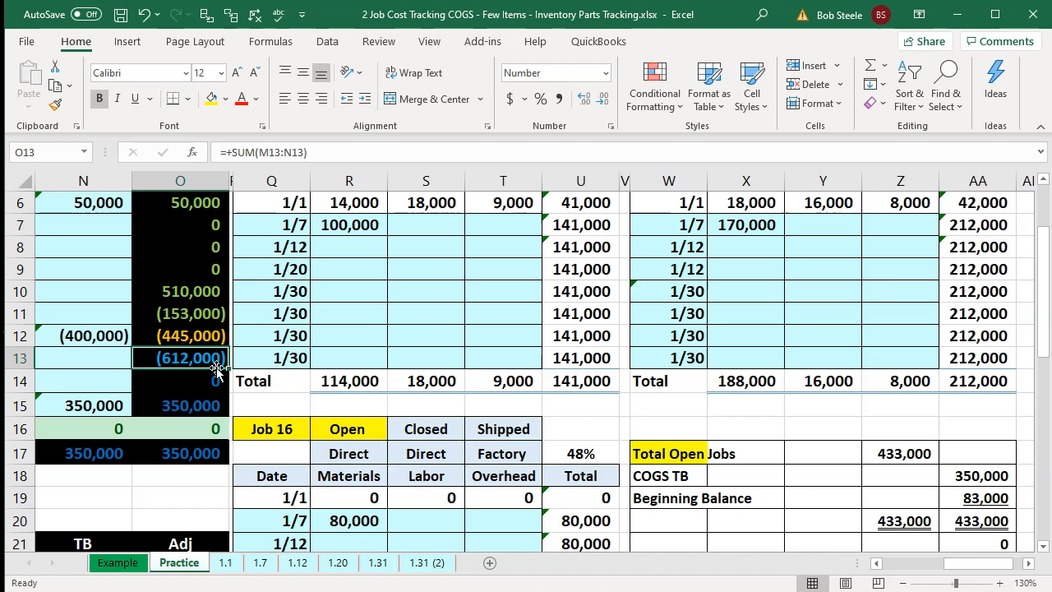
pyautogui.press('Left')
pyautogui.press('Left')
pyautogui.press('Left')
pyautogui.press('Left')
pyautogui.press('Left')
pyautogui.press('Left')
pyautogui.press('Left')
pyautogui.press('Left')
pyautogui.press('Left')
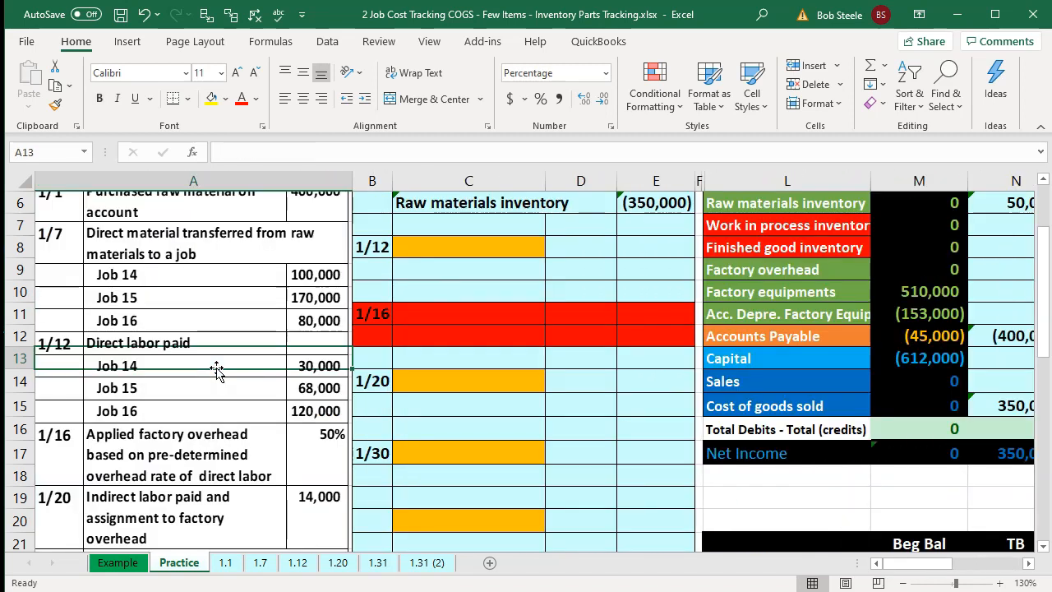
pyautogui.scroll(1, 216, 369)
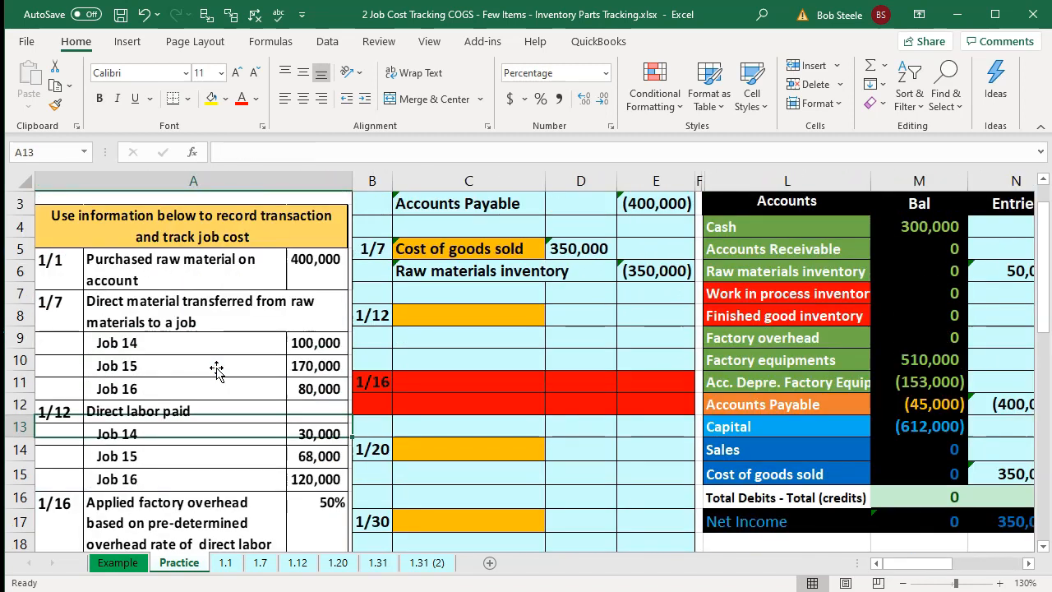
pyautogui.click(397, 313)
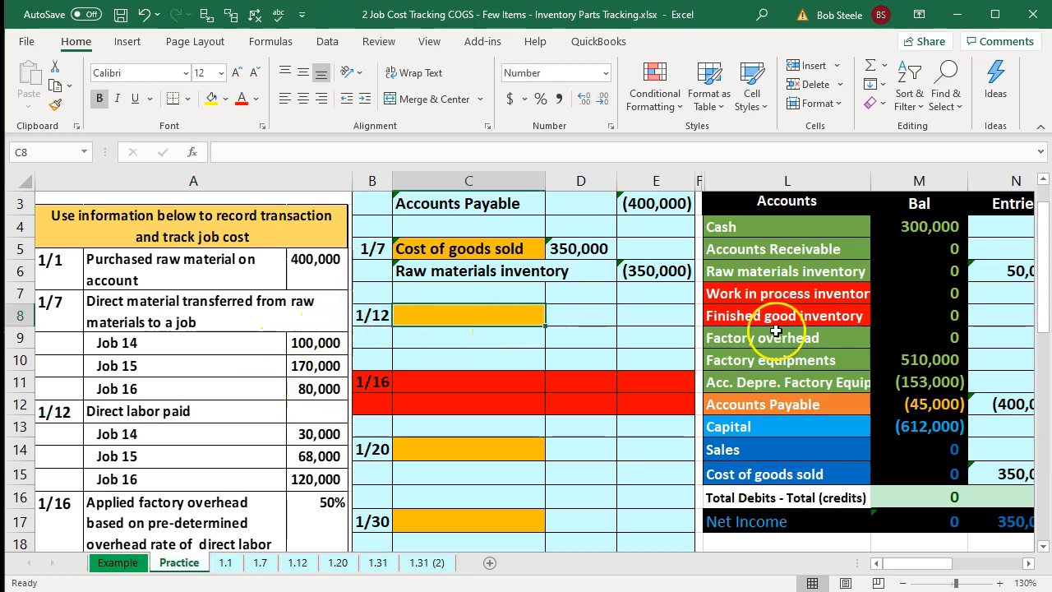
pyautogui.click(792, 294)
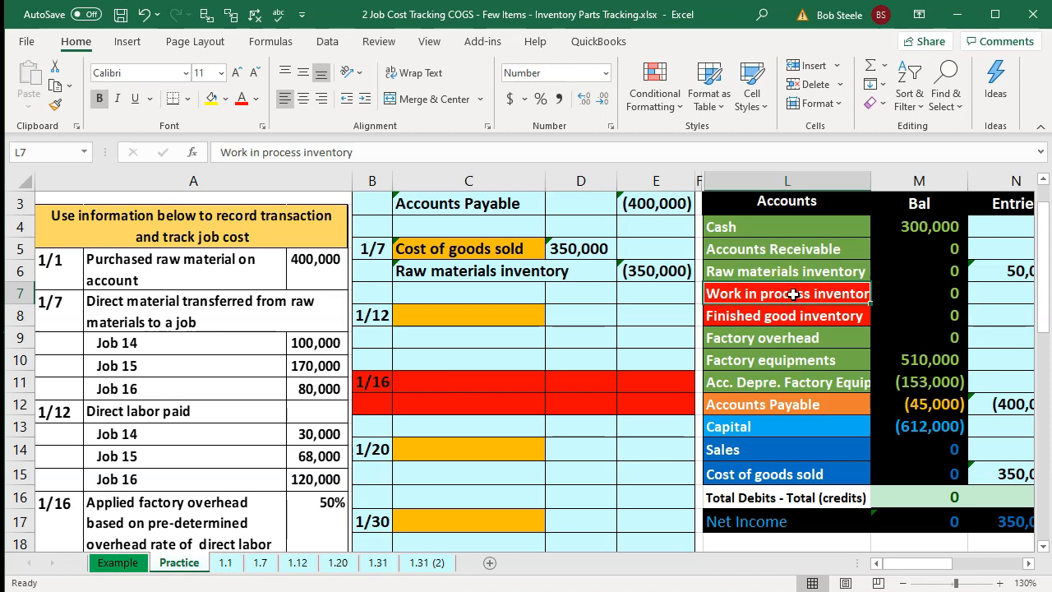
# - Enter the 1/12 journal entry accounts, Cost of goods sold and Cash, by linking to the account list
pyautogui.click(504, 317)
pyautogui.write('=')
pyautogui.press('Down')
pyautogui.press('Down')
pyautogui.press('Down')
pyautogui.press('Down')
pyautogui.press('Down')
pyautogui.press('Down')
pyautogui.press('Down')
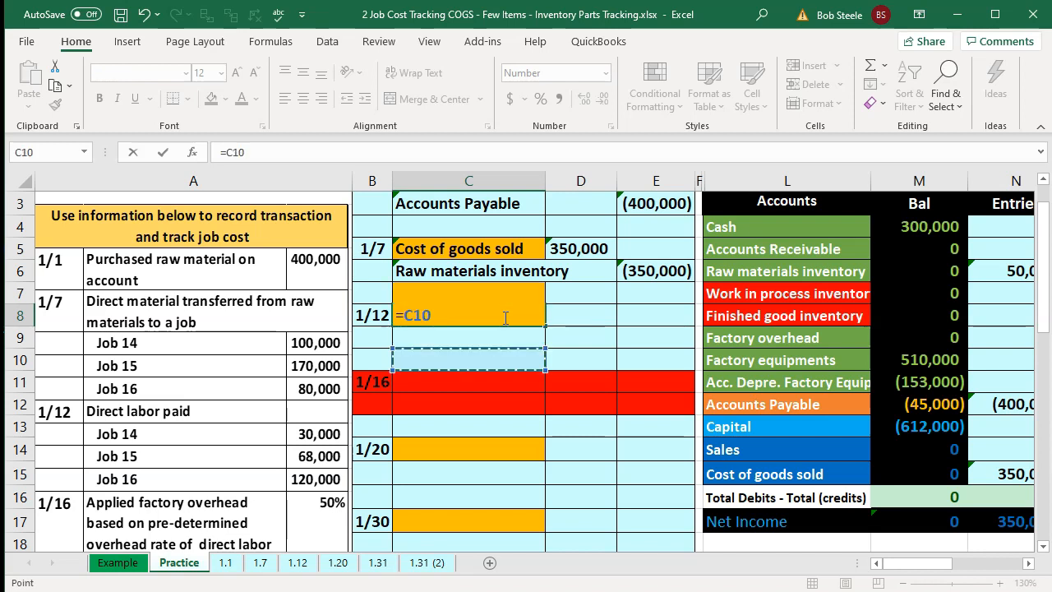
pyautogui.press('Right')
pyautogui.press('Right')
pyautogui.press('Right')
pyautogui.press('Right')
pyautogui.press('Return')
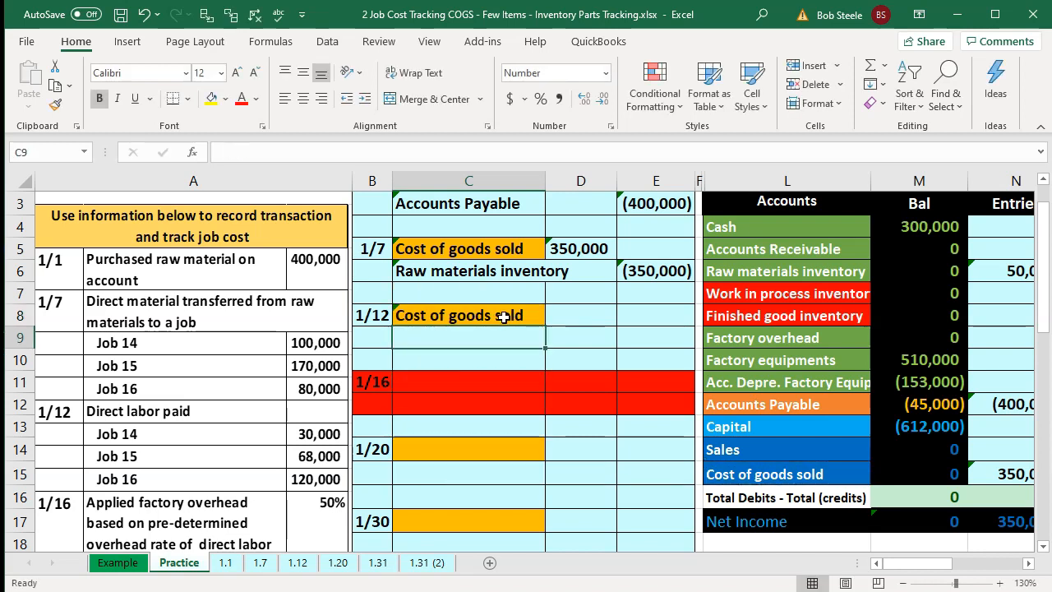
pyautogui.write('=')
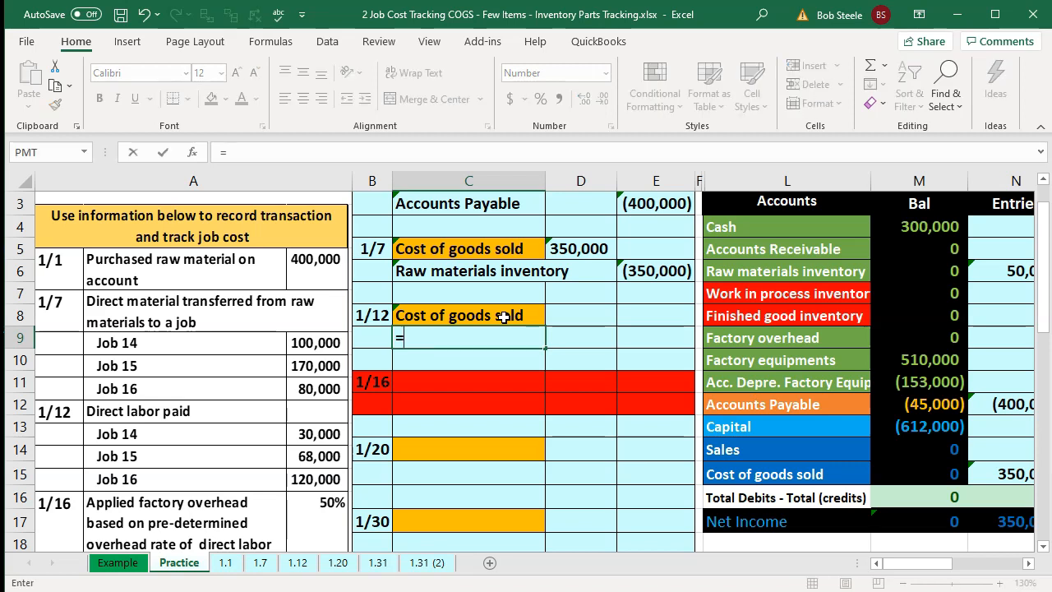
pyautogui.press('Right')
pyautogui.press('Right')
pyautogui.press('Right')
pyautogui.press('Up')
pyautogui.press('Up')
pyautogui.press('Up')
pyautogui.press('Up')
pyautogui.press('Up')
pyautogui.press('Right')
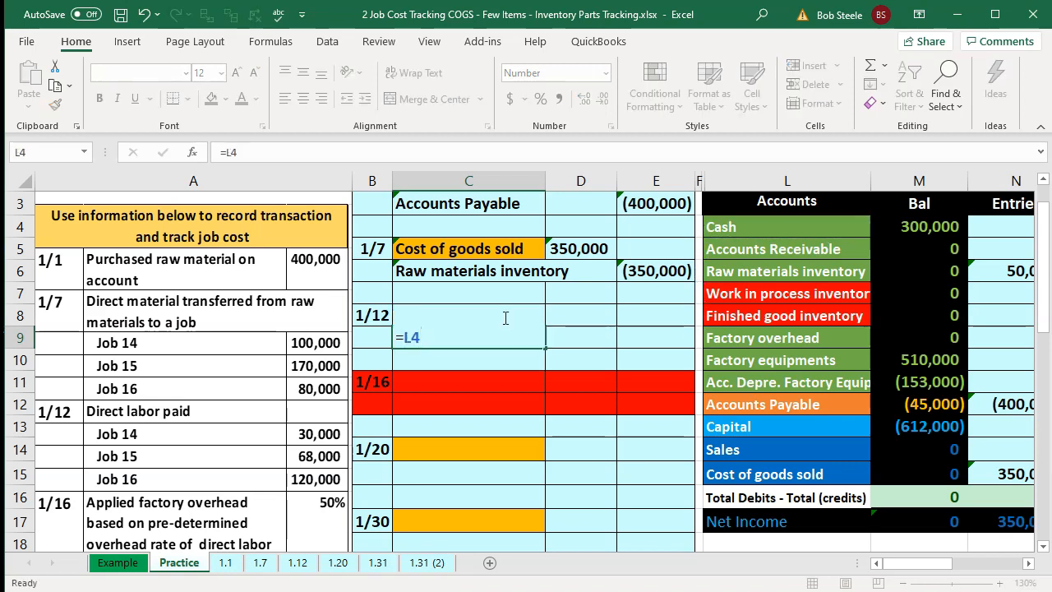
pyautogui.press('Return')
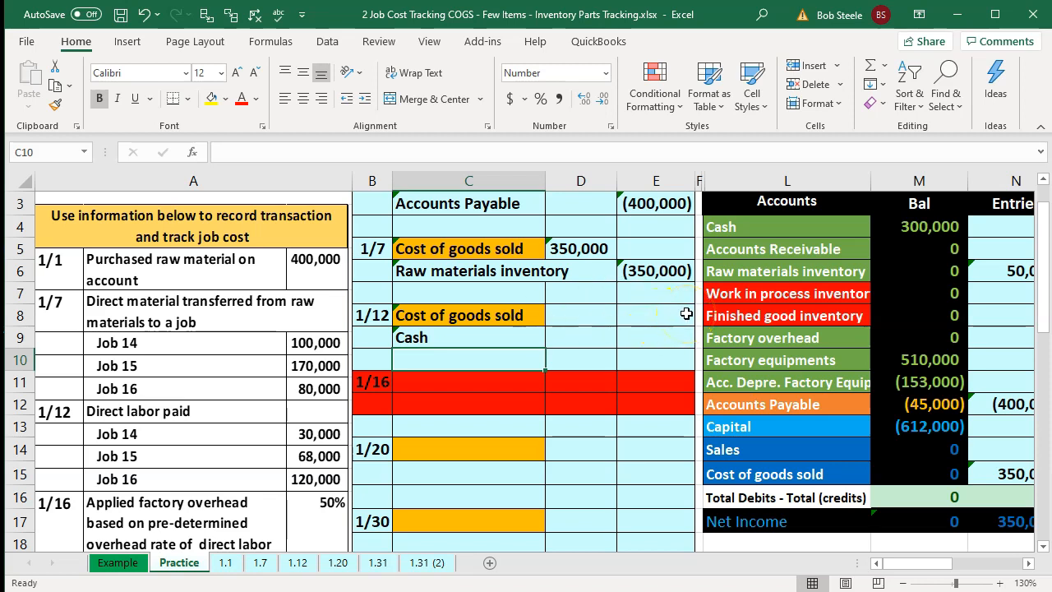
# - Enter the 1/12 debit as =30000+68000+120000 and credit Cash with the negative of that debit
pyautogui.press('Right')
pyautogui.press('Up')
pyautogui.press('Up')
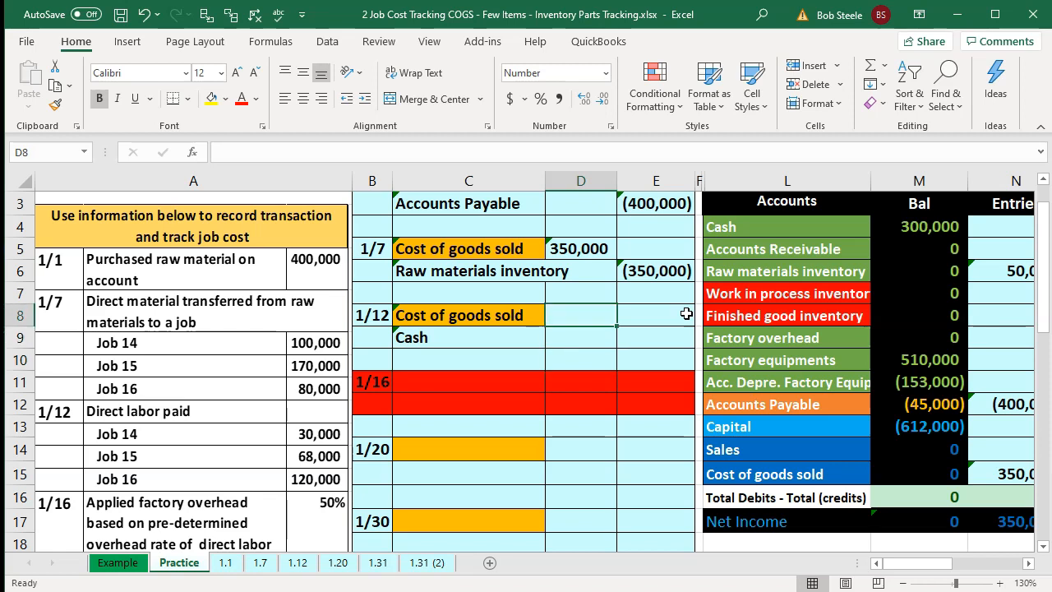
pyautogui.write('=')
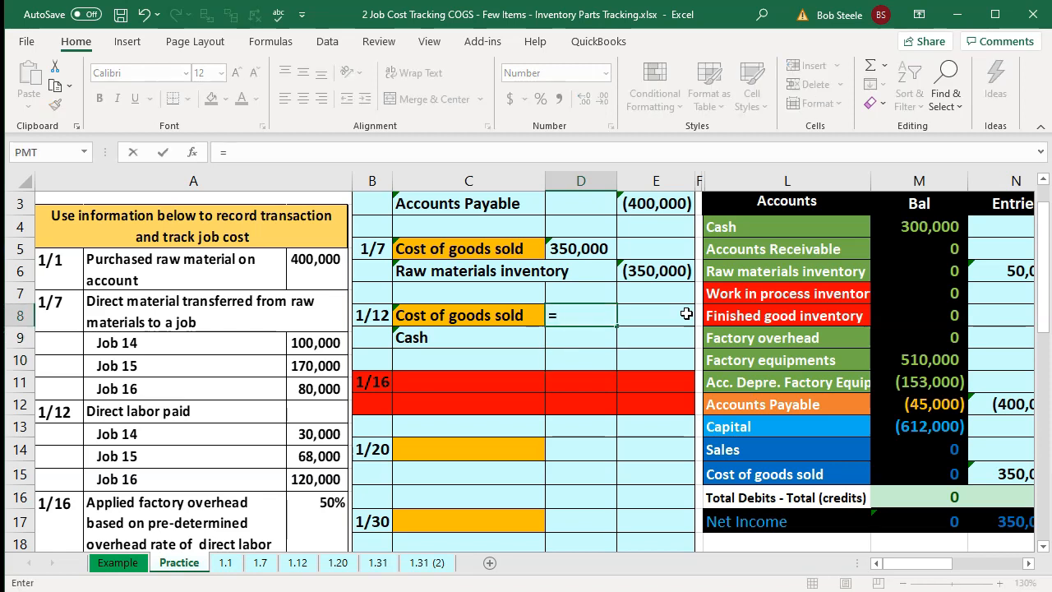
pyautogui.write('300')
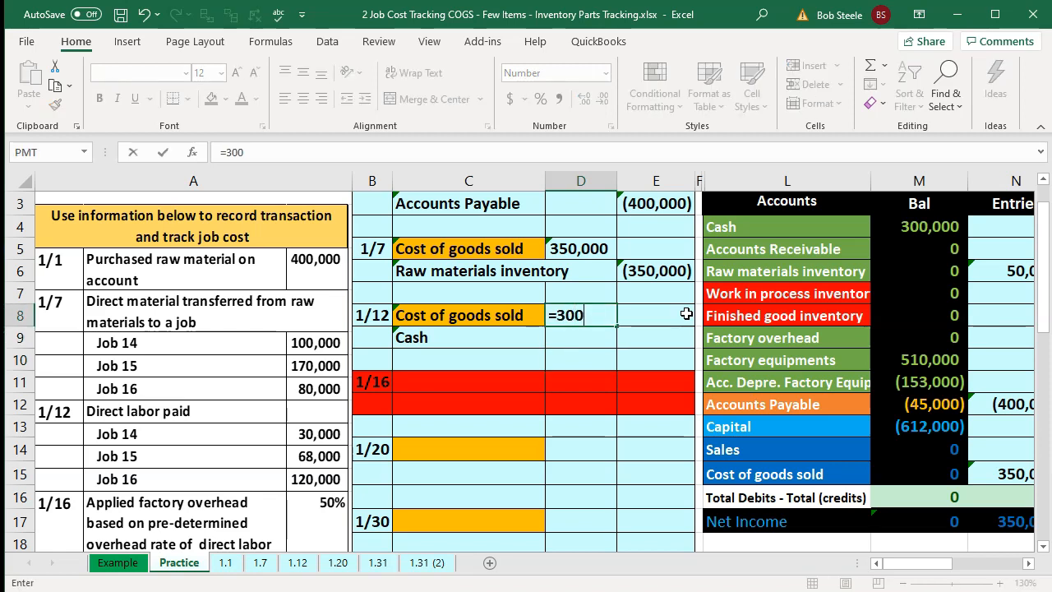
pyautogui.write('00+68000')
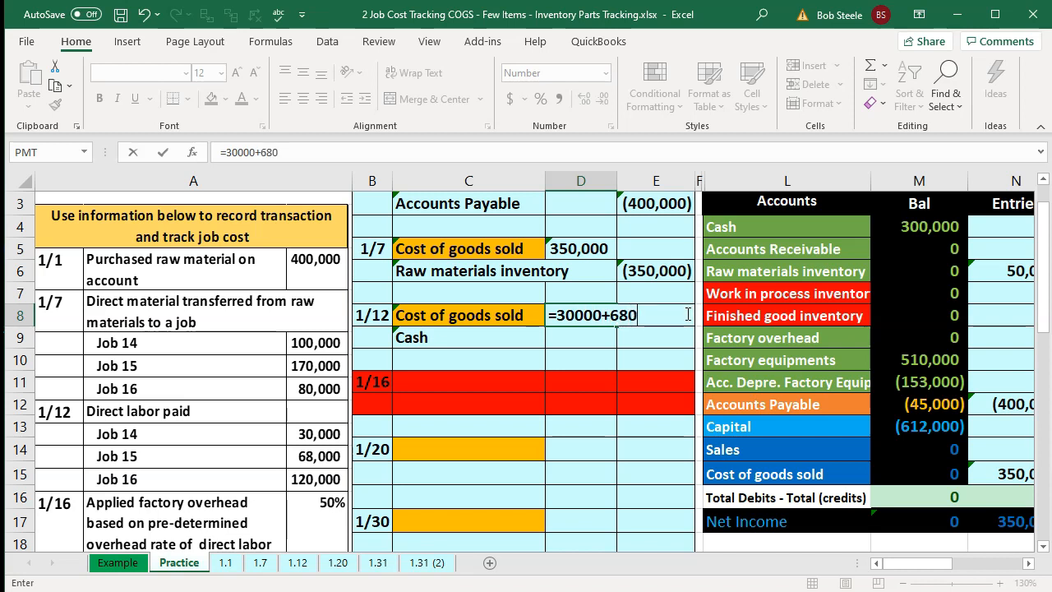
pyautogui.press('Return')
pyautogui.press('Up')
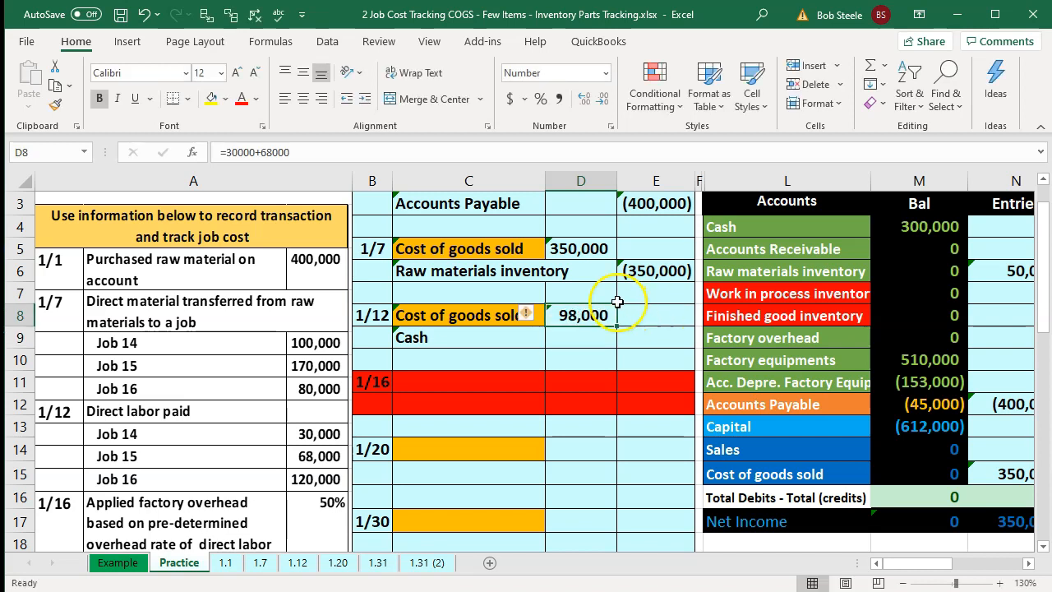
pyautogui.doubleClick(610, 311)
pyautogui.write('+')
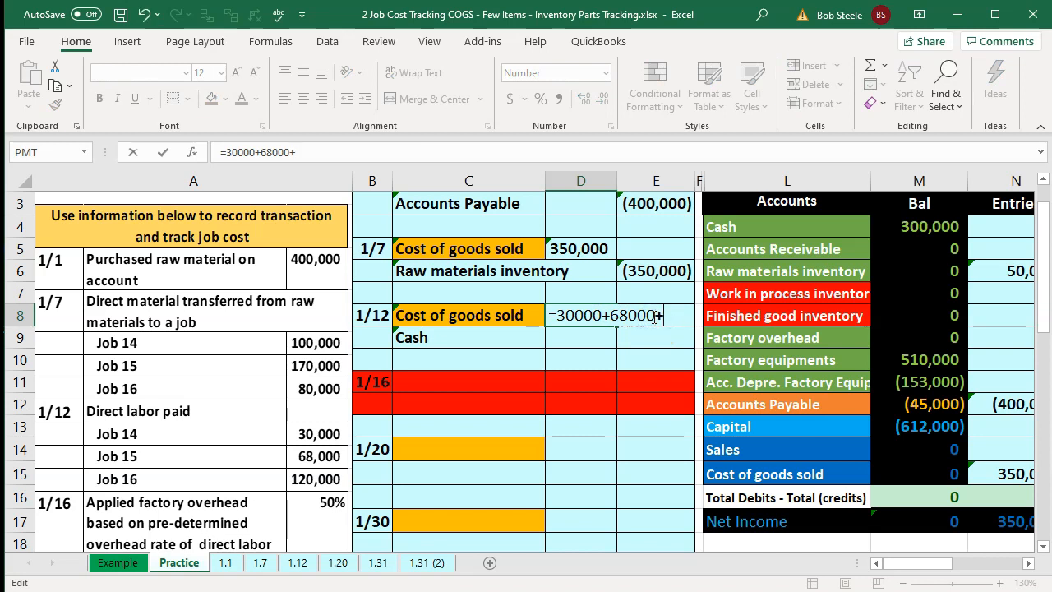
pyautogui.write('120000')
pyautogui.press('Return')
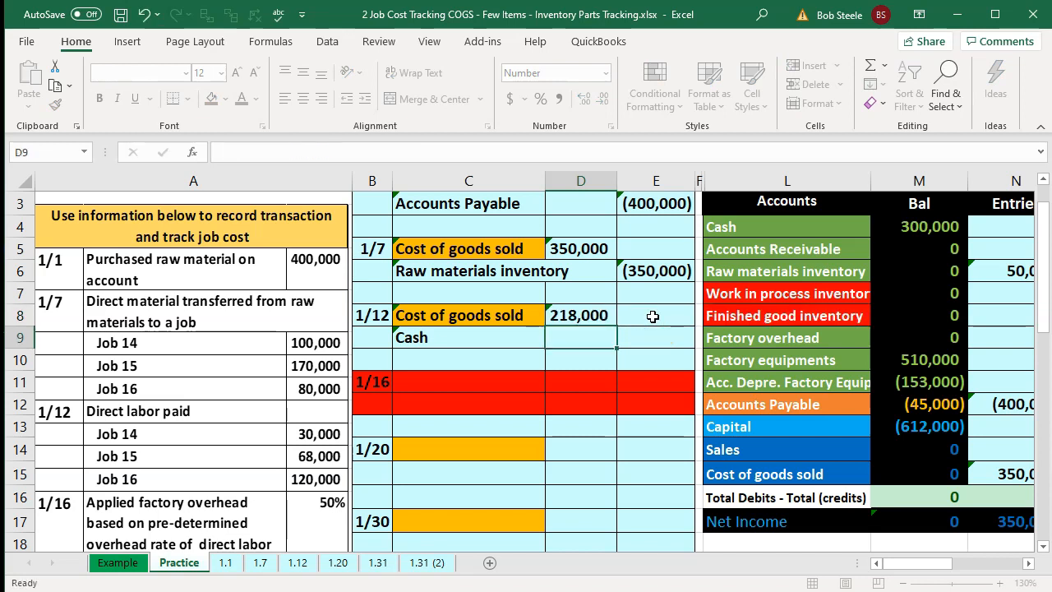
pyautogui.press('Right')
pyautogui.write('-d8')
pyautogui.press('Return')
pyautogui.press('Return')
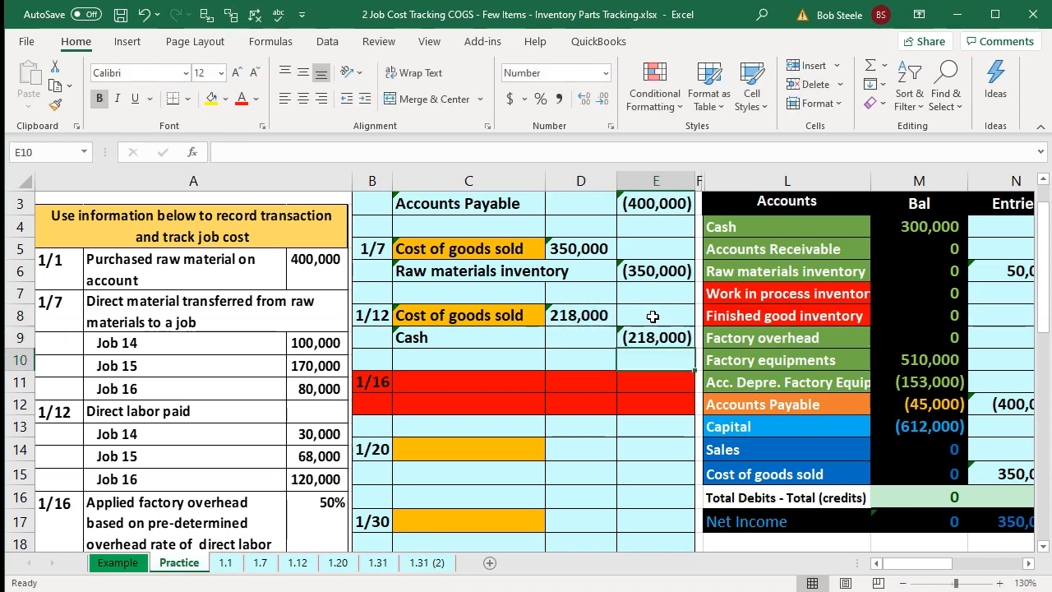
# - Add the 1/12 debit to the Cost of goods sold entries cell in the trial balance
pyautogui.press('Down')
pyautogui.press('Down')
pyautogui.press('Down')
pyautogui.press('Down')
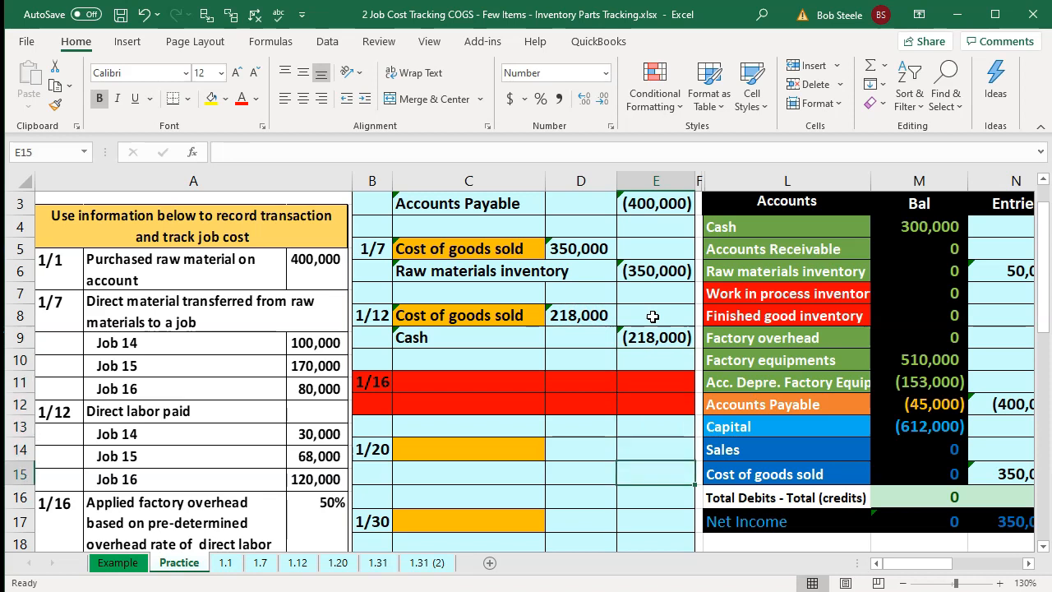
pyautogui.press('Right')
pyautogui.press('Right')
pyautogui.press('Right')
pyautogui.press('Right')
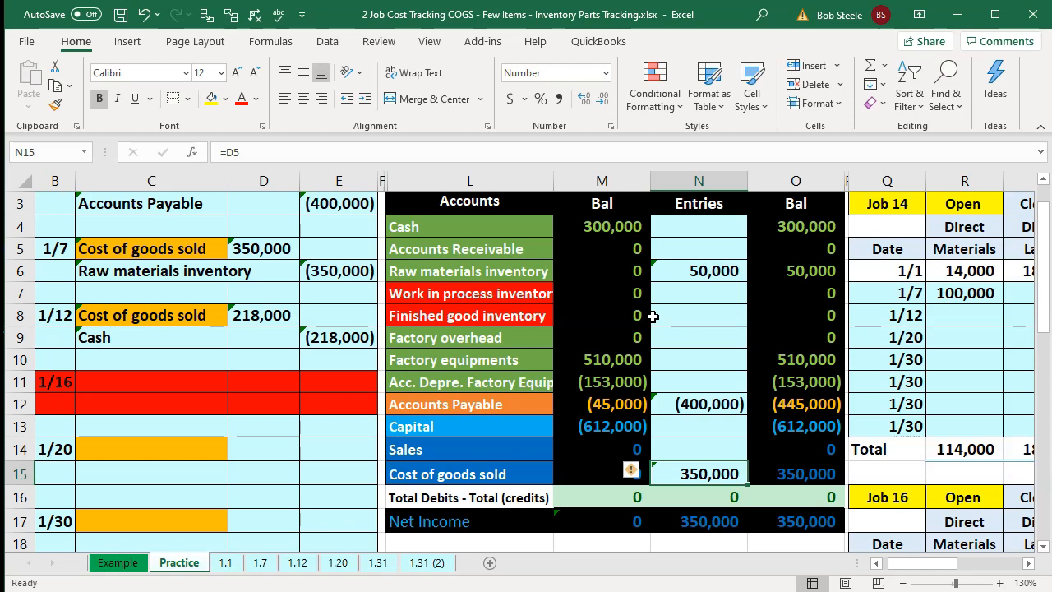
pyautogui.press('F2')
pyautogui.write('+')
pyautogui.press('Left')
pyautogui.press('Left')
pyautogui.press('Left')
pyautogui.press('Left')
pyautogui.press('Up')
# - Post the 1/12 Cash credit to the Cash entries cell in the trial balance
pyautogui.press('Up')
pyautogui.press('Up')
pyautogui.press('Up')
pyautogui.press('Up')
pyautogui.press('Up')
pyautogui.press('Up')
pyautogui.press('Left')
pyautogui.press('Return')
pyautogui.press('Up')
pyautogui.press('Up')
pyautogui.press('Up')
pyautogui.press('Up')
pyautogui.press('Up')
pyautogui.press('Up')
pyautogui.press('Up')
pyautogui.press('Up')
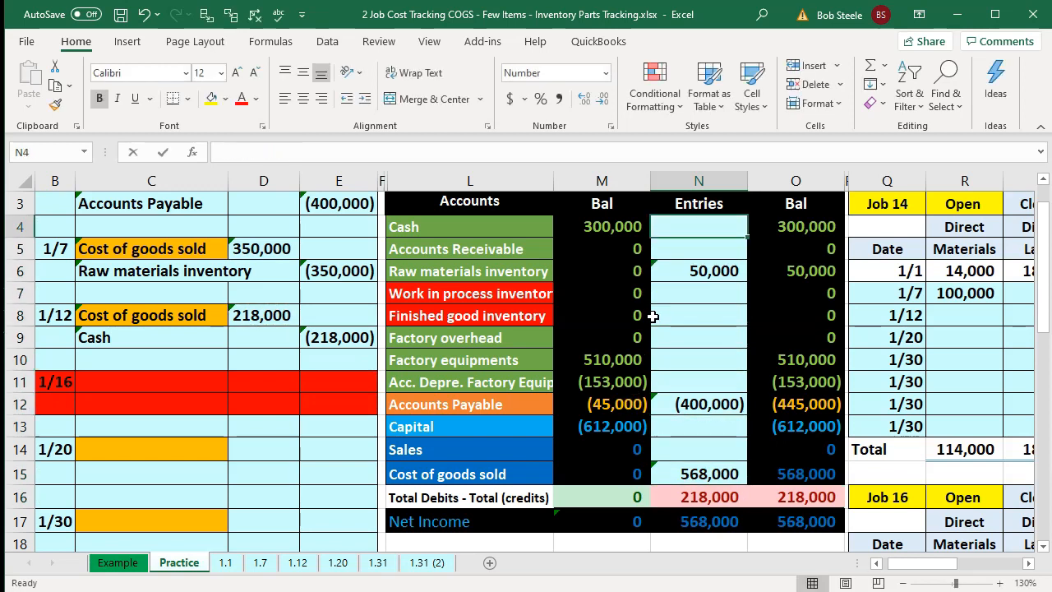
pyautogui.write('=')
pyautogui.press('Left')
pyautogui.press('Left')
pyautogui.press('Left')
pyautogui.press('Left')
pyautogui.press('Down')
pyautogui.press('Down')
pyautogui.press('Down')
pyautogui.press('Down')
pyautogui.press('Down')
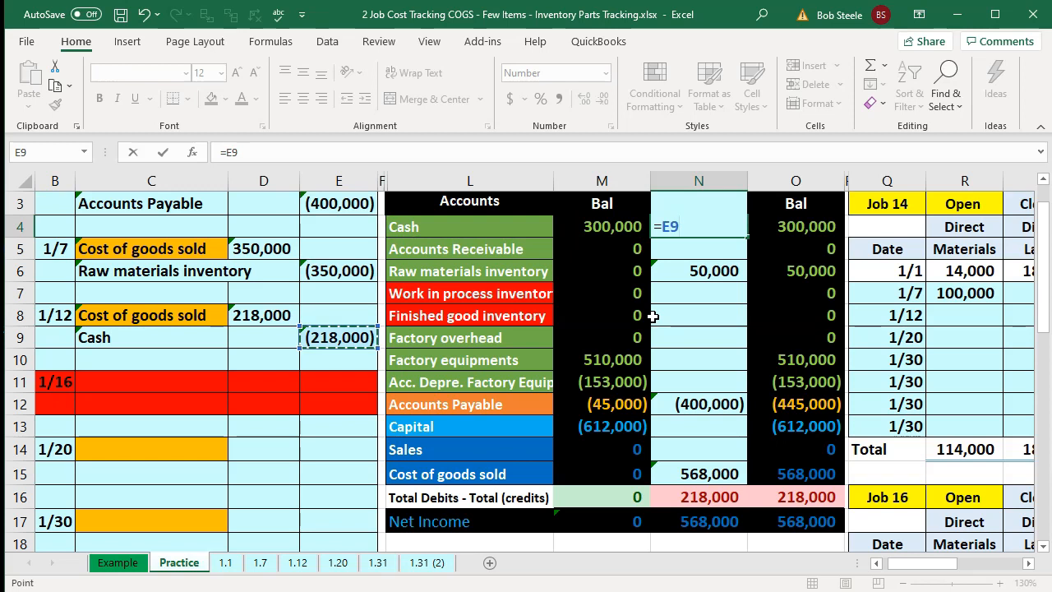
pyautogui.press('Return')
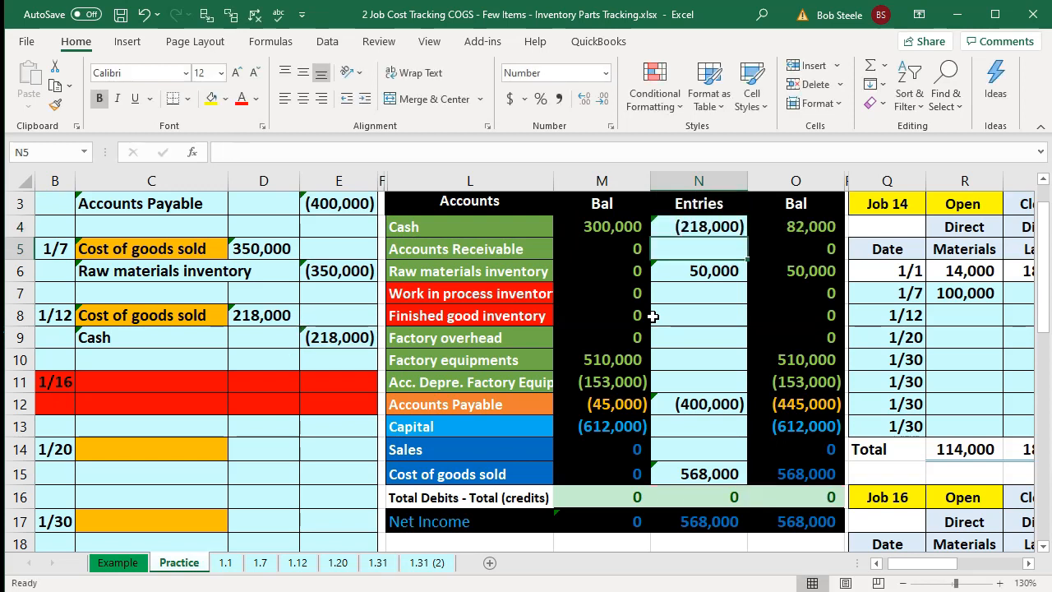
# - Review the net income formula and the 1/12 direct labor amounts per job
pyautogui.doubleClick(806, 516)
pyautogui.press('Return')
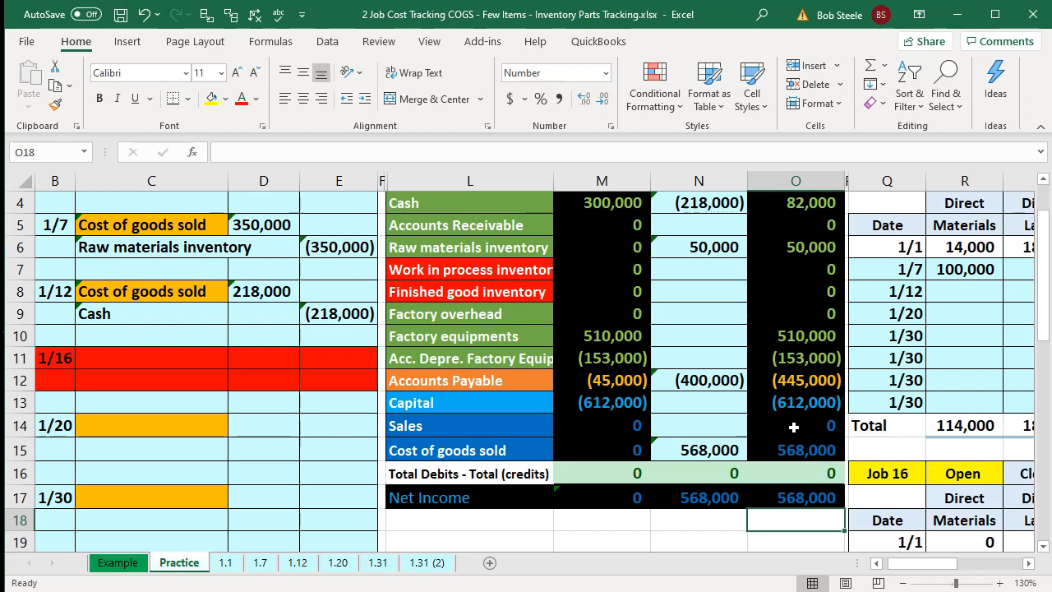
pyautogui.click(265, 293)
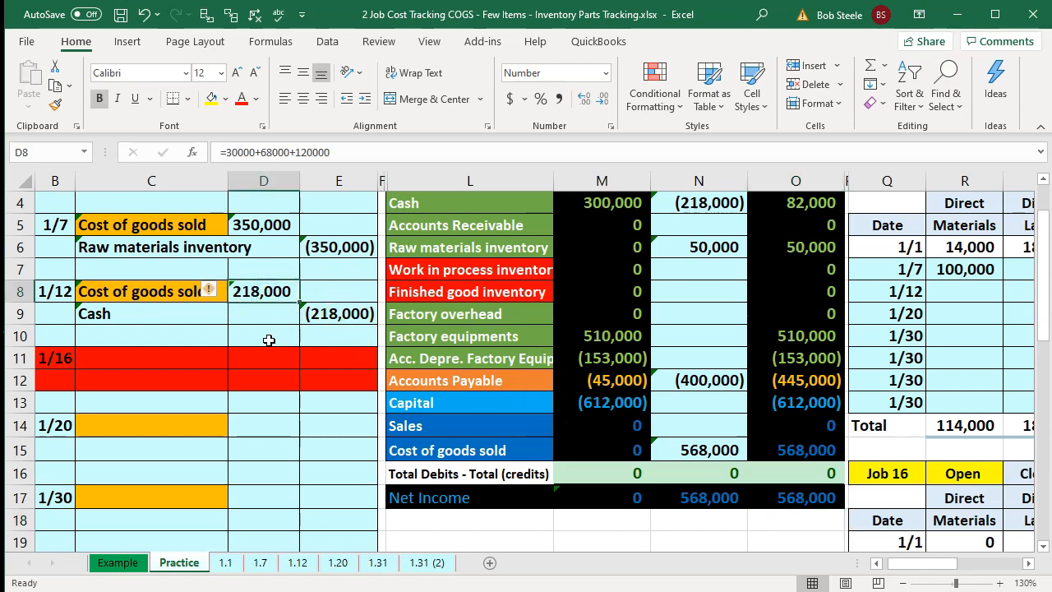
pyautogui.press('Left')
pyautogui.press('Left')
pyautogui.press('Left')
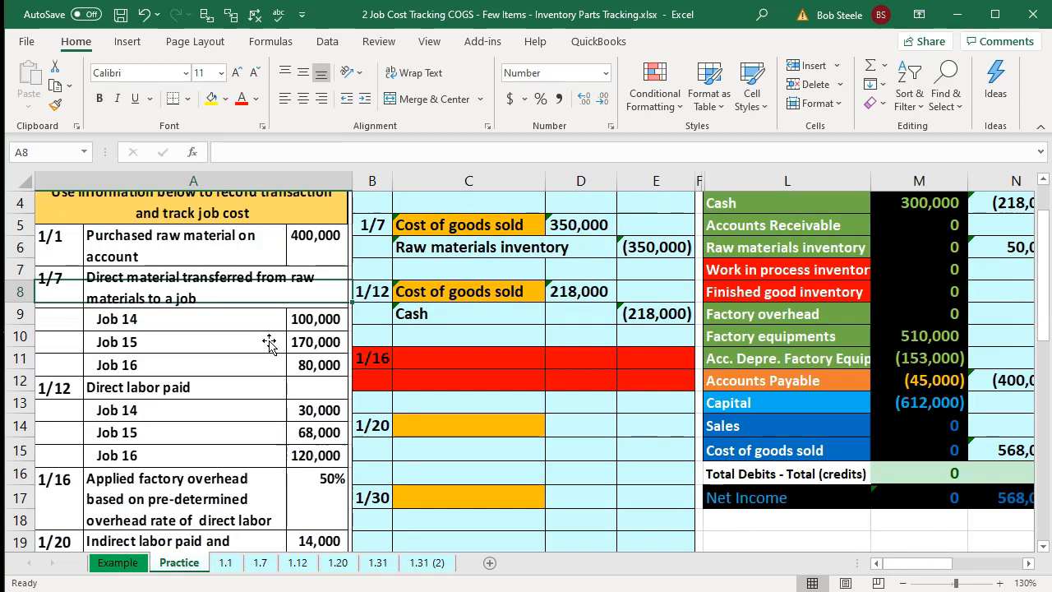
pyautogui.press('Down')
pyautogui.press('Down')
pyautogui.press('Down')
pyautogui.press('Down')
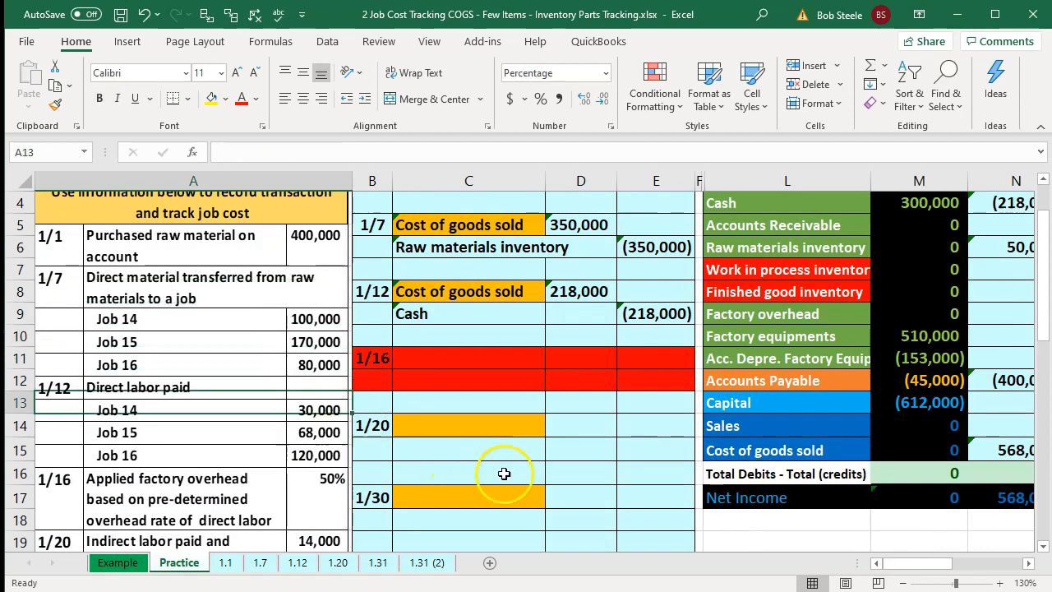
# - Enter 30,000 as Job 14's 1/12 direct labor in its job cost record
pyautogui.click(755, 452)
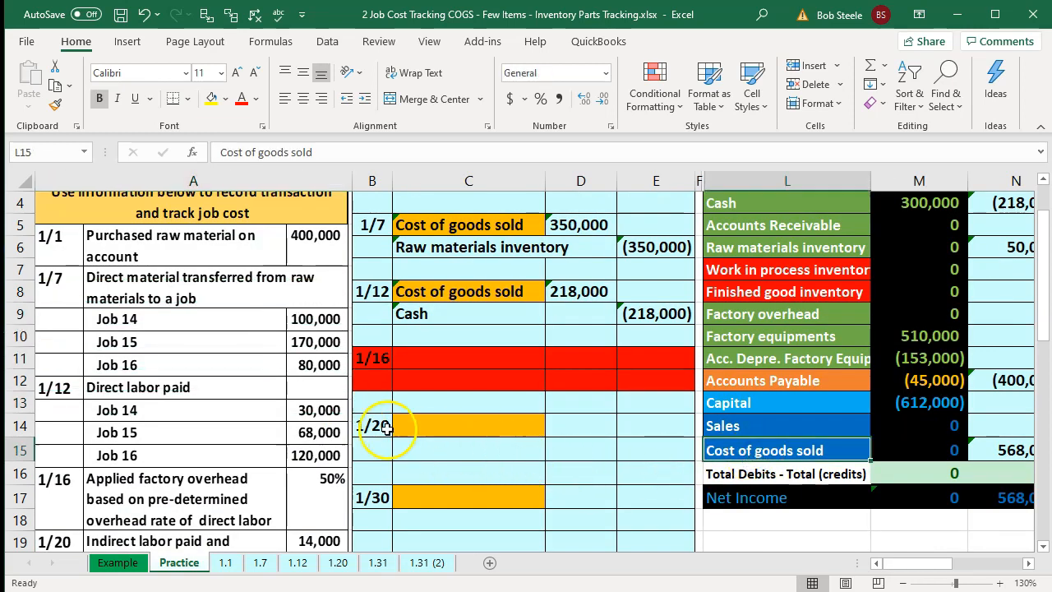
pyautogui.click(697, 328)
pyautogui.press('Right')
pyautogui.press('Right')
pyautogui.press('Right')
pyautogui.press('Right')
pyautogui.press('Right')
pyautogui.press('Right')
pyautogui.press('Right')
pyautogui.press('Right')
pyautogui.press('Right')
pyautogui.press('Right')
pyautogui.press('Right')
pyautogui.press('Right')
pyautogui.press('Right')
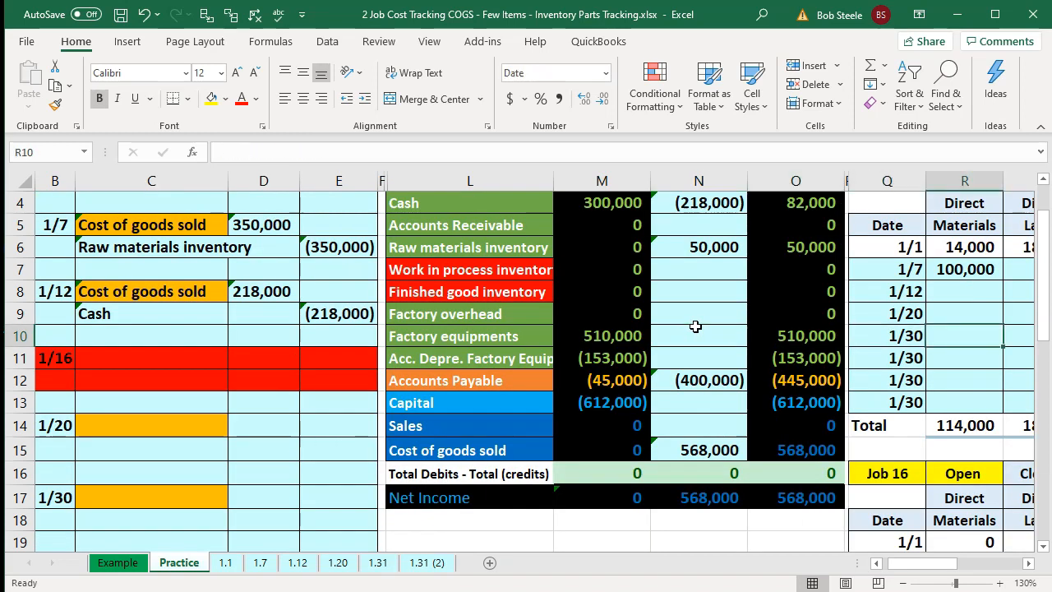
pyautogui.press('Left')
pyautogui.press('Left')
pyautogui.press('Left')
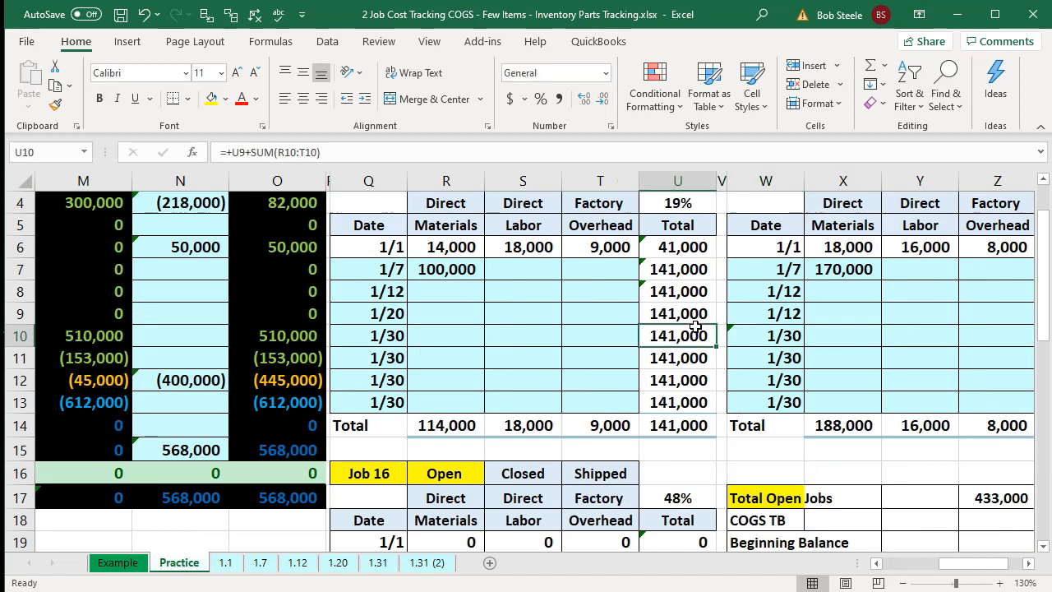
pyautogui.press('Left')
pyautogui.press('Up')
pyautogui.press('Left')
pyautogui.press('Up')
pyautogui.write('30000')
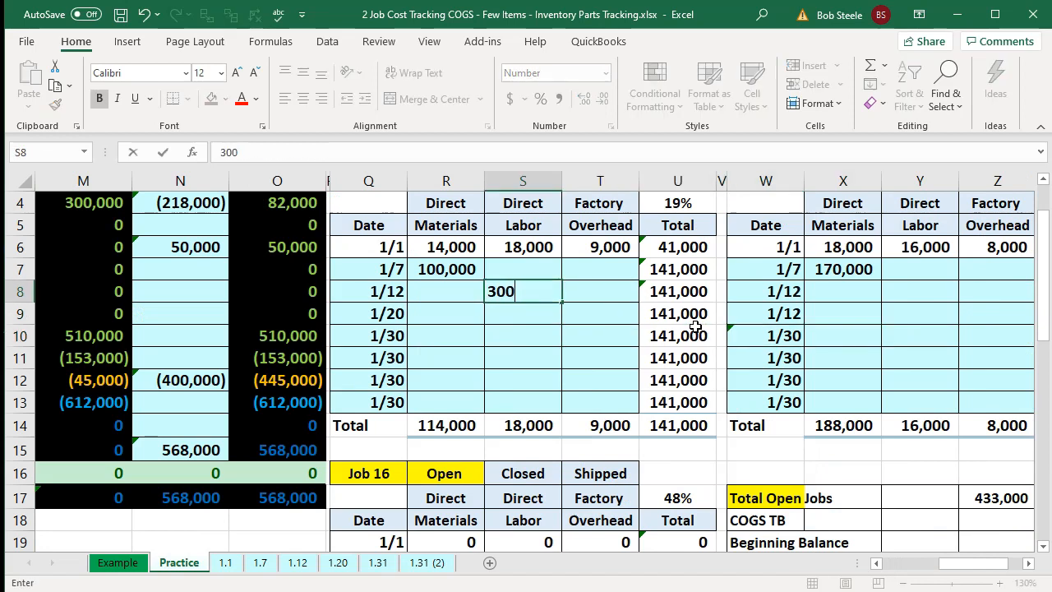
pyautogui.press('Return')
# - Enter 680000 as Job 15's 1/12 direct labor in its job cost record
pyautogui.press('Right')
pyautogui.press('Right')
pyautogui.press('Right')
pyautogui.press('Right')
pyautogui.press('Right')
pyautogui.press('Right')
pyautogui.press('Up')
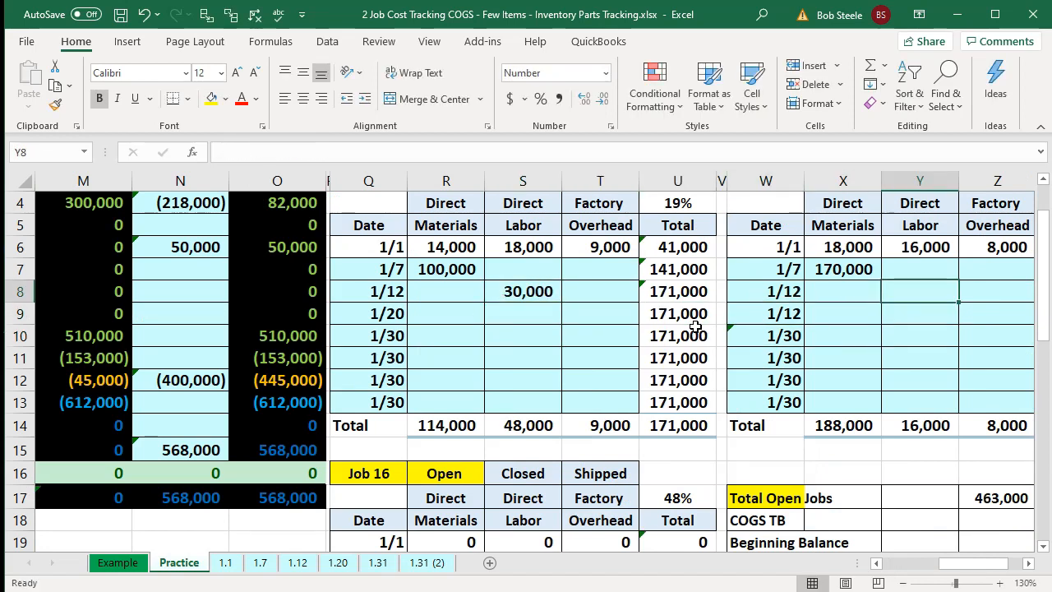
pyautogui.write('680,000')
pyautogui.press('Return')
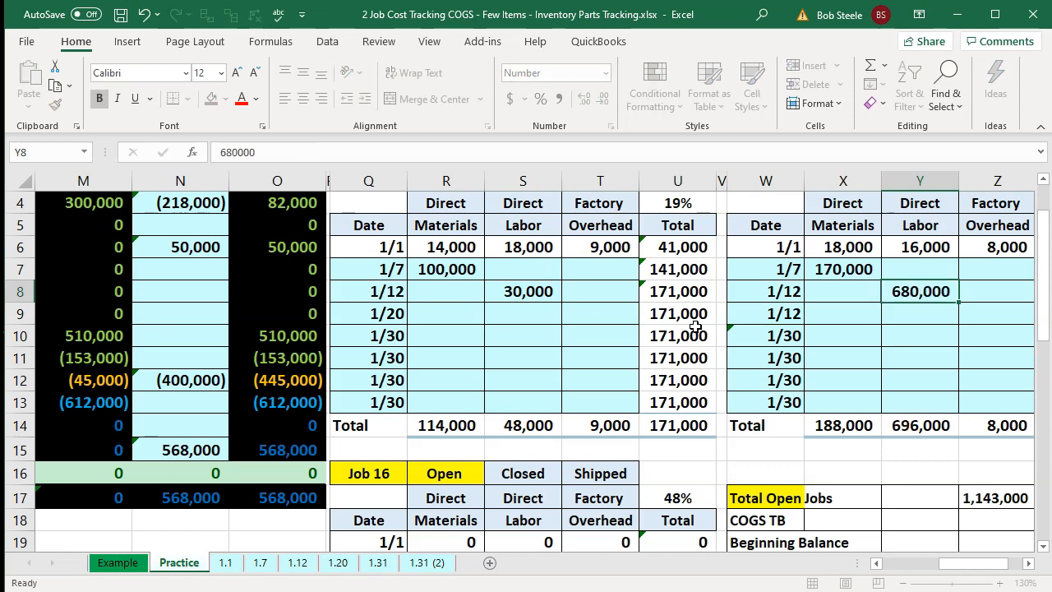
# - Enter 120,000 as Job 16's 1/12 direct labor in its job cost record
pyautogui.press('Down')
pyautogui.press('Down')
pyautogui.press('Down')
pyautogui.press('Down')
pyautogui.press('Down')
pyautogui.press('Down')
pyautogui.press('Down')
pyautogui.press('Down')
pyautogui.press('Down')
pyautogui.press('Down')
pyautogui.press('Down')
pyautogui.press('Left')
pyautogui.press('Left')
pyautogui.press('Left')
pyautogui.press('Left')
pyautogui.press('Left')
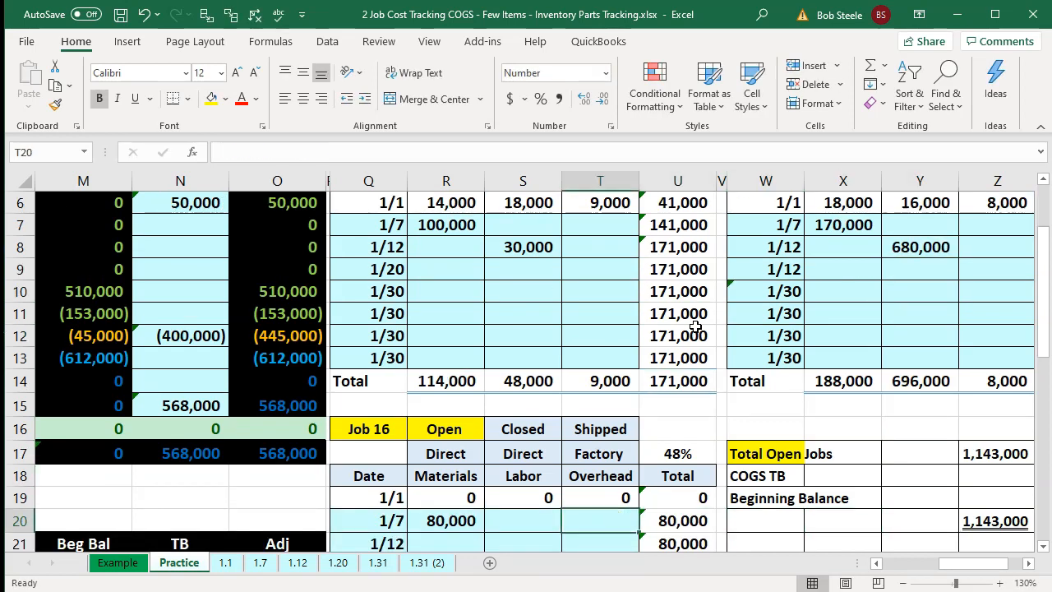
pyautogui.press('Down')
pyautogui.press('Left')
pyautogui.write('120000')
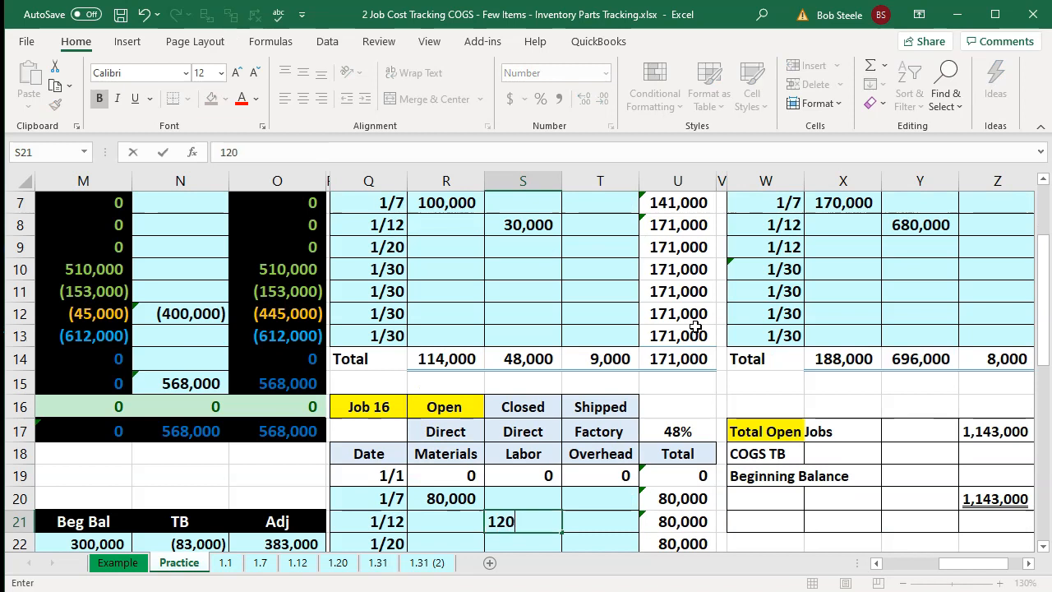
pyautogui.press('Return')
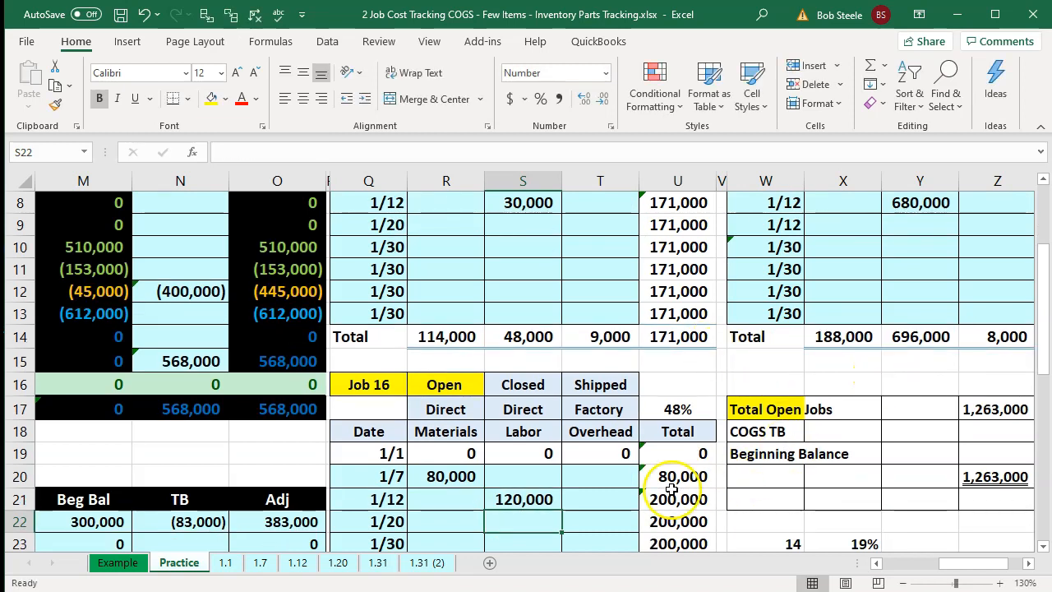
# - Review the 1/12 direct labor entries and the Total Open Jobs formula
pyautogui.click(533, 499)
pyautogui.scroll(1, 531, 485)
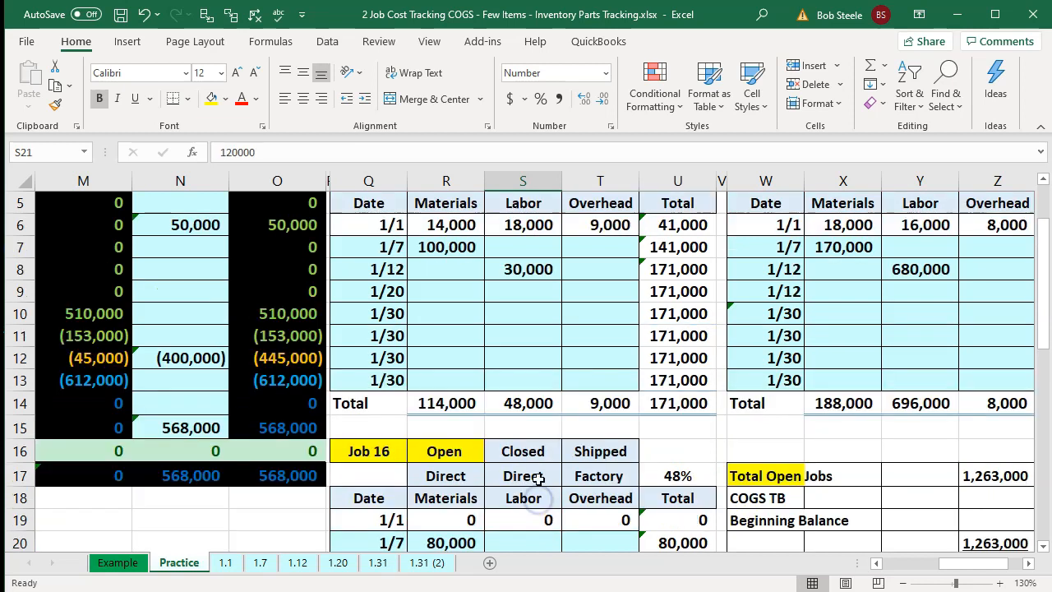
pyautogui.keyDown('ctrl'); pyautogui.click(530, 270); pyautogui.keyUp('ctrl')
pyautogui.keyDown('ctrl'); pyautogui.click(921, 269); pyautogui.keyUp('ctrl')
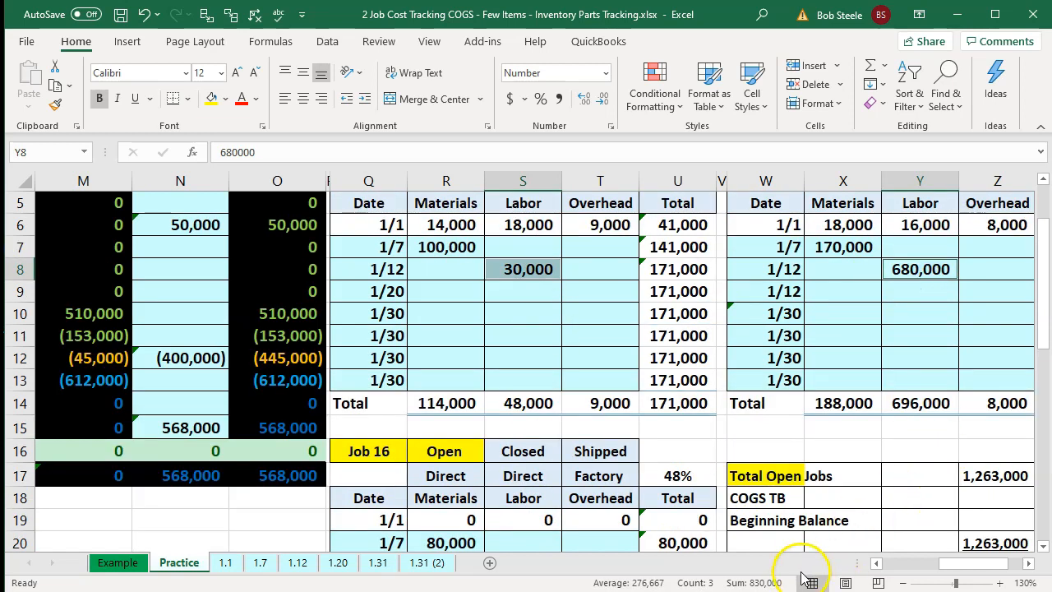
pyautogui.click(1029, 563)
pyautogui.scroll(-1, 970, 477)
pyautogui.doubleClick(814, 411)
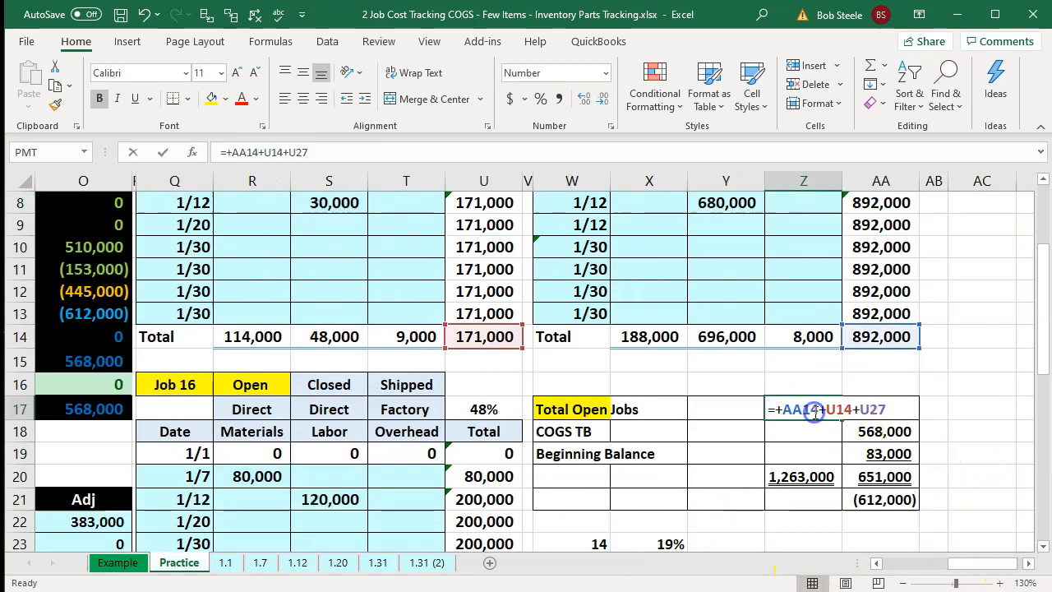
pyautogui.scroll(-2, 814, 412)
pyautogui.press('Return')
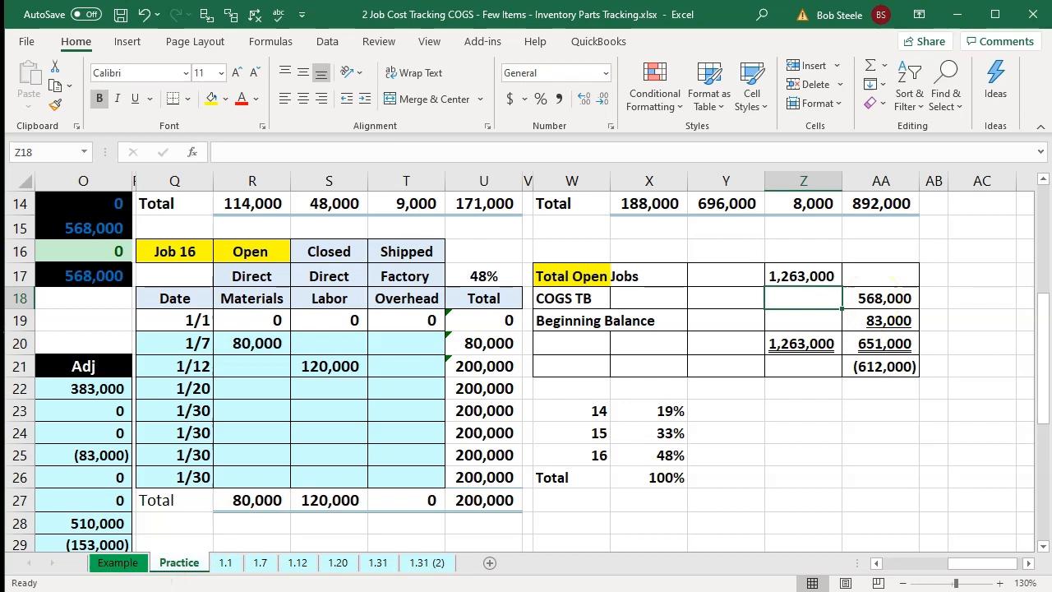
pyautogui.scroll(2, 335, 436)
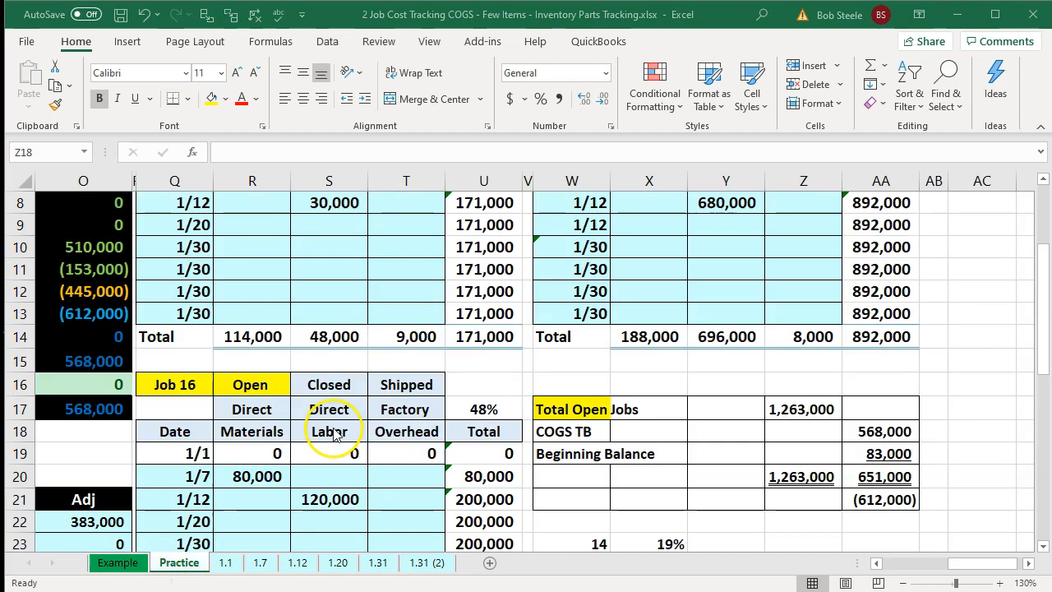
# - Correct Job 15's 1/12 direct labor to 68000 and select the three labor amounts to check their sum
pyautogui.doubleClick(741, 203)
pyautogui.press('BackSpace')
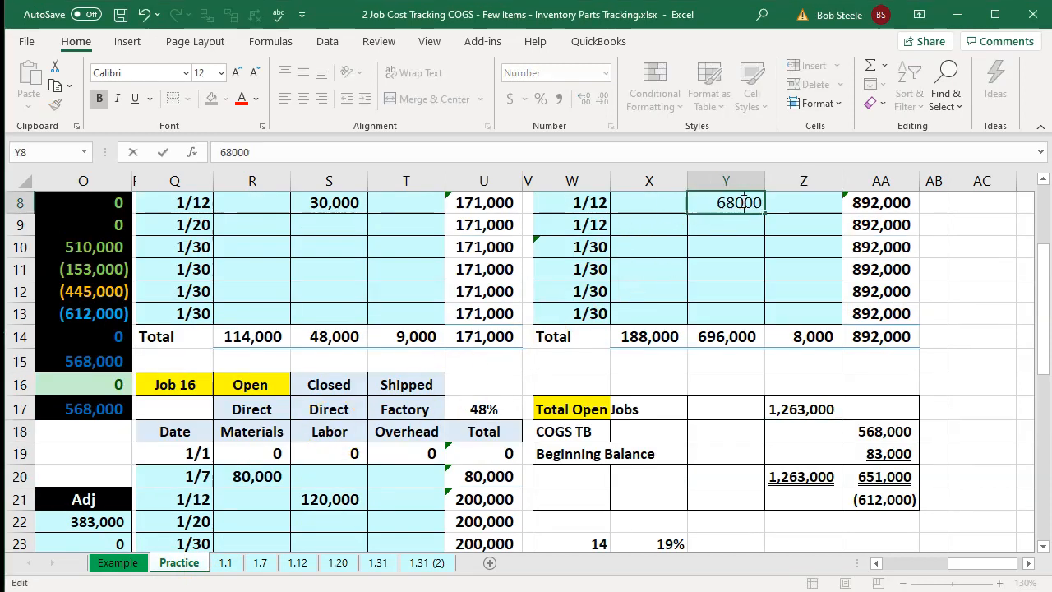
pyautogui.press('Return')
pyautogui.click(345, 497)
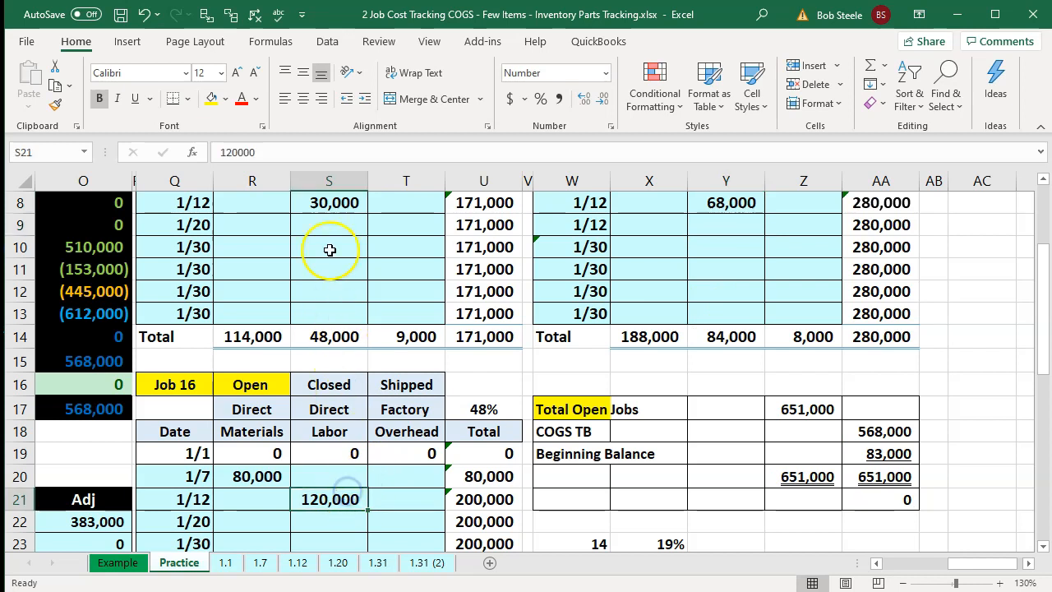
pyautogui.keyDown('ctrl'); pyautogui.click(326, 202); pyautogui.keyUp('ctrl')
pyautogui.keyDown('ctrl'); pyautogui.click(709, 201); pyautogui.keyUp('ctrl')
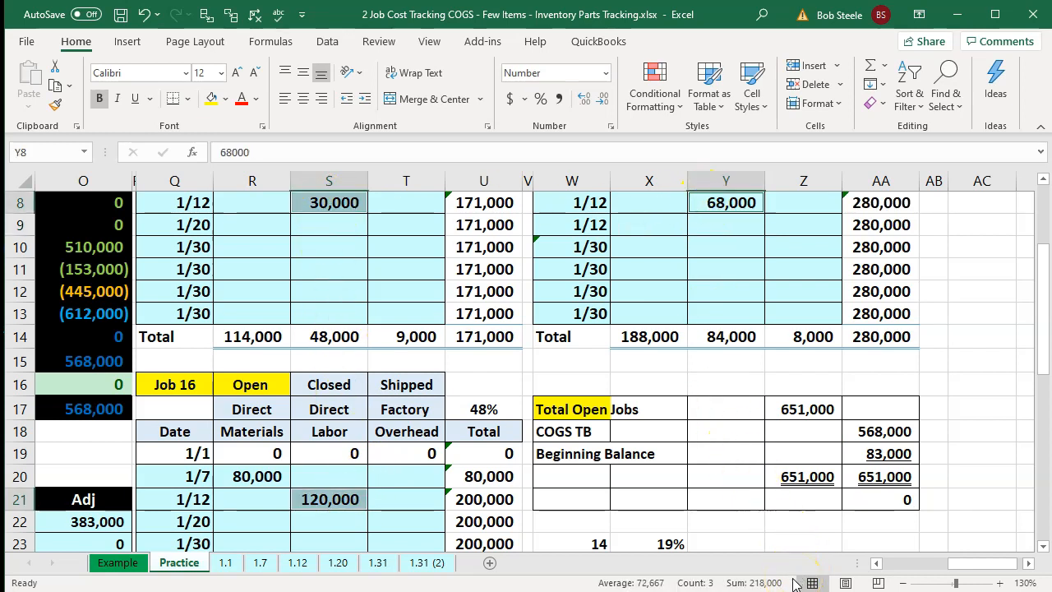
pyautogui.press('Return')
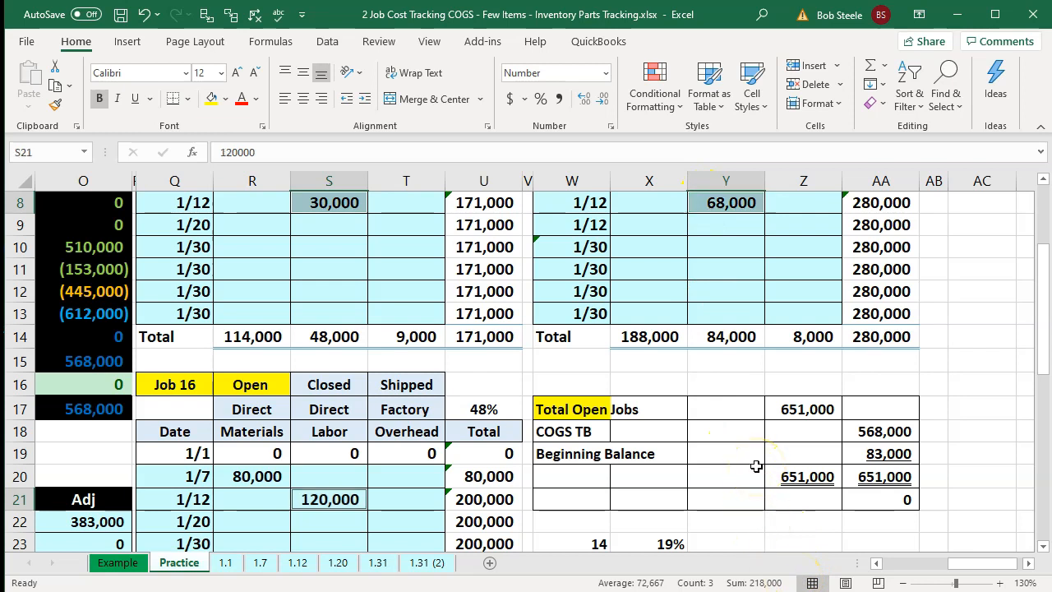
# - Review the formulas behind Total Open Jobs, COGS TB and the beginning balance reconciliation
pyautogui.doubleClick(805, 409)
pyautogui.press('Return')
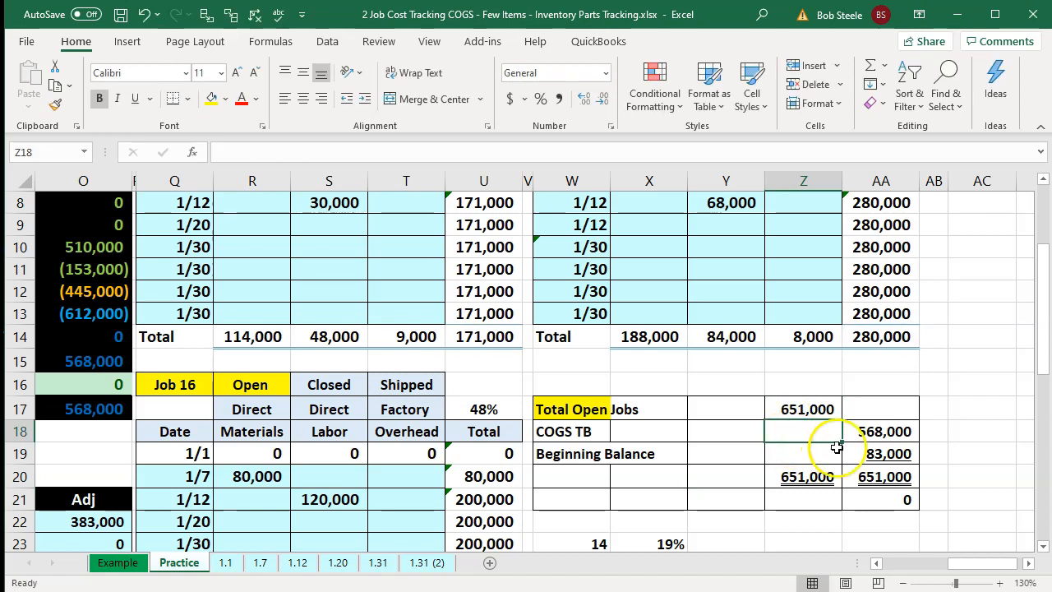
pyautogui.doubleClick(873, 431)
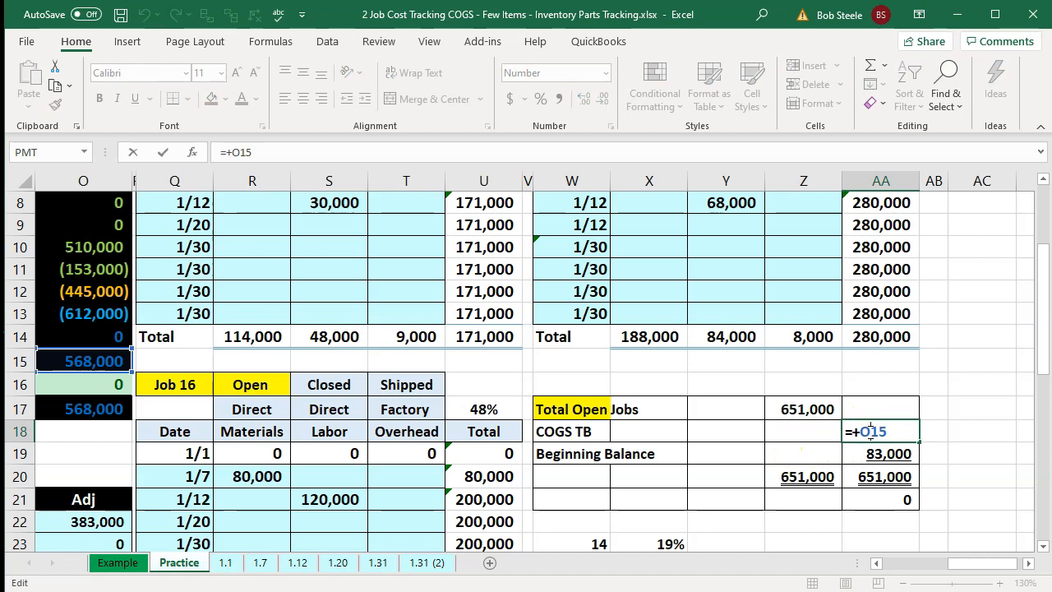
pyautogui.press('Return')
pyautogui.doubleClick(889, 454)
pyautogui.scroll(2, 887, 463)
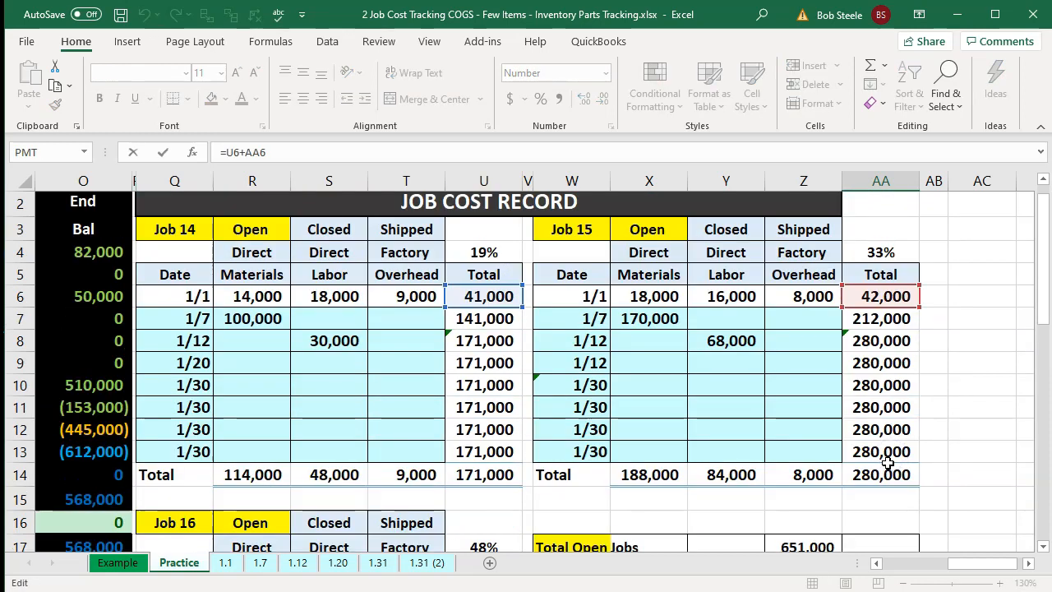
pyautogui.press('Return')
pyautogui.scroll(-1, 888, 465)
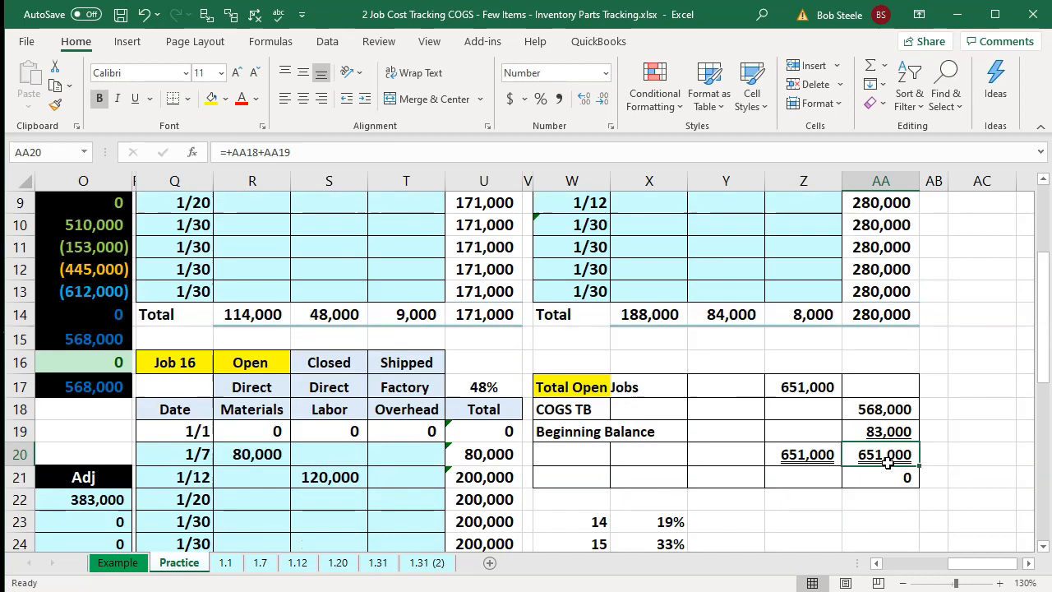
# - Examine the factory overhead account and the 1/16 and 1/20 transaction details
pyautogui.click(612, 345)
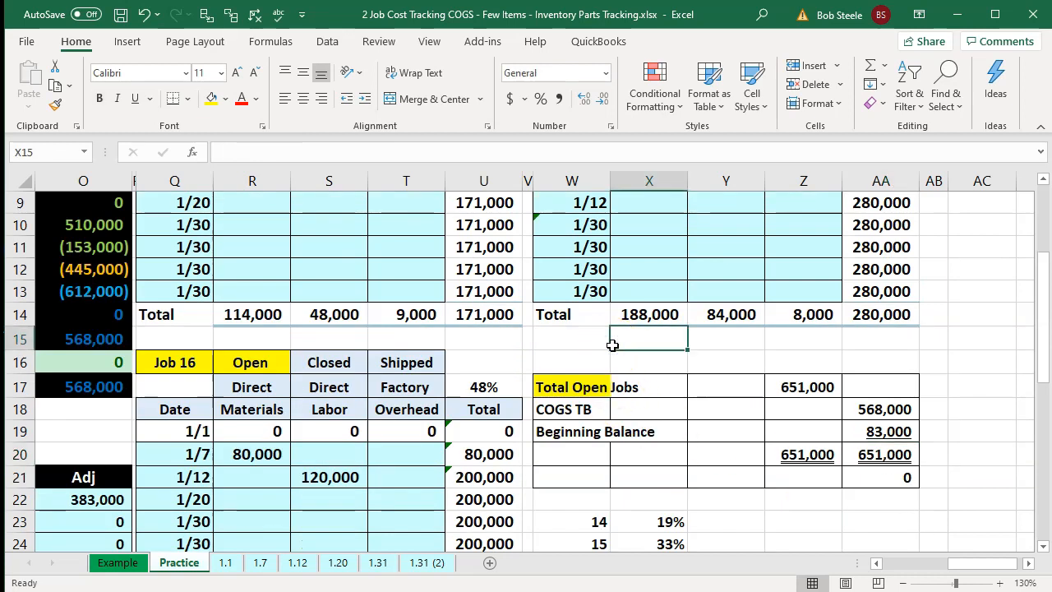
pyautogui.press('Left')
pyautogui.press('Left')
pyautogui.press('Left')
pyautogui.press('Left')
pyautogui.press('Left')
pyautogui.press('Left')
pyautogui.press('Left')
pyautogui.press('Left')
pyautogui.press('Left')
pyautogui.press('Left')
pyautogui.press('Left')
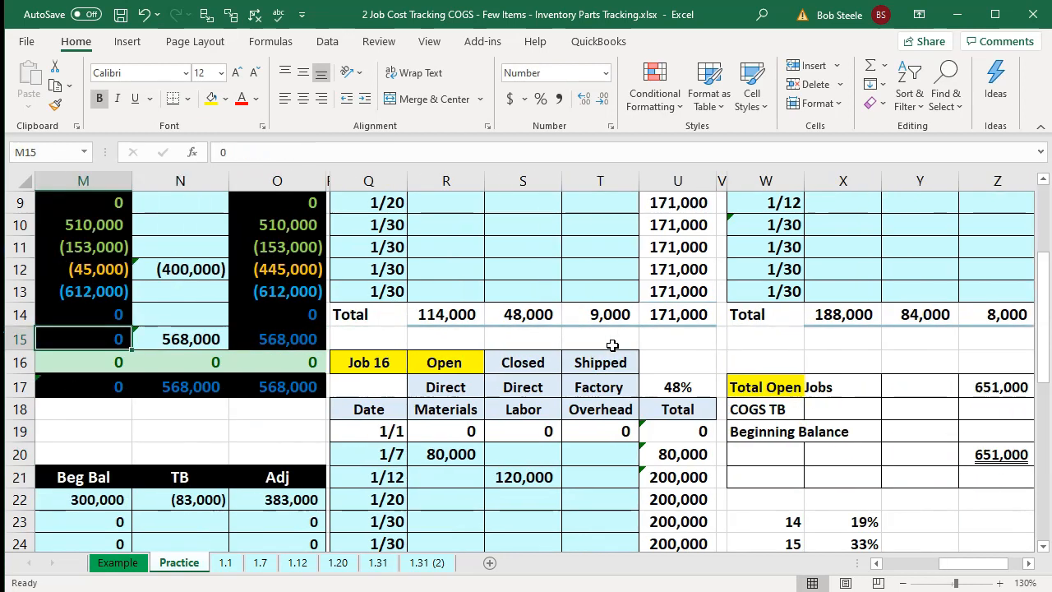
pyautogui.press('Left')
pyautogui.press('Left')
pyautogui.press('Left')
pyautogui.press('Left')
pyautogui.press('Left')
pyautogui.press('Left')
pyautogui.press('Left')
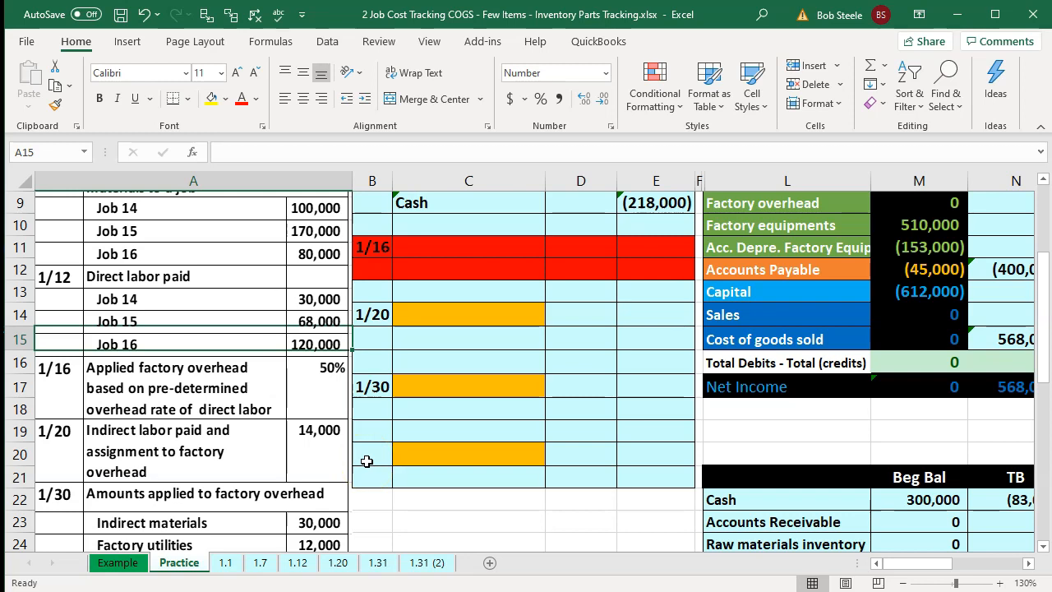
pyautogui.scroll(2, 367, 461)
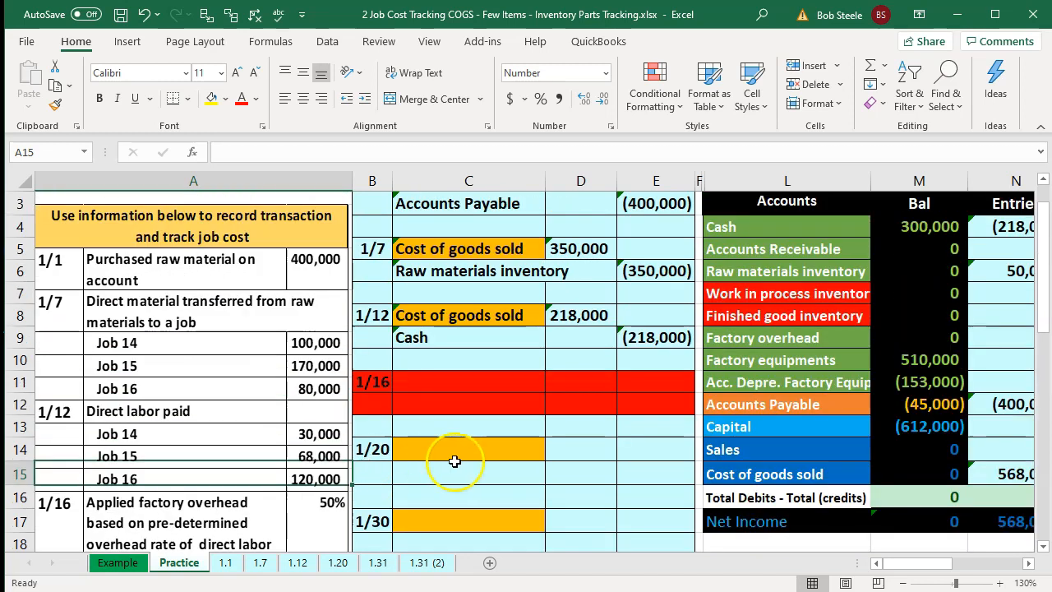
pyautogui.click(786, 335)
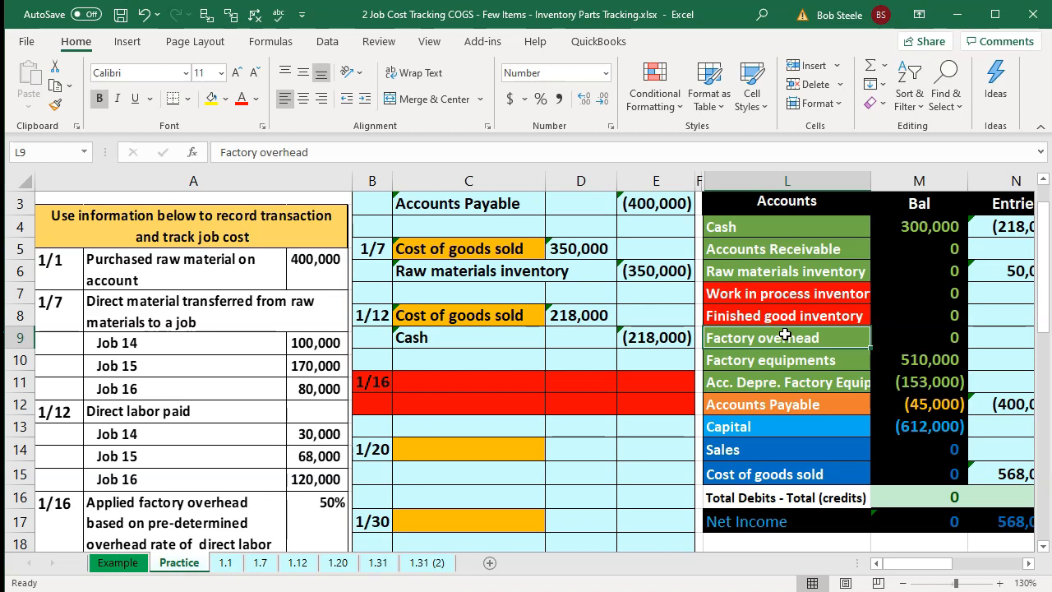
pyautogui.click(515, 430)
pyautogui.scroll(-1, 517, 440)
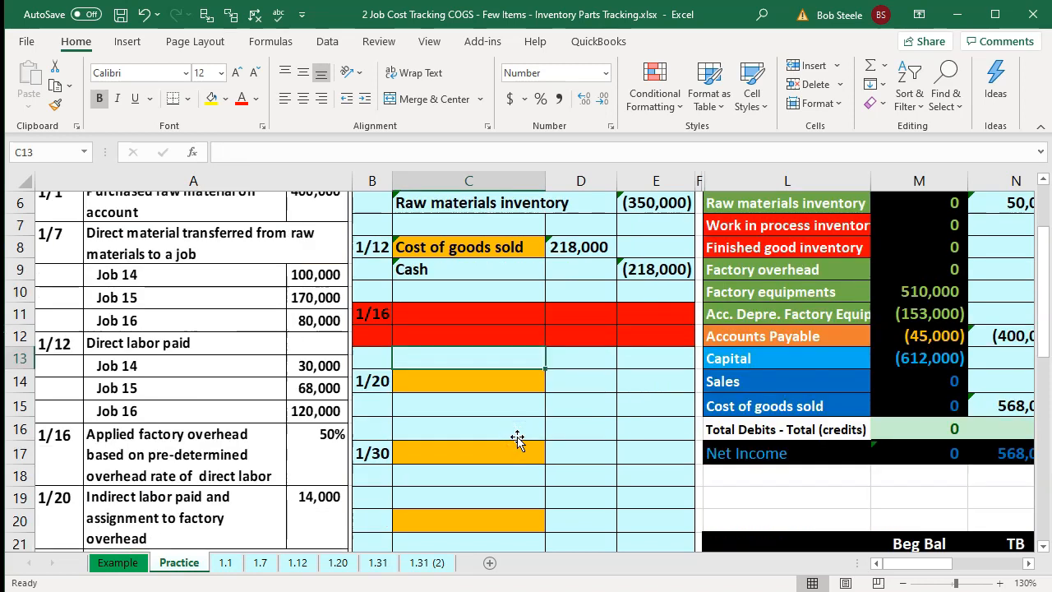
pyautogui.click(732, 270)
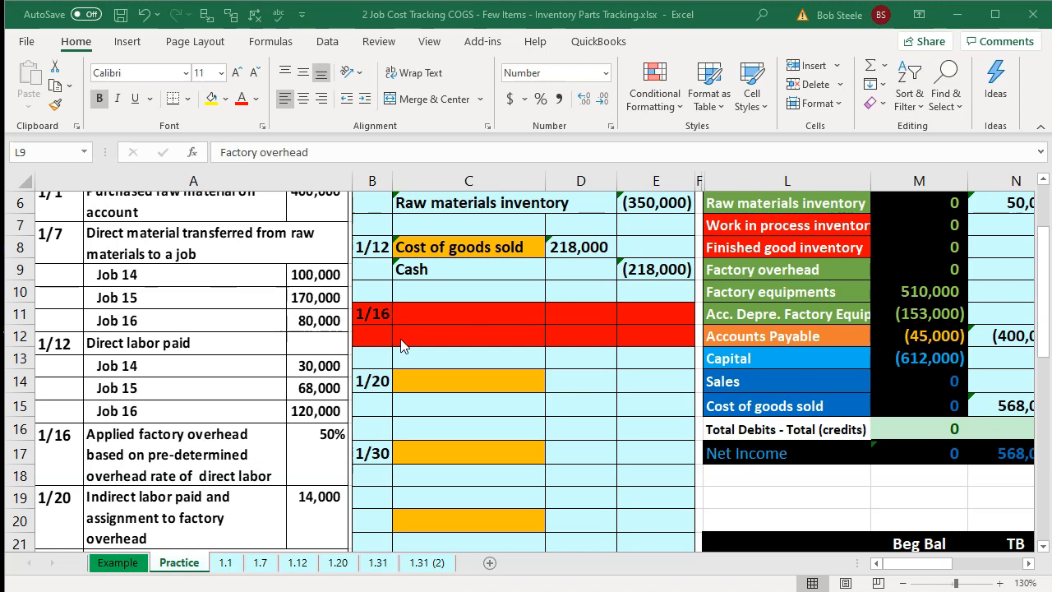
pyautogui.scroll(-2, 403, 345)
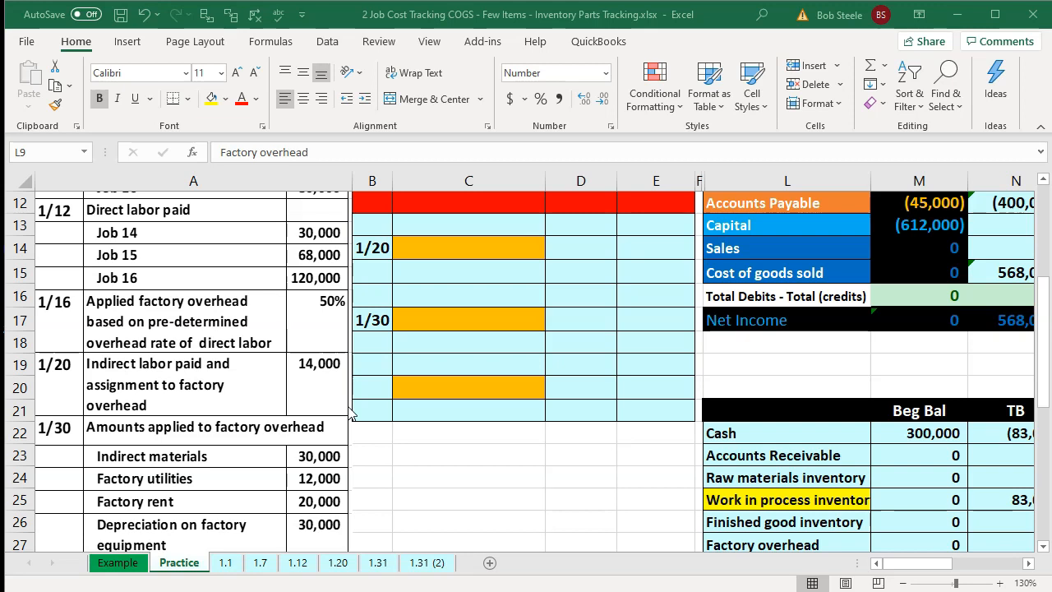
# - Link the 1/20 debit account cell to the Cost of goods sold account in the trial balance
pyautogui.doubleClick(519, 250)
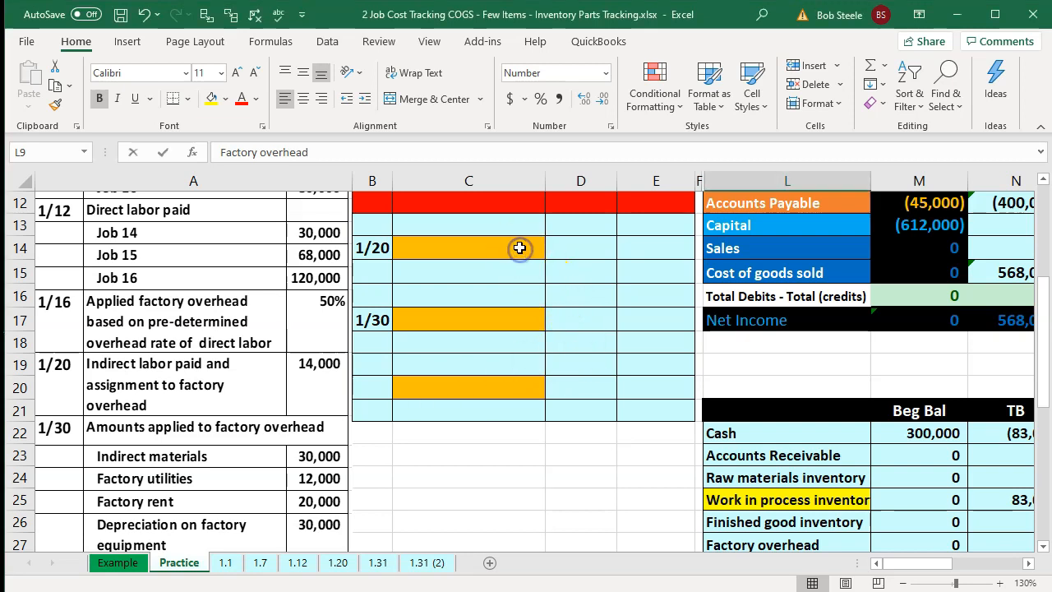
pyautogui.click(539, 311)
pyautogui.scroll(1, 585, 356)
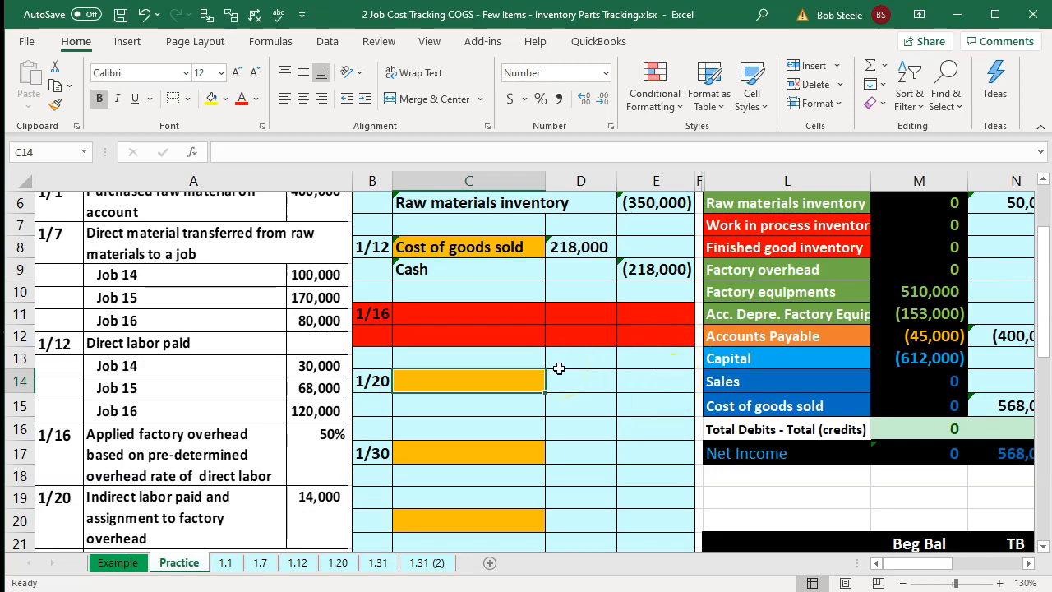
pyautogui.write('=')
pyautogui.press('Right')
pyautogui.hotkey('ctrl', 'Right')
pyautogui.press('Down')
pyautogui.press('Return')
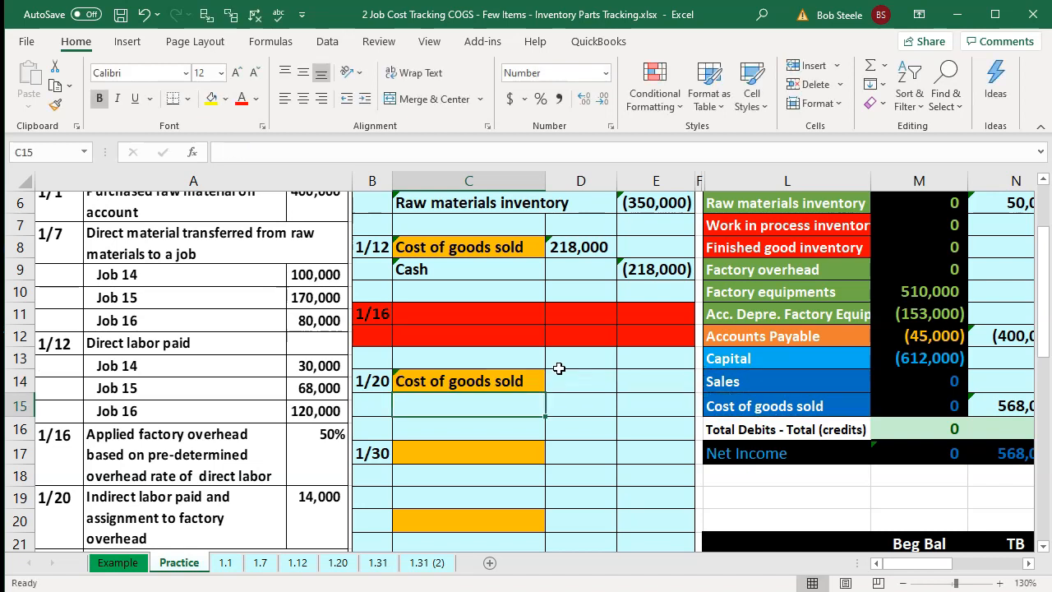
# - Link the 1/20 credit account cell to the Cash account in the trial balance
pyautogui.write('=')
pyautogui.press('Right')
pyautogui.press('Right')
pyautogui.press('Right')
pyautogui.press('Up')
pyautogui.press('Up')
pyautogui.press('Up')
pyautogui.press('Up')
pyautogui.press('Up')
pyautogui.press('Up')
pyautogui.press('Up')
pyautogui.press('Up')
pyautogui.press('Up')
pyautogui.press('Down')
pyautogui.press('Return')
pyautogui.press('Right')
pyautogui.press('Up')
pyautogui.press('Up')
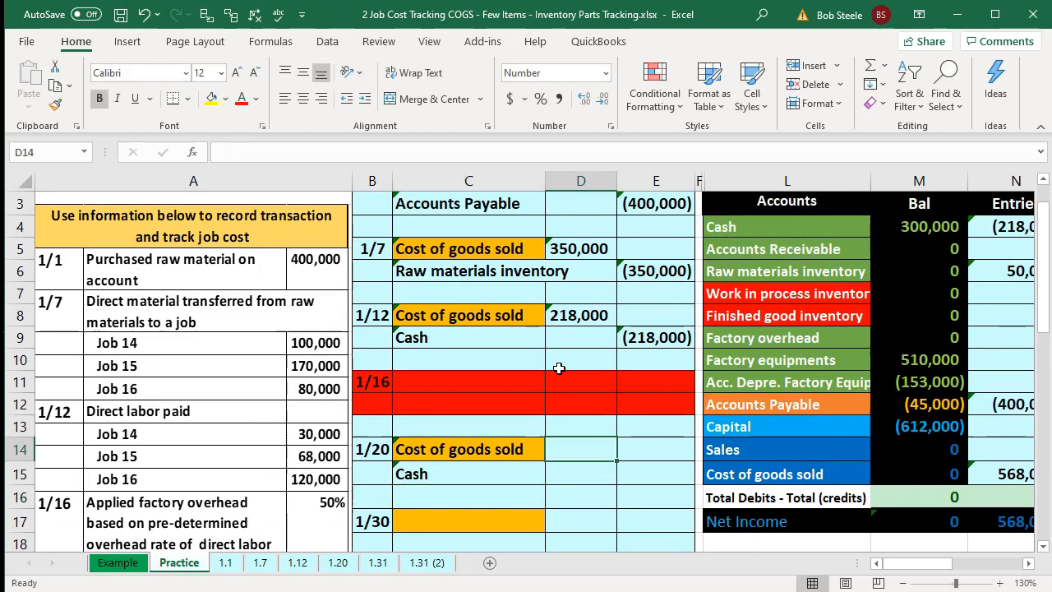
pyautogui.scroll(-2, 559, 367)
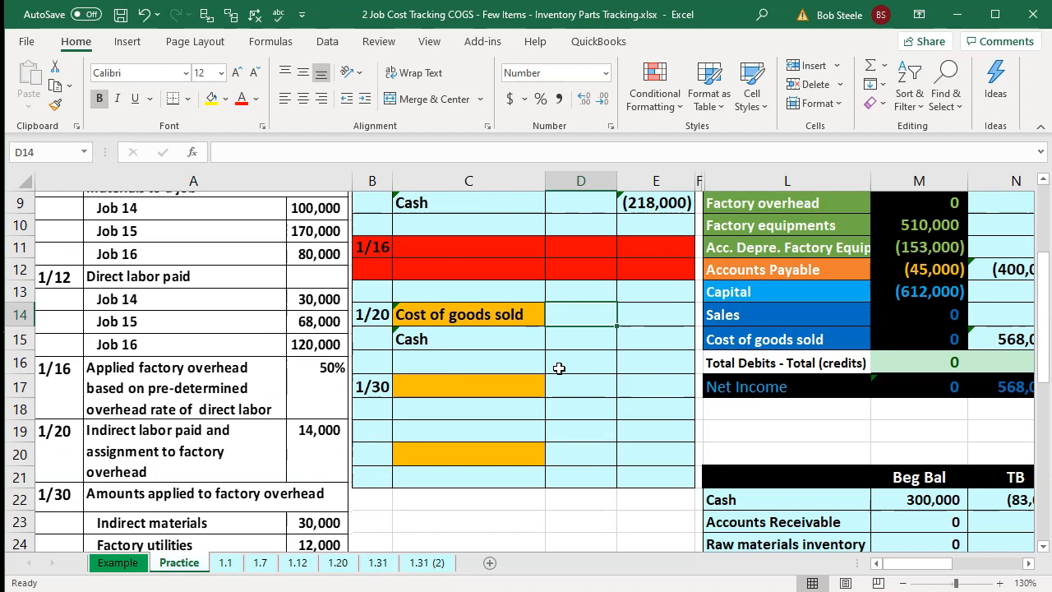
# - Enter the 1/20 amounts: debit cost of goods sold 14,000 and credit Cash with the negative of that debit
pyautogui.write('14,000')
pyautogui.press('Return')
pyautogui.press('Right')
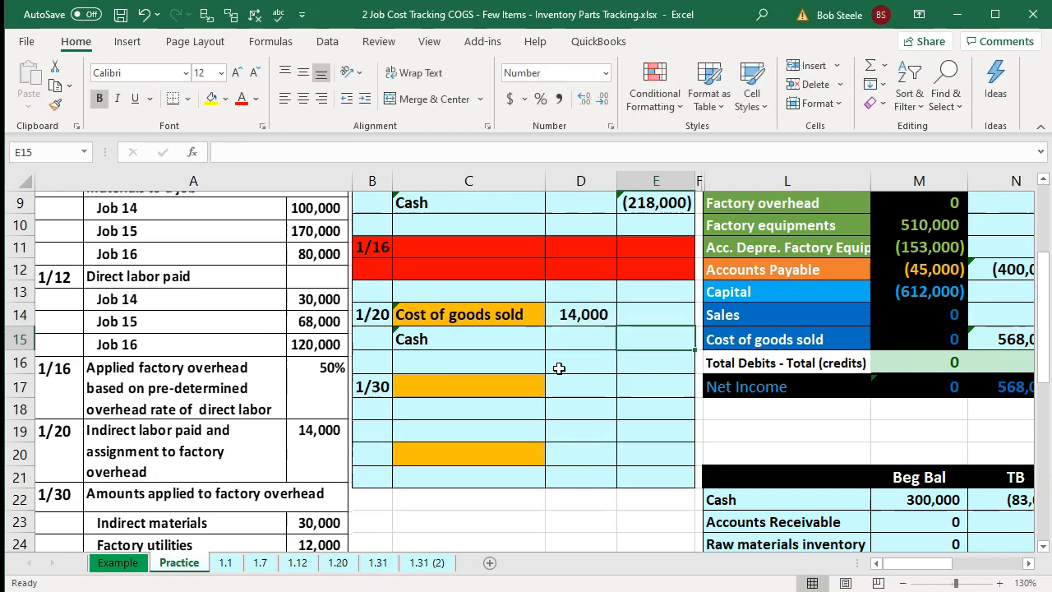
pyautogui.write('-')
pyautogui.press('Left')
pyautogui.press('Up')
pyautogui.press('Return')
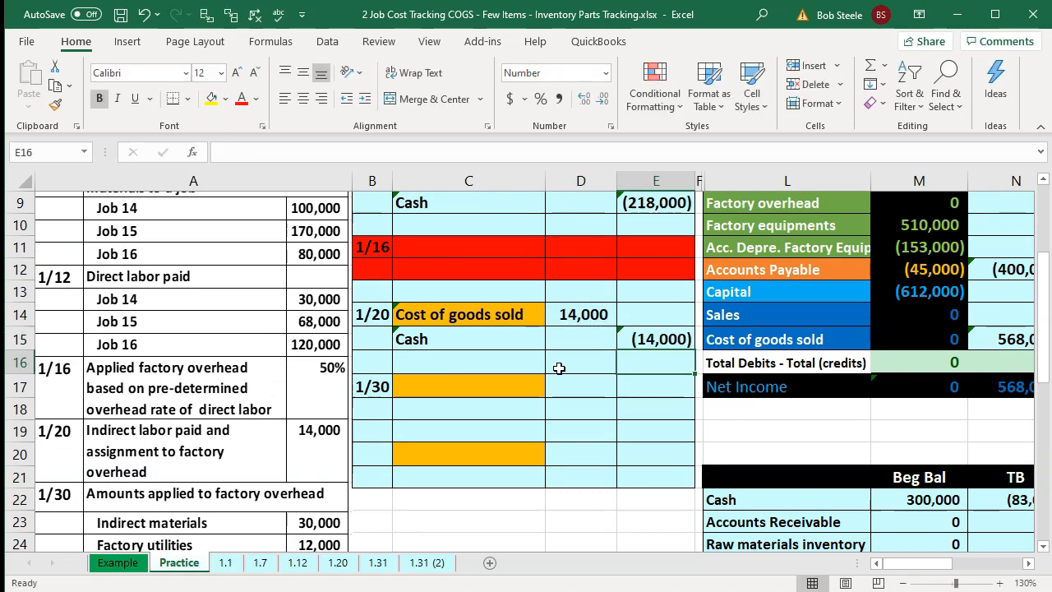
# - Add the 1/20 debit amount to the Cost of goods sold formula in the trial balance entries column
pyautogui.press('Right')
pyautogui.press('Right')
pyautogui.press('Right')
pyautogui.press('Right')
pyautogui.press('Right')
pyautogui.press('Up')
pyautogui.press('Left')
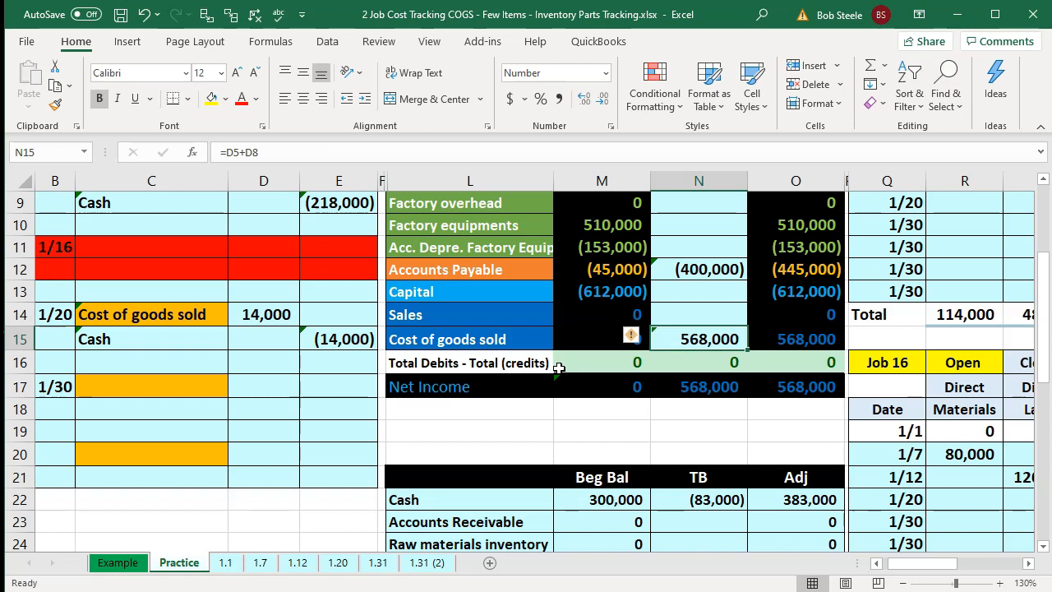
pyautogui.press('F2')
pyautogui.write('+')
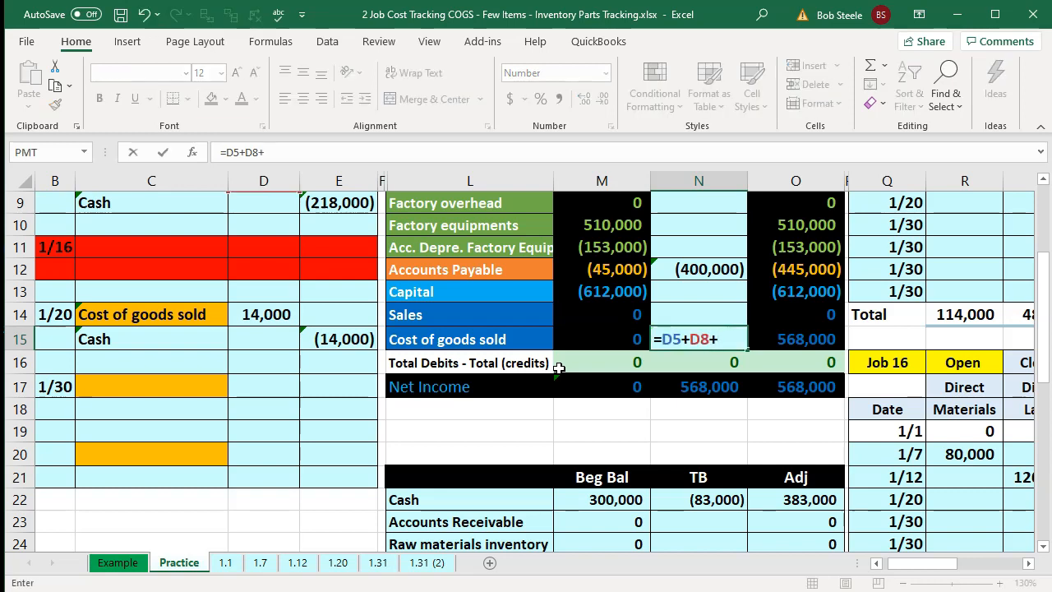
pyautogui.press('Left')
pyautogui.press('Left')
pyautogui.press('Left')
pyautogui.press('Left')
pyautogui.press('Left')
pyautogui.press('Up')
pyautogui.hotkey('ctrl', 'Return')
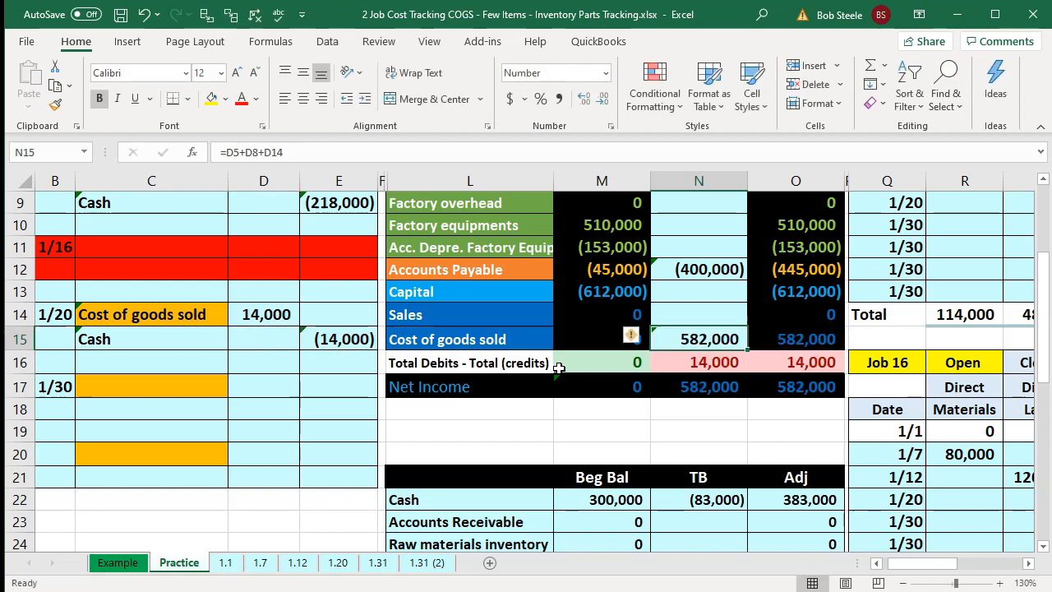
# - Add the 1/20 cash credit amount to the Cash formula in the trial balance entries column
pyautogui.press('Up')
pyautogui.press('Up')
pyautogui.press('Up')
pyautogui.press('Up')
pyautogui.press('Up')
pyautogui.press('Up')
pyautogui.press('Up')
pyautogui.press('Up')
pyautogui.press('Up')
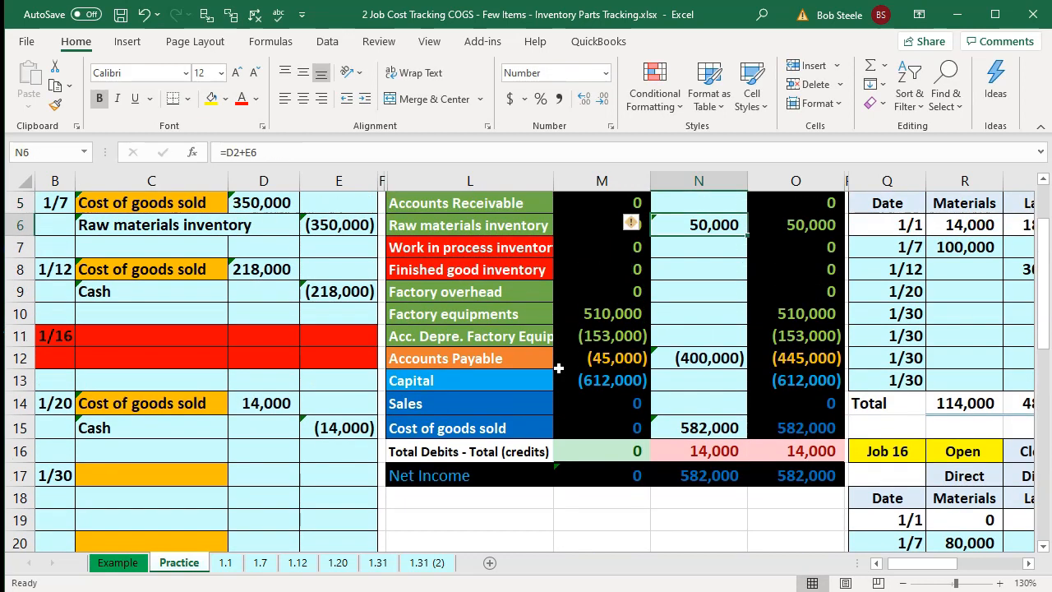
pyautogui.press('Up')
pyautogui.press('Up')
pyautogui.press('F2')
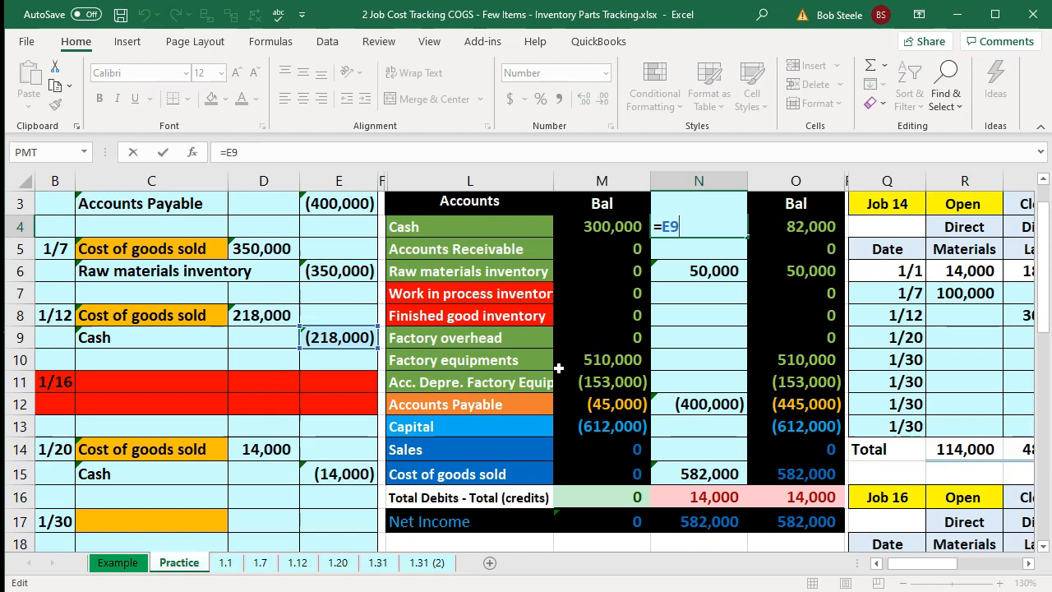
pyautogui.write('+')
pyautogui.press('Down')
pyautogui.press('Down')
pyautogui.press('Down')
pyautogui.press('Down')
pyautogui.press('Down')
pyautogui.press('Down')
pyautogui.press('Down')
pyautogui.press('Down')
pyautogui.press('Down')
pyautogui.press('Down')
pyautogui.press('Left')
pyautogui.press('Left')
pyautogui.press('Left')
pyautogui.press('Left')
pyautogui.press('Down')
pyautogui.press('Return')
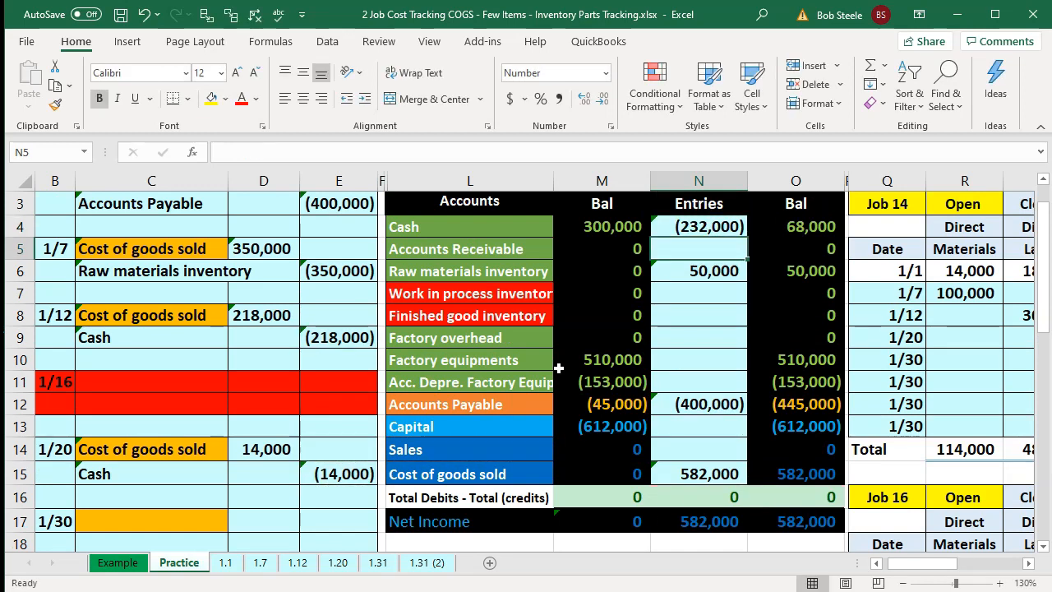
# - Examine the overhead percentages and direct labor amounts in the job cost records for jobs 14, 15 and 16
pyautogui.press('Right')
pyautogui.press('Right')
pyautogui.press('Right')
pyautogui.press('Right')
pyautogui.press('Right')
pyautogui.press('Right')
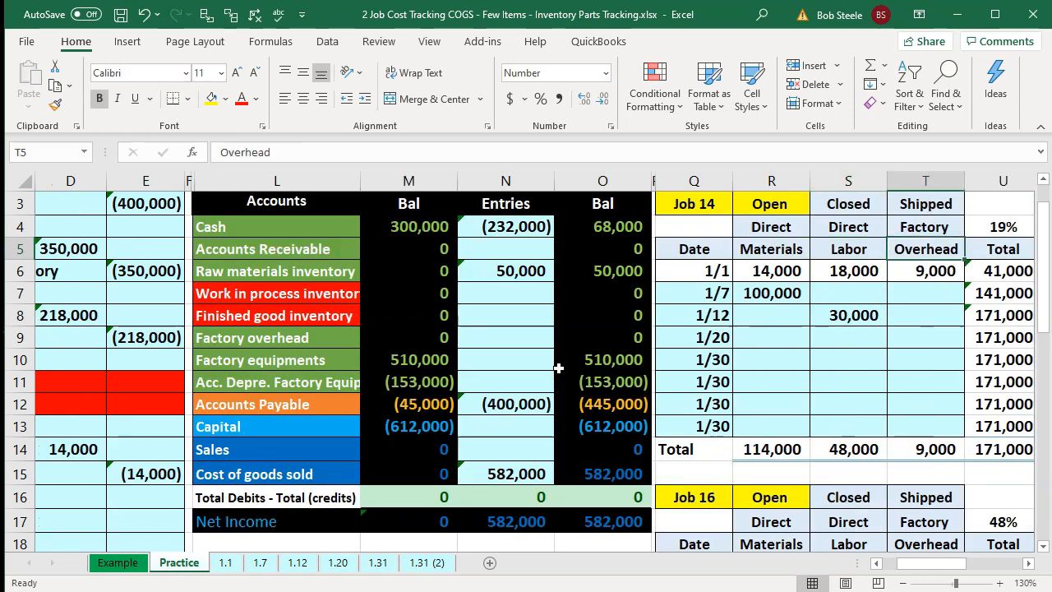
pyautogui.press('Right')
pyautogui.press('Right')
pyautogui.press('Right')
pyautogui.press('Right')
pyautogui.press('Right')
pyautogui.press('Right')
pyautogui.press('Right')
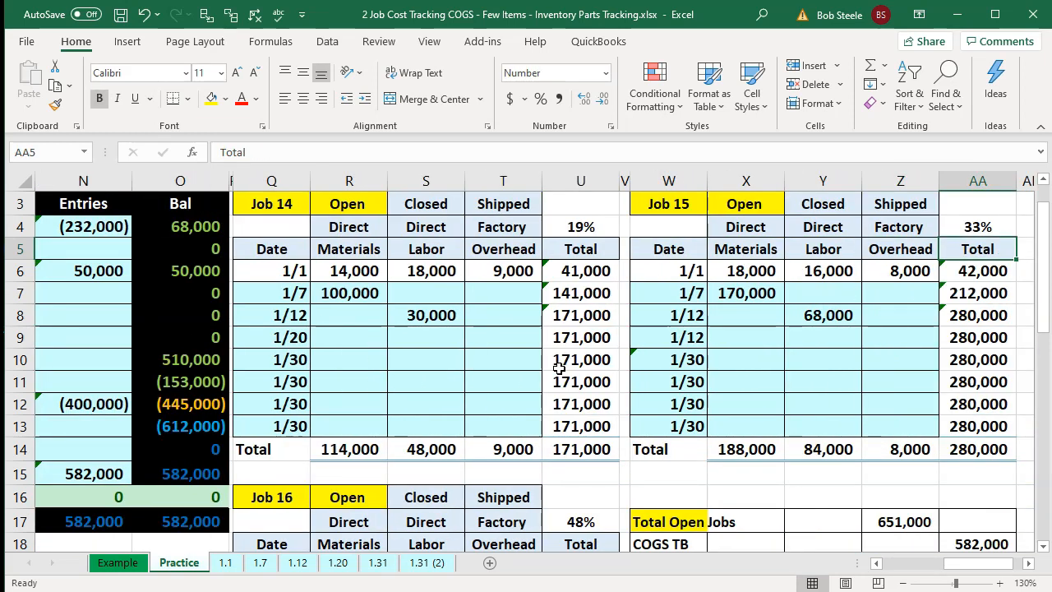
pyautogui.click(573, 228)
pyautogui.click(980, 227)
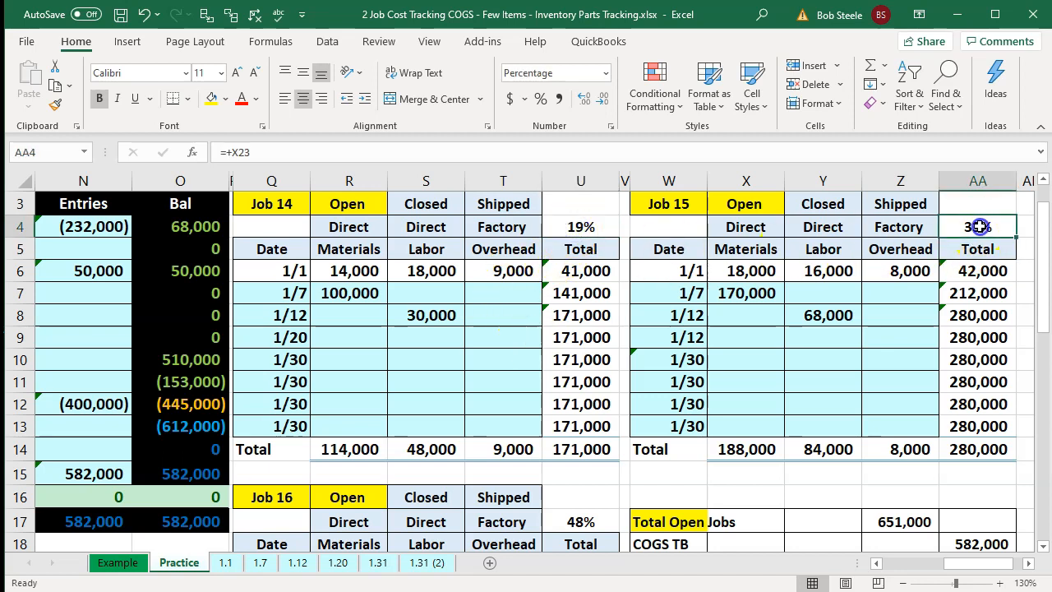
pyautogui.click(591, 512)
pyautogui.scroll(-1, 591, 513)
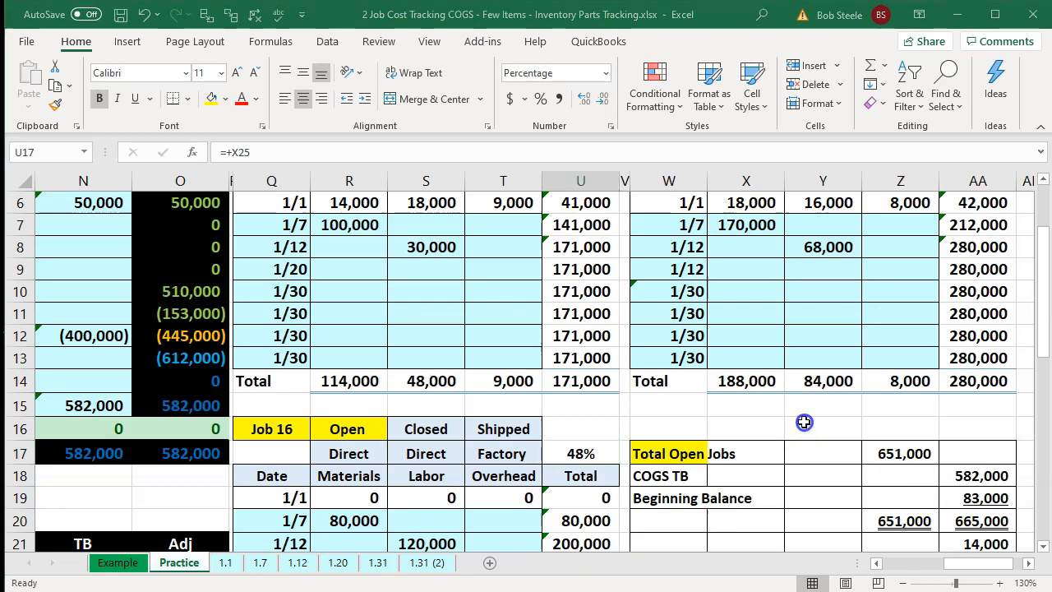
pyautogui.scroll(1, 804, 423)
pyautogui.click(581, 228)
pyautogui.click(980, 229)
pyautogui.scroll(-1, 866, 339)
pyautogui.click(584, 459)
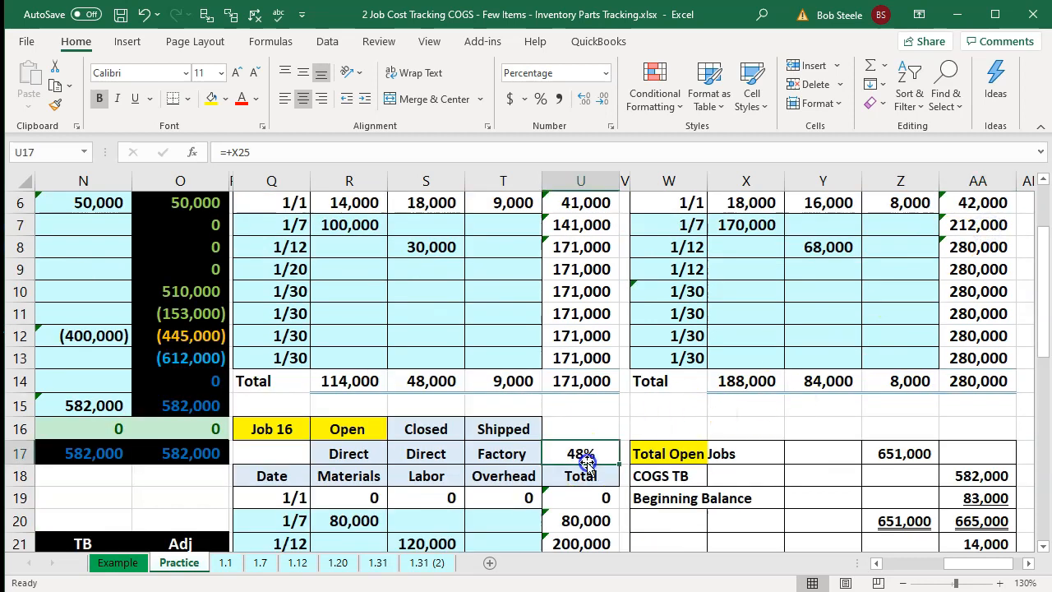
pyautogui.scroll(1, 587, 466)
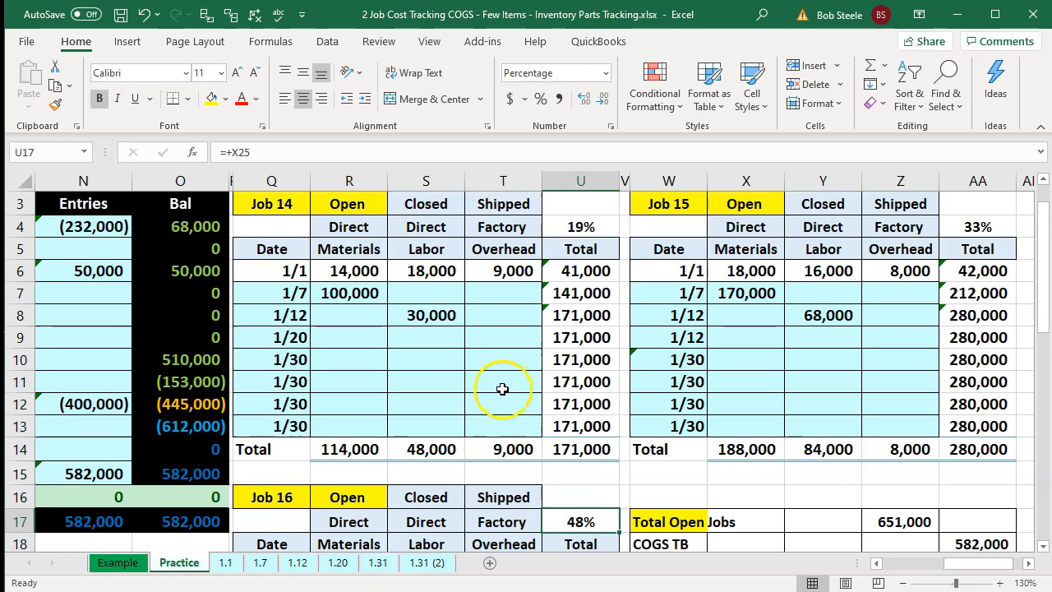
pyautogui.click(429, 321)
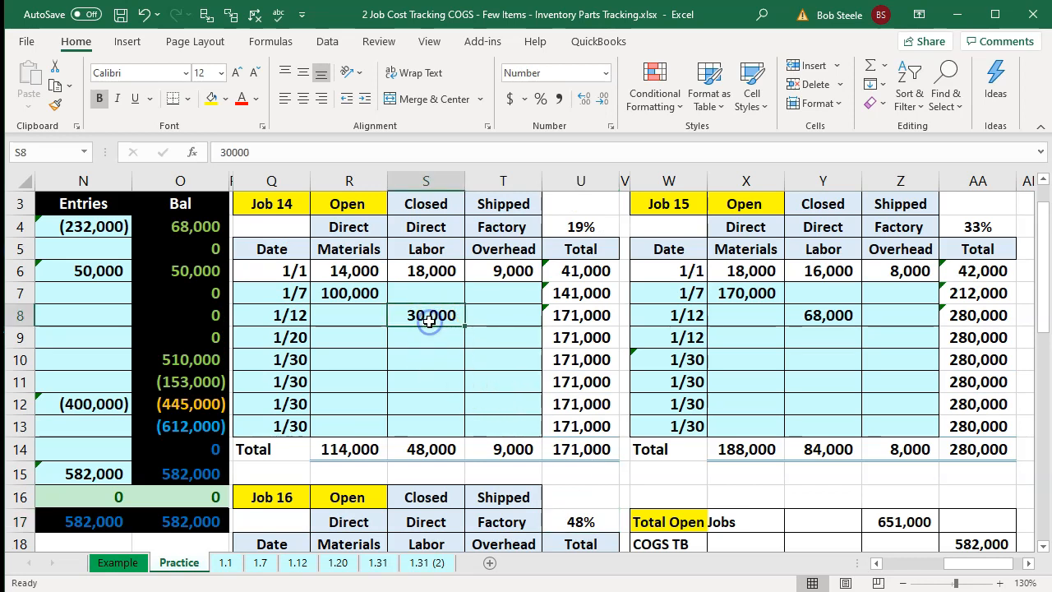
pyautogui.scroll(-1, 429, 322)
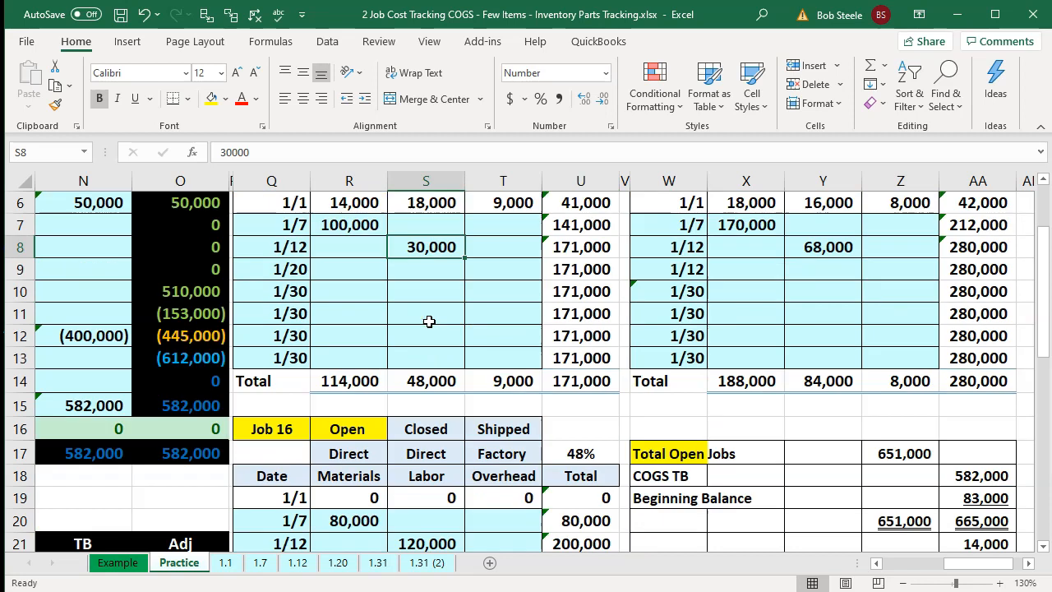
pyautogui.click(427, 544)
pyautogui.click(822, 247)
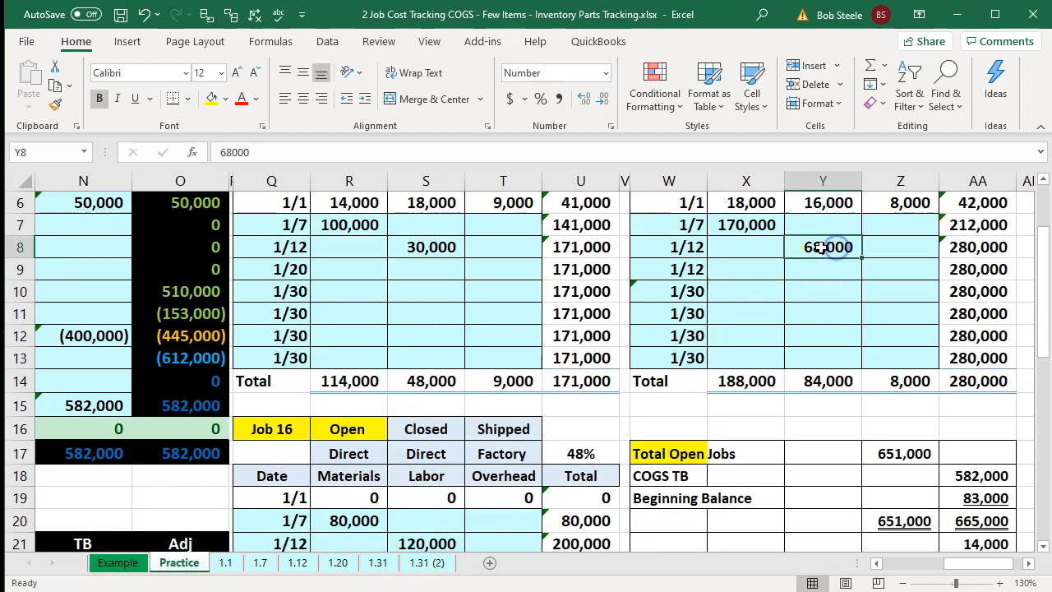
pyautogui.scroll(-4, 648, 336)
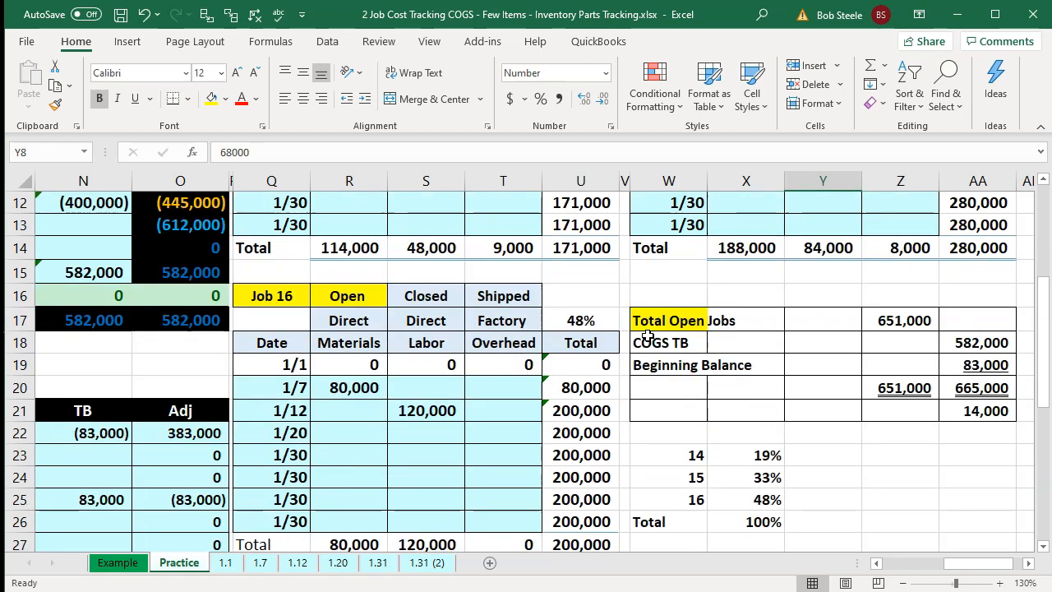
# - Link the direct labor amounts of jobs 14, 15 and 16 into a column below the Job 16 record
pyautogui.click(406, 475)
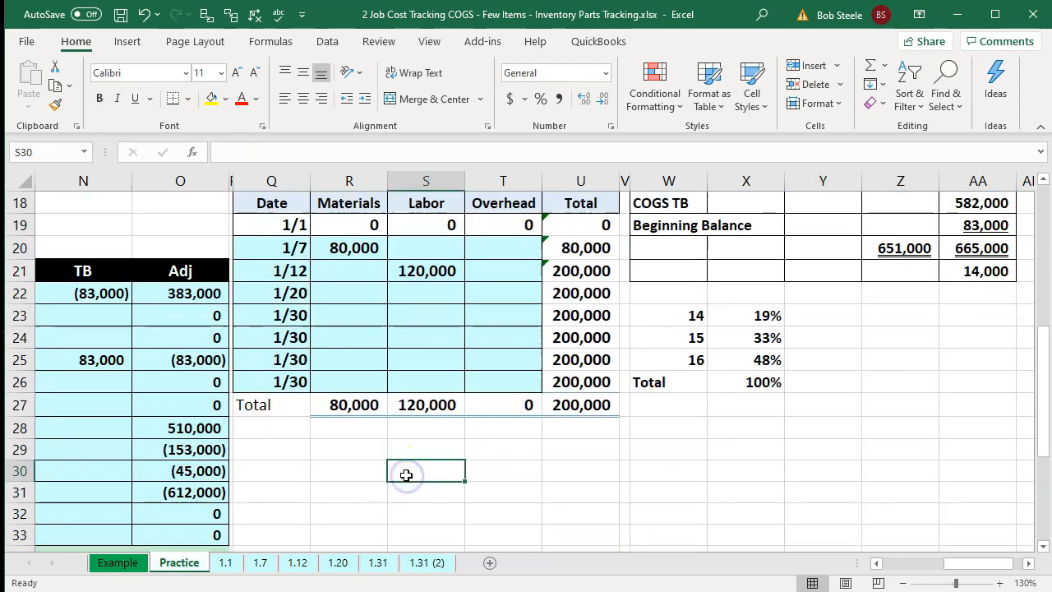
pyautogui.write('=')
pyautogui.scroll(2, 400, 404)
pyautogui.click(419, 243)
pyautogui.press('Return')
pyautogui.write('+')
pyautogui.click(447, 315)
pyautogui.press('BackSpace')
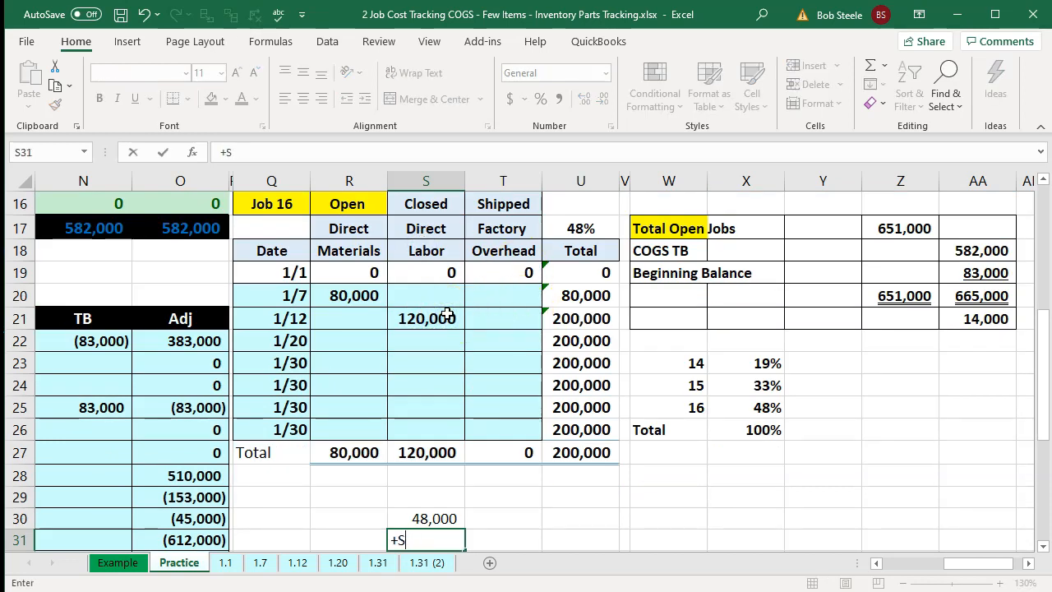
pyautogui.write('+')
pyautogui.scroll(3, 447, 315)
pyautogui.click(820, 232)
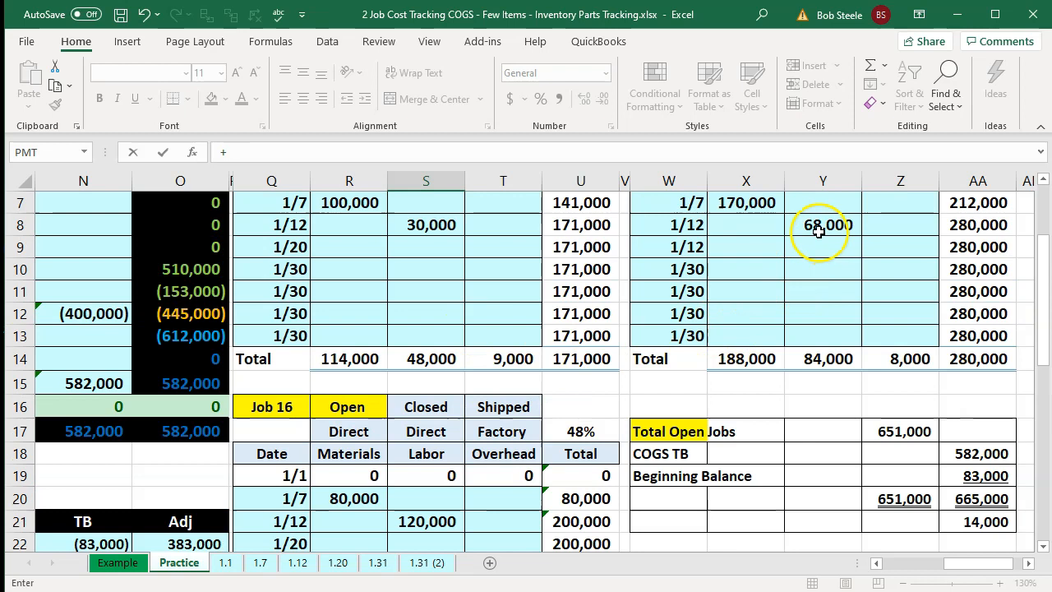
pyautogui.press('Return')
pyautogui.write('+')
pyautogui.click(429, 293)
pyautogui.press('Return')
# - Sum the three linked direct labor amounts in the cell beneath them
pyautogui.press('Right')
pyautogui.press('Up')
pyautogui.press('Up')
pyautogui.press('Up')
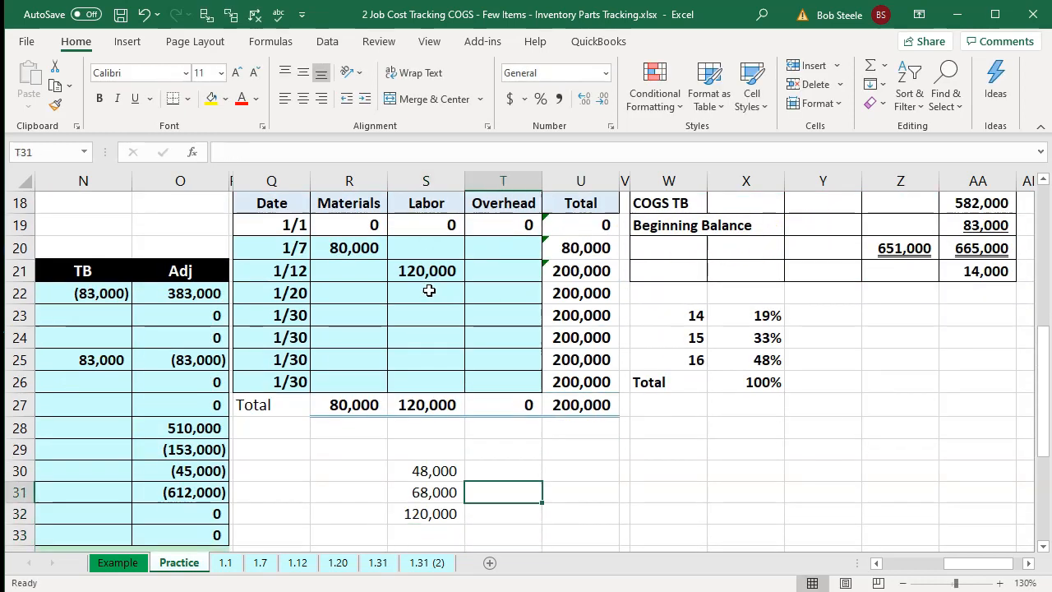
pyautogui.press('Down')
pyautogui.press('Down')
pyautogui.press('Left')
pyautogui.press('Down')
pyautogui.write('=')
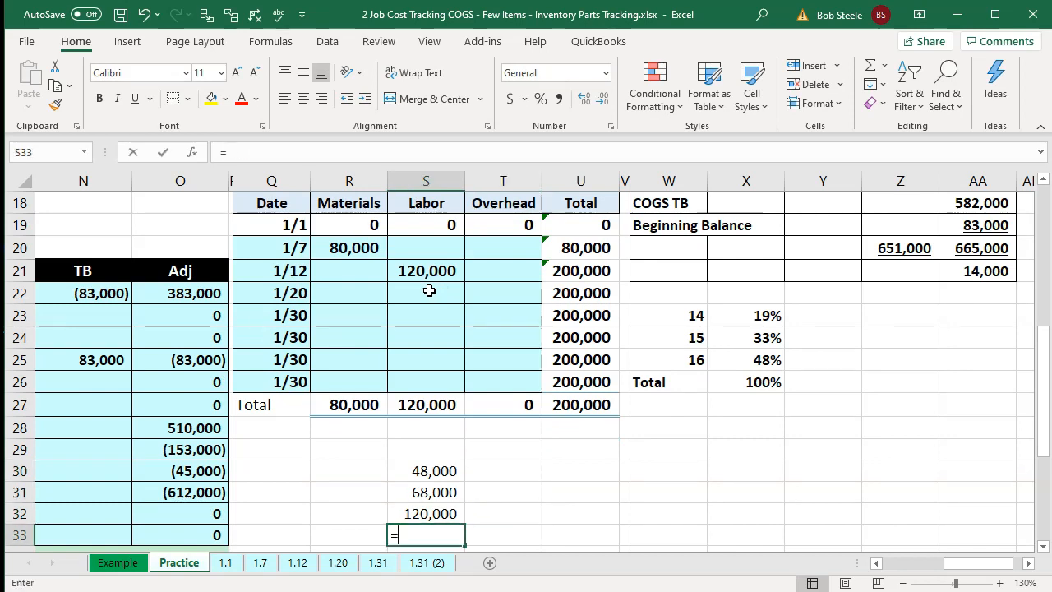
pyautogui.write('sum(')
pyautogui.press('Up')
pyautogui.hotkey('shift', 'Up')
pyautogui.hotkey('shift', 'Up')
pyautogui.press('Return')
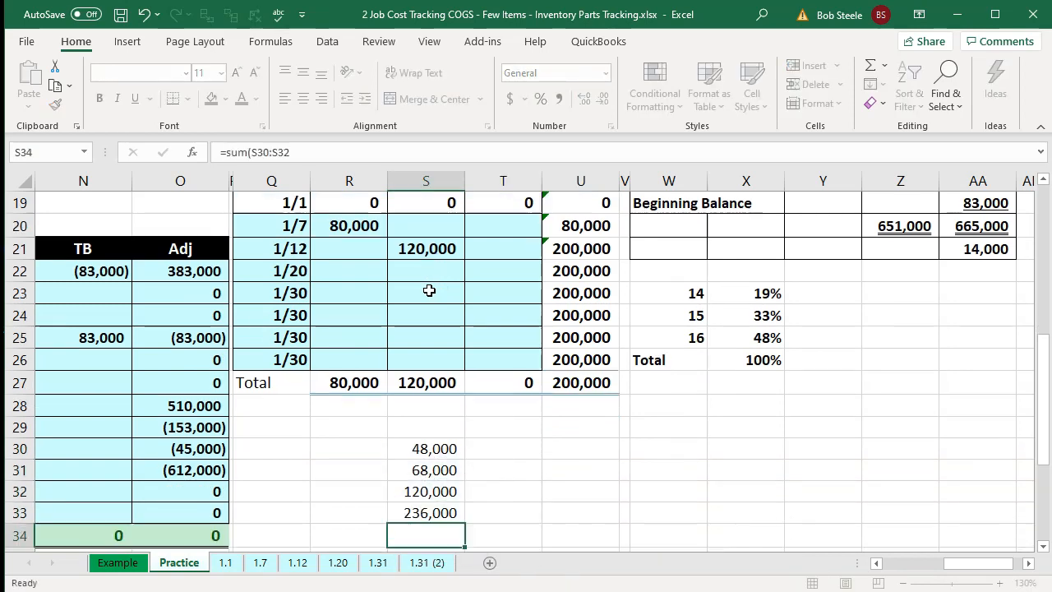
# - Compute each job's share of the total direct labor by dividing its amount by the total
pyautogui.press('Up')
pyautogui.press('Right')
pyautogui.press('Up')
pyautogui.press('Up')
pyautogui.press('Up')
pyautogui.write('=')
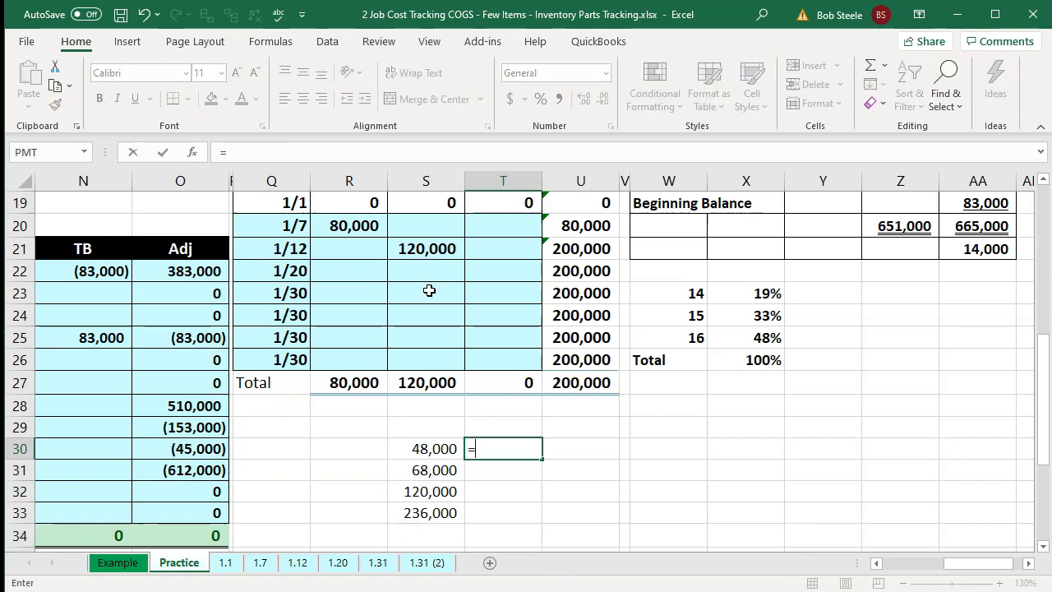
pyautogui.press('Left')
pyautogui.write('/')
pyautogui.press('Down')
pyautogui.press('Down')
pyautogui.press('Down')
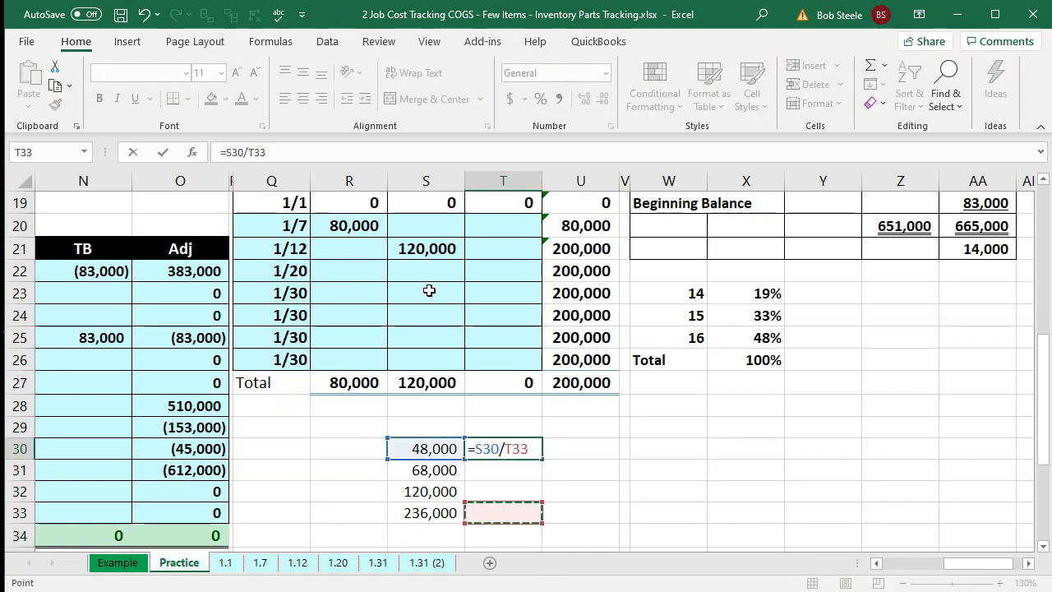
pyautogui.press('Return')
pyautogui.write('=')
pyautogui.press('Left')
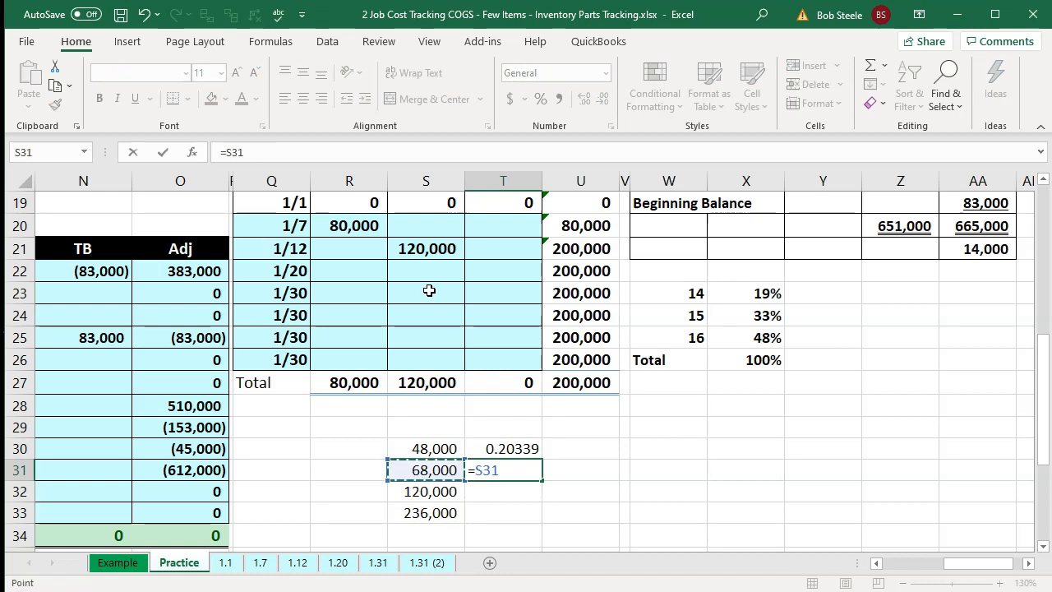
pyautogui.write('/')
pyautogui.press('Down')
pyautogui.press('Down')
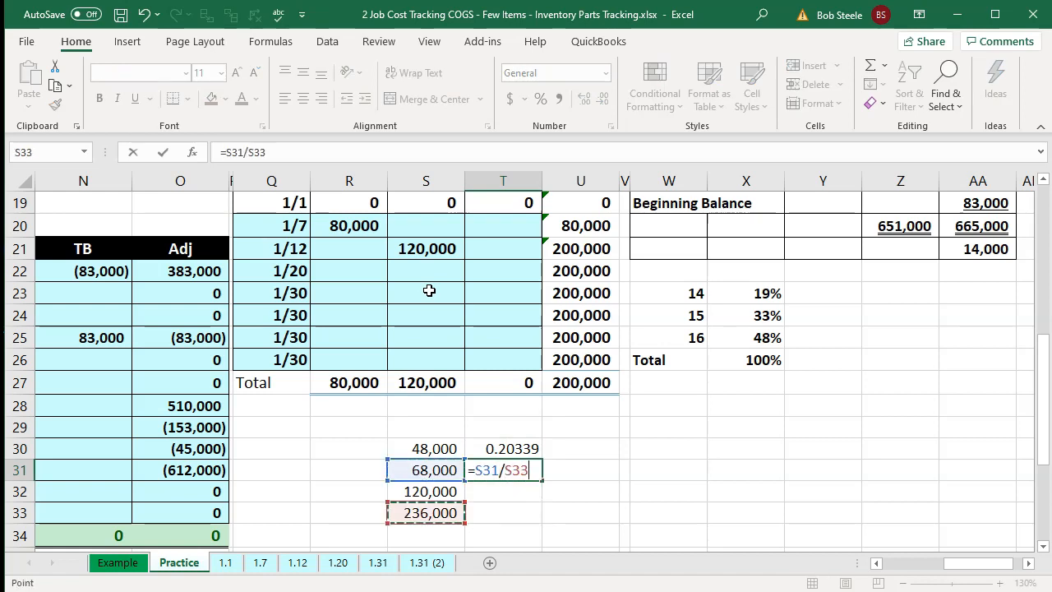
pyautogui.press('Return')
pyautogui.write('=')
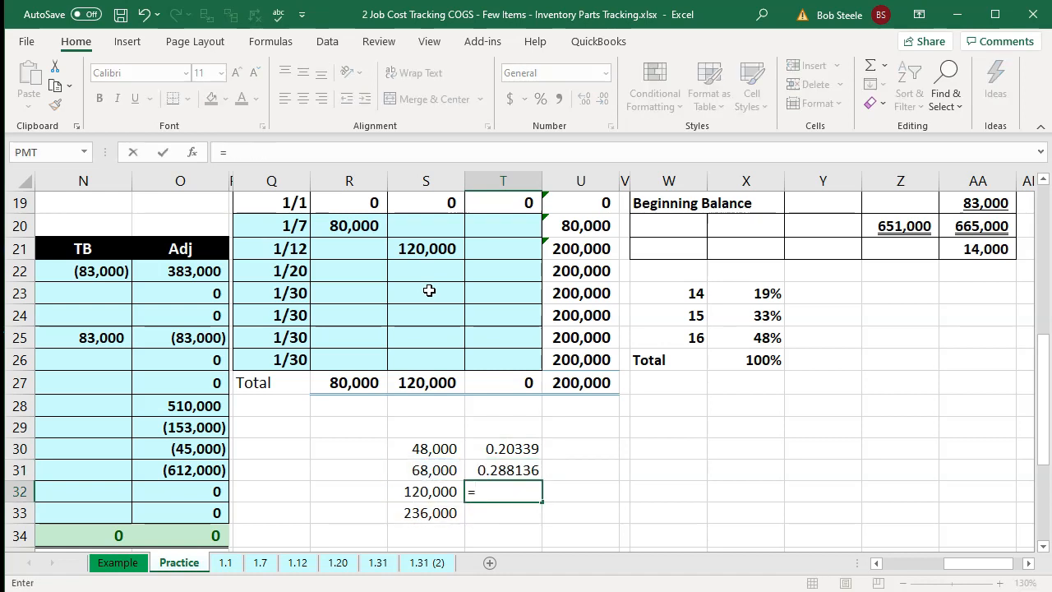
pyautogui.press('Left')
pyautogui.write('/')
pyautogui.press('Down')
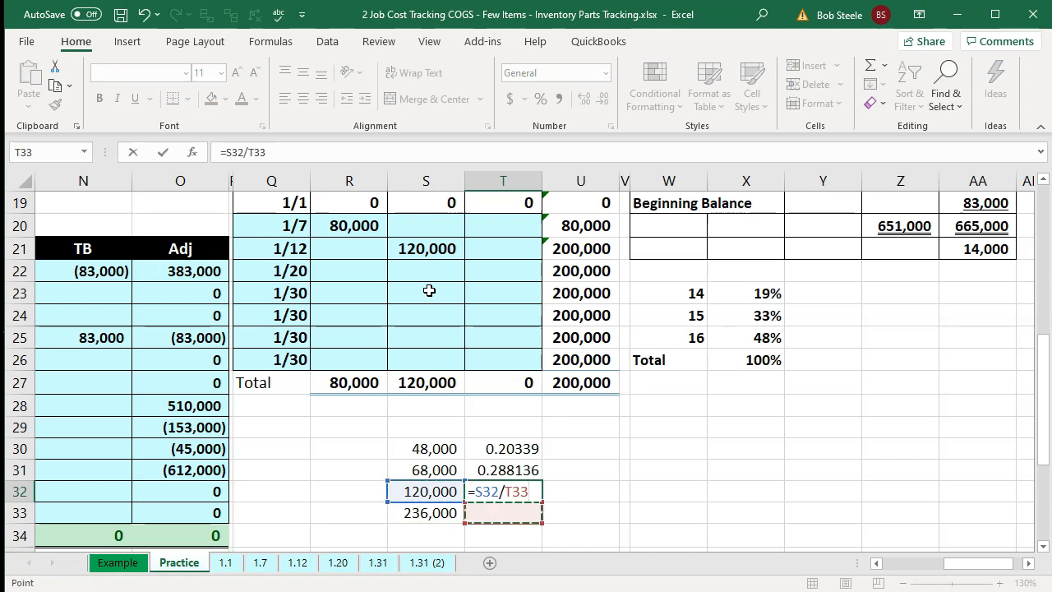
pyautogui.press('Return')
# - Sum the three direct labor shares beneath them
pyautogui.write('=sum(')
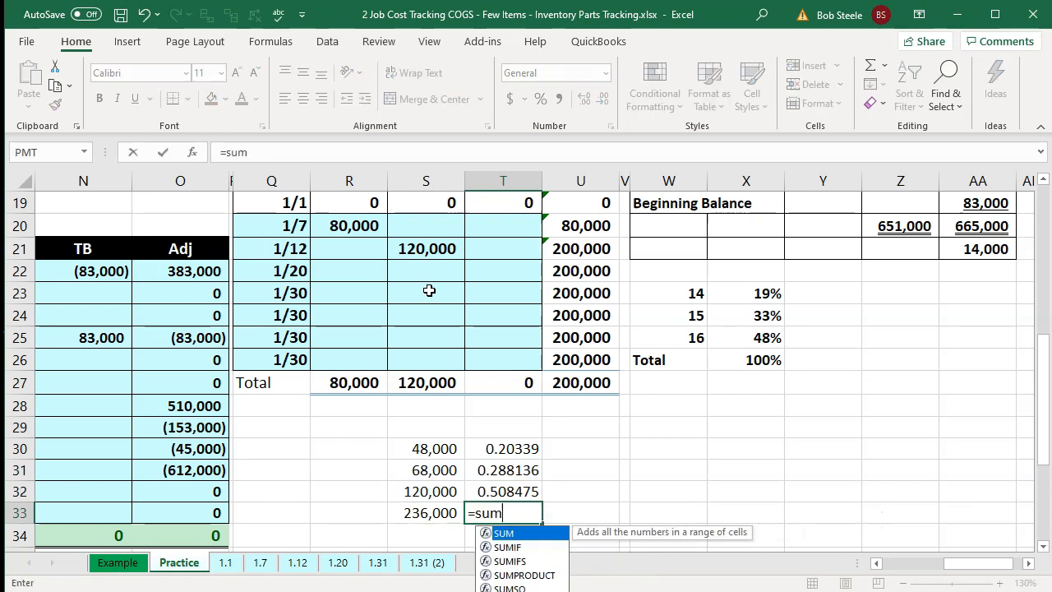
pyautogui.press('Up')
pyautogui.hotkey('shift', 'Up')
pyautogui.hotkey('shift', 'Up')
pyautogui.press('Return')
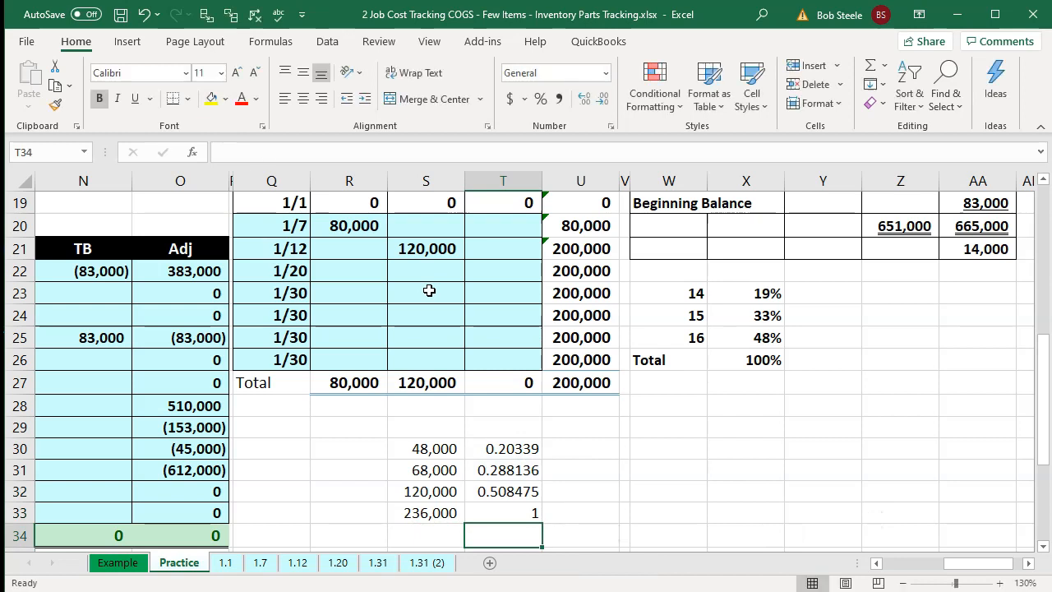
# - Format the four direct labor share cells as percentages
pyautogui.moveTo(510, 448); pyautogui.dragTo(504, 512)
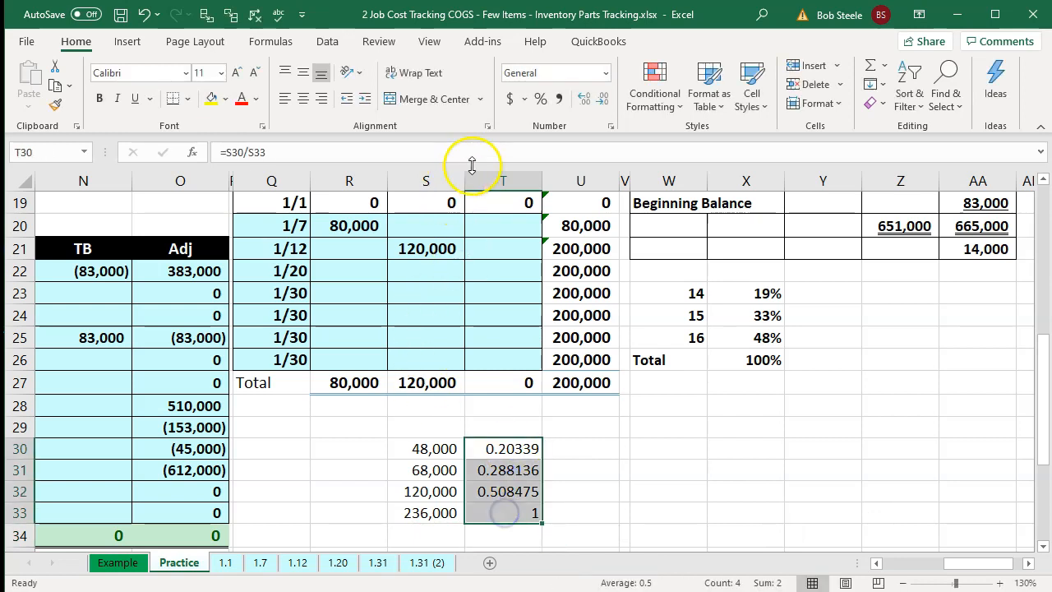
pyautogui.click(541, 99)
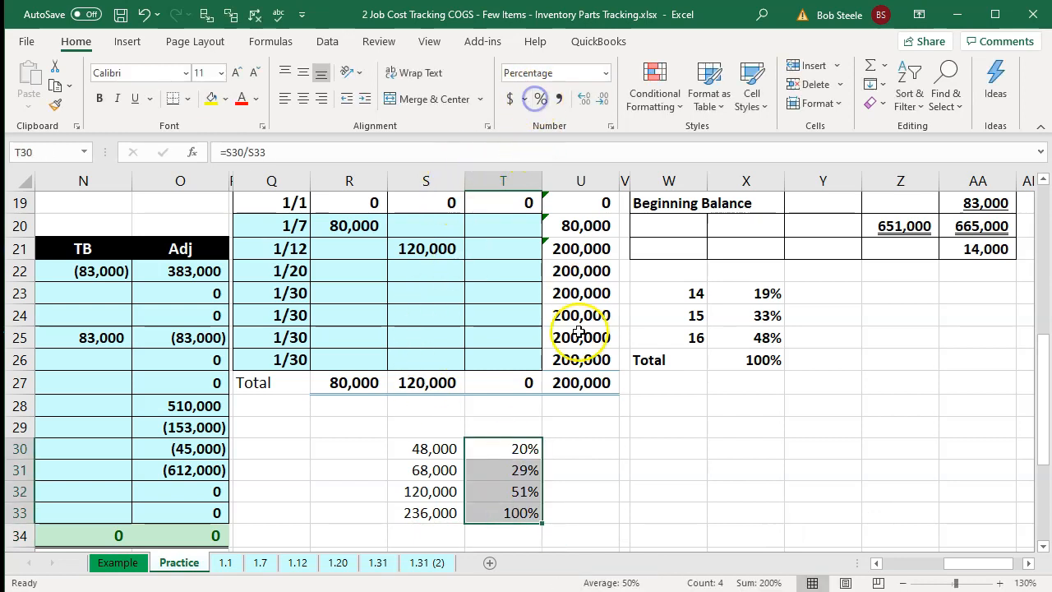
pyautogui.click(527, 449)
pyautogui.press('Down')
pyautogui.press('Down')
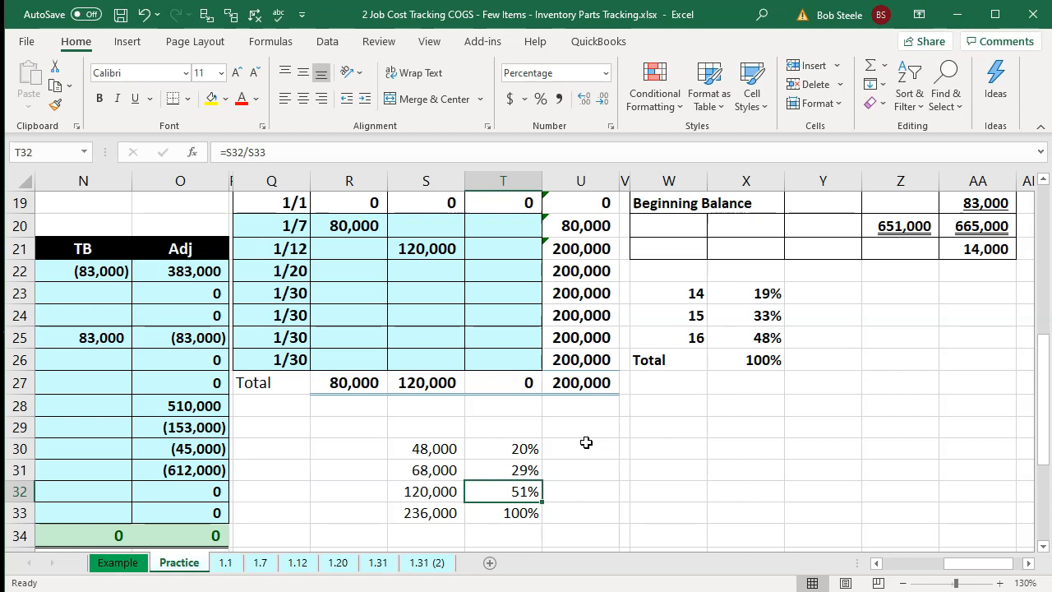
# - Undo the direct labor share calculations and formatting beneath the Job 16 record
pyautogui.click(143, 15)
pyautogui.click(143, 15)
pyautogui.click(143, 25)
pyautogui.click(143, 25)
pyautogui.click(143, 25)
pyautogui.click(143, 24)
pyautogui.click(143, 24)
pyautogui.click(143, 24)
pyautogui.click(143, 25)
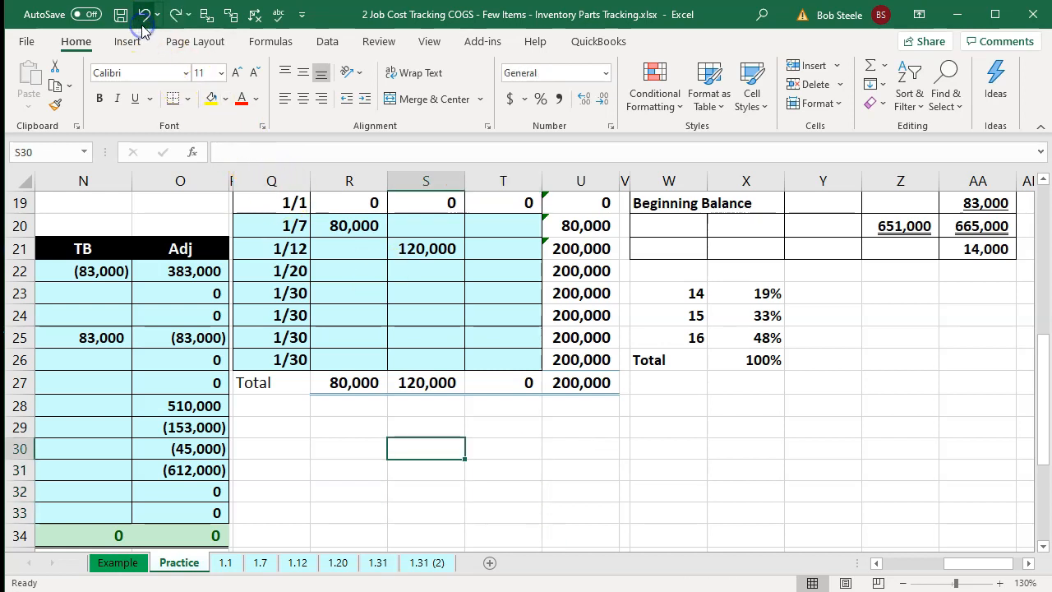
# - Examine the job percentage cells at the top of each job cost record and the percentage list they link to
pyautogui.click(428, 382)
pyautogui.scroll(2, 435, 384)
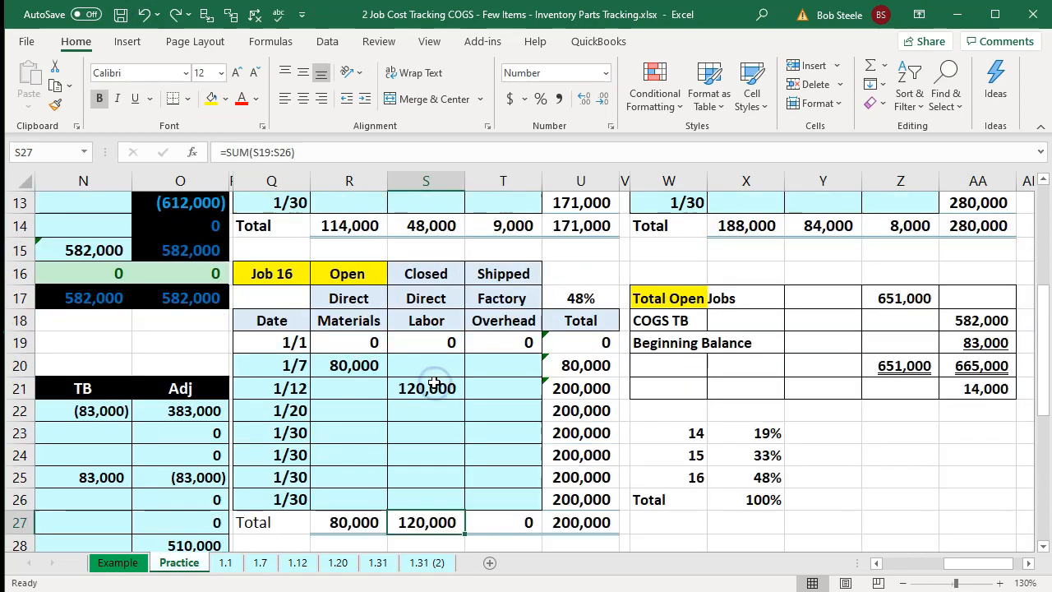
pyautogui.click(371, 514)
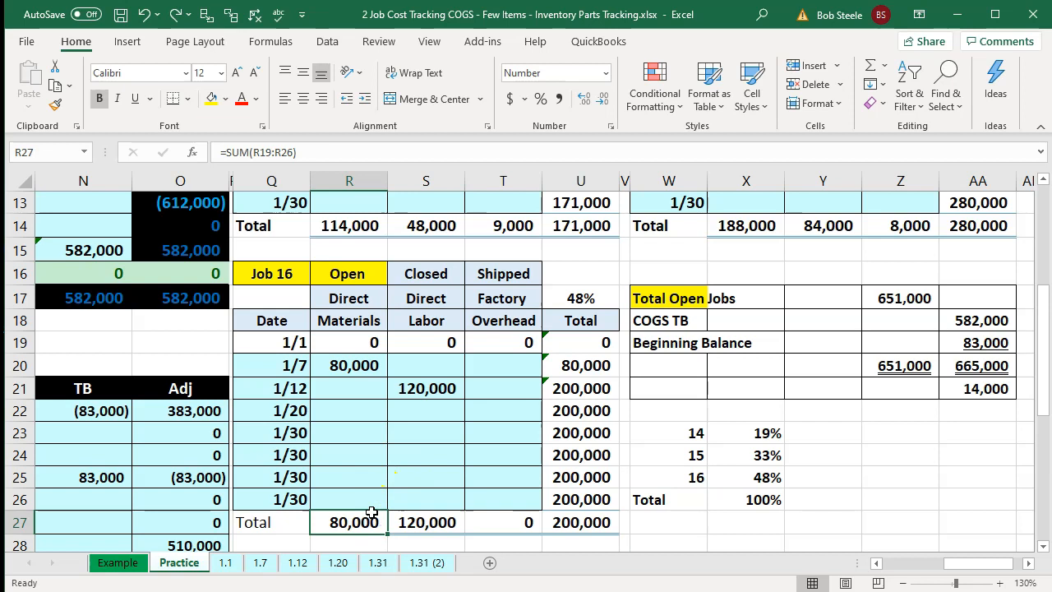
pyautogui.moveTo(748, 436); pyautogui.dragTo(749, 470)
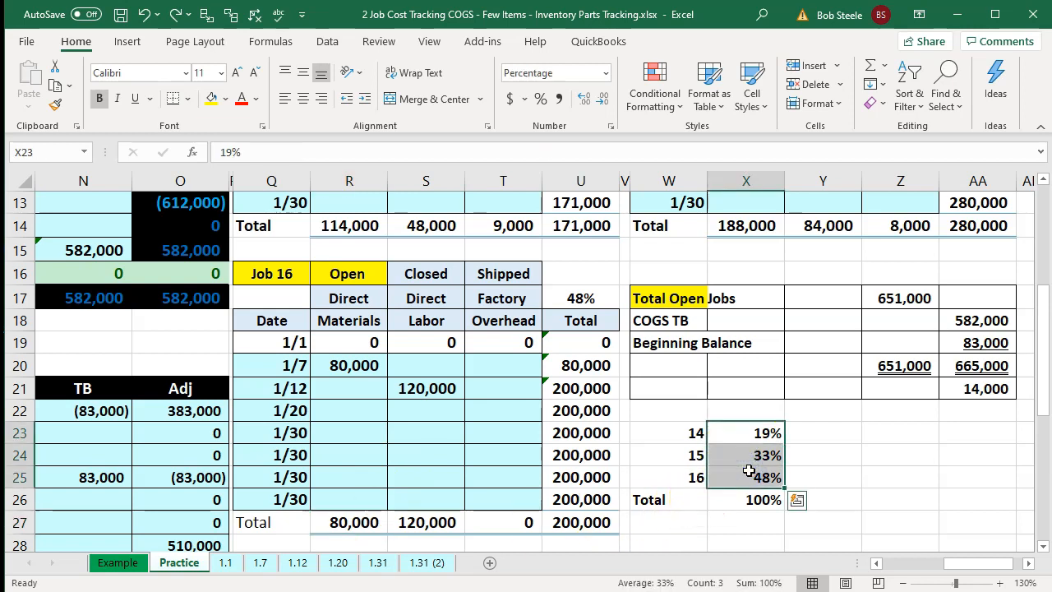
pyautogui.scroll(3, 749, 470)
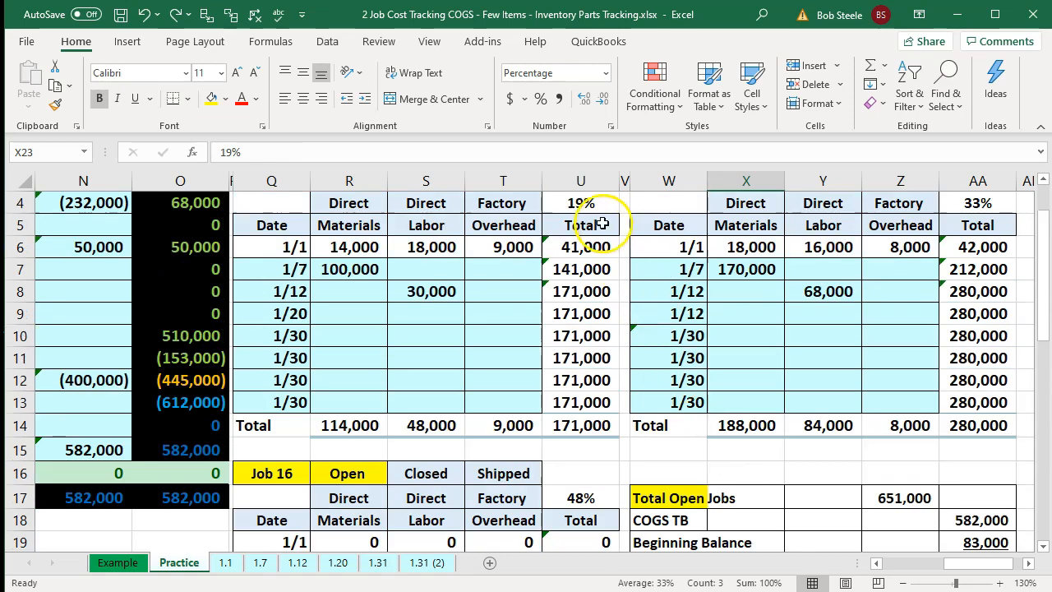
pyautogui.click(589, 203)
pyautogui.click(977, 203)
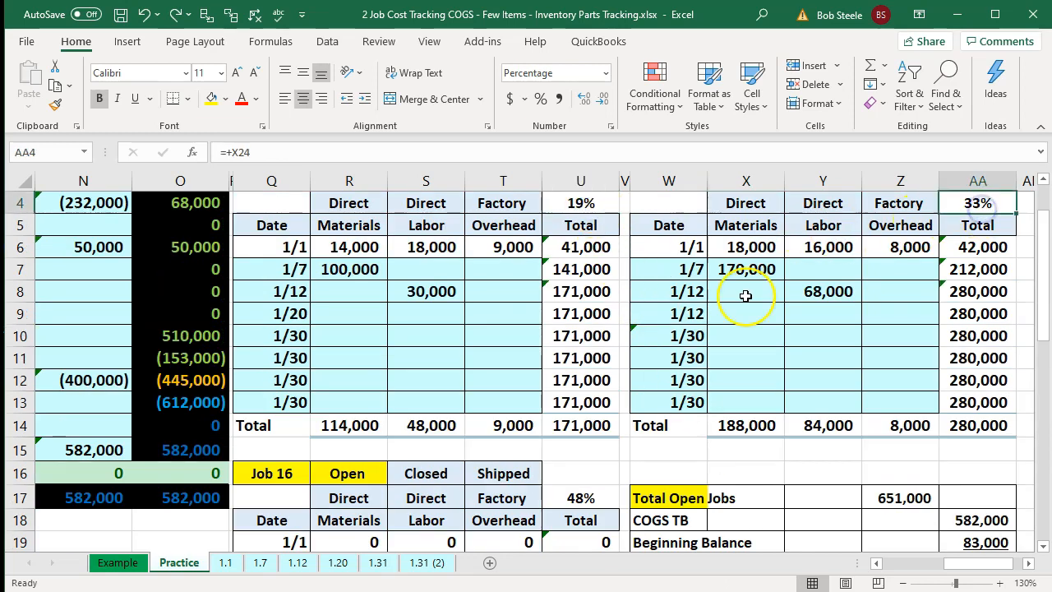
pyautogui.scroll(-1, 746, 293)
pyautogui.click(601, 427)
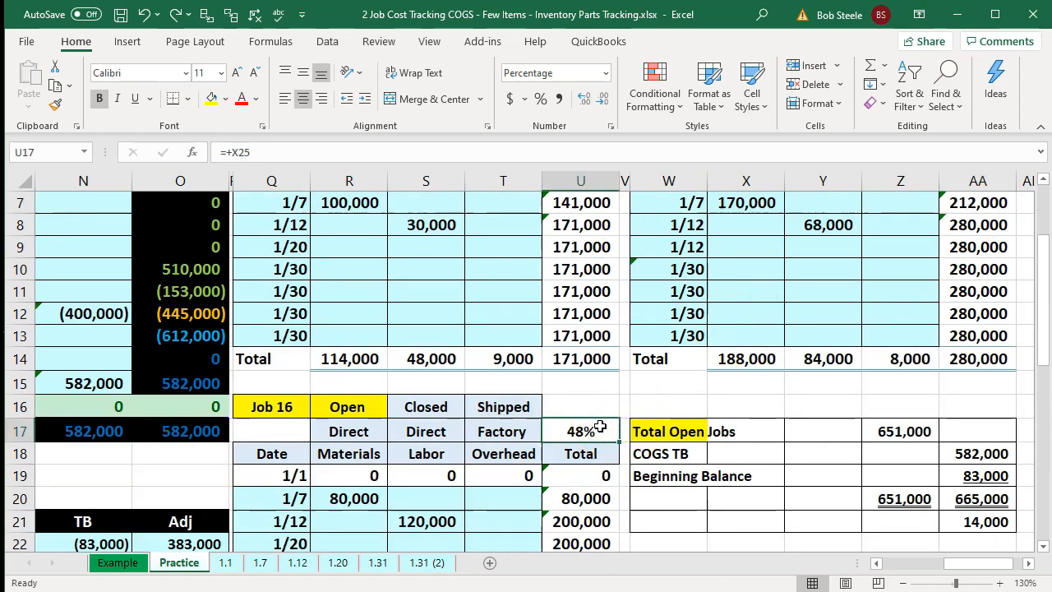
pyautogui.scroll(2, 601, 427)
pyautogui.click(587, 277)
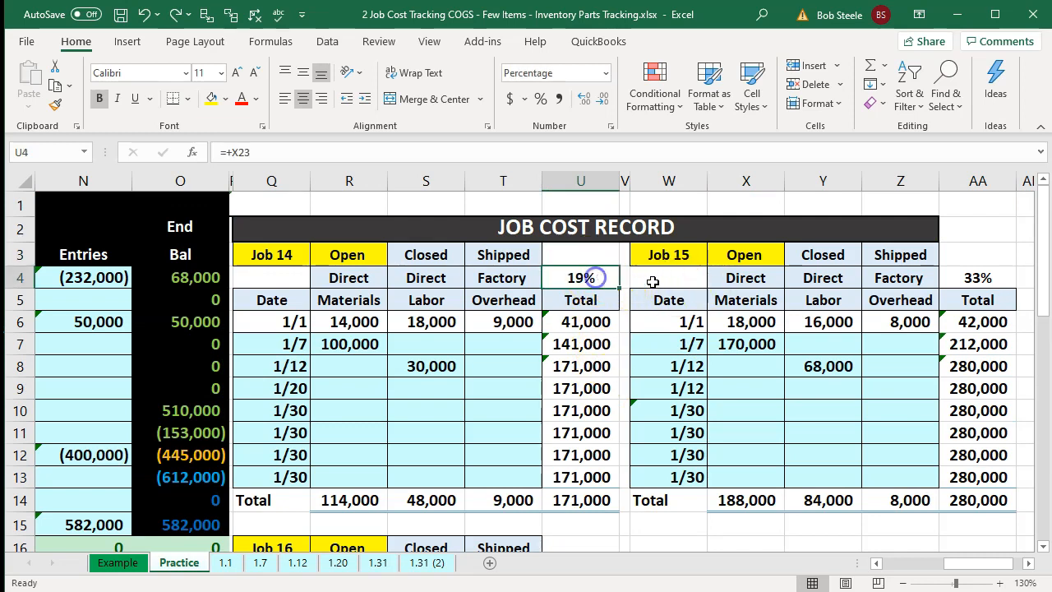
pyautogui.keyDown('ctrl'); pyautogui.click(954, 278); pyautogui.keyUp('ctrl')
pyautogui.scroll(-1, 469, 417)
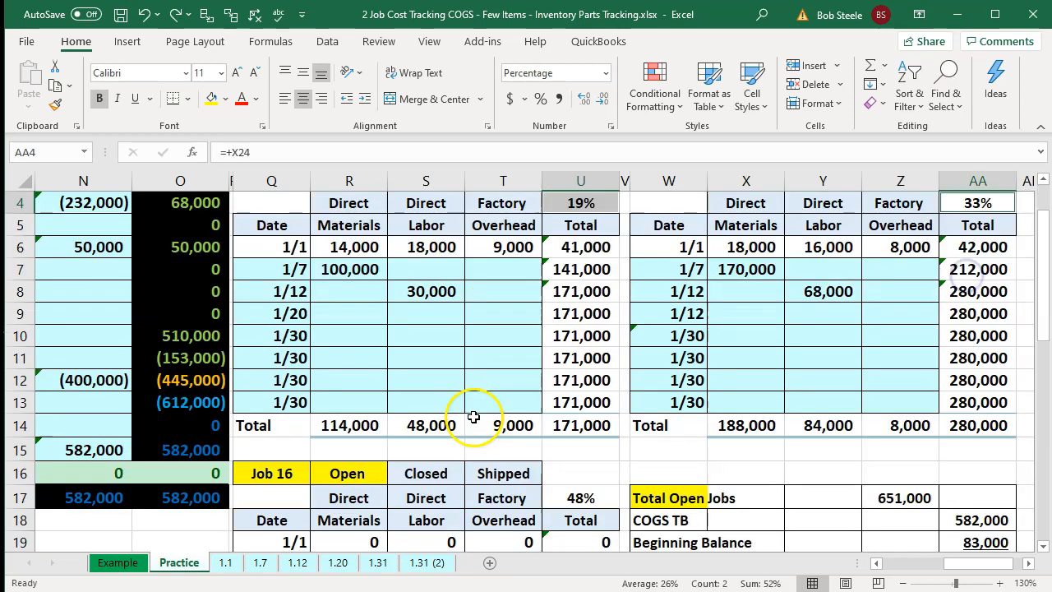
pyautogui.keyDown('ctrl'); pyautogui.click(569, 504); pyautogui.keyUp('ctrl')
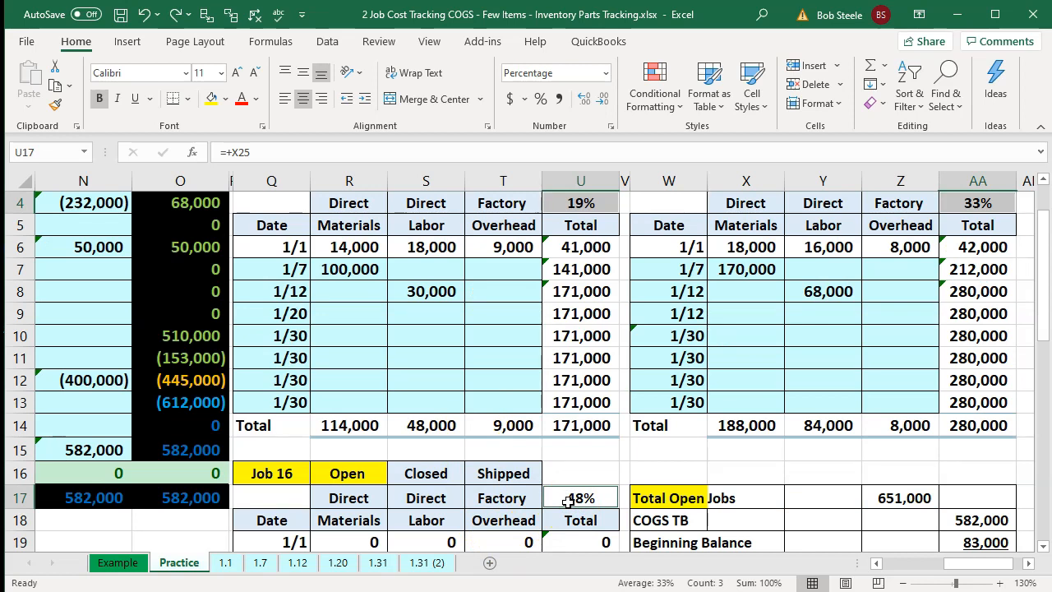
# - Allocate 14,000 of indirect labor to Job 14's 1/20 factory overhead by multiplying it by Job 14's percentage
pyautogui.press('Up')
pyautogui.press('Up')
pyautogui.press('Up')
pyautogui.press('Up')
pyautogui.press('Up')
pyautogui.press('Up')
pyautogui.press('Up')
pyautogui.press('Up')
pyautogui.press('Left')
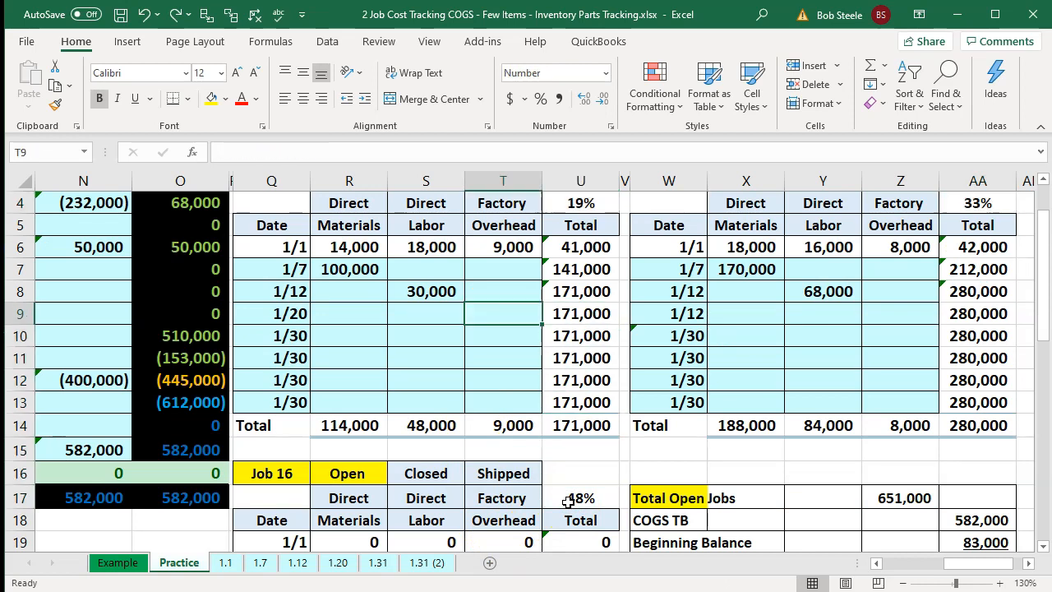
pyautogui.write('=14')
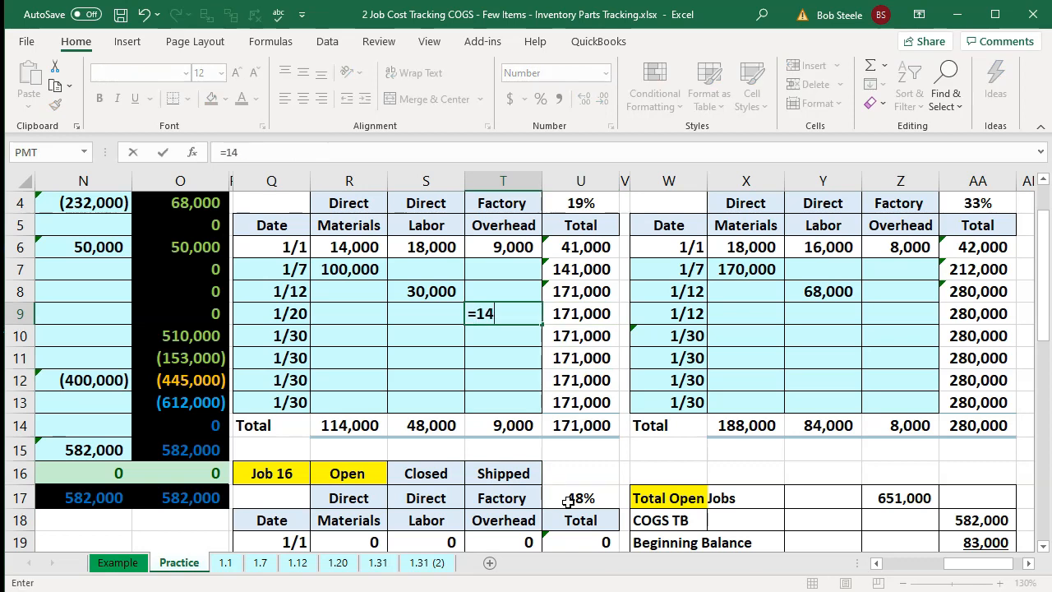
pyautogui.write('000*')
pyautogui.press('Right')
pyautogui.press('Up')
pyautogui.press('Up')
pyautogui.press('Up')
pyautogui.press('Up')
pyautogui.press('Up')
pyautogui.press('Return')
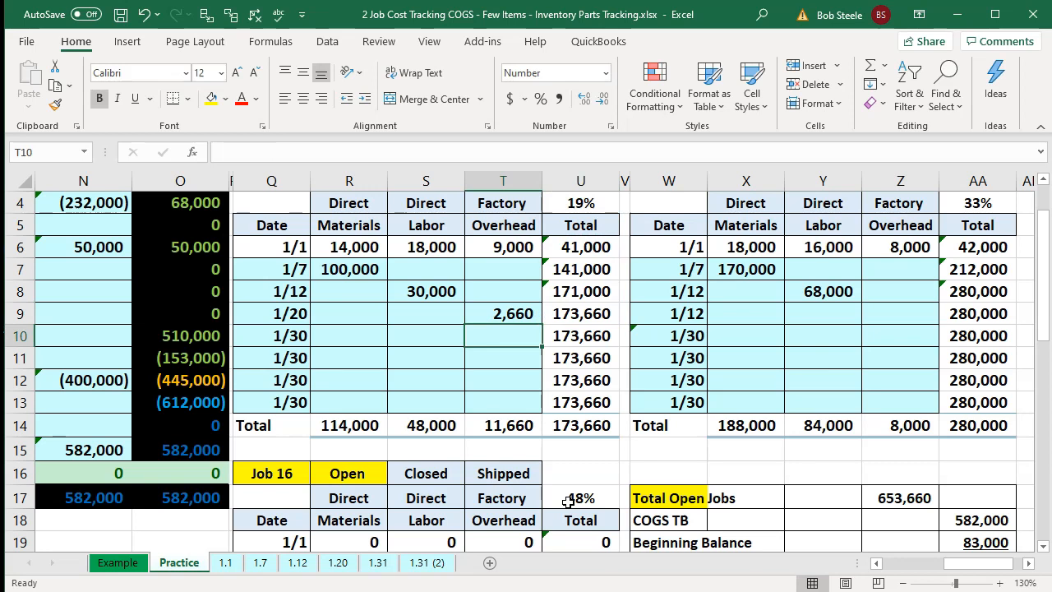
# - Allocate 14,000 of indirect labor to Job 15's 1/12 factory overhead by multiplying it by Job 15's percentage
pyautogui.press('Right')
pyautogui.press('Right')
pyautogui.press('Right')
pyautogui.press('Right')
pyautogui.press('Right')
pyautogui.press('Right')
pyautogui.press('Up')
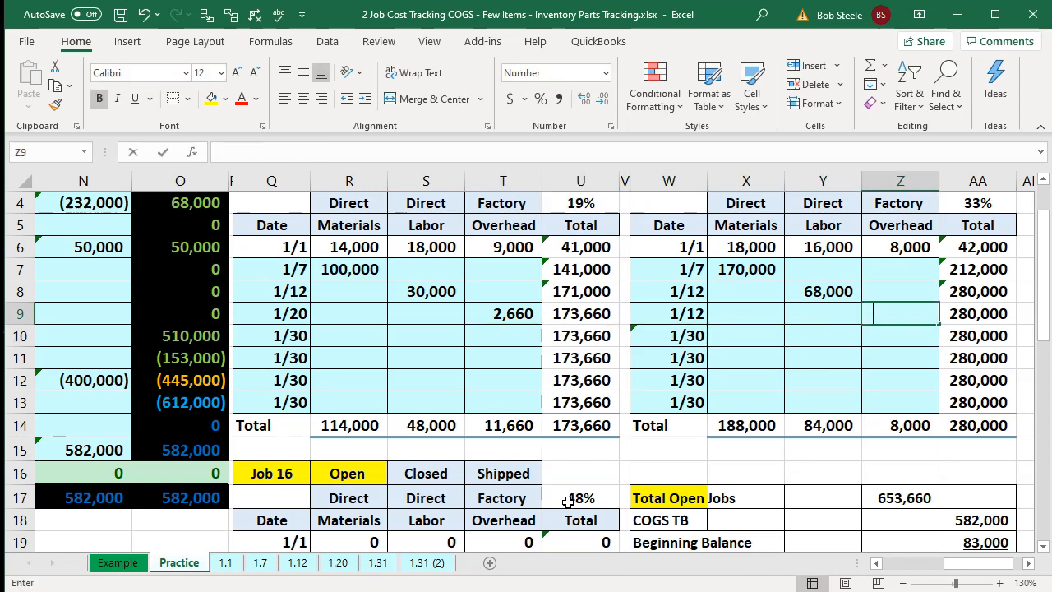
pyautogui.write('=14000')
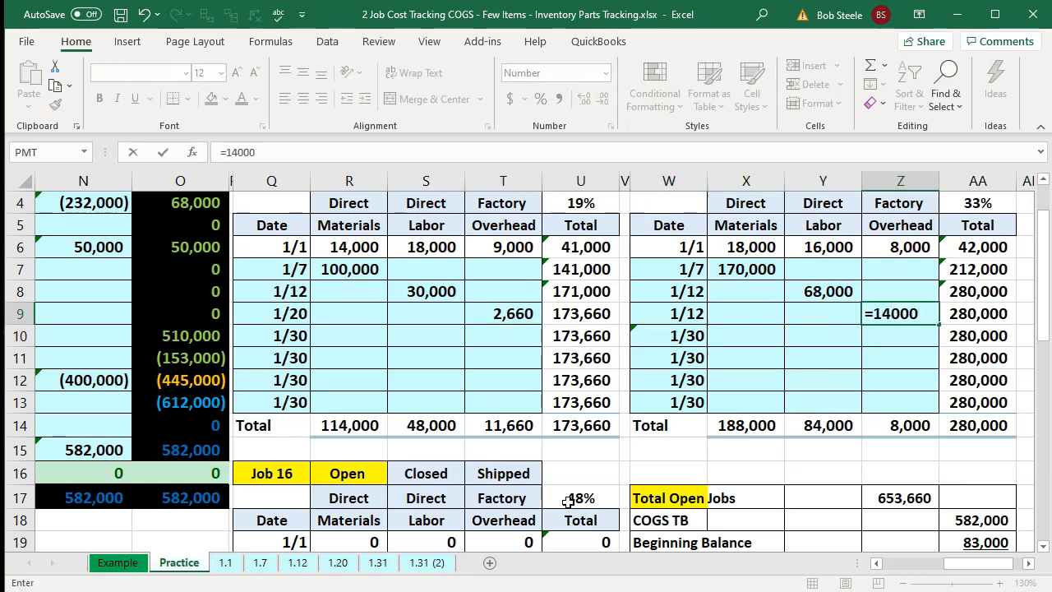
pyautogui.write('*')
pyautogui.press('Right')
pyautogui.press('Up')
pyautogui.press('Up')
pyautogui.press('Up')
pyautogui.press('Up')
pyautogui.press('Up')
pyautogui.press('Return')
# - Allocate 14,000 of indirect labor to Job 16's 1/20 factory overhead by multiplying it by Job 16's percentage
pyautogui.press('Down')
pyautogui.press('Down')
pyautogui.press('Down')
pyautogui.press('Down')
pyautogui.press('Down')
pyautogui.press('Left')
pyautogui.press('Left')
pyautogui.press('Left')
pyautogui.press('Down')
pyautogui.press('Down')
pyautogui.press('Down')
pyautogui.press('Down')
pyautogui.press('Down')
pyautogui.press('Down')
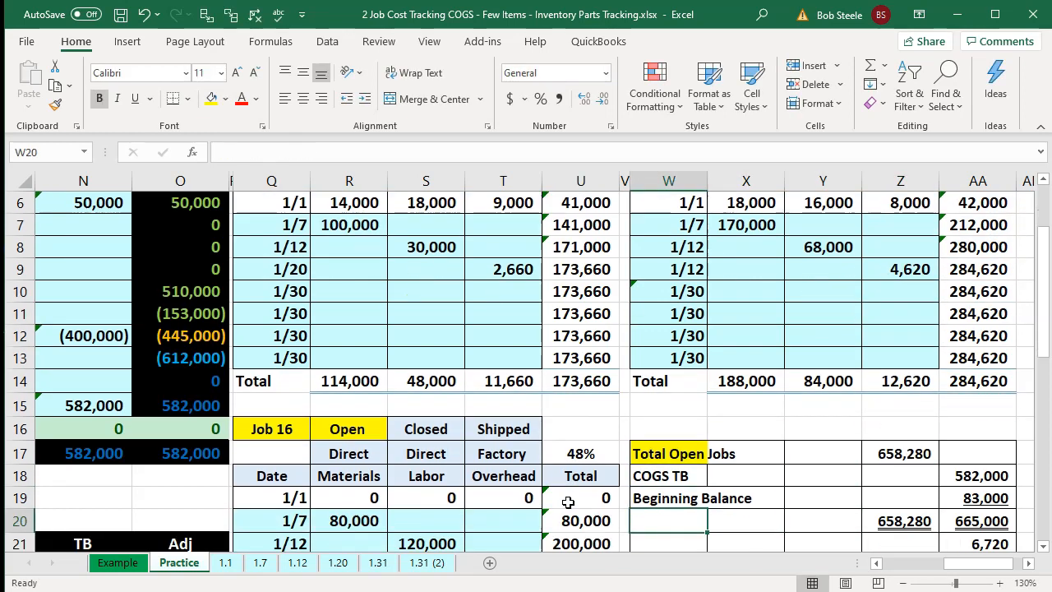
pyautogui.press('Left')
pyautogui.press('Left')
pyautogui.press('Left')
pyautogui.press('Down')
pyautogui.write('=14')
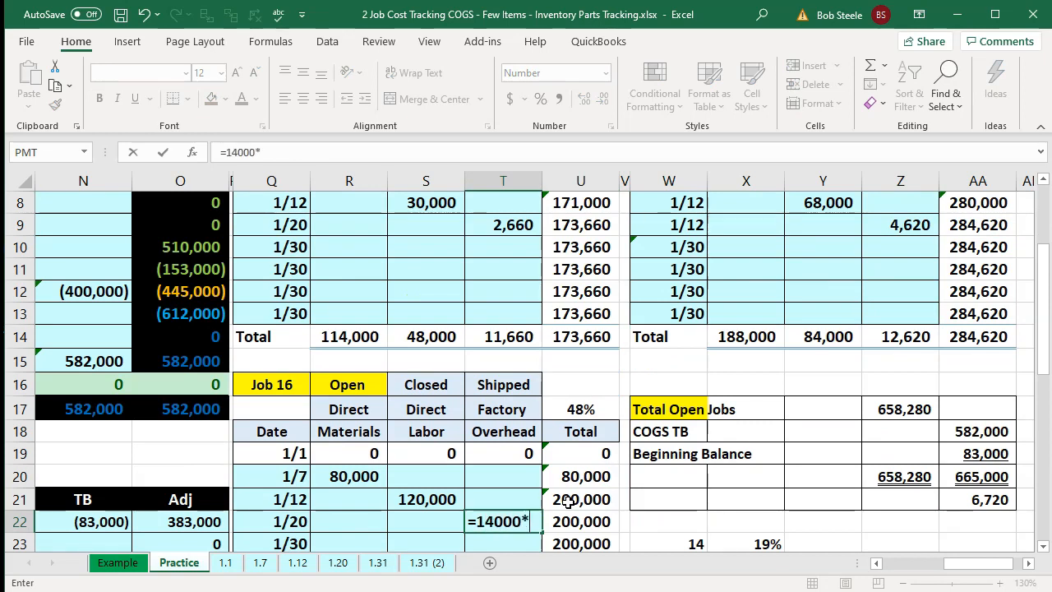
pyautogui.write('000*')
pyautogui.press('Up')
pyautogui.press('Up')
pyautogui.press('Up')
pyautogui.press('Up')
pyautogui.press('Up')
pyautogui.press('Right')
pyautogui.press('Return')
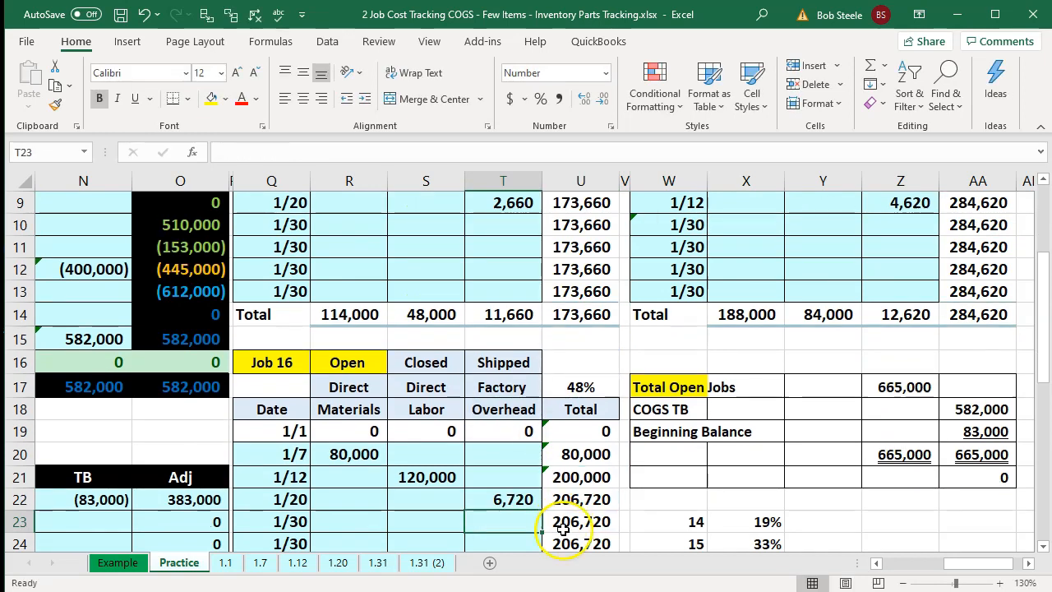
# - Check the three overhead allocations together and review the open jobs, COGS TB and beginning balance formulas
pyautogui.click(508, 496)
pyautogui.keyDown('ctrl'); pyautogui.click(513, 206); pyautogui.keyUp('ctrl')
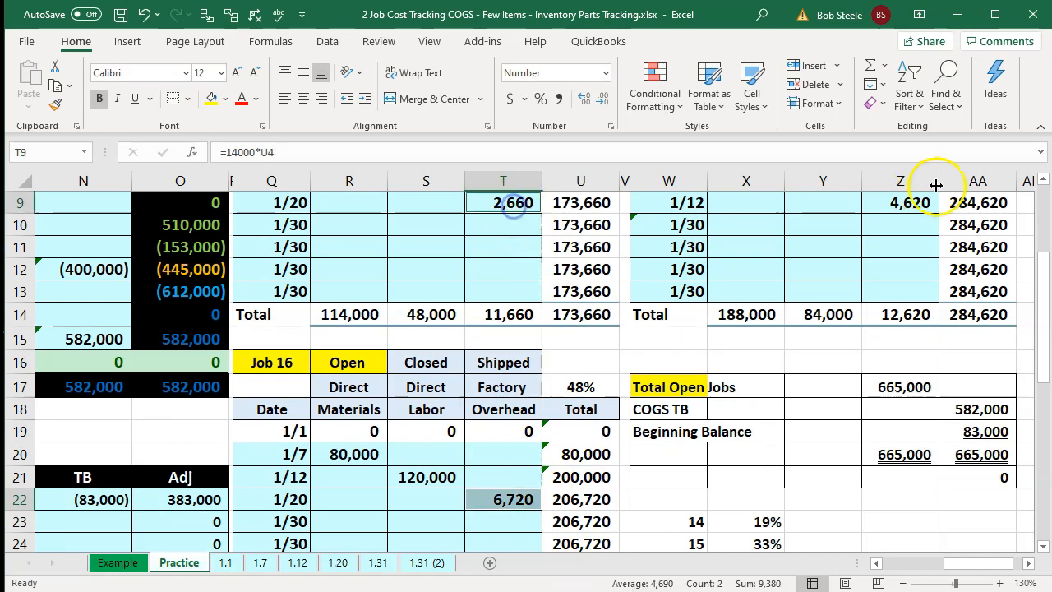
pyautogui.keyDown('ctrl'); pyautogui.click(909, 205); pyautogui.keyUp('ctrl')
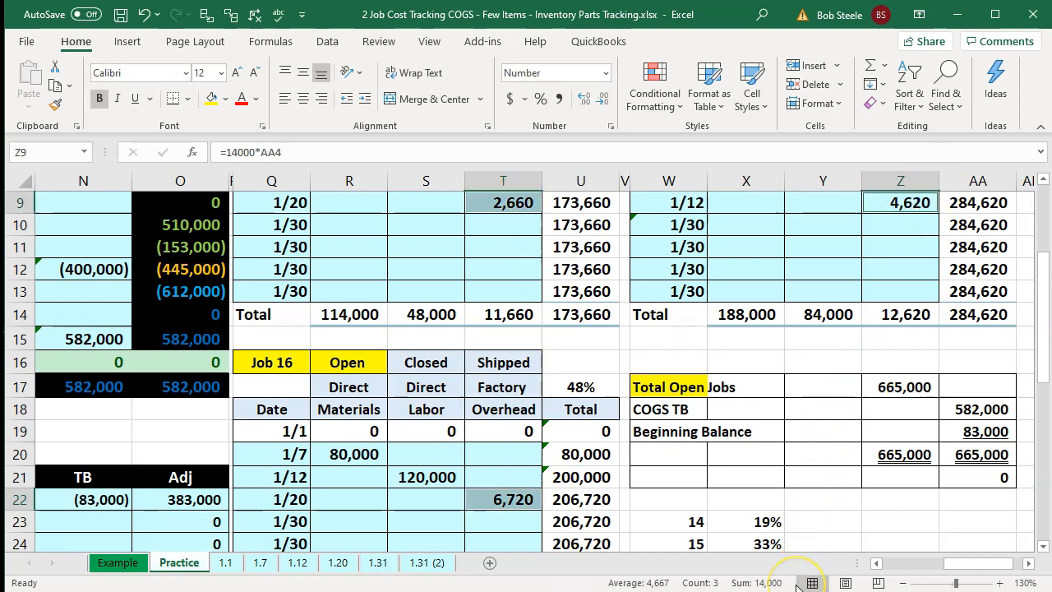
pyautogui.click(806, 509)
pyautogui.doubleClick(898, 386)
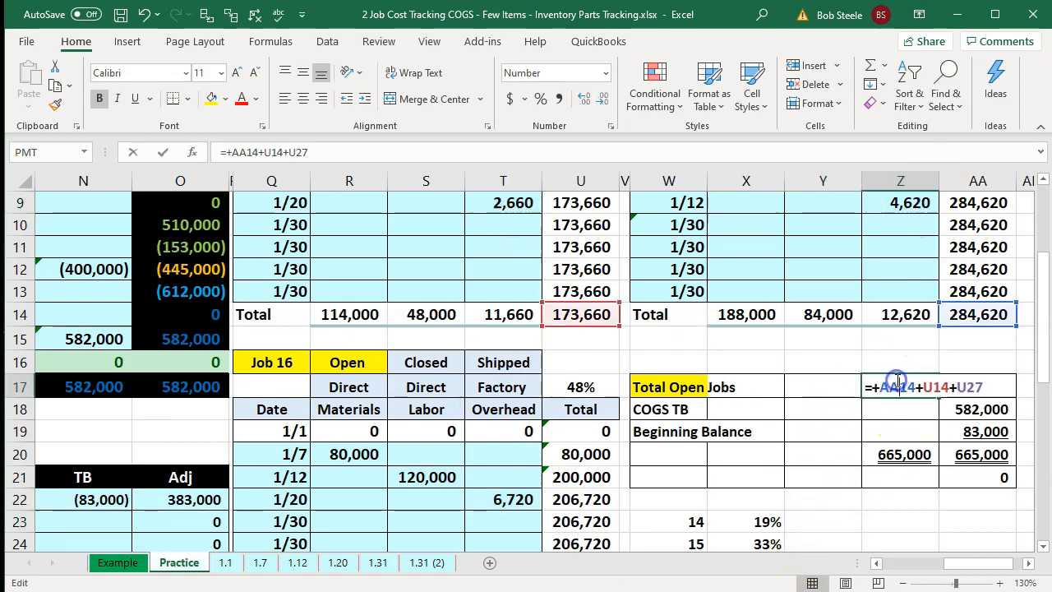
pyautogui.scroll(-1, 897, 386)
pyautogui.press('Return')
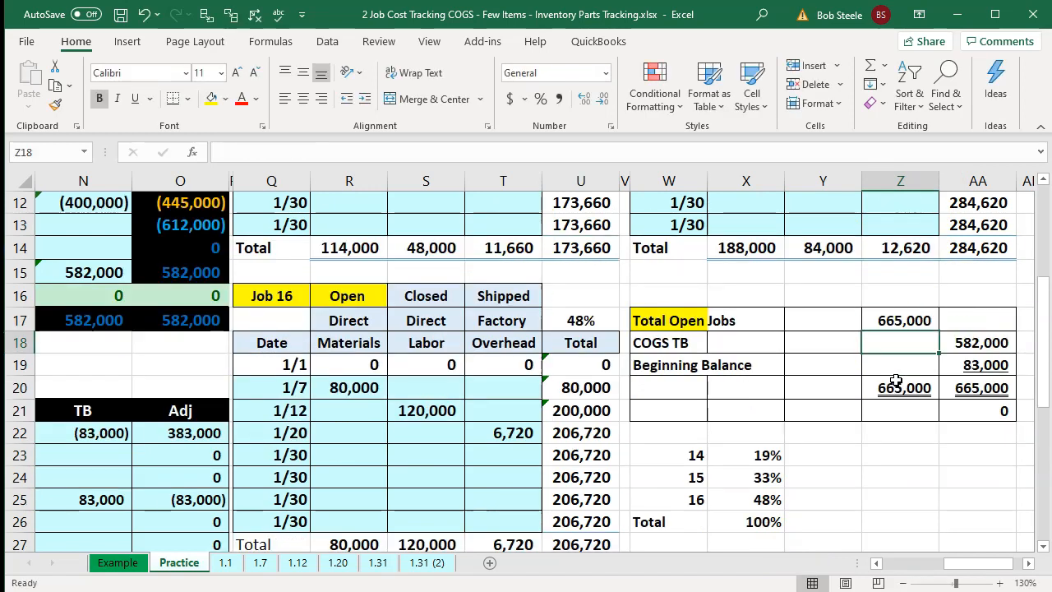
pyautogui.doubleClick(976, 345)
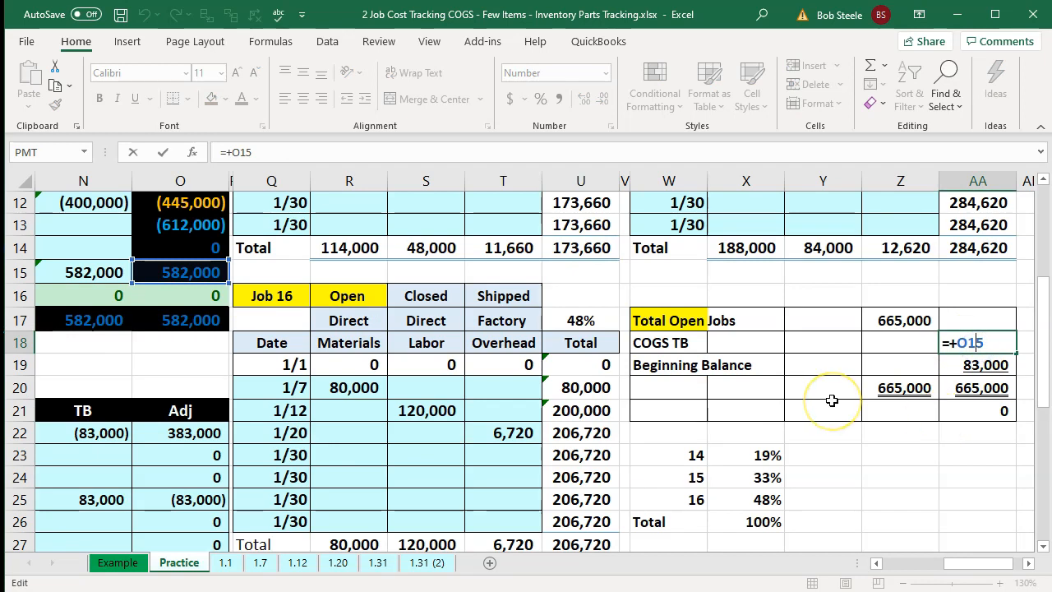
pyautogui.press('Return')
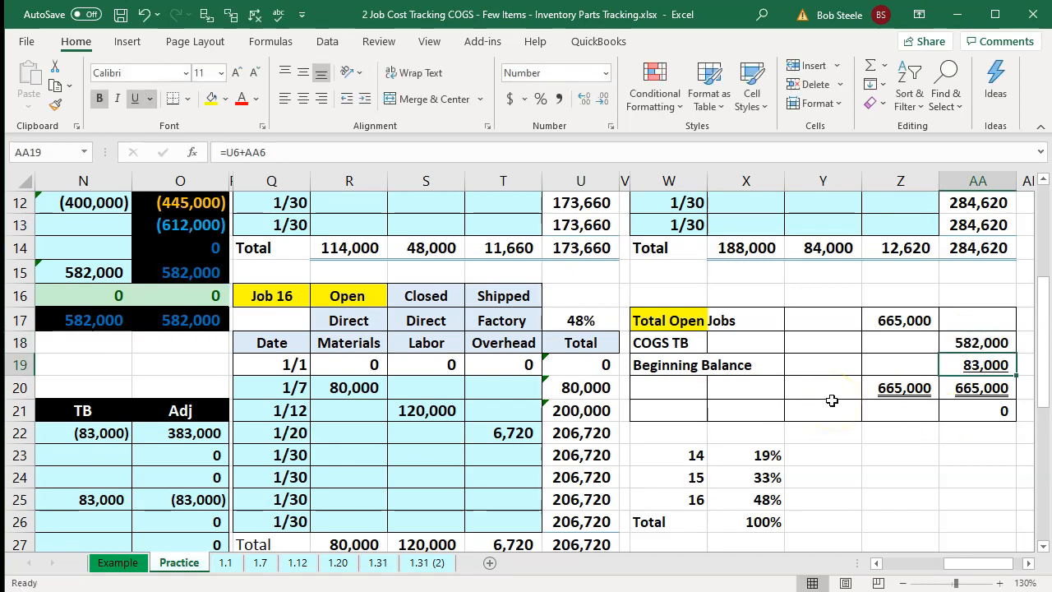
pyautogui.doubleClick(977, 370)
pyautogui.scroll(3, 912, 444)
pyautogui.press('Return')
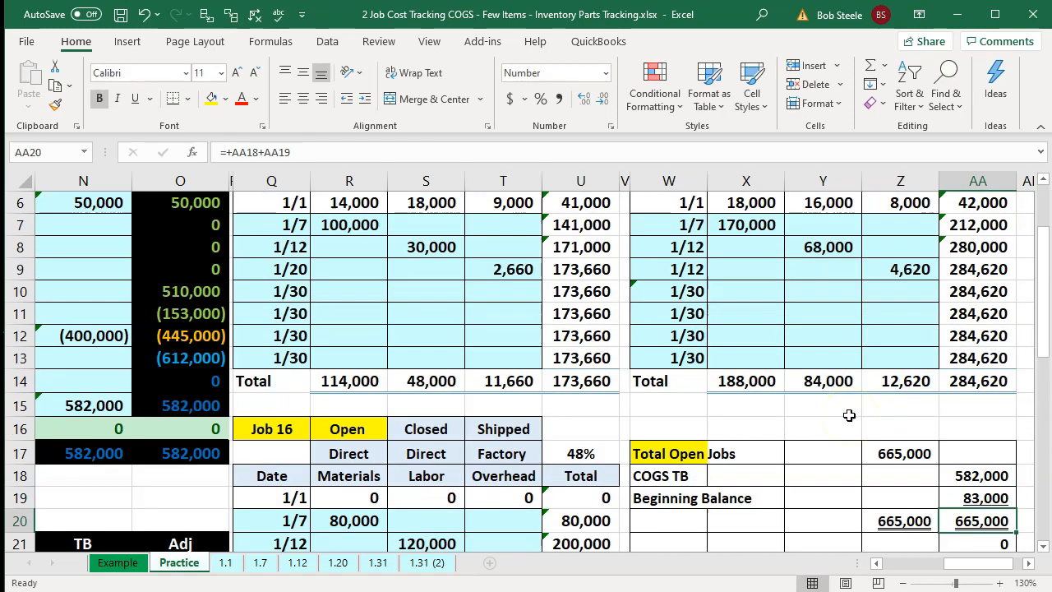
# - Enter the 1/30 journal entry accounts by linking Cost of goods sold and Cash from the entries above
pyautogui.press('Left')
pyautogui.press('Left')
pyautogui.press('Left')
pyautogui.press('Left')
pyautogui.press('Left')
pyautogui.press('Left')
pyautogui.press('Left')
pyautogui.press('Left')
pyautogui.press('Left')
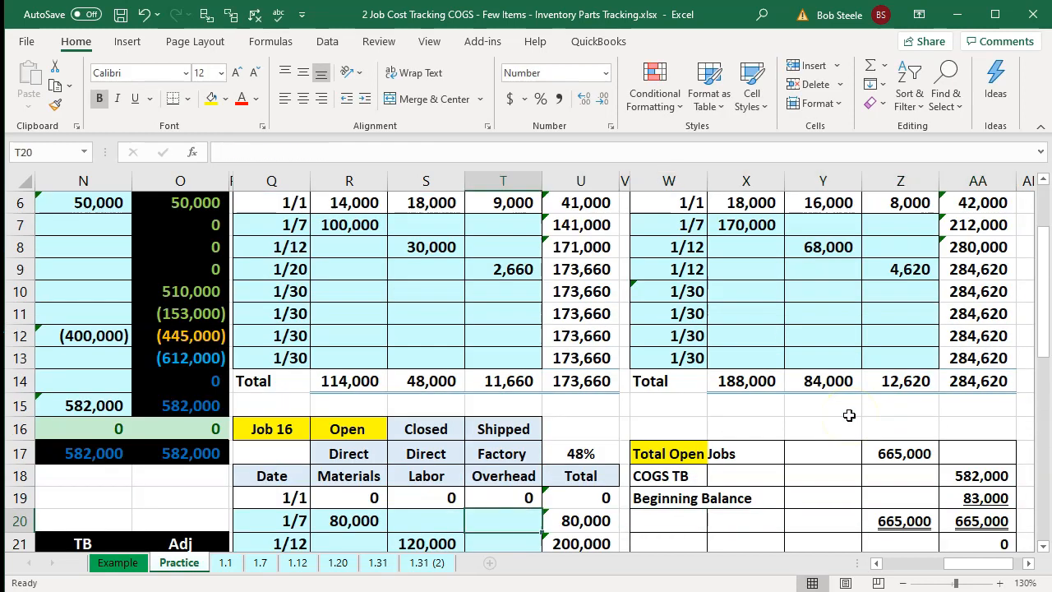
pyautogui.press('Home')
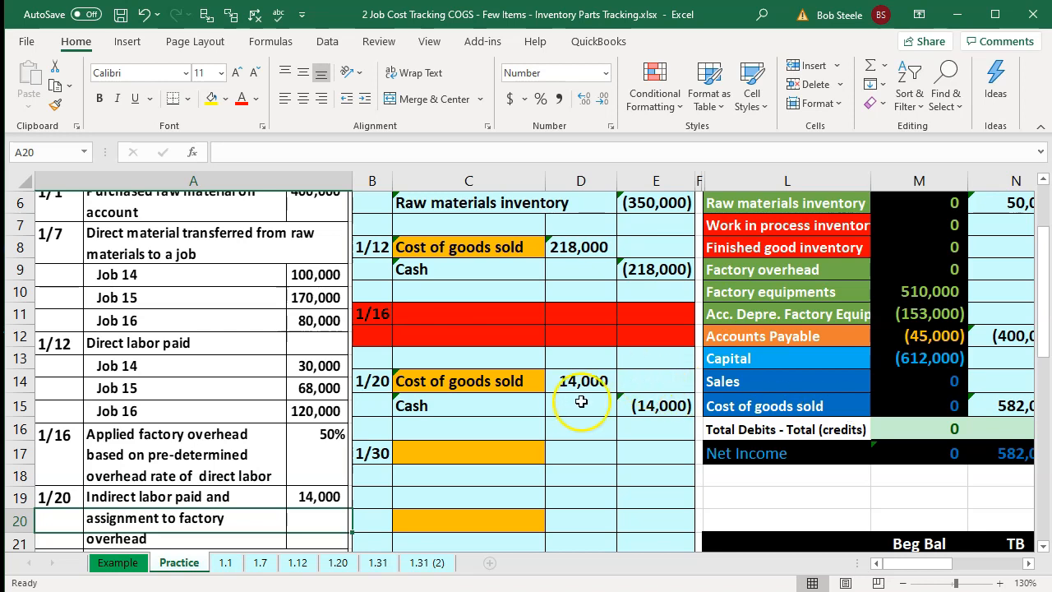
pyautogui.scroll(-2, 580, 404)
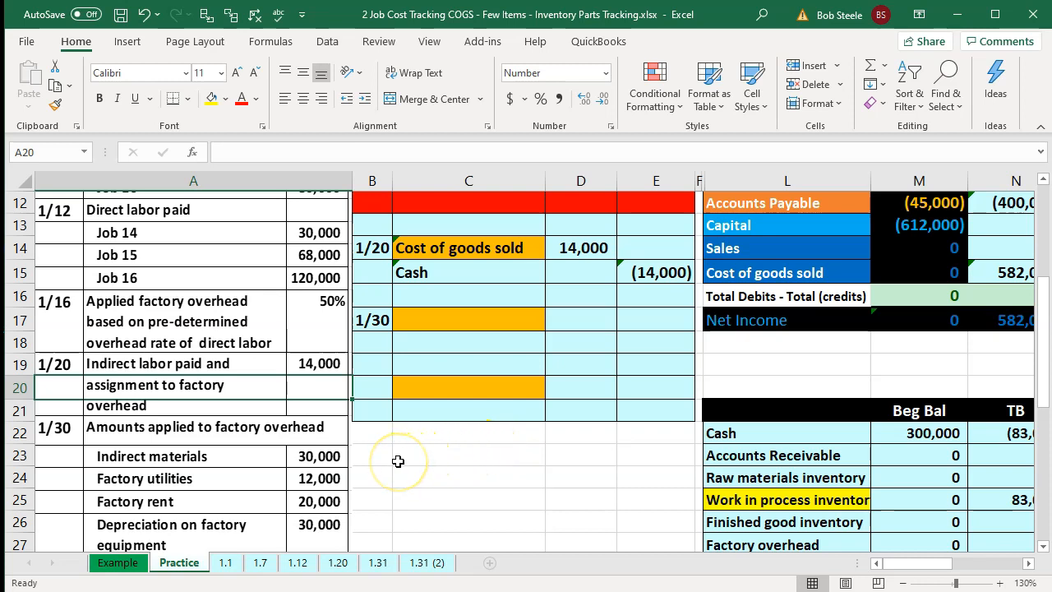
pyautogui.click(464, 321)
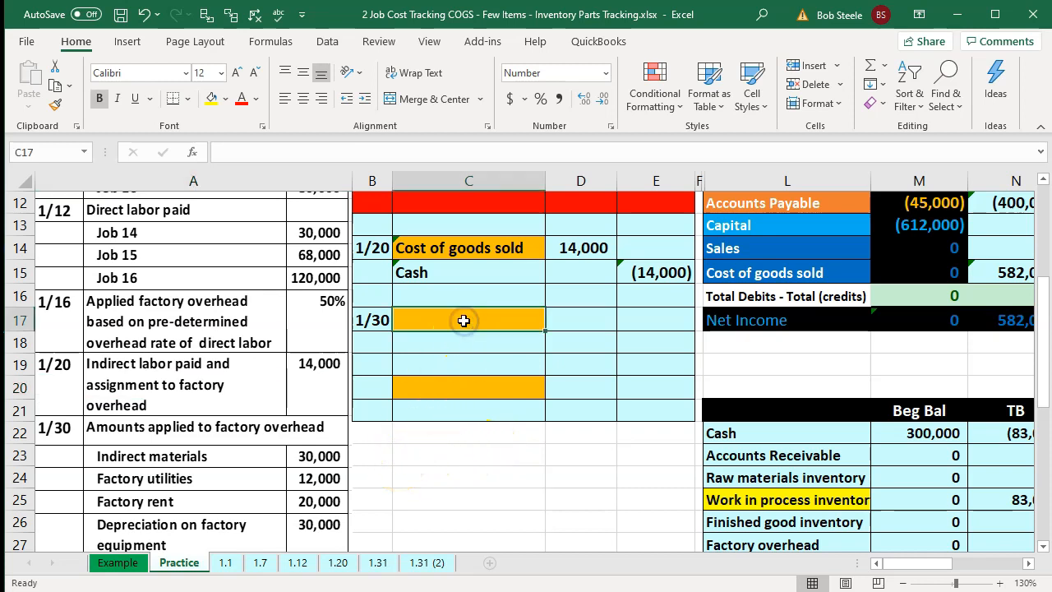
pyautogui.write('=')
pyautogui.press('Right')
pyautogui.press('Right')
pyautogui.press('Right')
pyautogui.press('Right')
pyautogui.press('Up')
pyautogui.press('Up')
pyautogui.press('Return')
pyautogui.write('=')
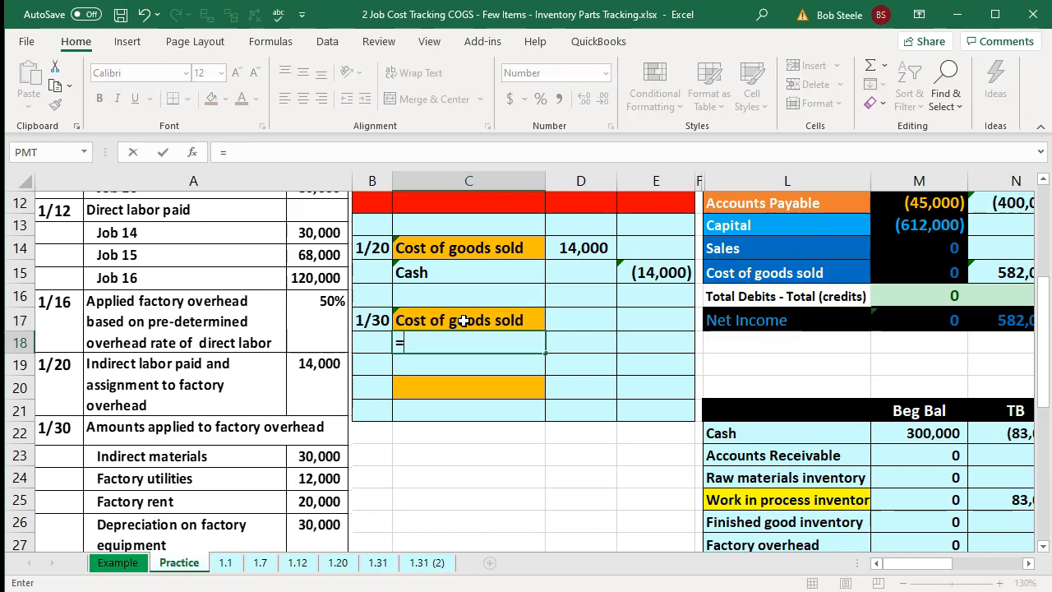
pyautogui.press('Right')
pyautogui.press('Right')
pyautogui.press('Right')
pyautogui.press('Up')
pyautogui.press('Up')
pyautogui.press('Up')
pyautogui.press('Up')
pyautogui.press('Up')
pyautogui.press('Up')
pyautogui.press('Up')
pyautogui.press('Up')
pyautogui.press('Up')
pyautogui.press('Up')
pyautogui.press('Up')
pyautogui.press('Up')
pyautogui.press('Up')
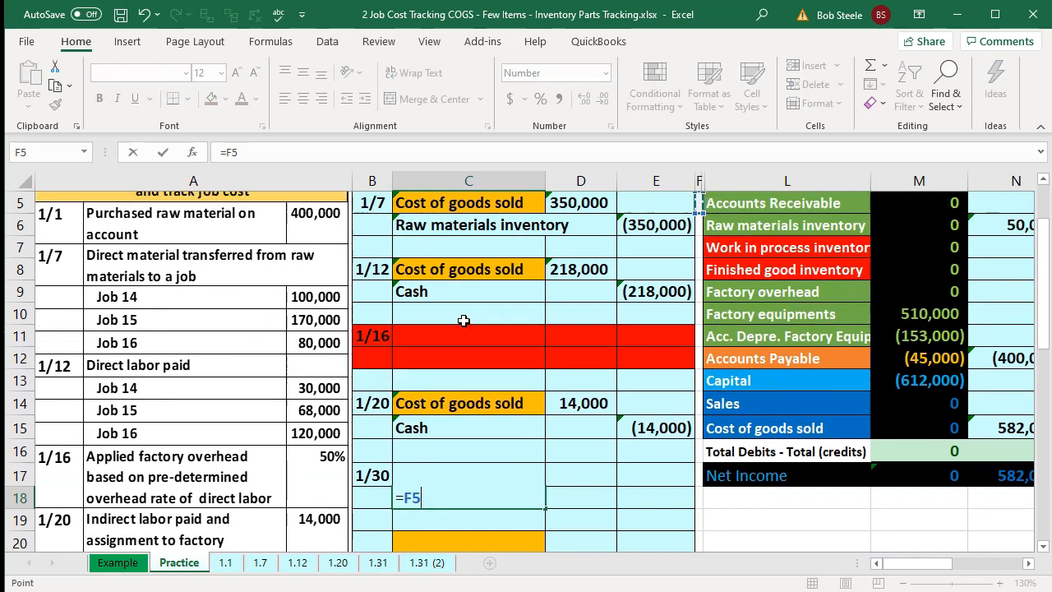
pyautogui.press('Up')
pyautogui.press('Up')
# - Enter a 30,000 Cost of goods sold debit and a Cash credit equal to its negative for the 1/30 entry
pyautogui.press('Right')
pyautogui.press('Down')
pyautogui.press('Return')
pyautogui.press('Down')
pyautogui.press('Down')
pyautogui.press('Down')
pyautogui.press('Down')
pyautogui.press('Down')
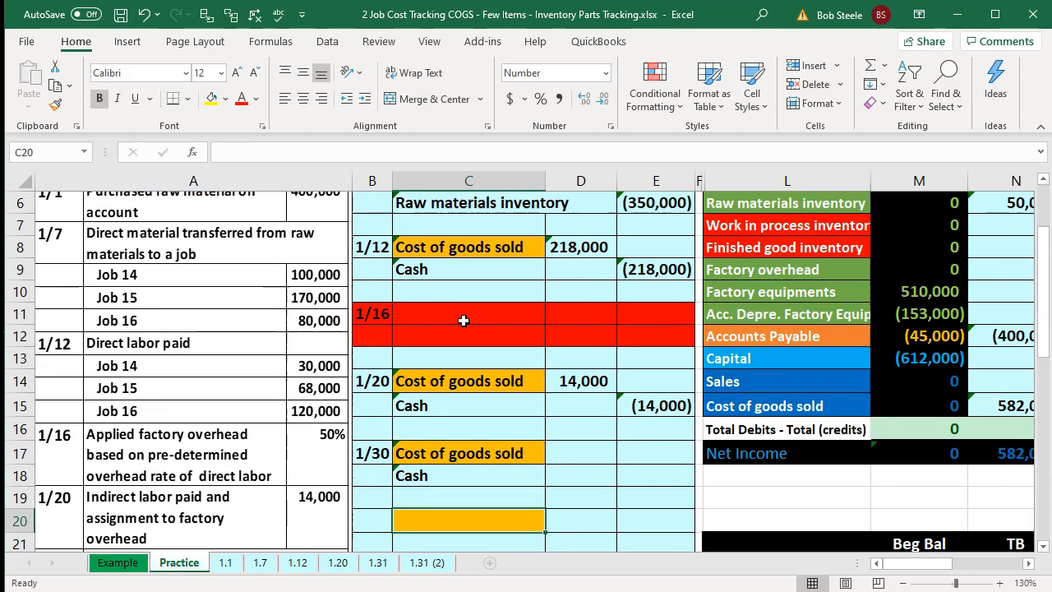
pyautogui.press('Right')
pyautogui.press('Up')
pyautogui.press('Up')
pyautogui.press('Up')
pyautogui.press('Up')
pyautogui.press('Up')
pyautogui.press('Up')
pyautogui.press('Up')
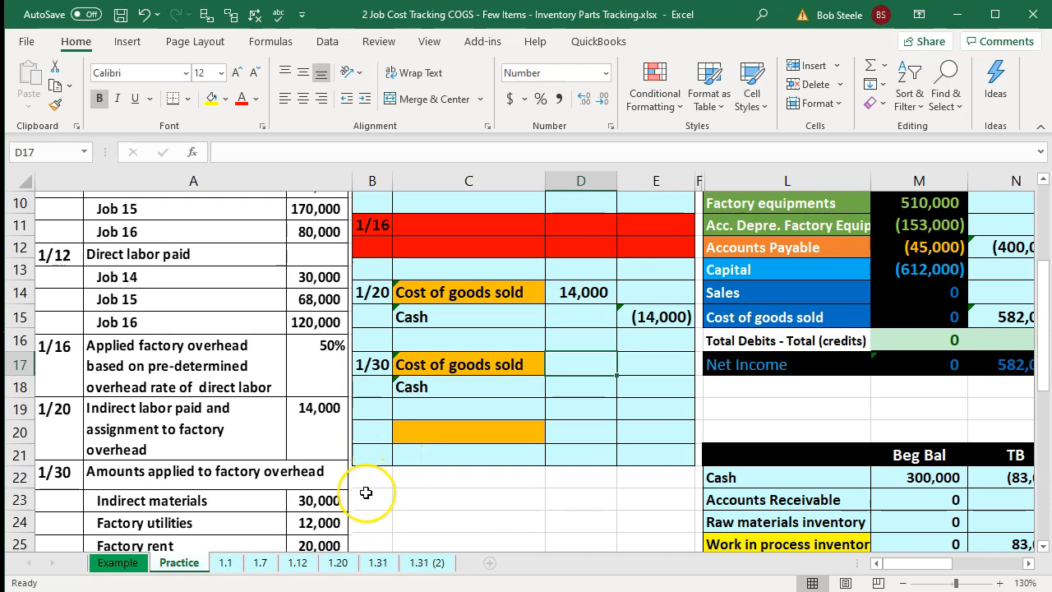
pyautogui.write('30')
pyautogui.write('0')
pyautogui.press('Return')
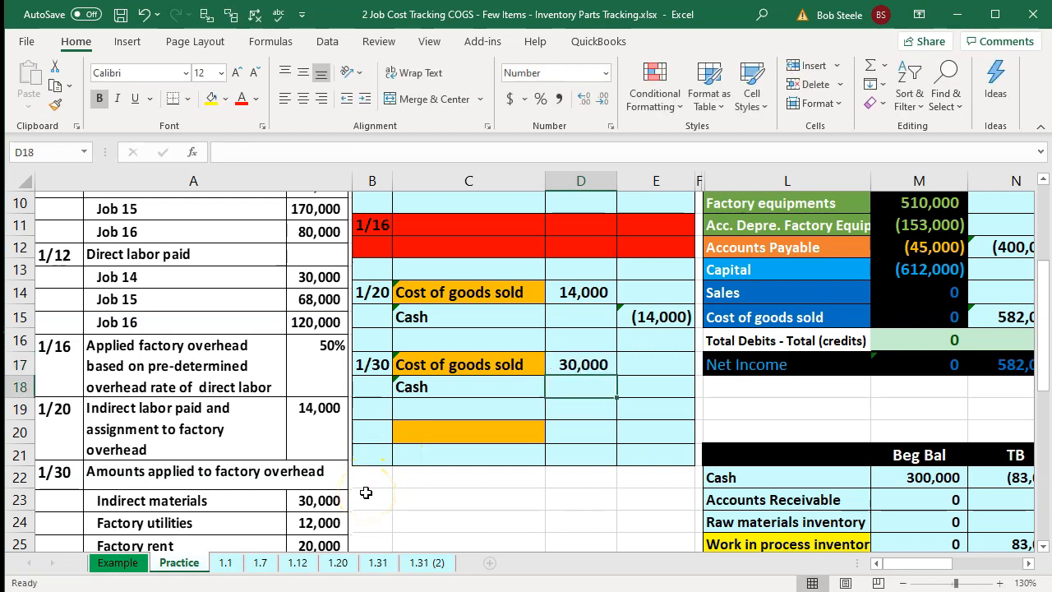
pyautogui.press('Right')
pyautogui.write('=-')
pyautogui.press('Left')
pyautogui.press('Up')
pyautogui.press('Return')
pyautogui.press('Right')
pyautogui.press('Right')
pyautogui.press('Right')
pyautogui.press('Right')
pyautogui.press('Right')
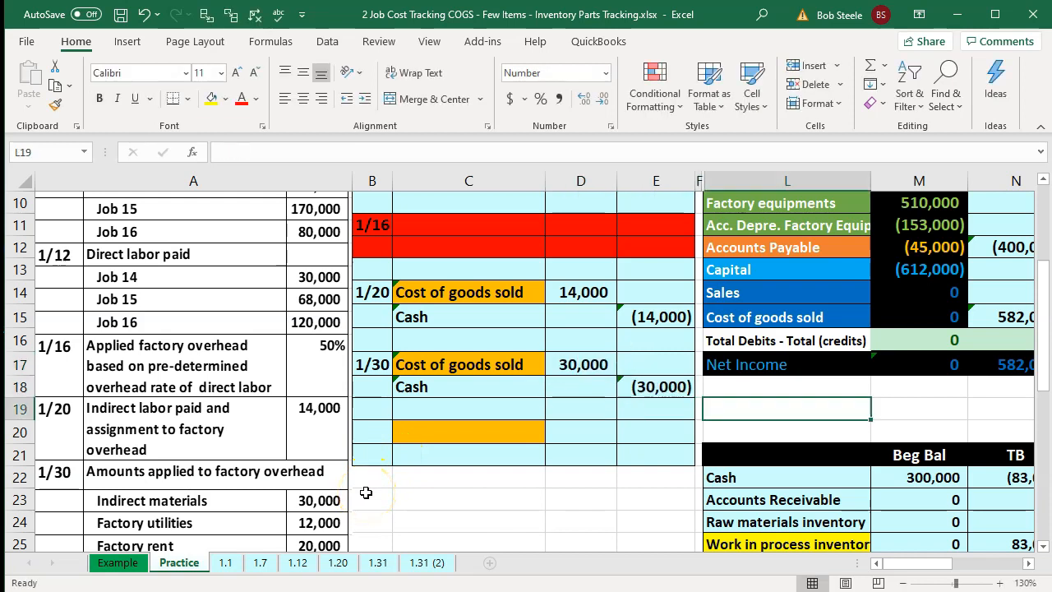
# - Add the 1/30 Cost of goods sold debit to the trial balance's Cost of goods sold entries formula
pyautogui.press('Up')
pyautogui.press('Up')
pyautogui.press('Up')
pyautogui.press('Up')
pyautogui.press('Left')
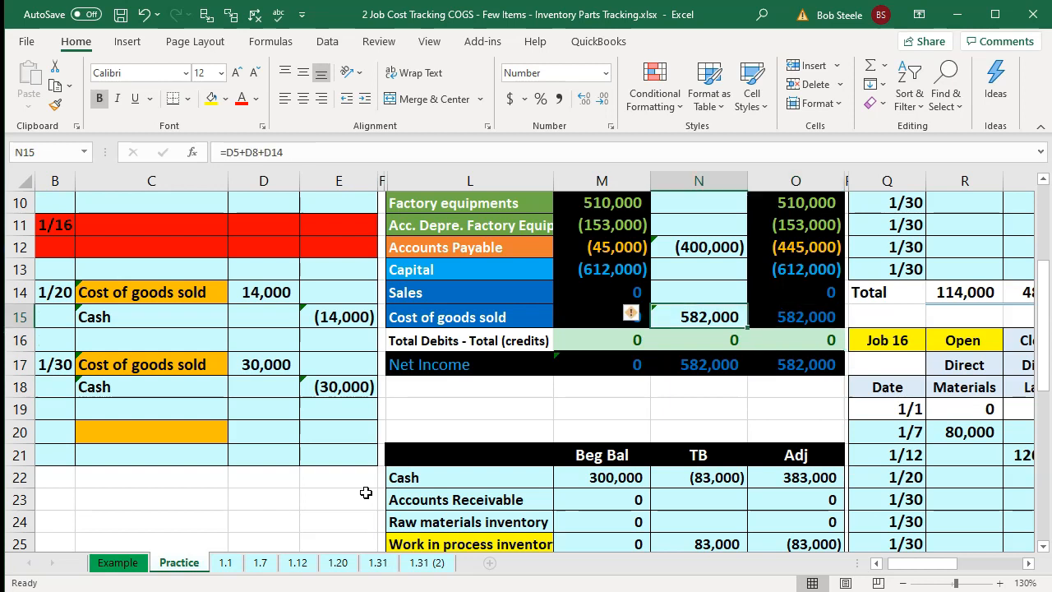
pyautogui.press('F2')
pyautogui.write('+')
pyautogui.press('Left')
pyautogui.press('Left')
pyautogui.press('Left')
pyautogui.press('Left')
pyautogui.press('Left')
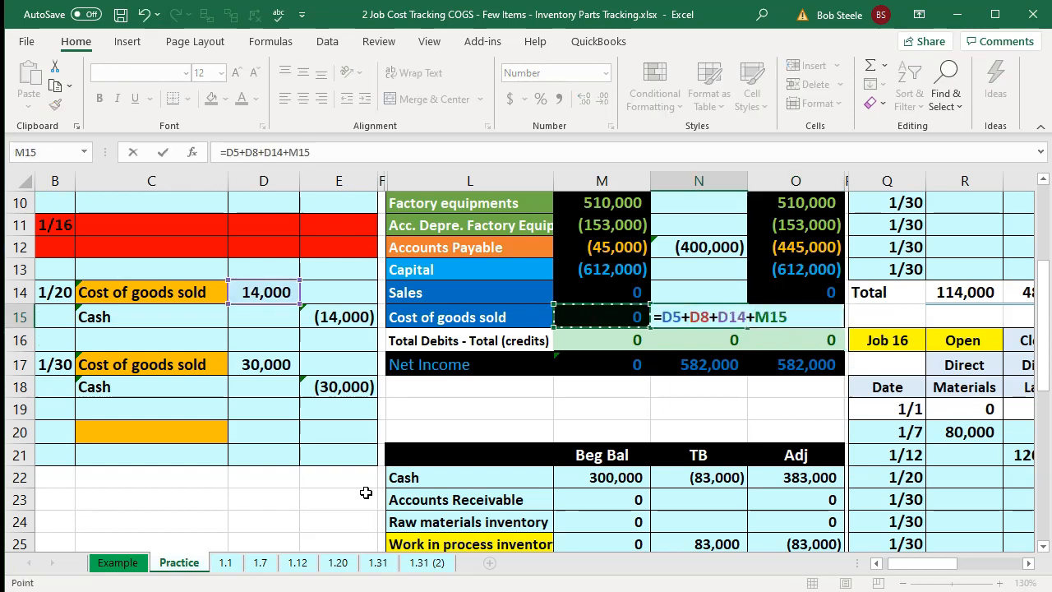
pyautogui.press('Down')
pyautogui.press('Down')
pyautogui.press('Return')
# - Add the 1/30 Cash credit to the trial balance's Cash entries formula
pyautogui.press('Up')
pyautogui.press('Up')
pyautogui.press('Up')
pyautogui.press('Up')
pyautogui.press('Up')
pyautogui.press('Up')
pyautogui.press('Up')
pyautogui.press('Up')
pyautogui.press('Up')
pyautogui.press('Up')
pyautogui.press('Up')
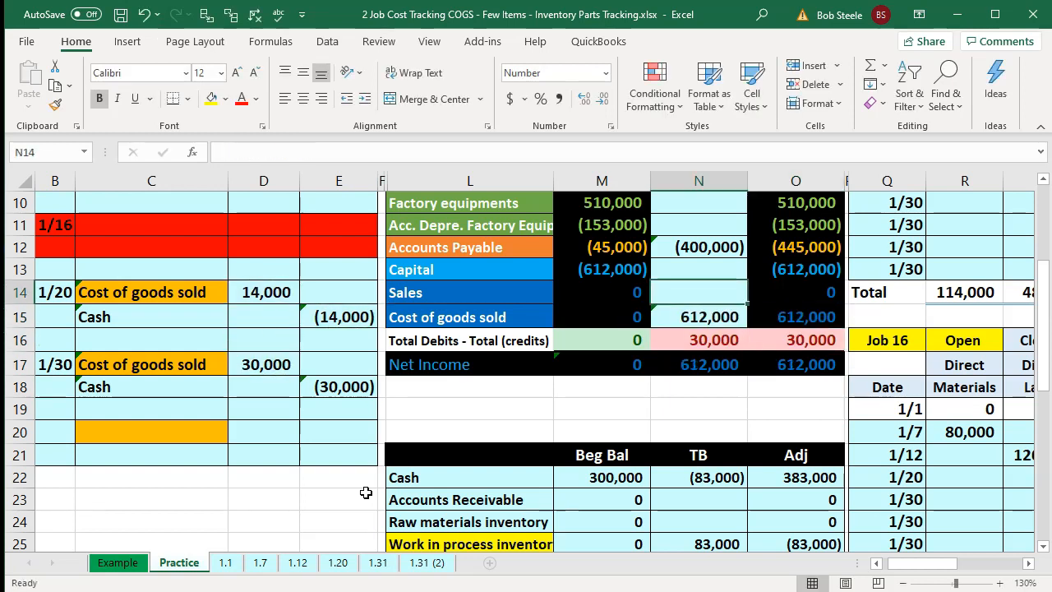
pyautogui.press('Up')
pyautogui.press('Up')
pyautogui.press('Up')
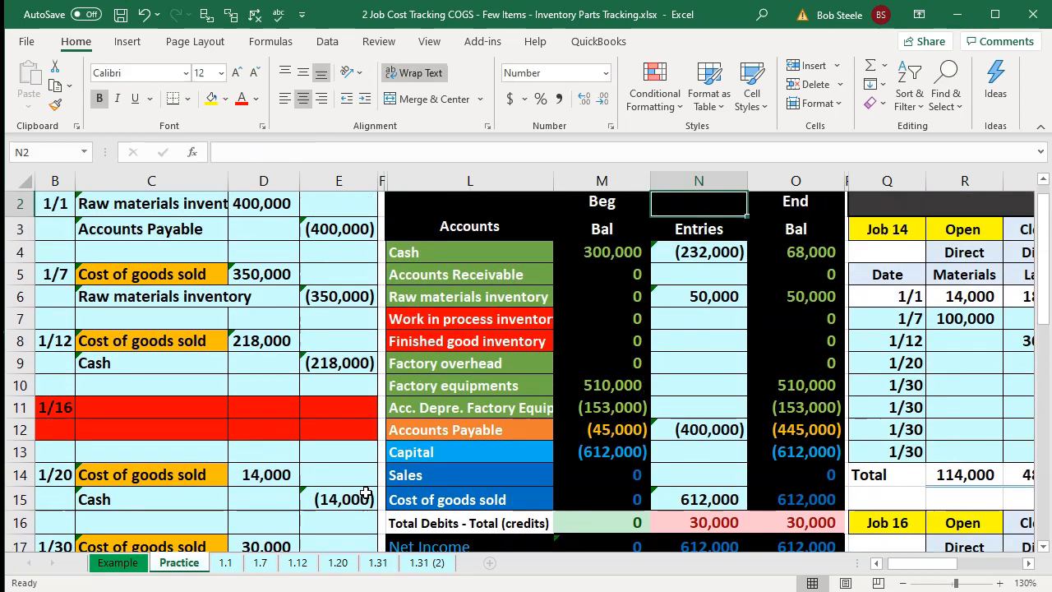
pyautogui.press('Down')
pyautogui.press('Down')
pyautogui.press('F2')
pyautogui.write('+')
pyautogui.press('Down')
pyautogui.press('Down')
pyautogui.press('Down')
pyautogui.press('Down')
pyautogui.press('Down')
pyautogui.press('Down')
pyautogui.press('Down')
pyautogui.press('Down')
pyautogui.press('Down')
pyautogui.press('Down')
pyautogui.press('Down')
pyautogui.press('Down')
pyautogui.press('Down')
pyautogui.press('Down')
pyautogui.press('Down')
pyautogui.press('Down')
pyautogui.press('Down')
pyautogui.press('Down')
pyautogui.press('Left')
pyautogui.press('Left')
pyautogui.press('Left')
pyautogui.press('Left')
pyautogui.press('Up')
pyautogui.press('Up')
pyautogui.press('Up')
pyautogui.press('Up')
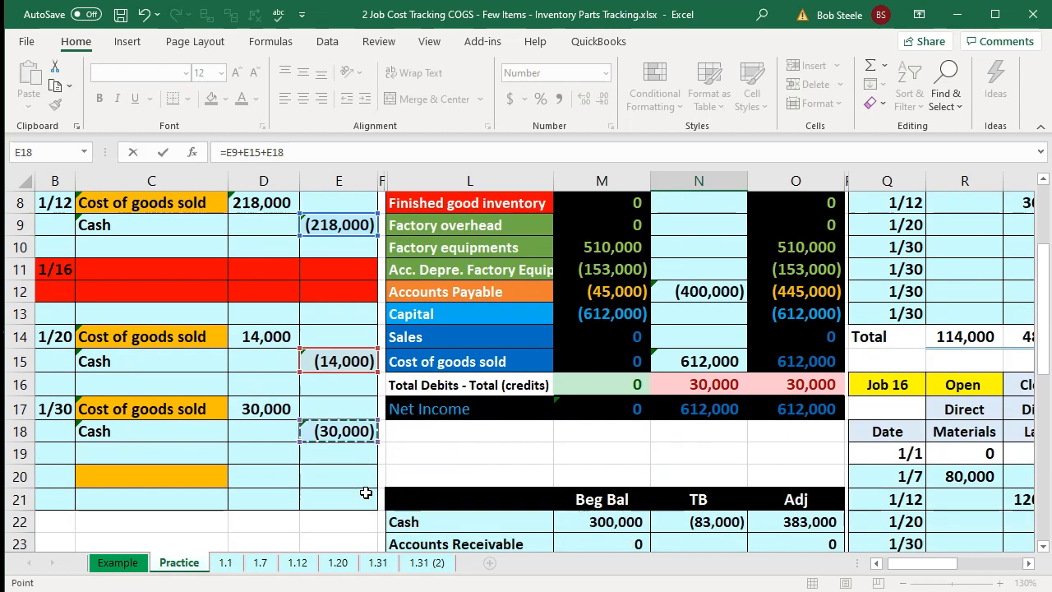
pyautogui.press('Return')
pyautogui.scroll(1, 403, 494)
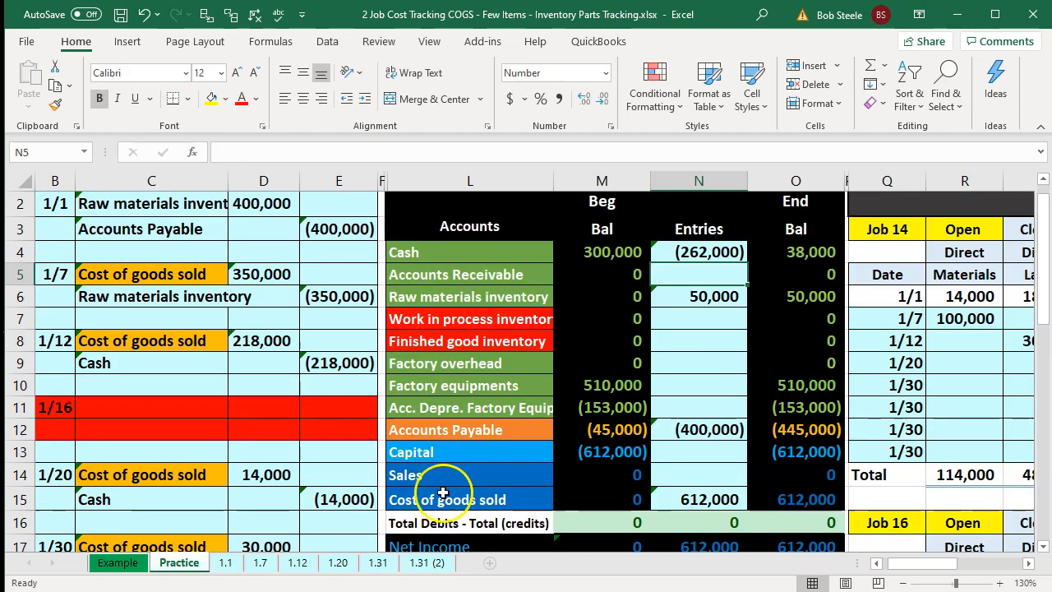
# - Check the trial balance totals and review each job's overhead percentage in the job cost records
pyautogui.click(785, 524)
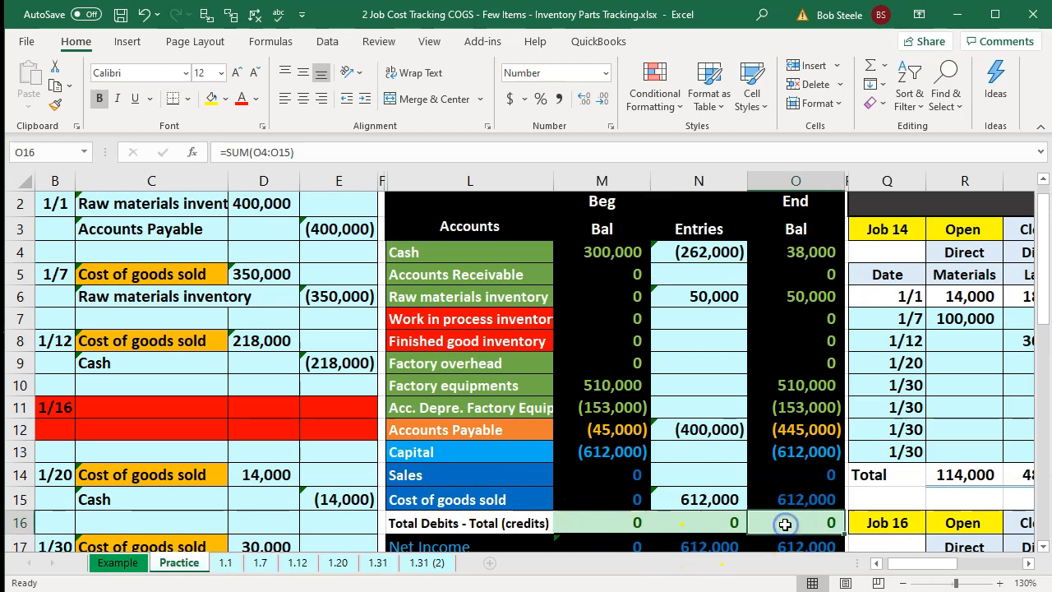
pyautogui.press('Up')
pyautogui.press('Right')
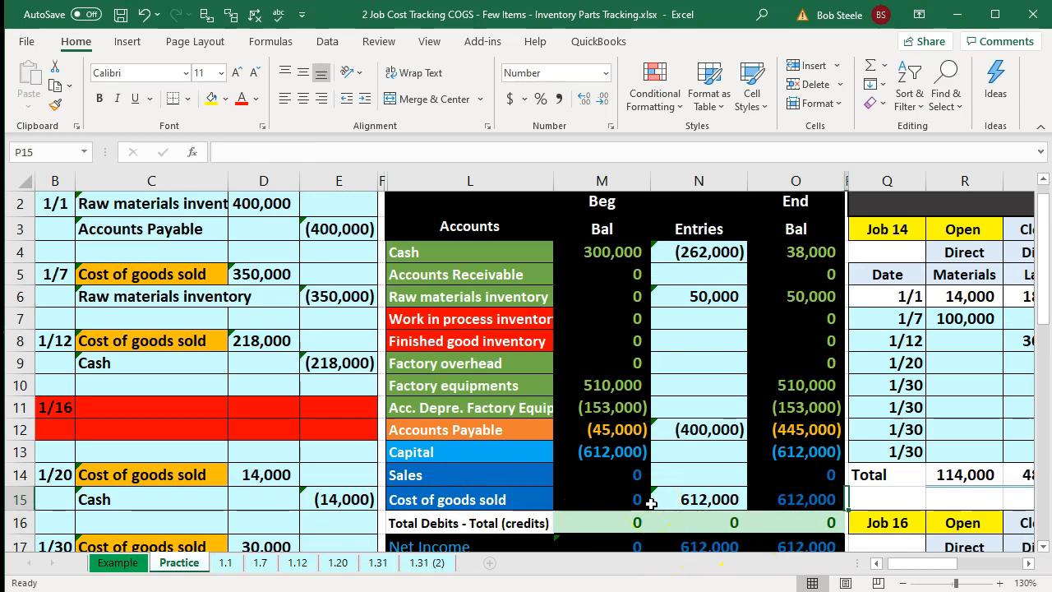
pyautogui.press('Right')
pyautogui.press('Right')
pyautogui.press('Right')
pyautogui.press('Right')
pyautogui.press('Right')
pyautogui.press('Right')
pyautogui.press('Right')
pyautogui.press('Right')
pyautogui.press('Right')
pyautogui.press('Right')
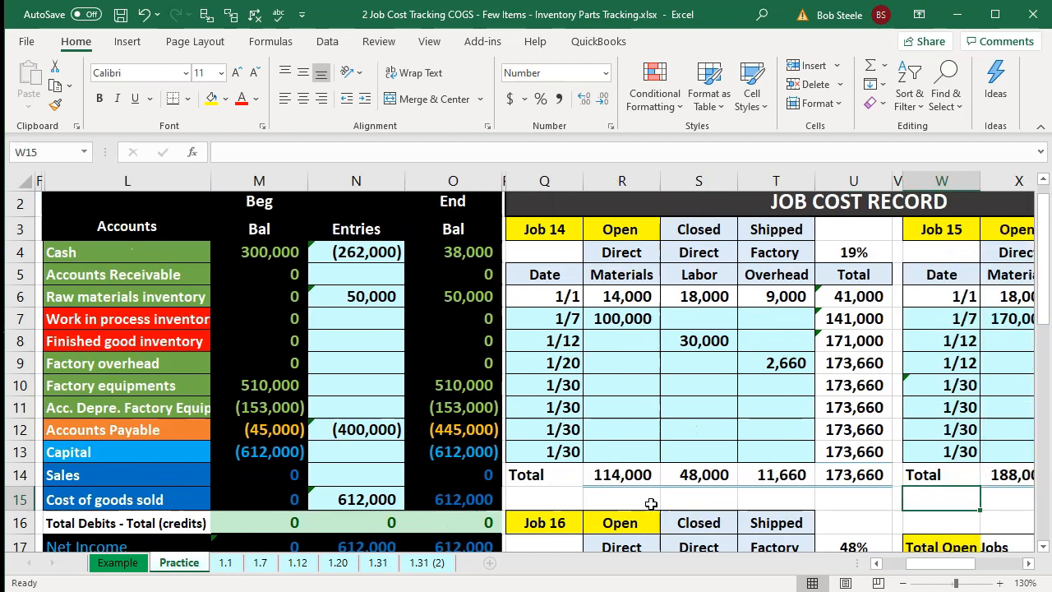
pyautogui.press('Left')
pyautogui.press('Left')
pyautogui.press('Left')
pyautogui.press('Left')
pyautogui.press('Left')
pyautogui.press('Left')
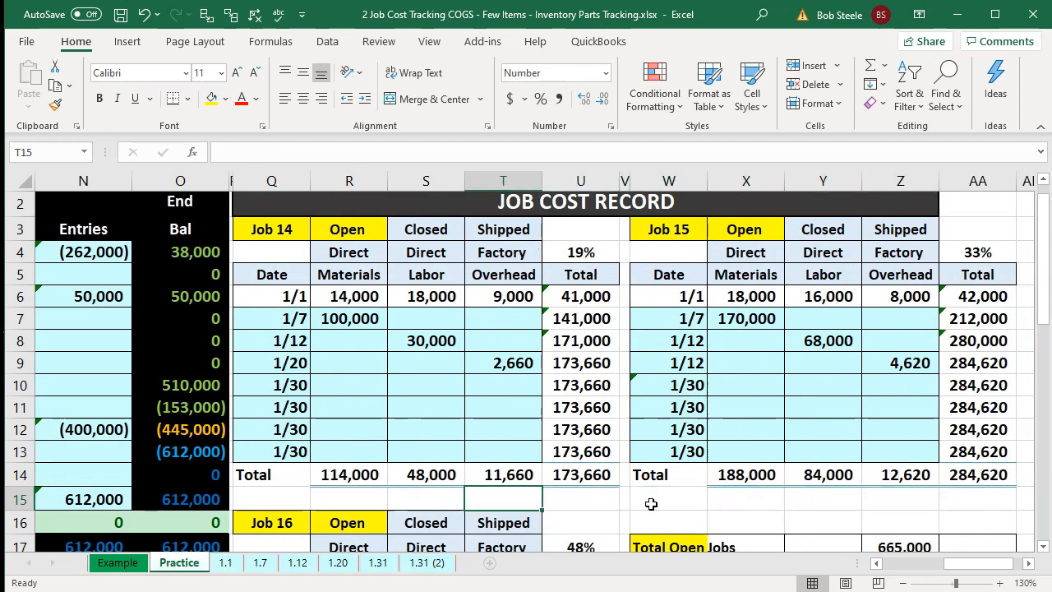
pyautogui.press('Up')
pyautogui.press('Up')
pyautogui.press('Up')
pyautogui.press('Up')
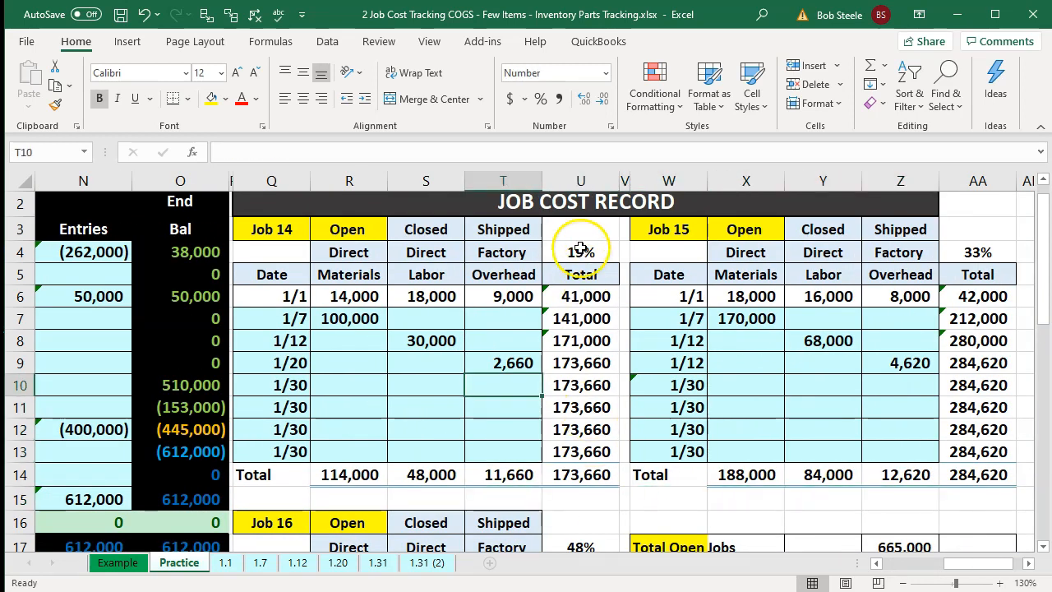
pyautogui.click(581, 253)
pyautogui.click(957, 257)
pyautogui.scroll(-1, 691, 444)
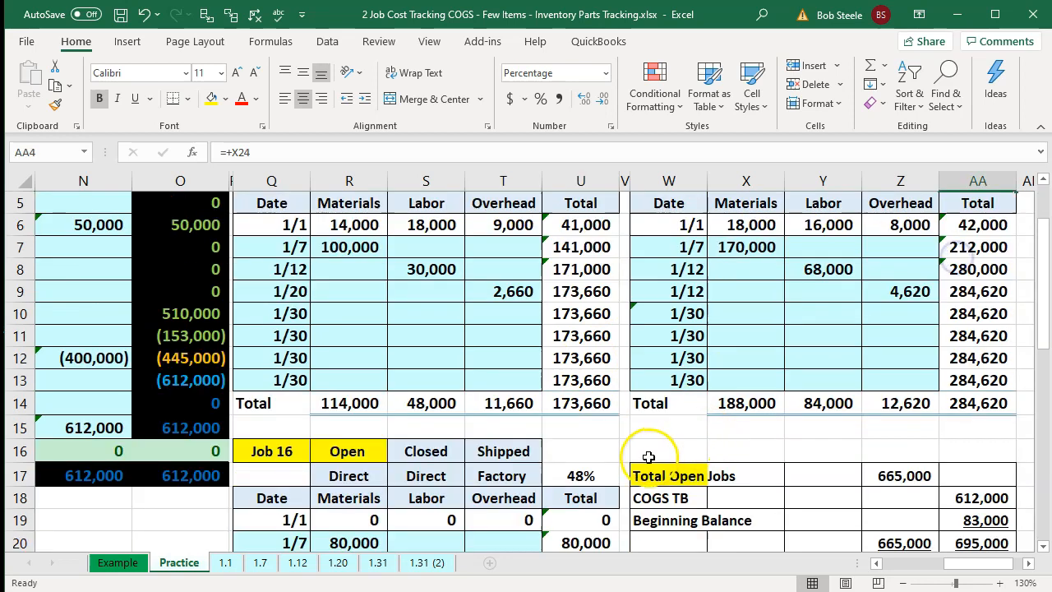
pyautogui.click(590, 477)
pyautogui.scroll(1, 523, 378)
pyautogui.click(524, 382)
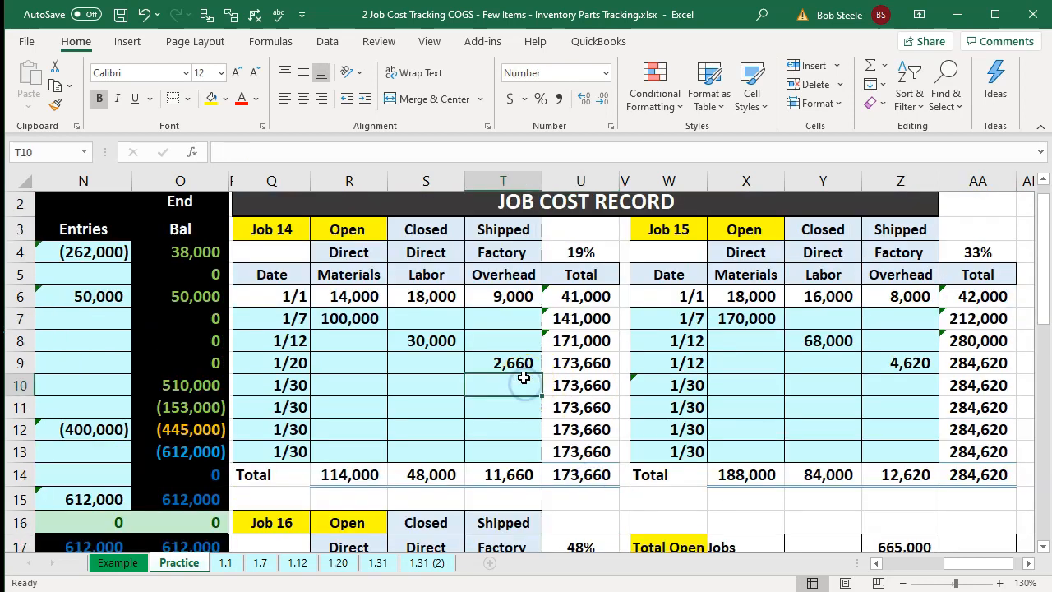
# - Allocate 30,000 to Job 14's 1/30 factory overhead by multiplying it by Job 14's percentage
pyautogui.write('=')
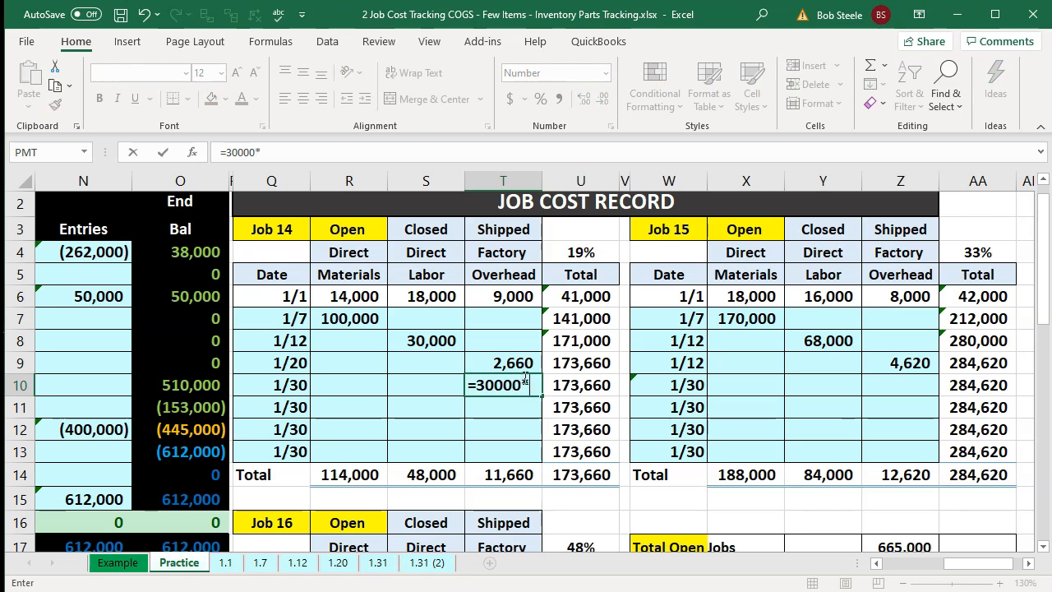
pyautogui.write('30000*')
pyautogui.click(594, 253)
pyautogui.press('Return')
pyautogui.press('Right')
pyautogui.press('Right')
pyautogui.press('Right')
pyautogui.press('Right')
pyautogui.press('Right')
pyautogui.press('Right')
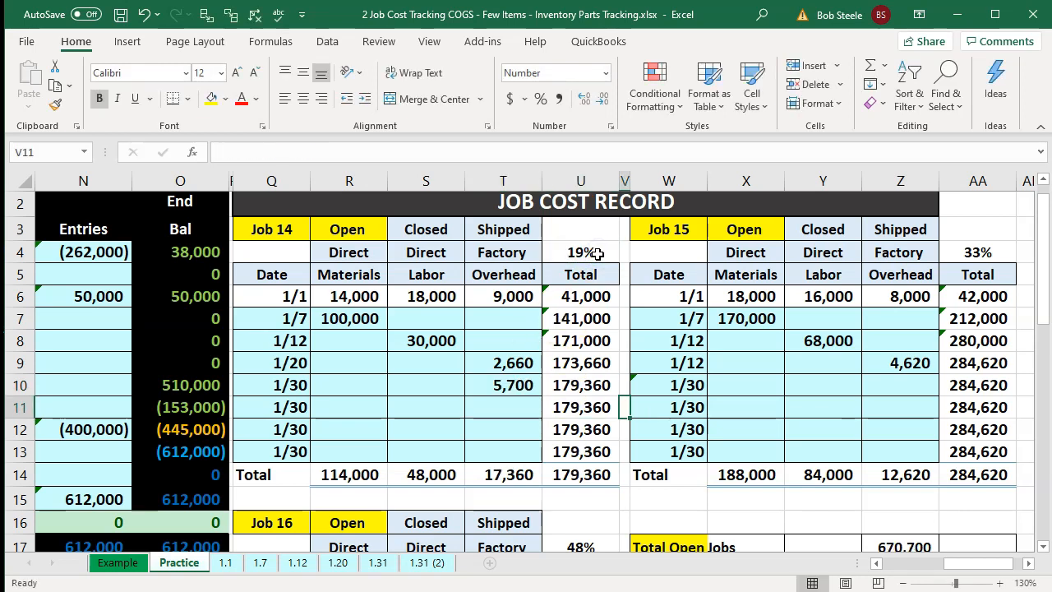
# - Allocate 30,000 to Job 15's 1/30 factory overhead by multiplying it by Job 15's percentage
pyautogui.press('Up')
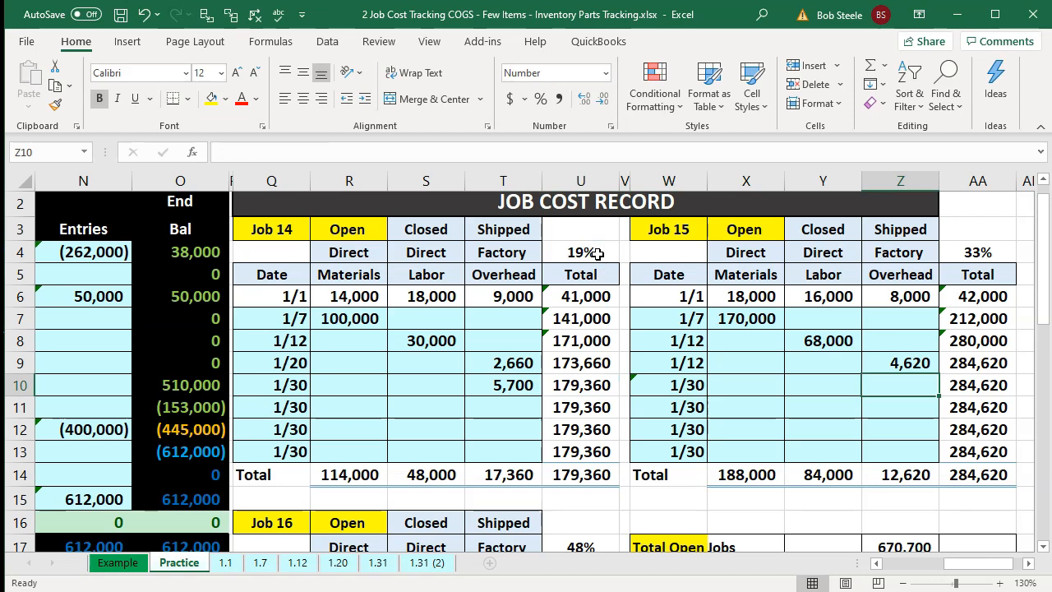
pyautogui.write('=')
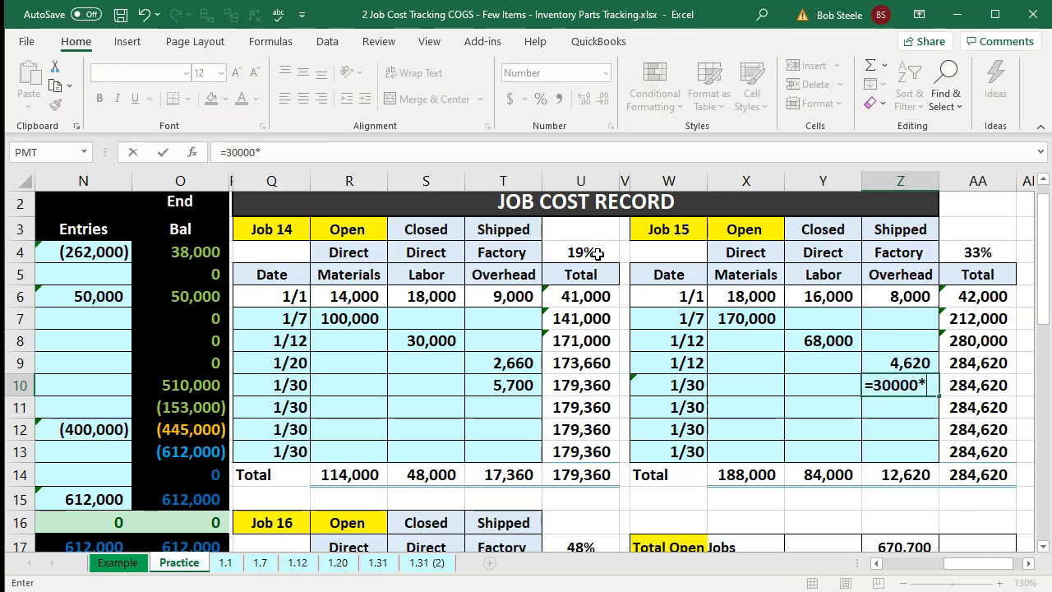
pyautogui.write('30000*')
pyautogui.press('Up')
pyautogui.press('Up')
pyautogui.press('Up')
pyautogui.press('Up')
pyautogui.press('Up')
pyautogui.press('Up')
pyautogui.press('Right')
pyautogui.press('Return')
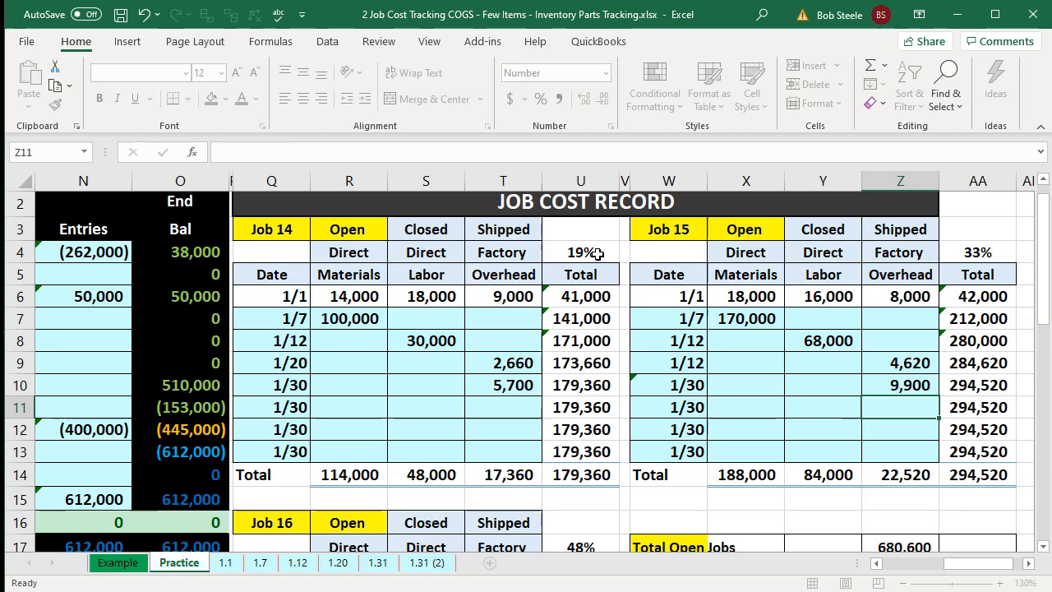
# - Allocate 30,000 to Job 16's 1/30 factory overhead by multiplying it by Job 16's percentage
pyautogui.press('Down')
pyautogui.press('Down')
pyautogui.press('Down')
pyautogui.press('Down')
pyautogui.press('Down')
pyautogui.press('Down')
pyautogui.press('Down')
pyautogui.press('Down')
pyautogui.press('Down')
pyautogui.press('Down')
pyautogui.press('Down')
pyautogui.press('Down')
pyautogui.press('Down')
pyautogui.press('Left')
pyautogui.press('Left')
pyautogui.press('Left')
pyautogui.press('Left')
pyautogui.press('Left')
pyautogui.press('Left')
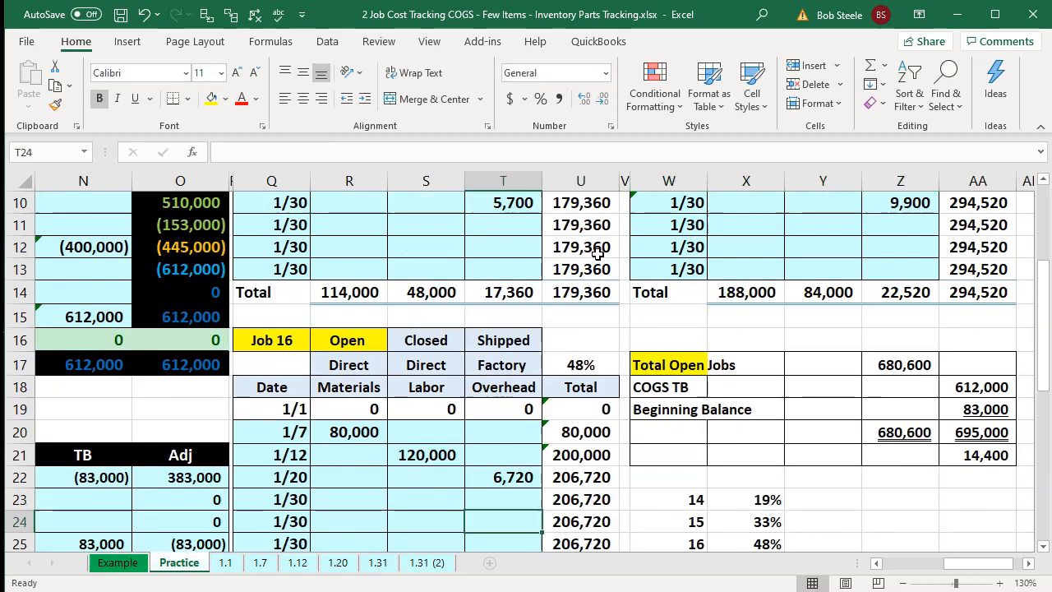
pyautogui.press('Up')
pyautogui.write('=')
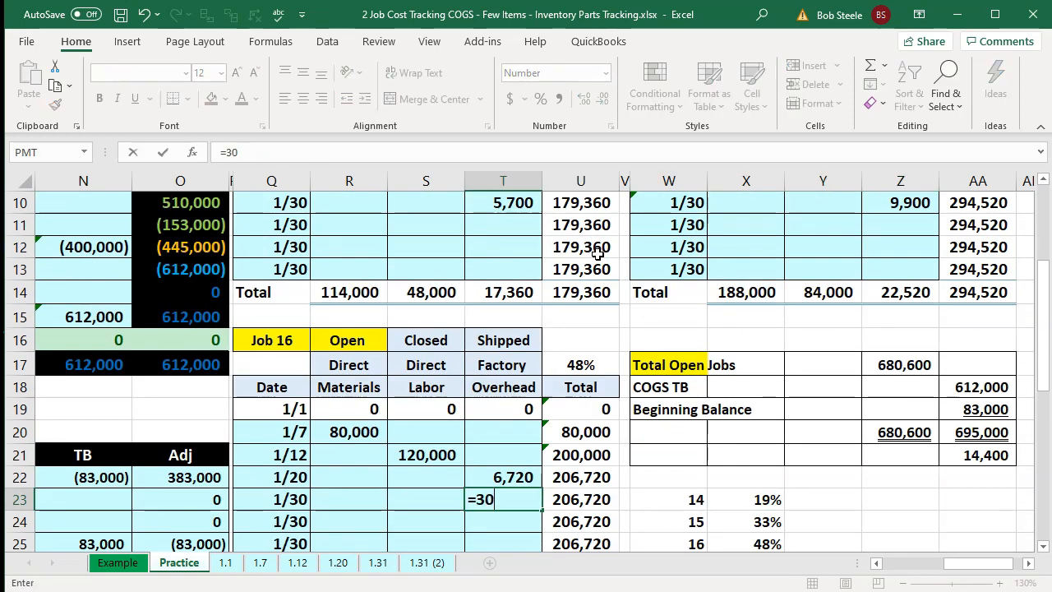
pyautogui.write('30000*')
pyautogui.press('Up')
pyautogui.press('Up')
pyautogui.press('Up')
pyautogui.press('Up')
pyautogui.press('Up')
pyautogui.press('Up')
pyautogui.press('Right')
pyautogui.press('Return')
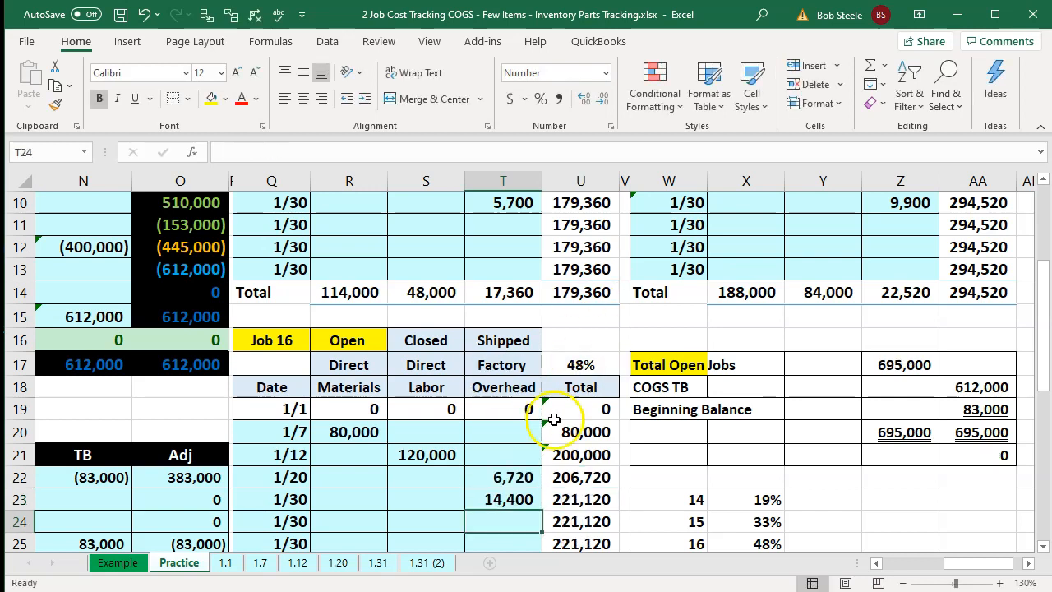
# - Check the three 1/30 overhead allocations together and review the total open jobs formula and reconciliation
pyautogui.click(506, 498)
pyautogui.keyDown('ctrl'); pyautogui.click(509, 198); pyautogui.keyUp('ctrl')
pyautogui.keyDown('ctrl'); pyautogui.click(910, 211); pyautogui.keyUp('ctrl')
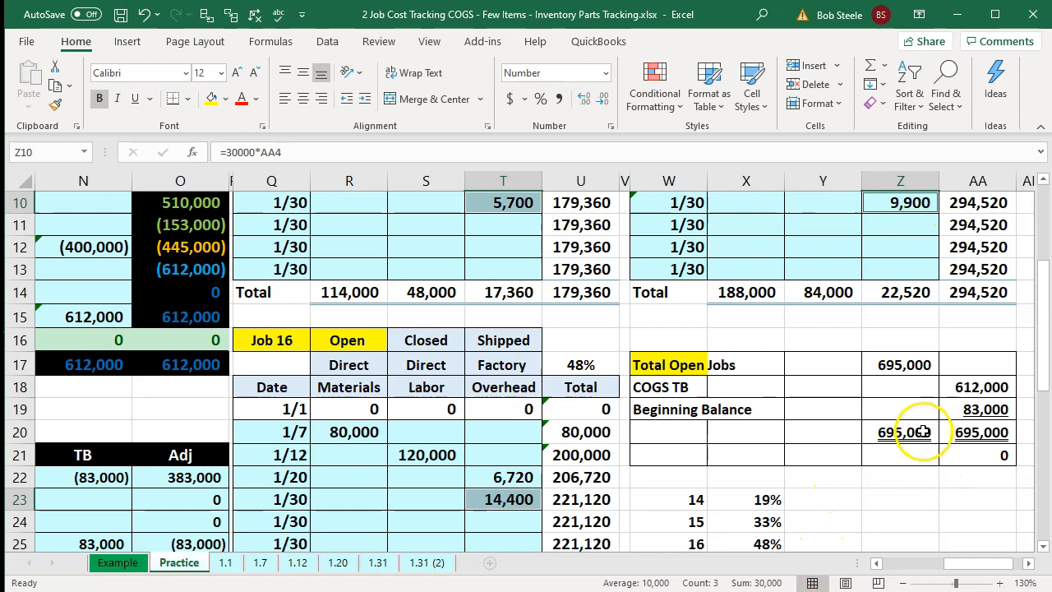
pyautogui.doubleClick(905, 365)
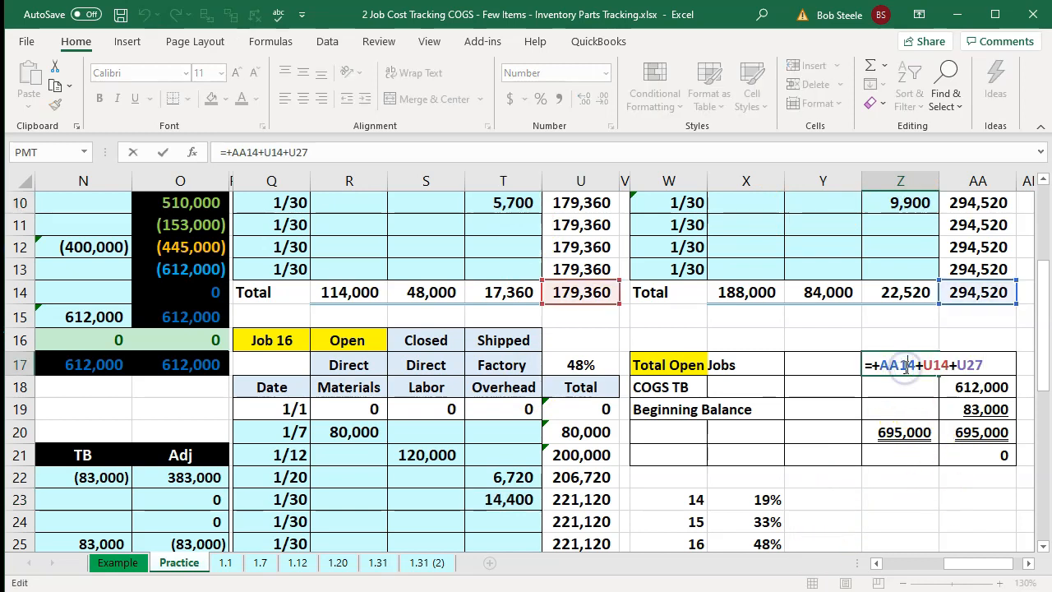
pyautogui.press('Return')
pyautogui.click(896, 422)
pyautogui.press('Right')
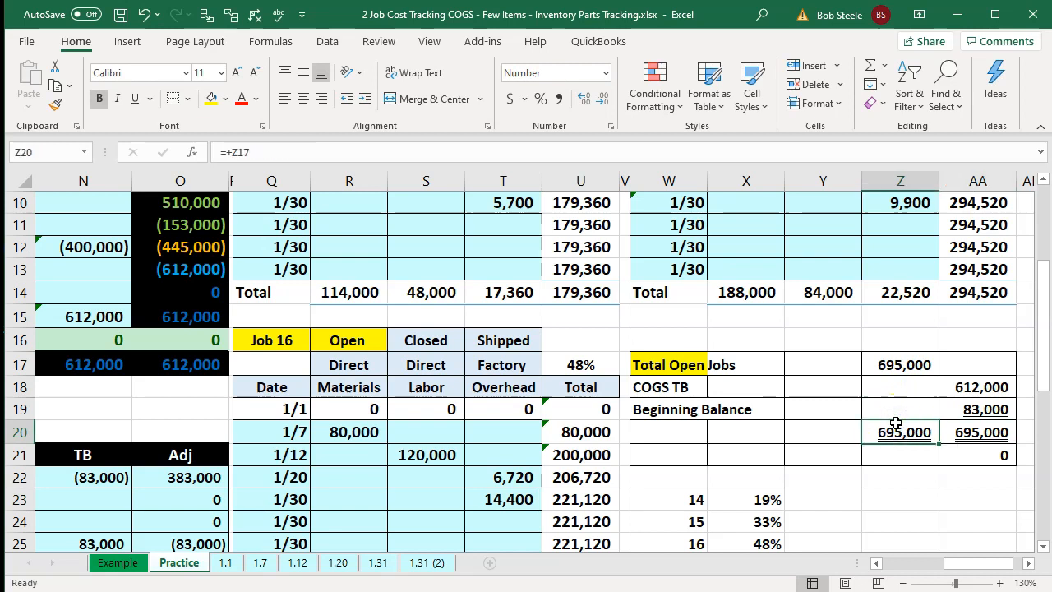
pyautogui.press('Left')
pyautogui.press('Left')
pyautogui.press('Left')
pyautogui.press('Left')
pyautogui.press('Left')
pyautogui.press('Left')
pyautogui.press('Left')
pyautogui.press('Left')
pyautogui.press('Left')
pyautogui.press('Left')
pyautogui.press('Left')
pyautogui.press('Left')
pyautogui.press('Left')
pyautogui.press('Left')
pyautogui.press('Left')
pyautogui.press('Left')
pyautogui.press('Left')
pyautogui.press('Left')
pyautogui.press('Left')
pyautogui.press('Left')
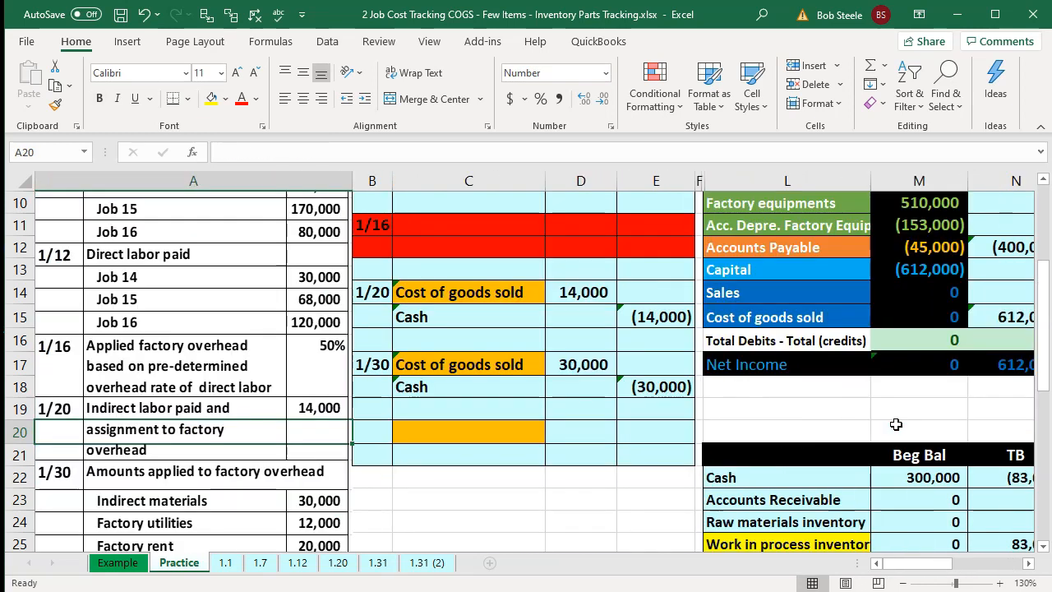
# - Enter the next entry's accounts by linking Cost of goods sold and Cash from the entries above
pyautogui.click(499, 433)
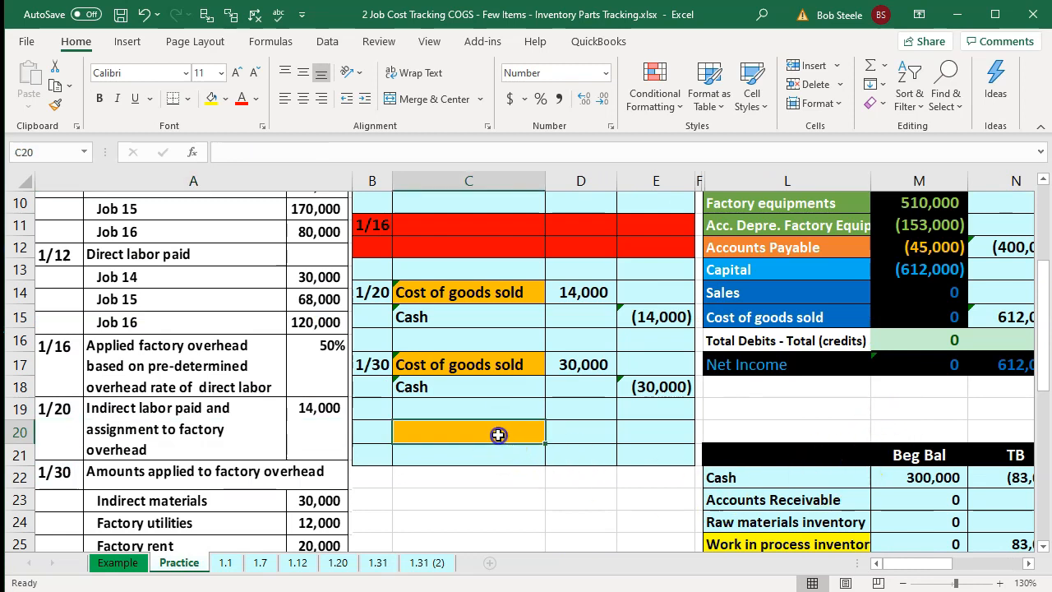
pyautogui.write('=')
pyautogui.press('Right')
pyautogui.press('Right')
pyautogui.press('Right')
pyautogui.press('Right')
pyautogui.press('Up')
pyautogui.press('Up')
pyautogui.press('Up')
pyautogui.press('Up')
pyautogui.press('Up')
pyautogui.press('Return')
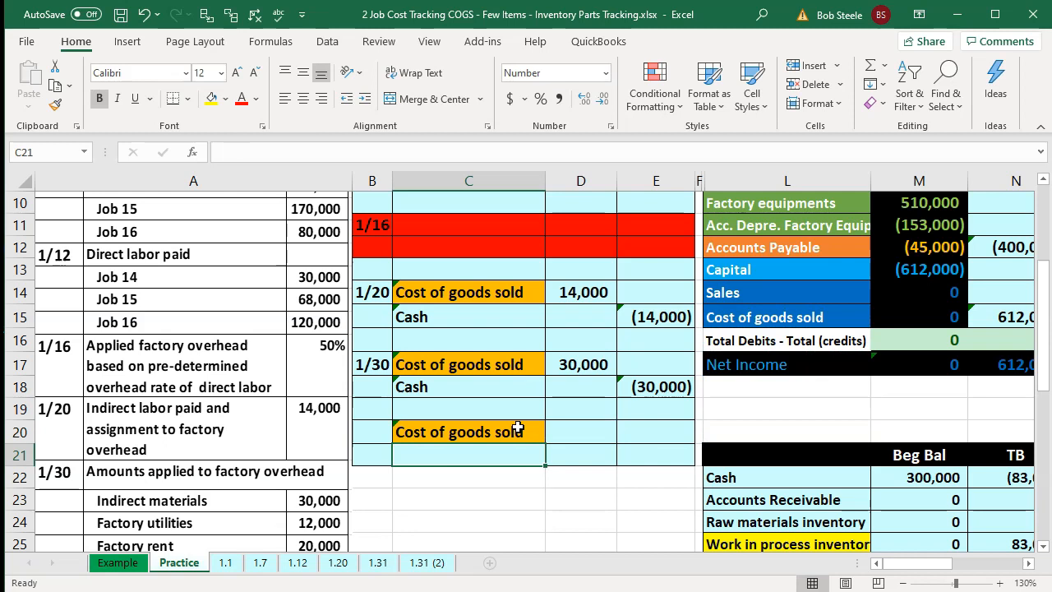
pyautogui.write('=')
pyautogui.press('Right')
pyautogui.press('Right')
pyautogui.press('Right')
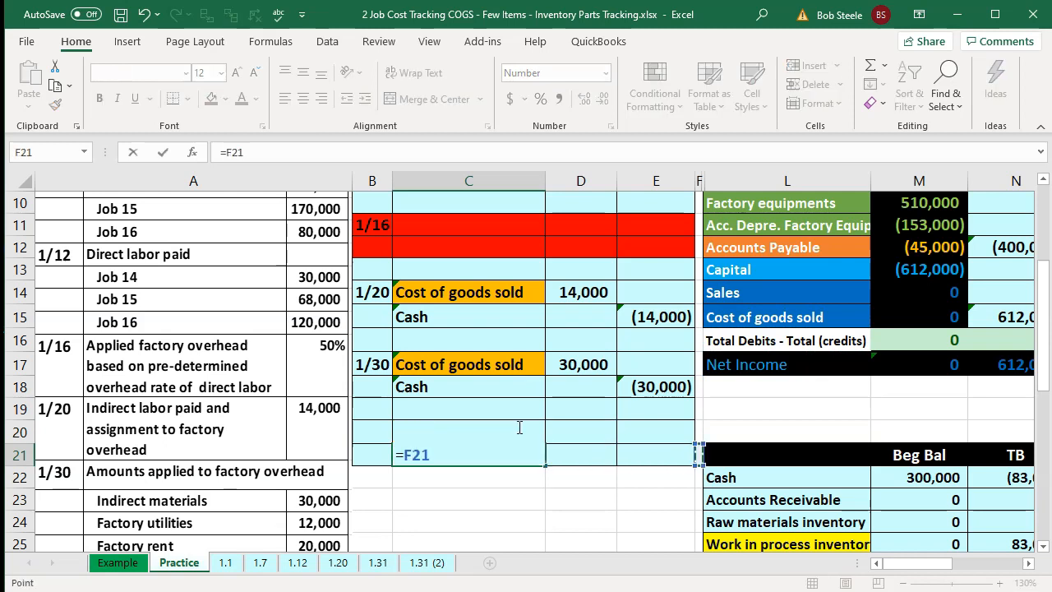
pyautogui.press('Up')
pyautogui.press('Up')
pyautogui.press('Up')
pyautogui.press('Up')
pyautogui.press('Up')
pyautogui.press('Up')
pyautogui.press('Up')
pyautogui.press('Up')
pyautogui.press('Up')
pyautogui.press('Up')
pyautogui.press('Up')
pyautogui.press('Up')
pyautogui.press('Up')
pyautogui.press('Up')
pyautogui.press('Up')
pyautogui.press('Up')
pyautogui.press('Right')
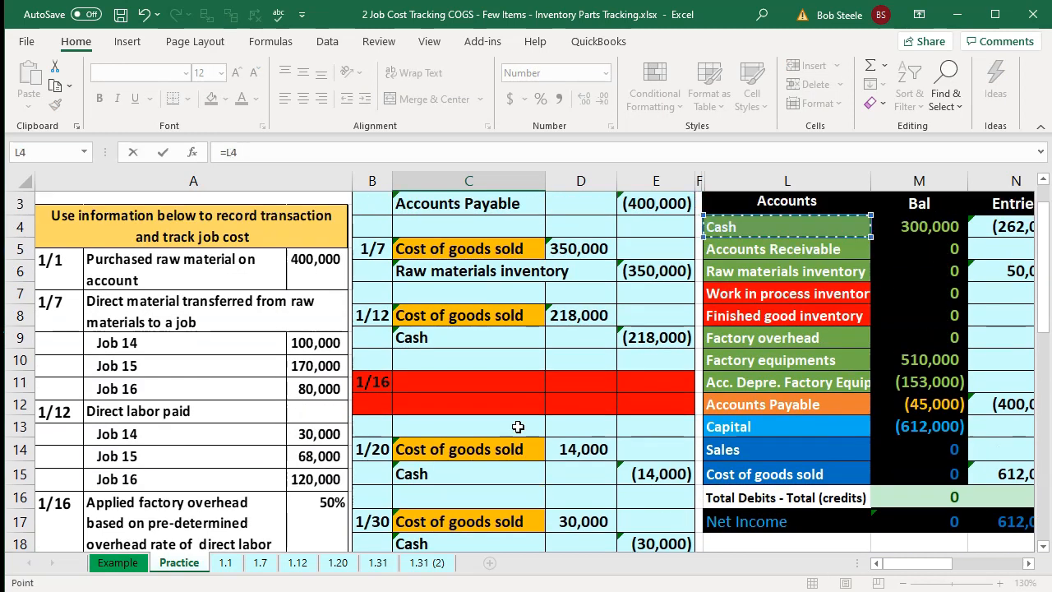
pyautogui.press('Return')
pyautogui.press('Up')
pyautogui.press('Right')
pyautogui.press('Up')
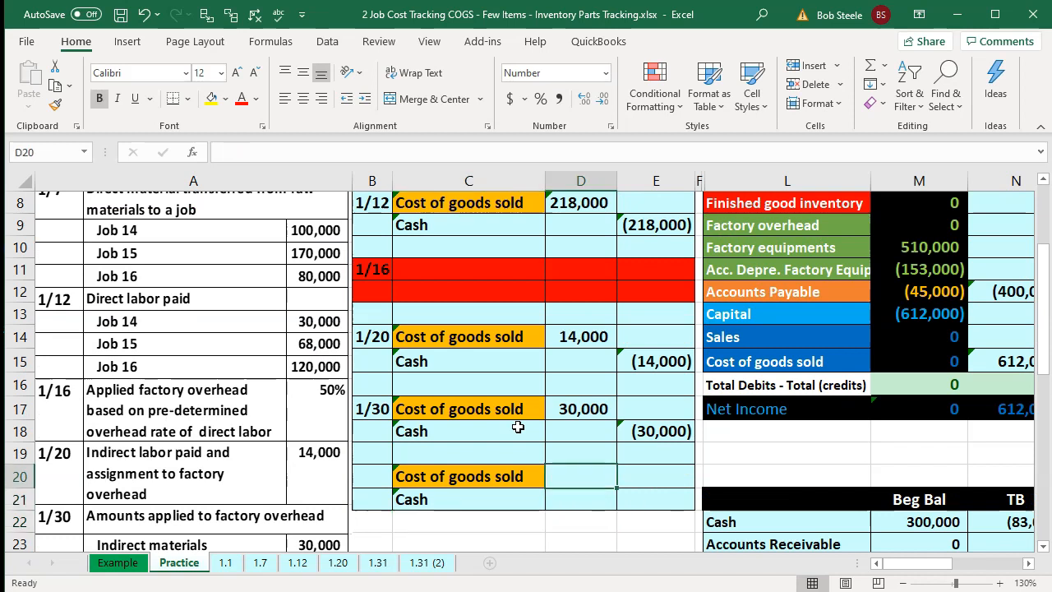
pyautogui.scroll(-2, 518, 427)
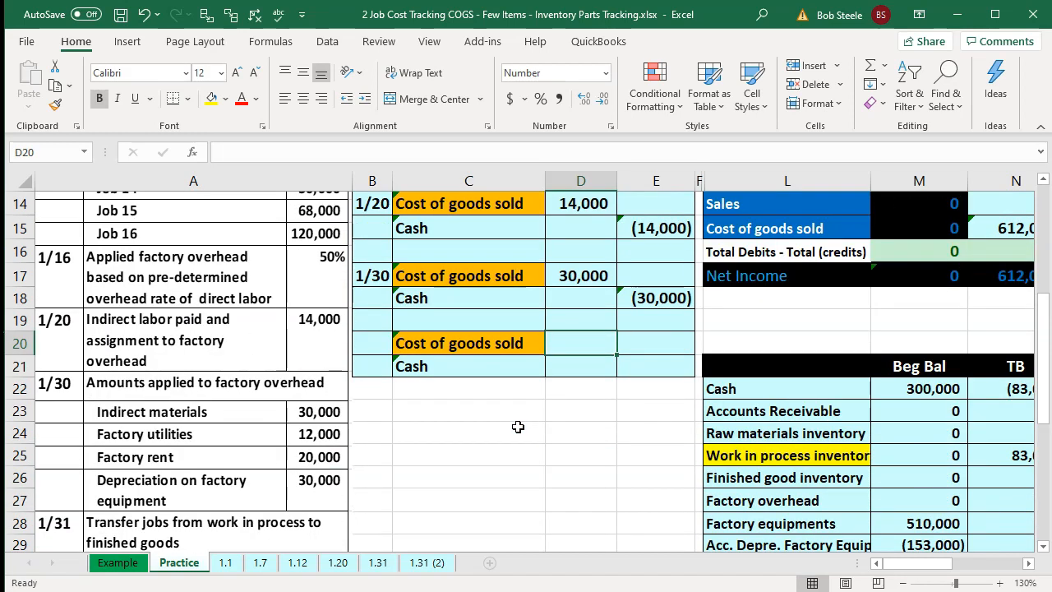
# - Enter a 12,000 Cost of goods sold debit and a Cash credit equal to its negative for the factory utilities entry
pyautogui.write('12000')
pyautogui.press('Return')
pyautogui.press('Right')
pyautogui.write('-D20')
pyautogui.press('Return')
# - Add the 12,000 Cost of goods sold debit to the trial balance's Cost of goods sold entries formula
pyautogui.press('Right')
pyautogui.press('Right')
pyautogui.press('Right')
pyautogui.press('Right')
pyautogui.press('Right')
pyautogui.press('Up')
pyautogui.press('Up')
pyautogui.press('Up')
pyautogui.press('Up')
pyautogui.press('Up')
pyautogui.press('Up')
pyautogui.press('Up')
pyautogui.press('Left')
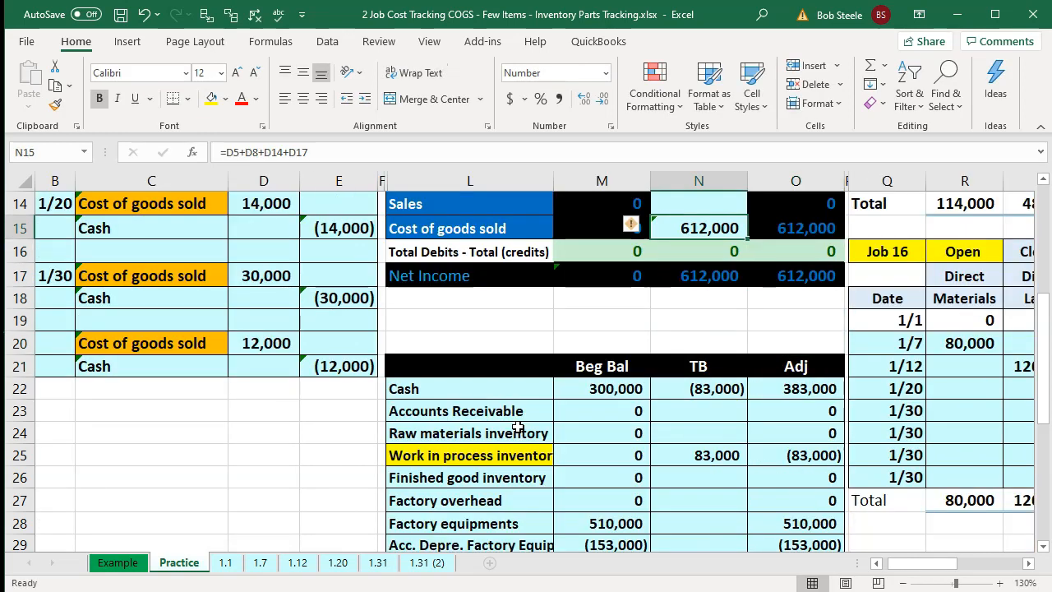
pyautogui.press('F2')
pyautogui.write('+')
pyautogui.press('Left')
pyautogui.press('Left')
pyautogui.press('Left')
pyautogui.press('Left')
pyautogui.press('Left')
pyautogui.press('Down')
pyautogui.press('Down')
pyautogui.press('Down')
pyautogui.press('Down')
pyautogui.press('Down')
pyautogui.press('Return')
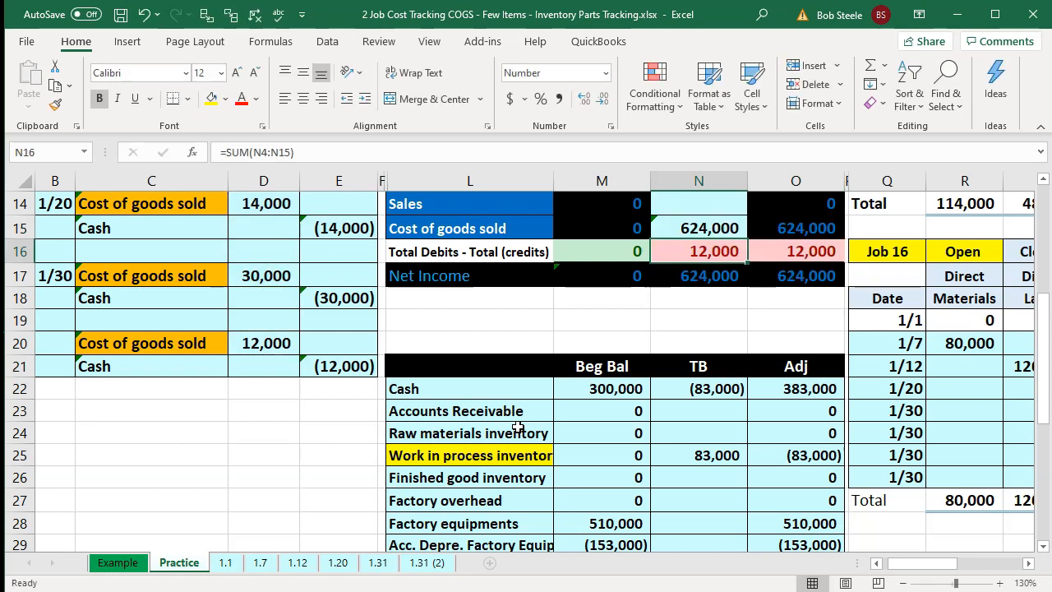
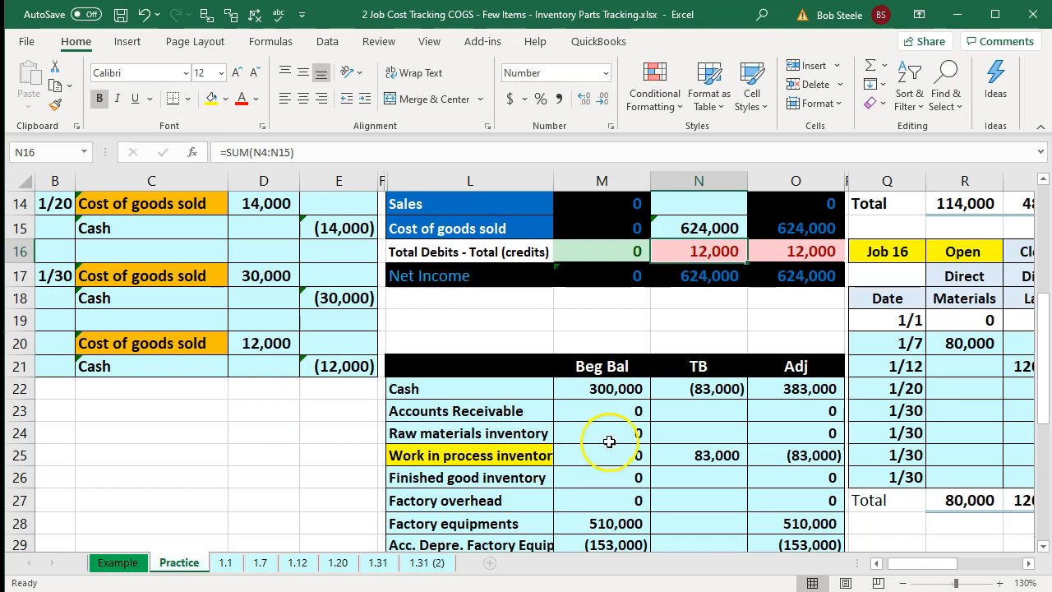
# - Add the 12,000 Cash credit to the trial balance's Cash entries formula
pyautogui.scroll(2, 609, 441)
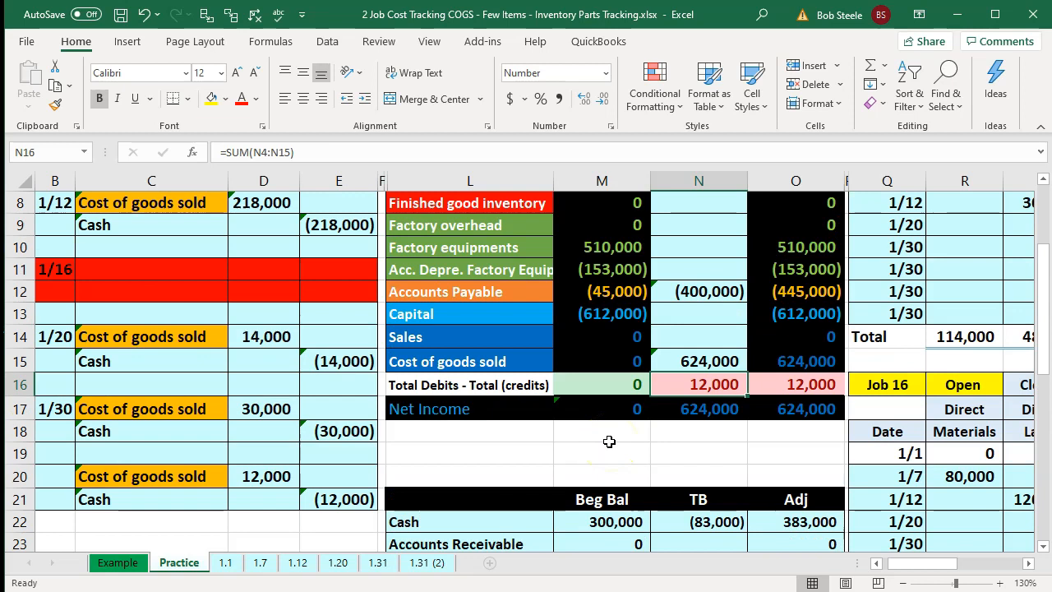
pyautogui.scroll(3, 609, 442)
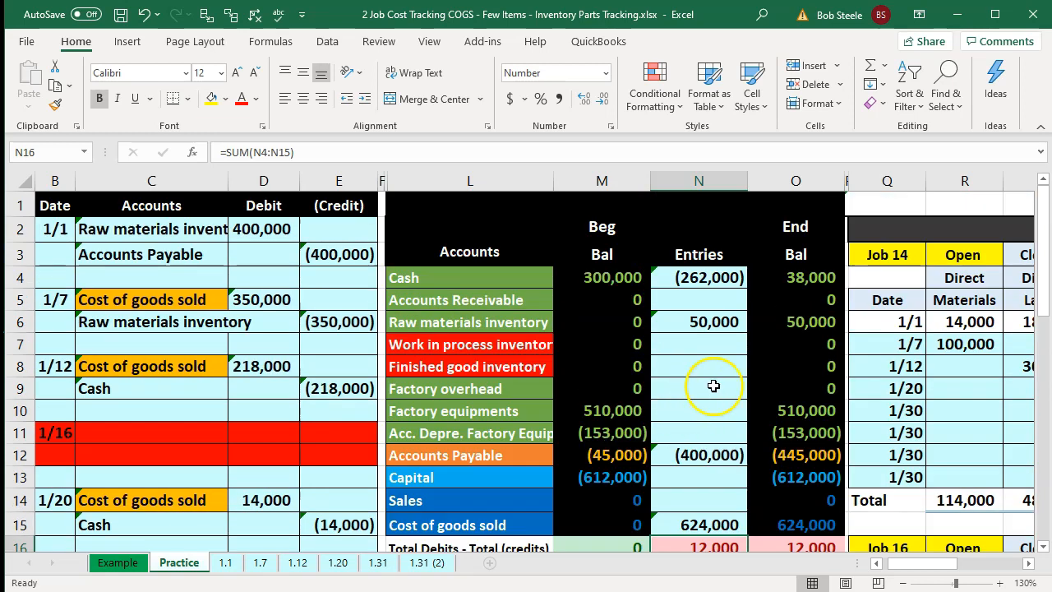
pyautogui.doubleClick(679, 278)
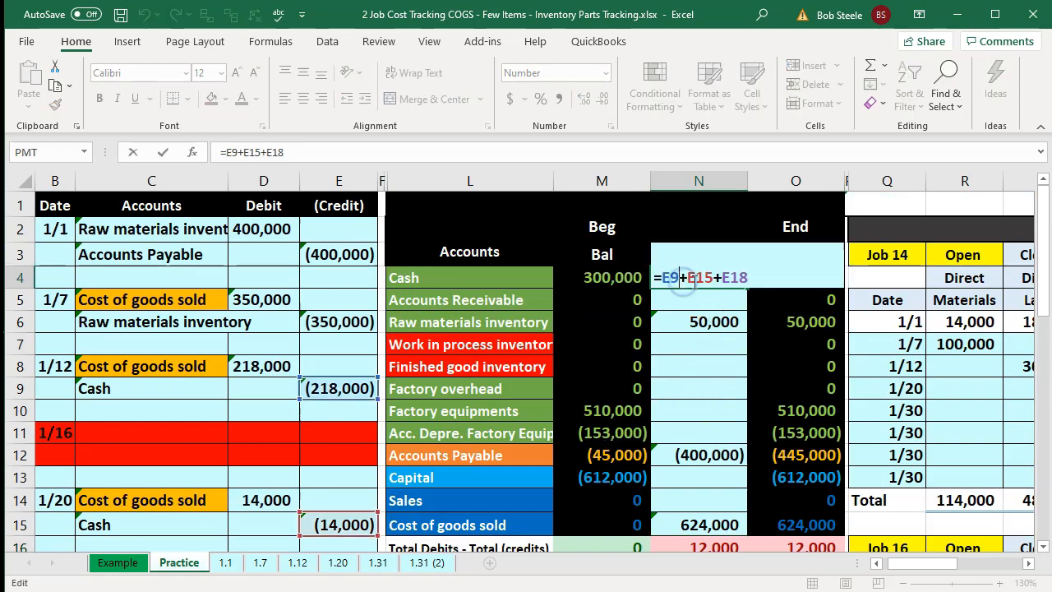
pyautogui.scroll(-3, 567, 427)
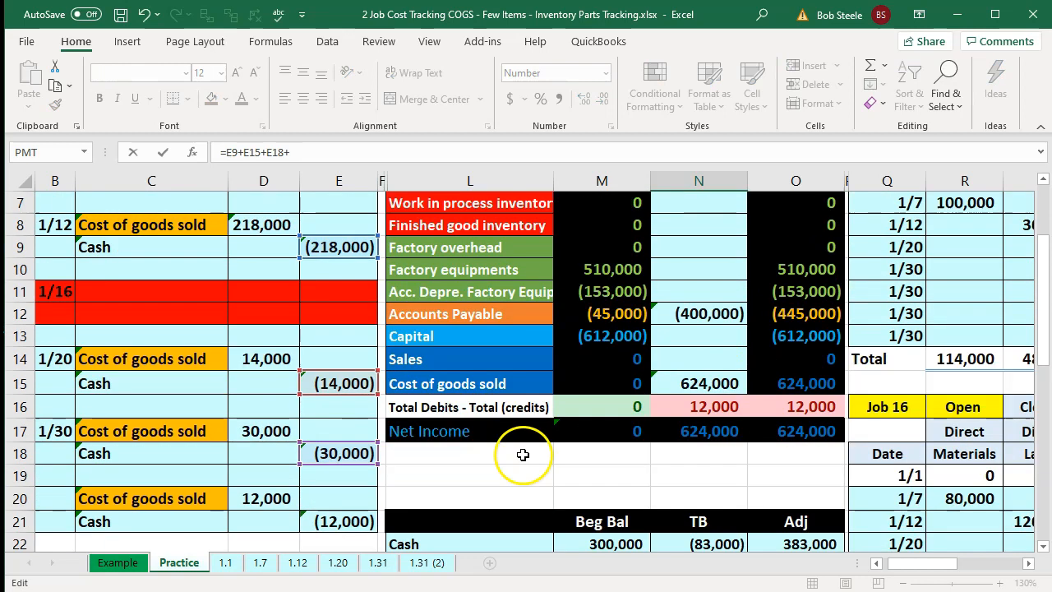
pyautogui.click(362, 456)
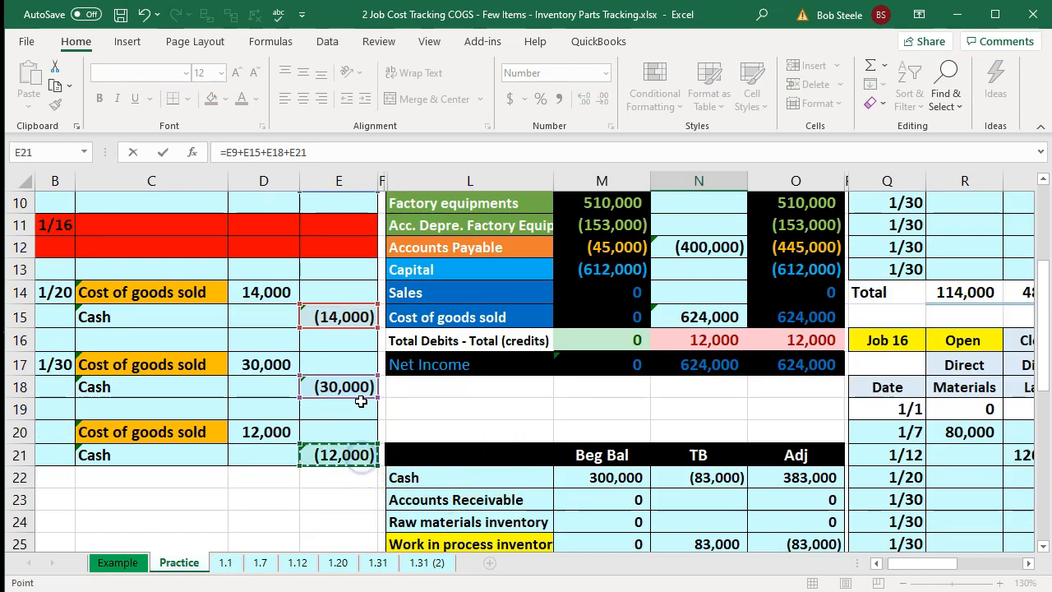
pyautogui.press('Return')
# - Allocate the 12,000 factory utilities overhead to Job 14 on 1/30 by multiplying 12,000 by Job 14's percentage
pyautogui.click(782, 431)
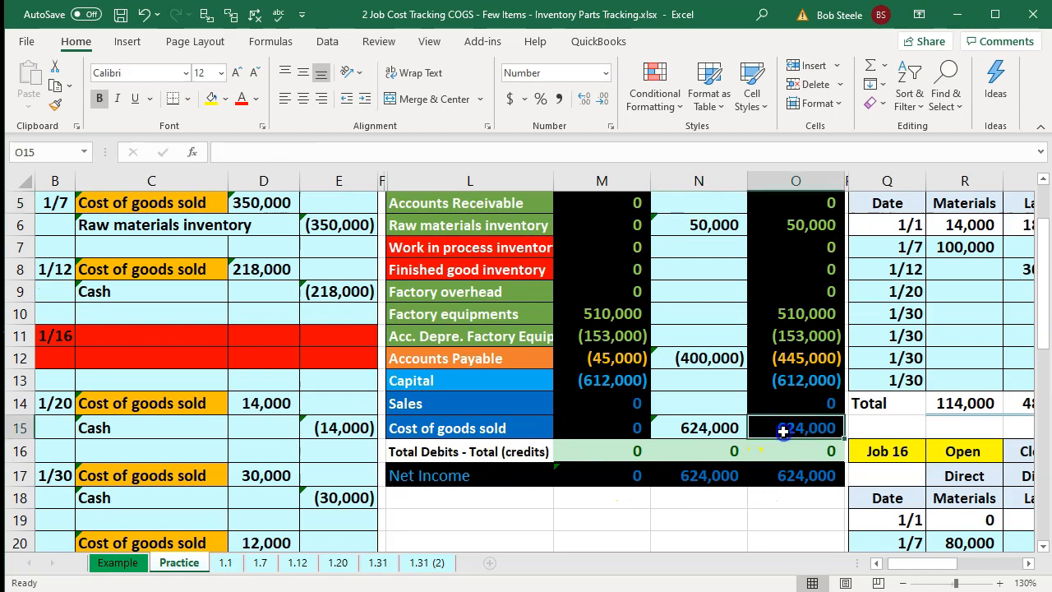
pyautogui.press('Right')
pyautogui.press('Right')
pyautogui.press('Right')
pyautogui.press('Right')
pyautogui.press('Right')
pyautogui.press('Right')
pyautogui.press('Right')
pyautogui.press('Right')
pyautogui.press('Right')
pyautogui.press('Right')
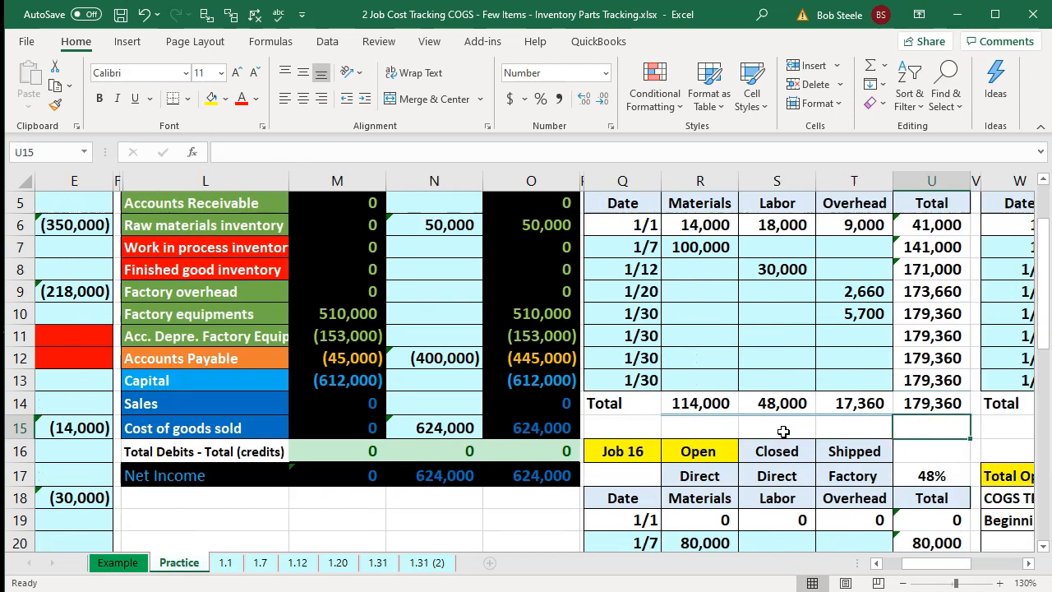
pyautogui.press('Left')
pyautogui.press('Left')
pyautogui.press('Left')
pyautogui.press('Left')
pyautogui.press('Left')
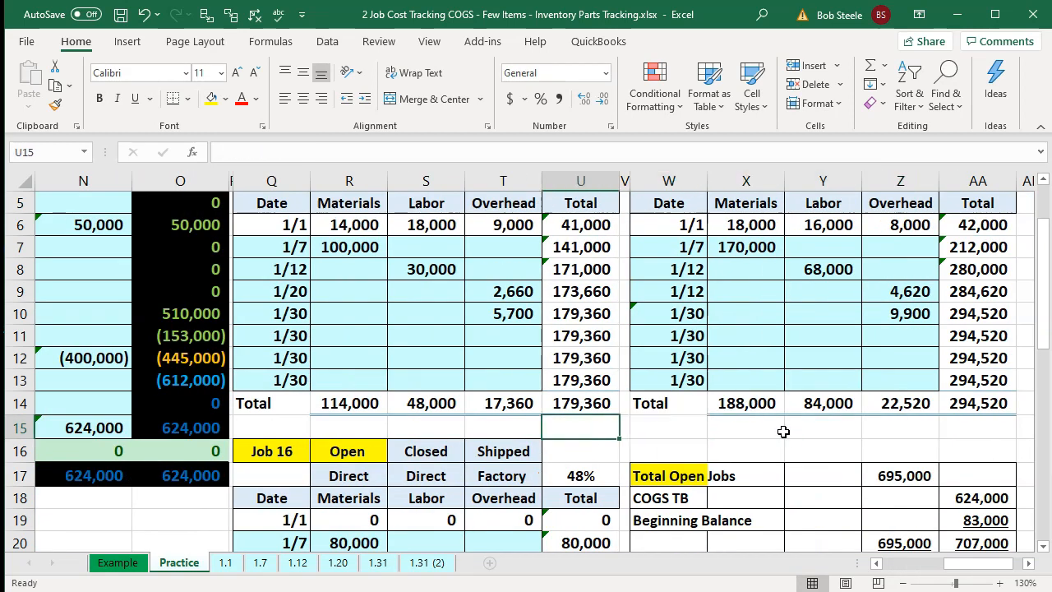
pyautogui.press('Up')
pyautogui.press('Up')
pyautogui.press('Up')
pyautogui.press('Up')
pyautogui.press('Left')
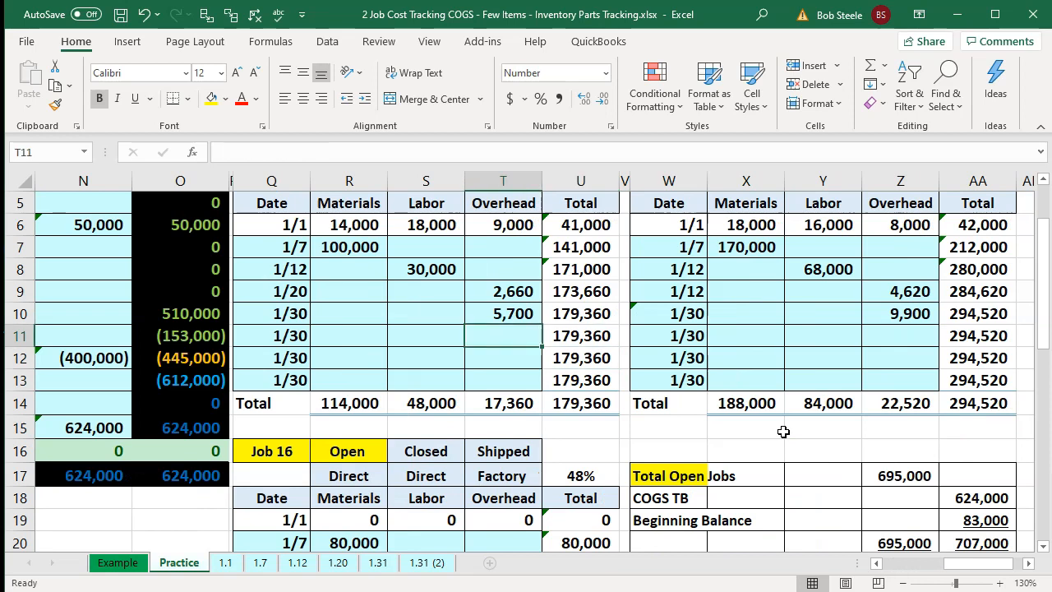
pyautogui.write('12')
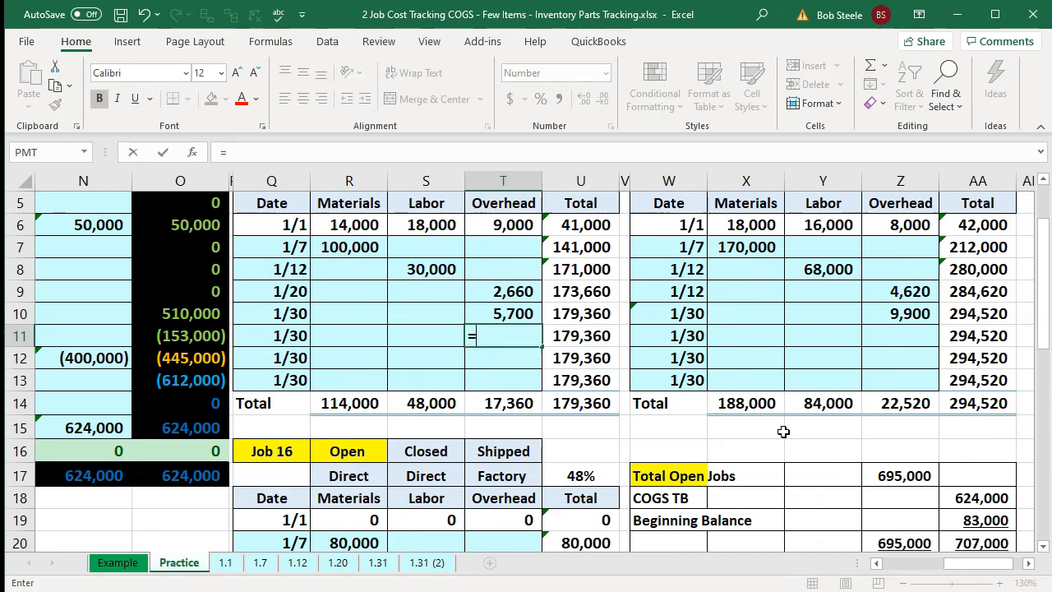
pyautogui.write('12000')
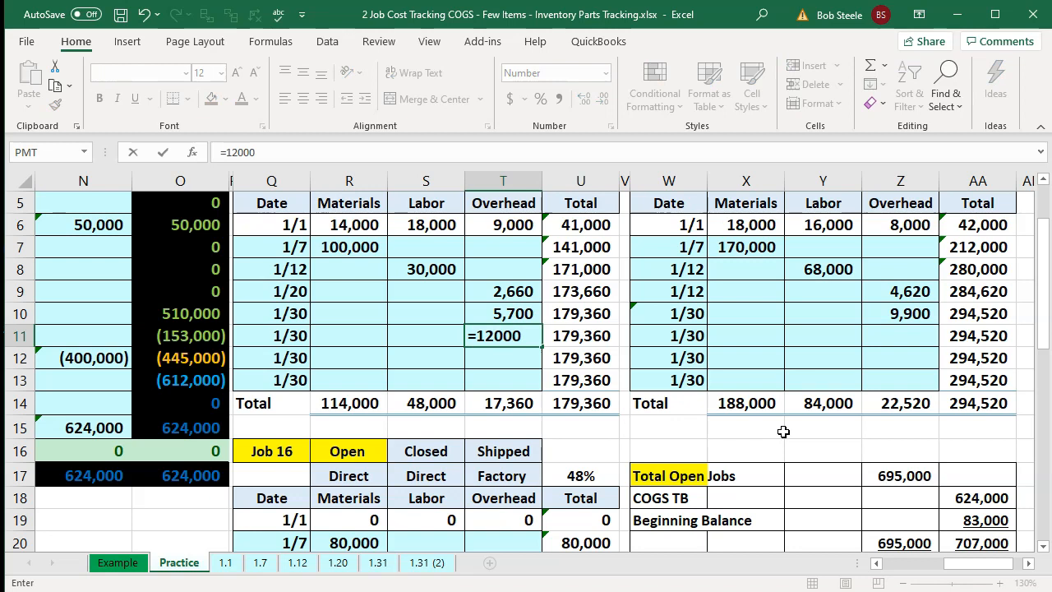
pyautogui.write('*')
pyautogui.press('Up')
pyautogui.press('Up')
pyautogui.press('Up')
pyautogui.press('Up')
pyautogui.press('Up')
pyautogui.press('Up')
pyautogui.press('Up')
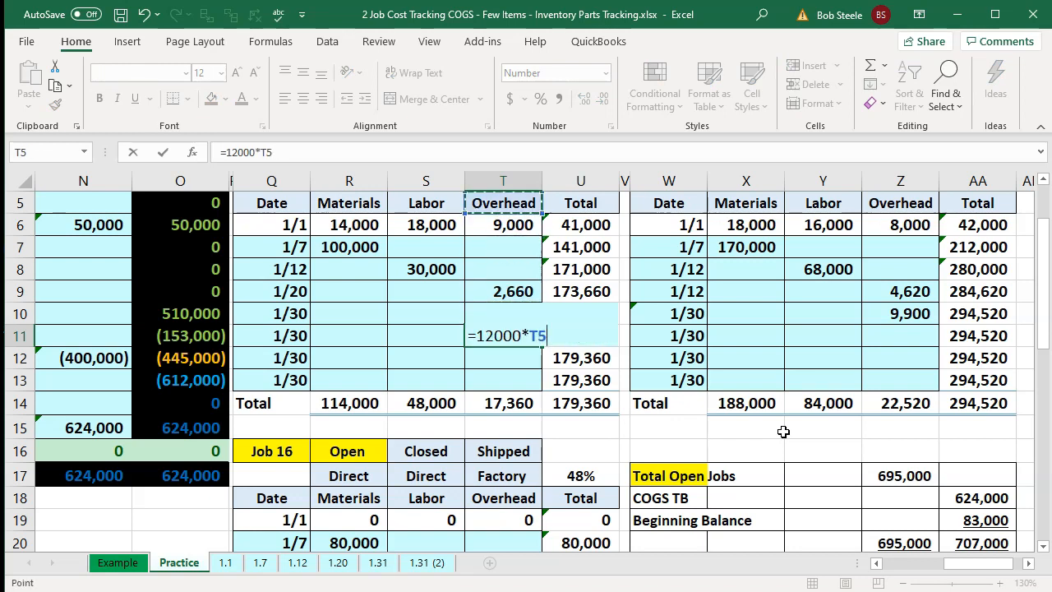
pyautogui.press('Right')
pyautogui.hotkey('ctrl', 'Return')
# - Allocate the 12,000 factory utilities overhead to Job 15 on 1/30 as 12,000 times Job 15's percentage
pyautogui.press('Right')
pyautogui.press('Right')
pyautogui.press('Right')
pyautogui.press('Right')
pyautogui.press('Right')
pyautogui.press('Right')
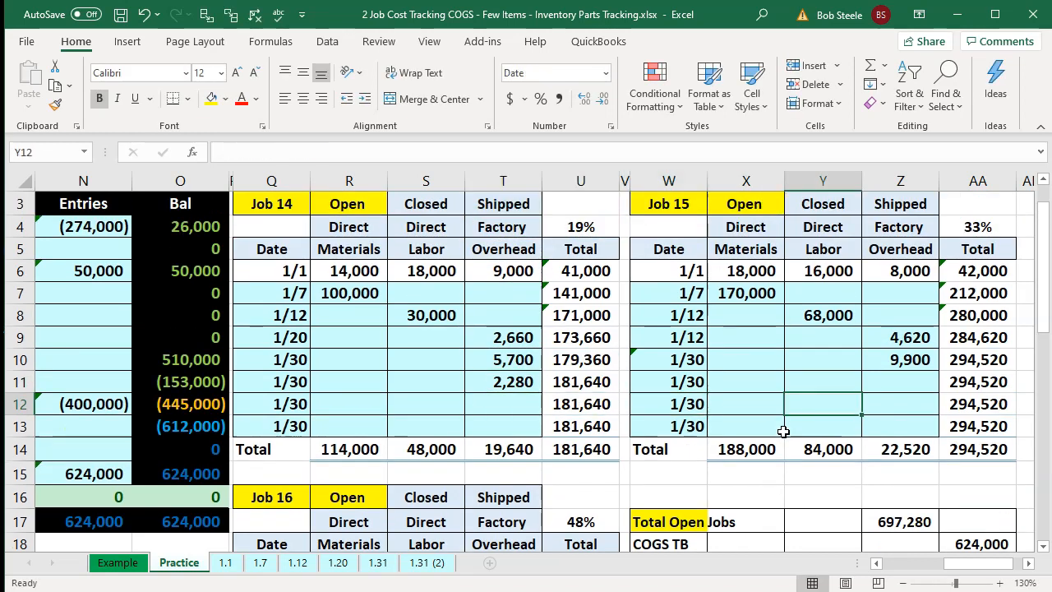
pyautogui.write('=12')
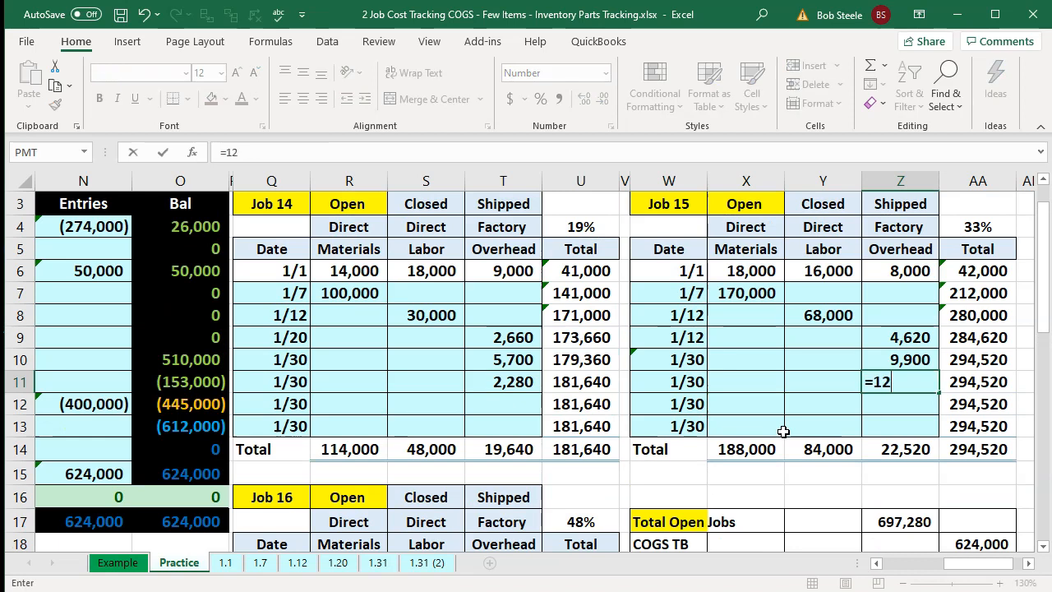
pyautogui.write('000*')
pyautogui.press('Up')
pyautogui.press('Up')
pyautogui.press('Up')
pyautogui.press('Up')
pyautogui.press('Up')
pyautogui.press('Up')
pyautogui.press('Up')
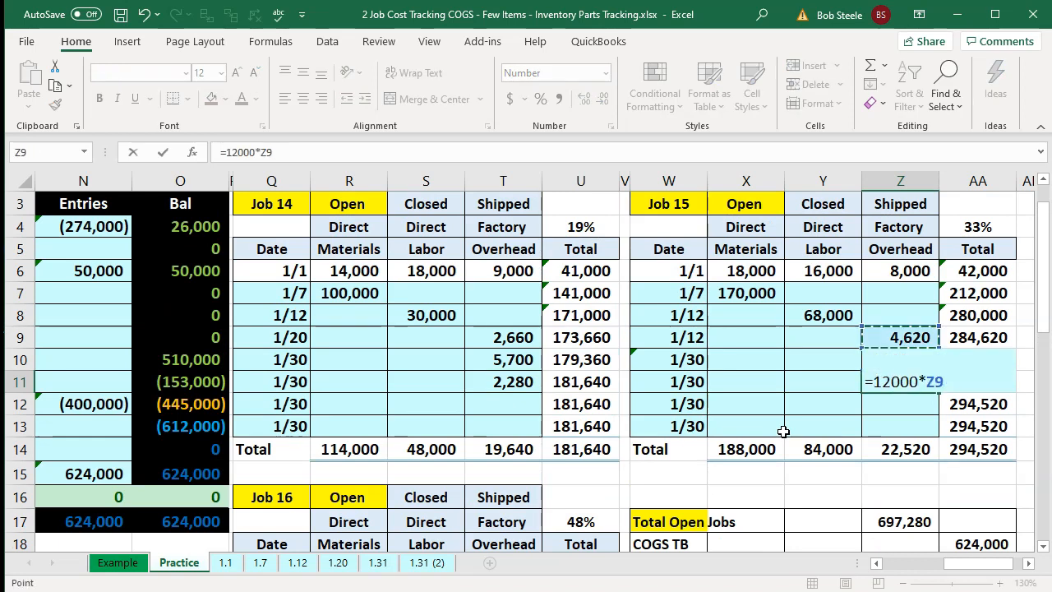
pyautogui.press('Right')
pyautogui.press('Return')
pyautogui.press('Return')
# - Allocate the 12,000 factory utilities overhead to Job 16 on 1/30 as 12,000 times Job 16's percentage
pyautogui.press('Down')
pyautogui.press('Down')
pyautogui.press('Down')
pyautogui.press('Down')
pyautogui.press('Down')
pyautogui.press('Down')
pyautogui.press('Down')
pyautogui.press('Down')
pyautogui.press('Down')
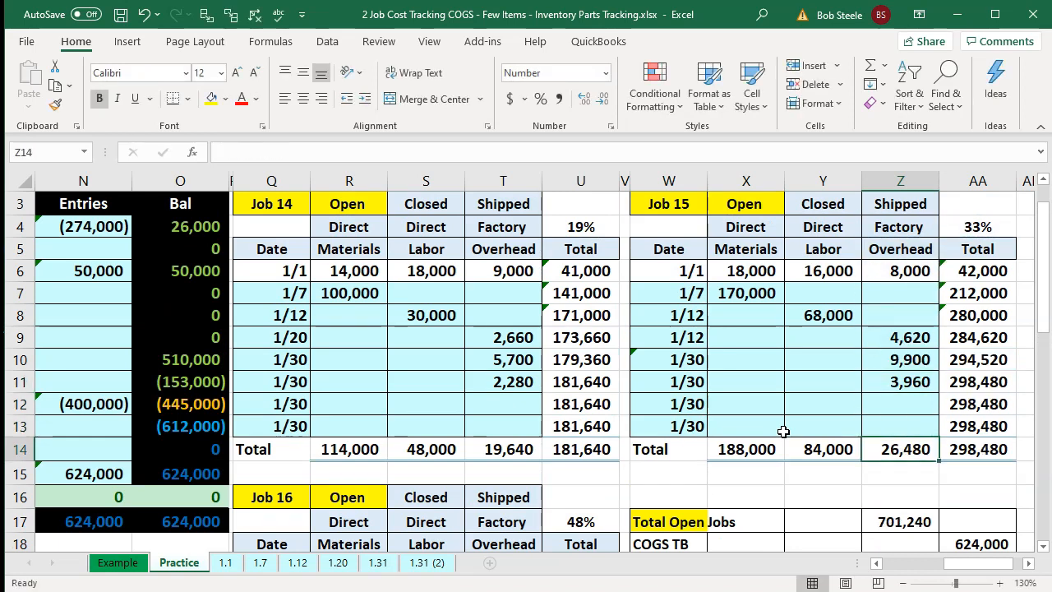
pyautogui.press('Left')
pyautogui.press('Left')
pyautogui.press('Left')
pyautogui.press('Left')
pyautogui.press('Left')
pyautogui.press('Down')
pyautogui.press('Down')
pyautogui.press('Left')
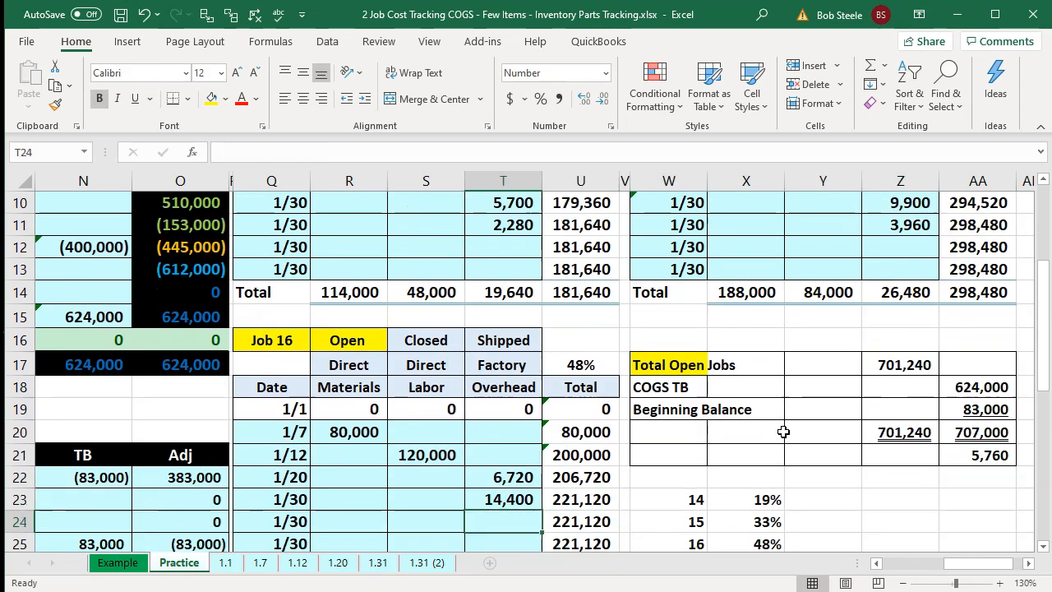
pyautogui.write('=1200')
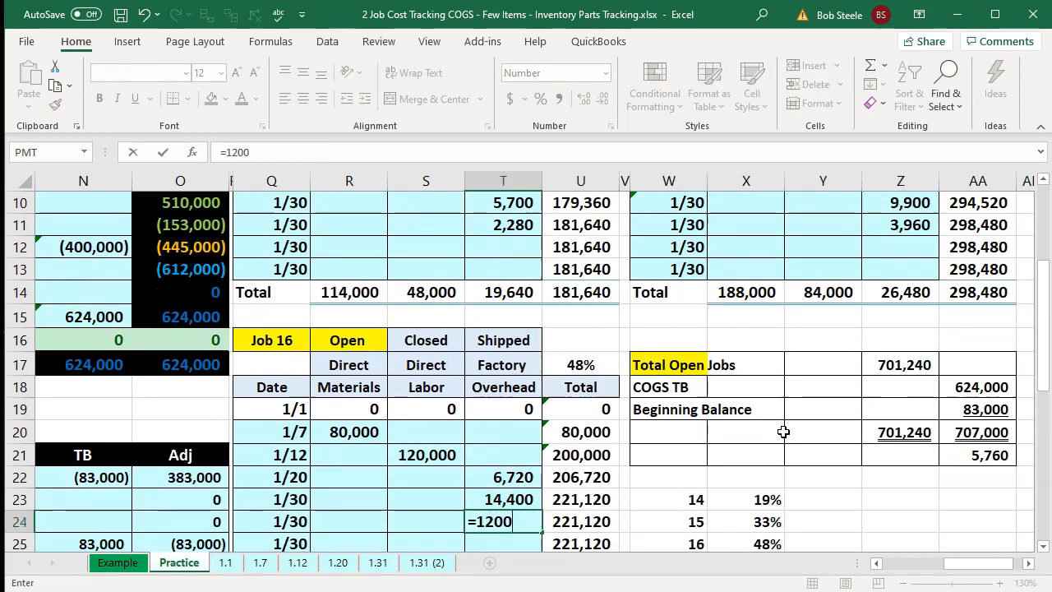
pyautogui.write('0*')
pyautogui.press('Right')
pyautogui.press('Up')
pyautogui.press('Up')
pyautogui.press('Up')
pyautogui.press('Up')
pyautogui.press('Up')
pyautogui.press('Up')
pyautogui.press('Up')
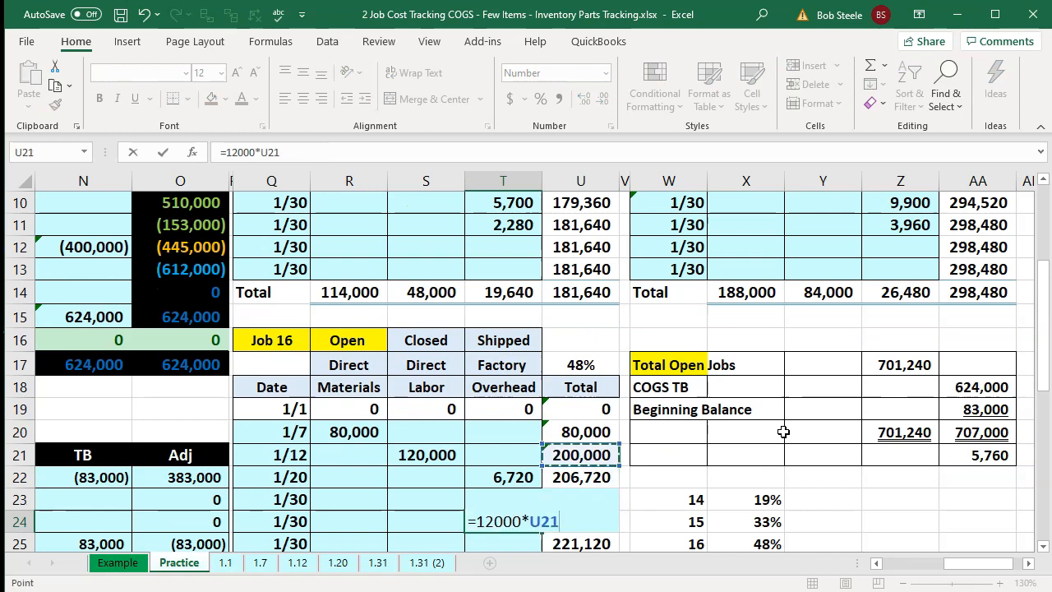
pyautogui.press('Return')
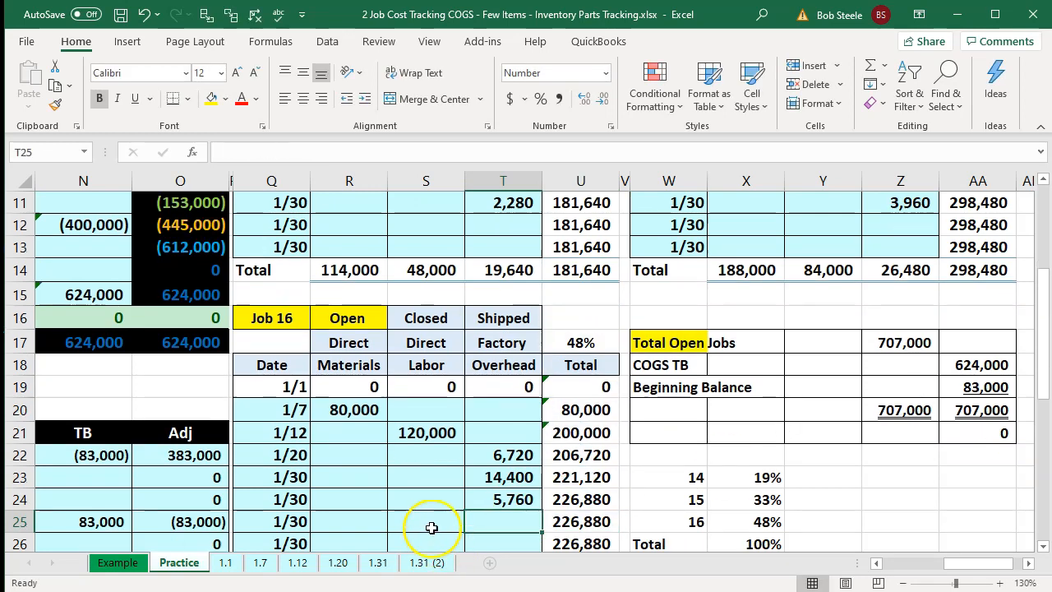
# - Check the new 1/30 utilities allocations for Jobs 14 and 15 and the total open jobs reconciliation
pyautogui.click(518, 500)
pyautogui.keyDown('ctrl'); pyautogui.click(527, 204); pyautogui.keyUp('ctrl')
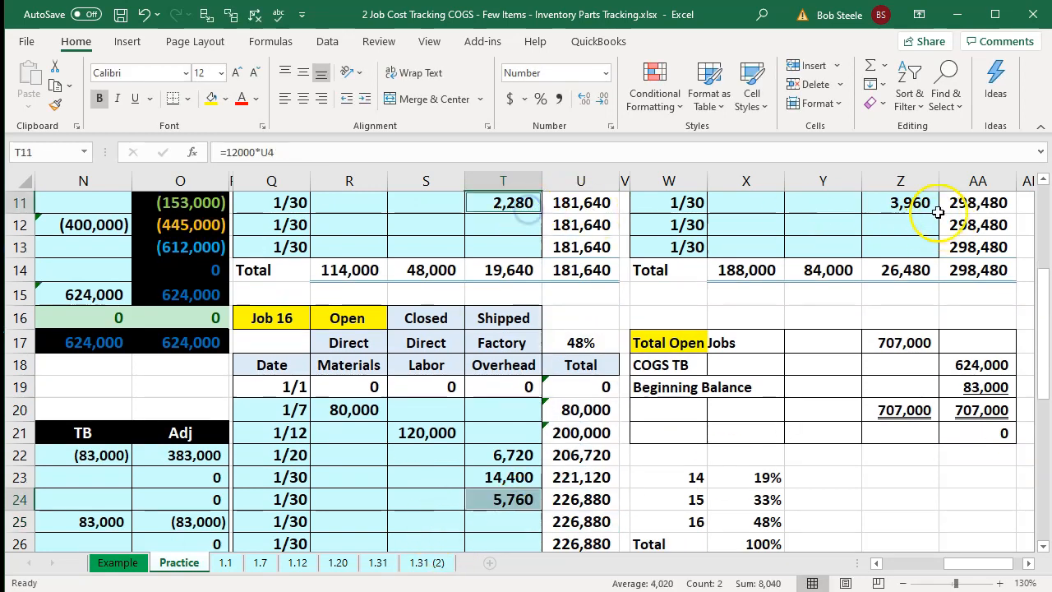
pyautogui.keyDown('ctrl'); pyautogui.click(915, 203); pyautogui.keyUp('ctrl')
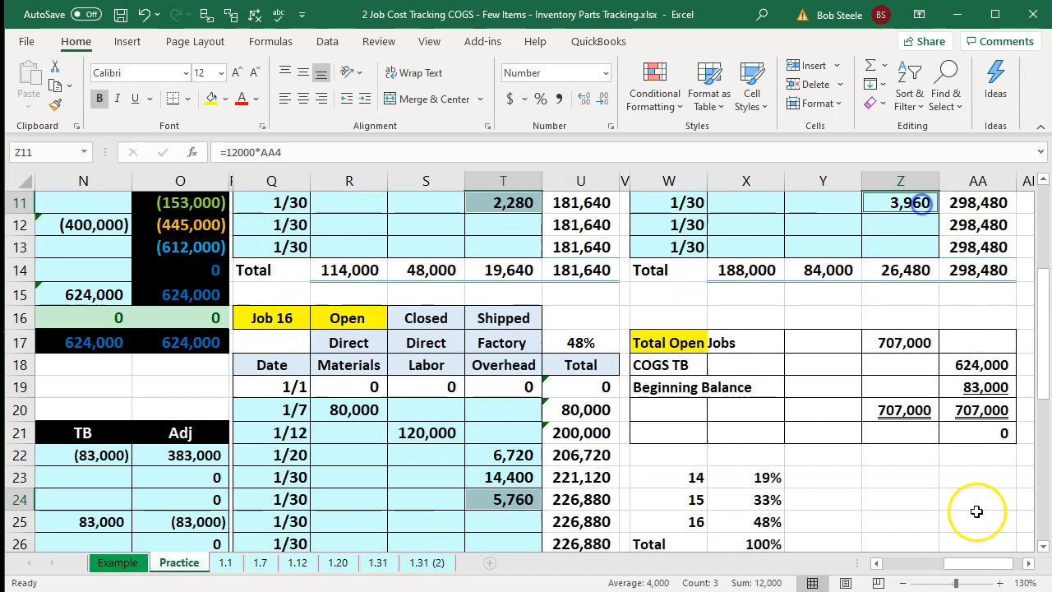
pyautogui.click(930, 408)
pyautogui.press('Right')
pyautogui.press('Left')
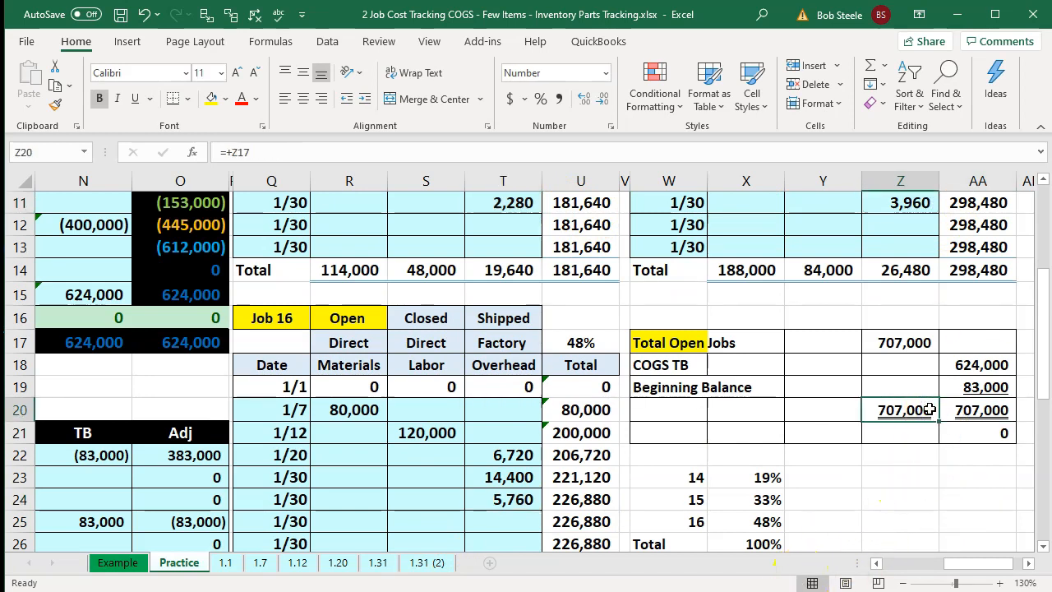
pyautogui.press('Left')
pyautogui.press('Left')
pyautogui.press('Left')
pyautogui.press('Left')
pyautogui.press('Left')
pyautogui.press('Left')
pyautogui.press('Left')
pyautogui.press('Left')
pyautogui.press('Left')
pyautogui.press('Left')
pyautogui.press('Left')
pyautogui.press('Left')
pyautogui.press('Left')
pyautogui.press('Left')
pyautogui.press('Left')
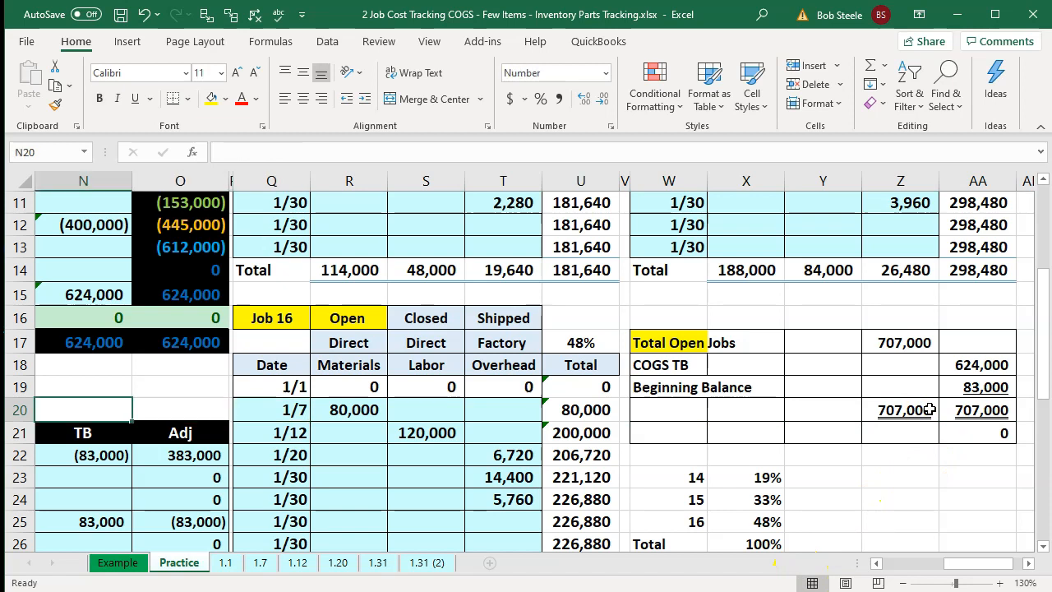
pyautogui.press('Left')
pyautogui.press('Left')
pyautogui.press('Left')
pyautogui.press('Left')
pyautogui.press('Left')
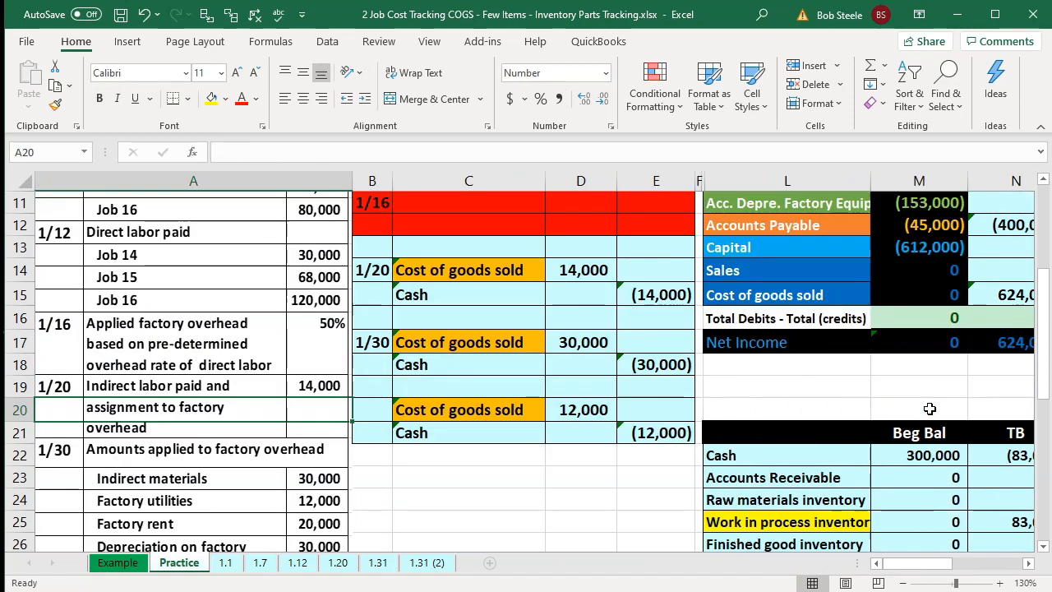
# - Unhide the hidden journal entry columns between the entries and the trial balance
pyautogui.scroll(4, 691, 385)
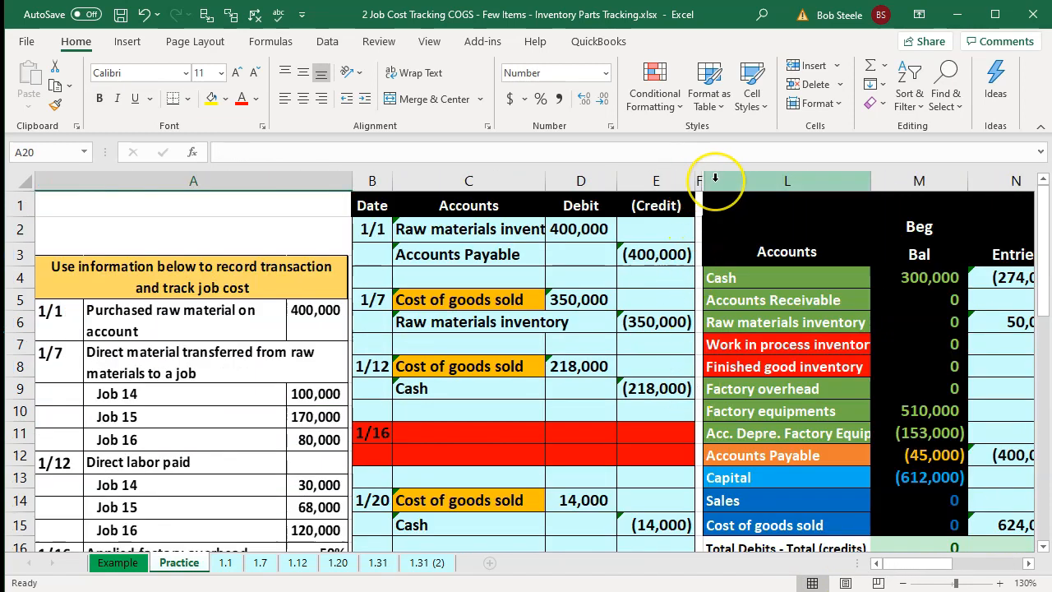
pyautogui.click(658, 185)
pyautogui.moveTo(667, 185); pyautogui.dragTo(721, 180)
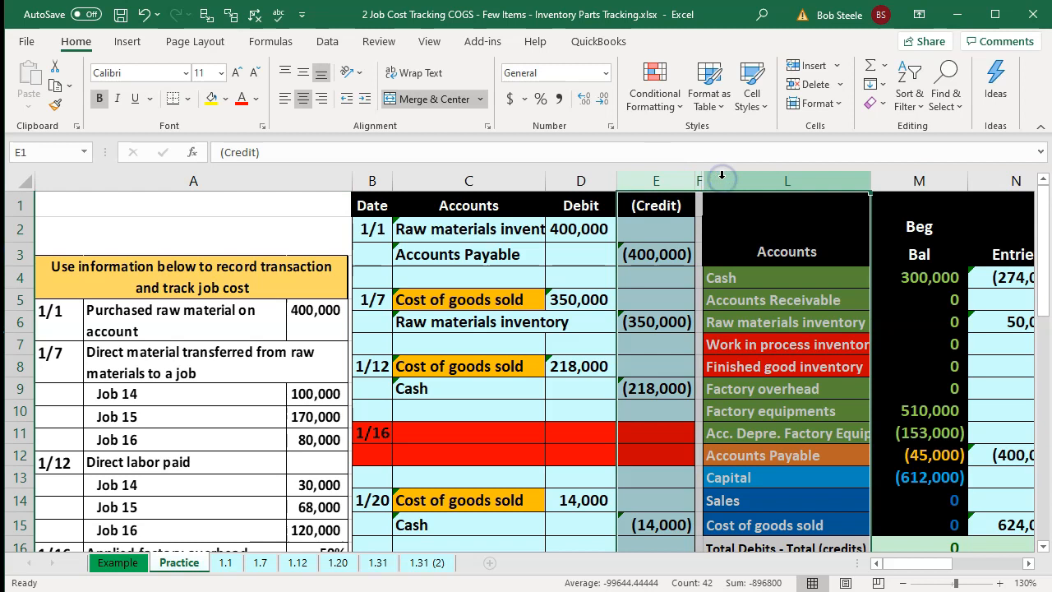
pyautogui.rightClick(678, 230)
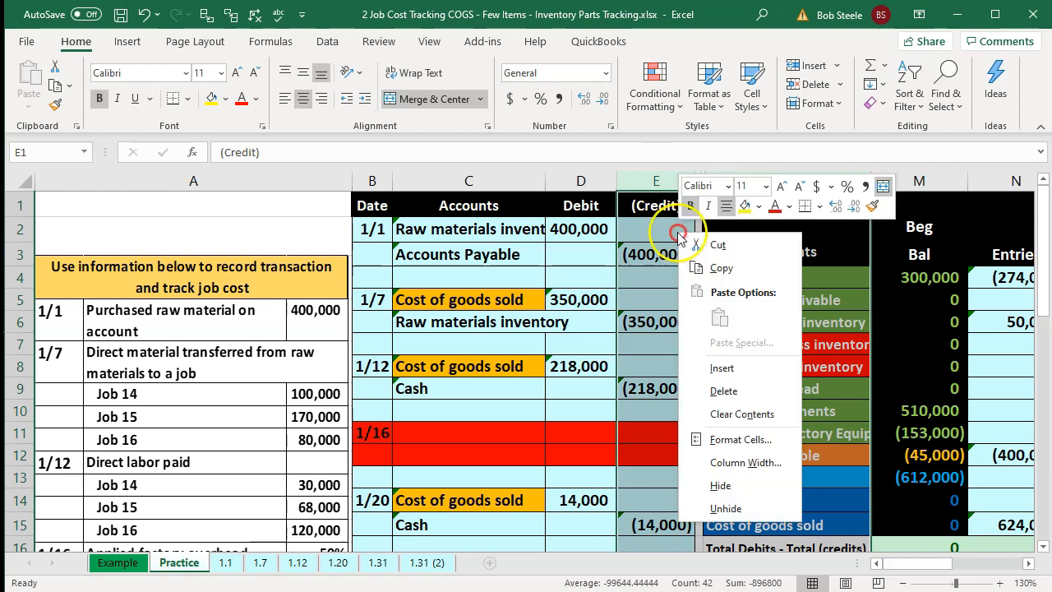
pyautogui.click(723, 508)
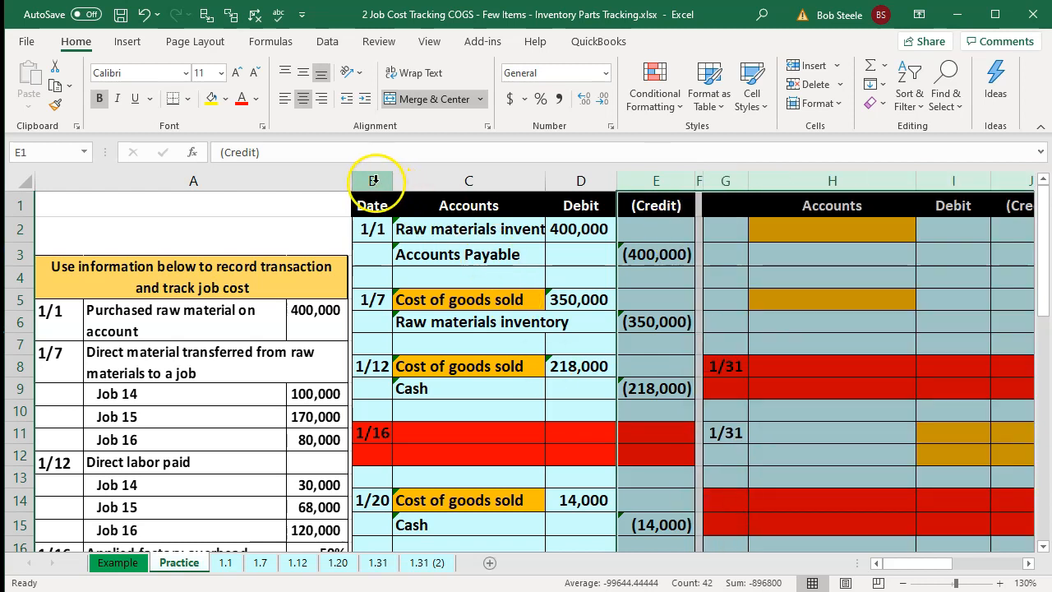
# - Hide the completed journal entry columns B through F
pyautogui.moveTo(372, 179); pyautogui.dragTo(697, 179)
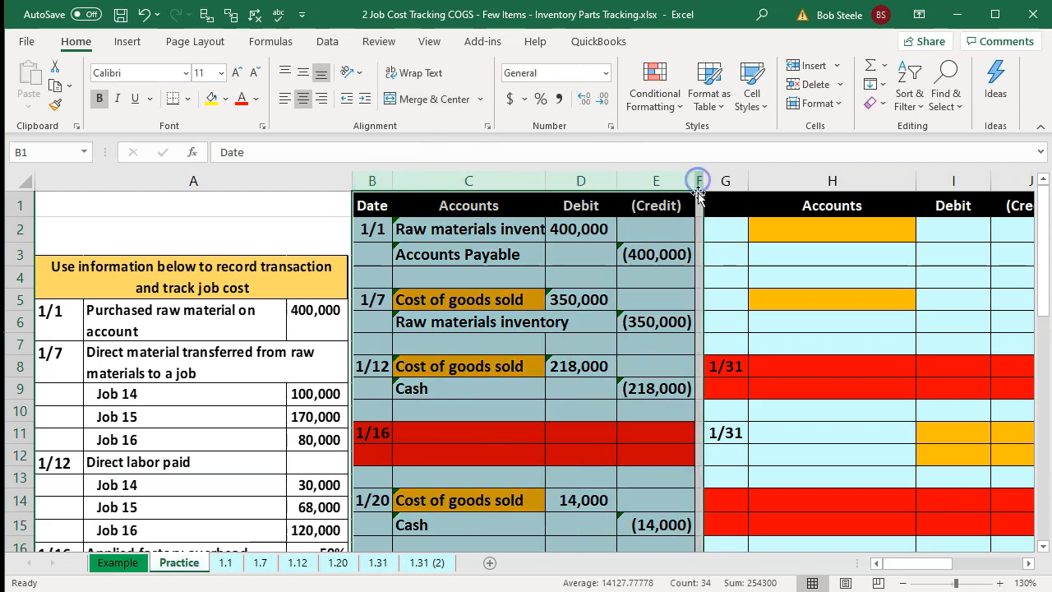
pyautogui.rightClick(657, 262)
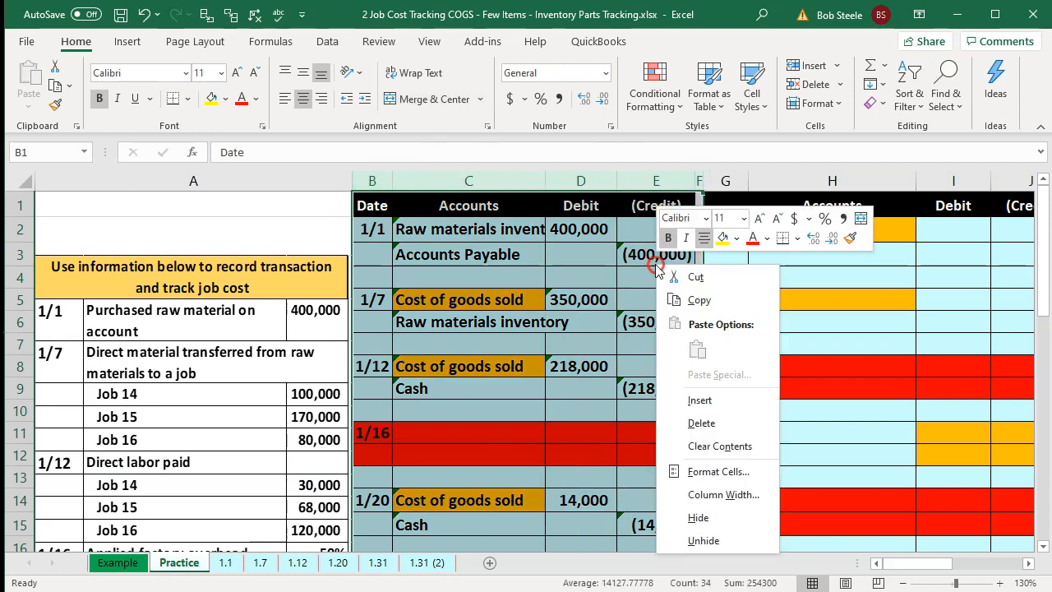
pyautogui.click(731, 518)
pyautogui.click(416, 459)
pyautogui.scroll(-4, 415, 457)
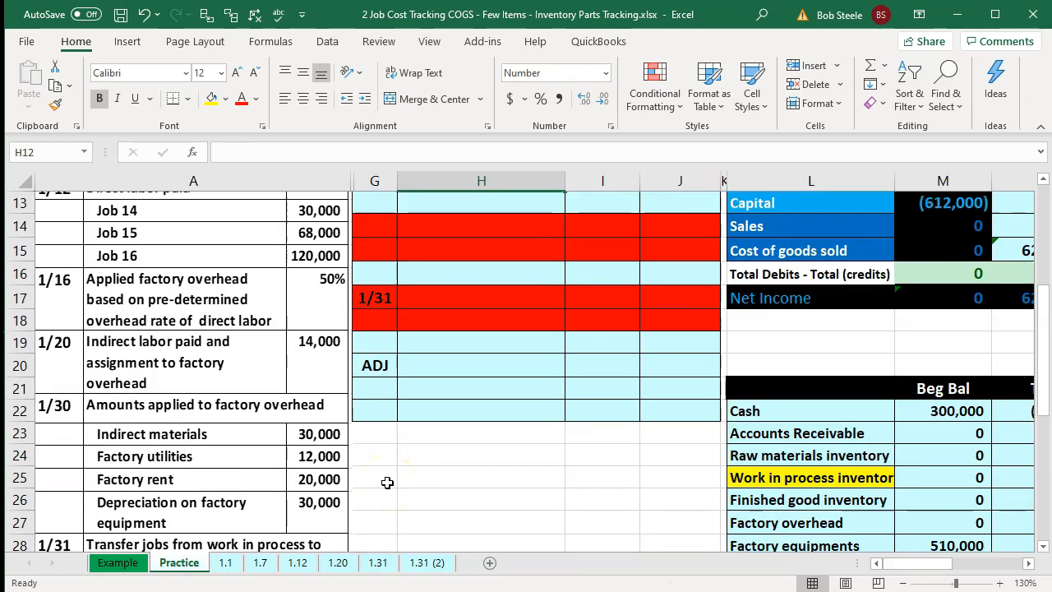
# - Link the 1/31 section's first account to Cost of goods sold with a formula
pyautogui.scroll(4, 387, 483)
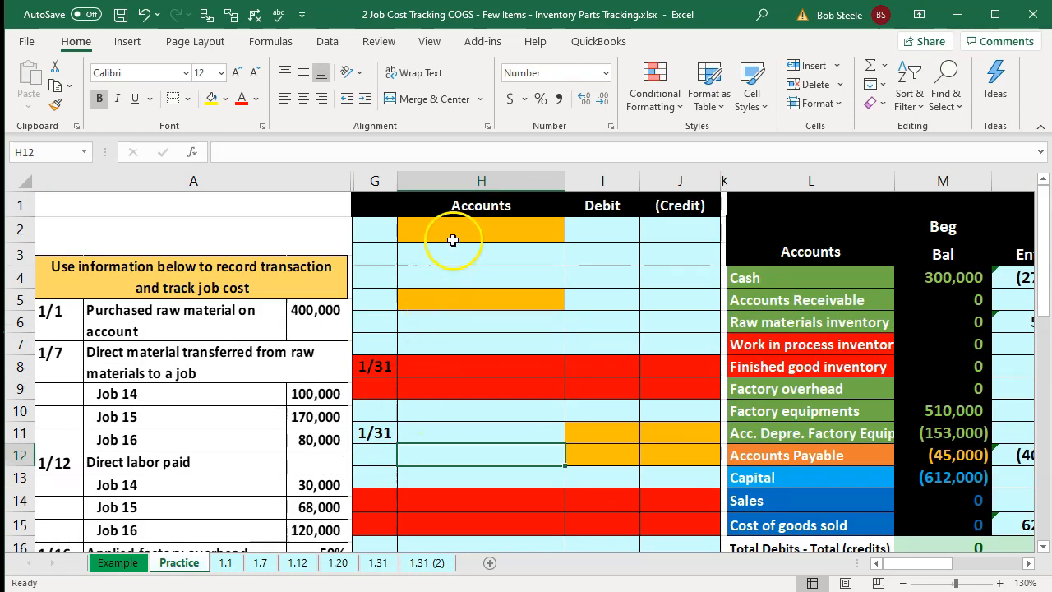
pyautogui.click(455, 238)
pyautogui.write('=')
pyautogui.press('Down')
pyautogui.press('Down')
pyautogui.press('Down')
pyautogui.press('Down')
pyautogui.press('Down')
pyautogui.press('Down')
pyautogui.press('Down')
pyautogui.press('Down')
pyautogui.press('Down')
pyautogui.press('Down')
pyautogui.press('Down')
pyautogui.press('Down')
pyautogui.press('Down')
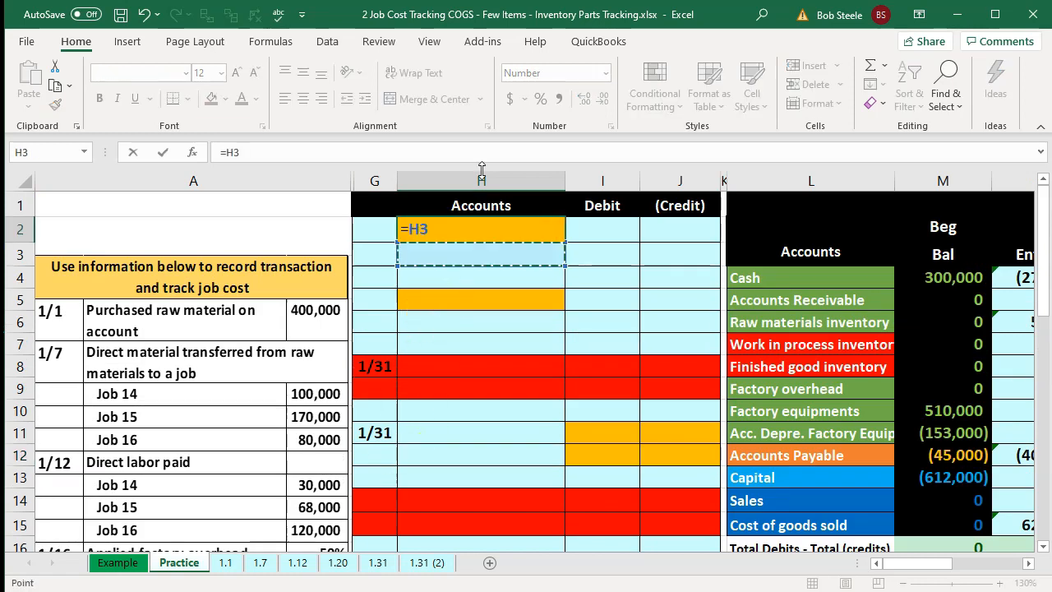
pyautogui.press('Right')
pyautogui.press('Right')
pyautogui.press('Return')
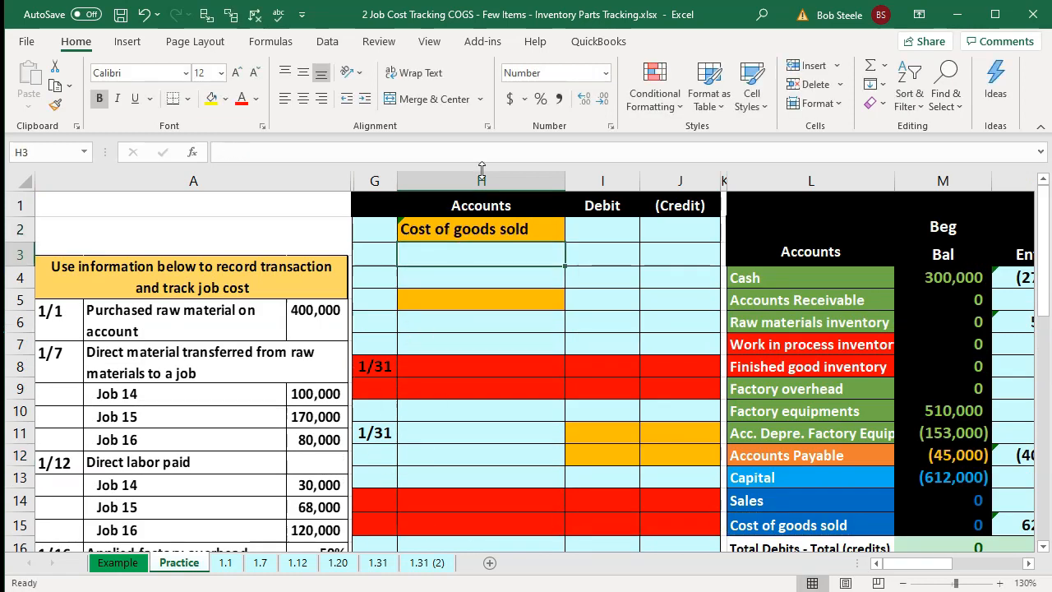
# - Link the 1/31 section's second account to Cash with a formula
pyautogui.write('=')
pyautogui.press('Right')
pyautogui.press('Right')
pyautogui.press('Right')
pyautogui.press('Right')
pyautogui.press('Up')
pyautogui.press('Down')
pyautogui.press('Down')
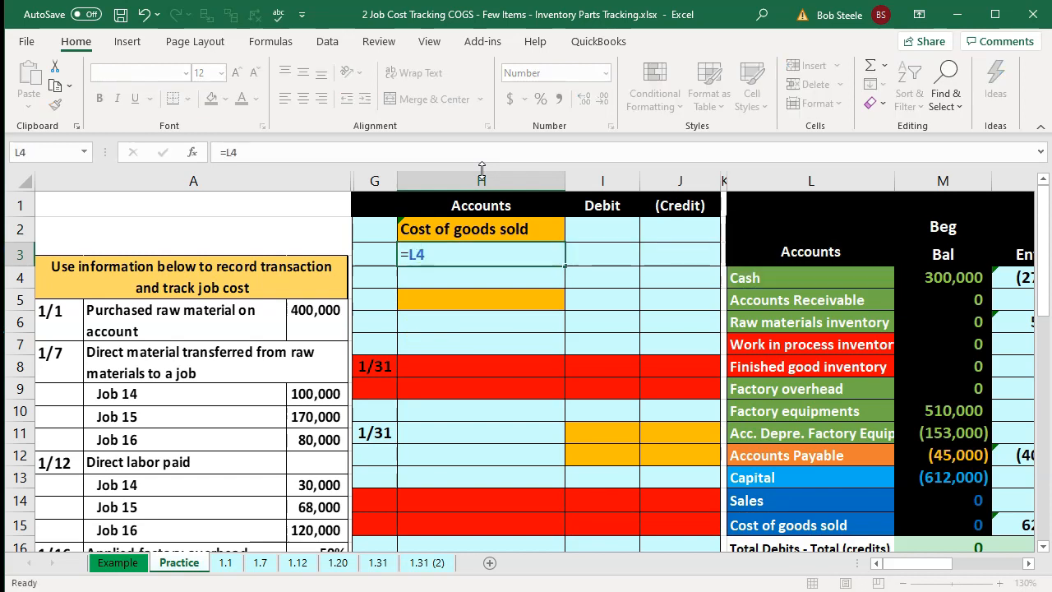
pyautogui.press('Return')
# - Enter a 20,000 debit to Cost of goods sold and a 20,000 credit to Cash
pyautogui.press('Right')
pyautogui.press('Up')
pyautogui.press('Up')
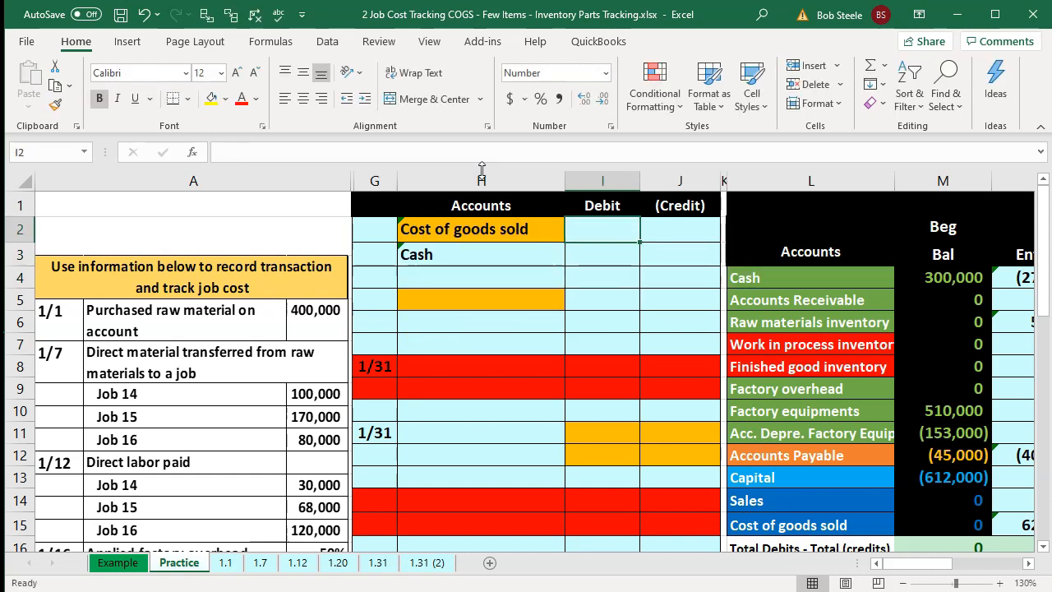
pyautogui.write('20,000')
pyautogui.press('Return')
pyautogui.press('Right')
pyautogui.write('-20000')
pyautogui.press('Return')
# - Add the 20,000 Cost of goods sold debit to the trial balance's Cost of goods sold entries formula
pyautogui.press('Down')
pyautogui.press('Down')
pyautogui.press('Down')
pyautogui.press('Down')
pyautogui.press('Down')
pyautogui.press('Down')
pyautogui.press('Down')
pyautogui.press('Down')
pyautogui.press('Down')
pyautogui.press('Down')
pyautogui.press('Down')
pyautogui.press('Down')
pyautogui.press('Down')
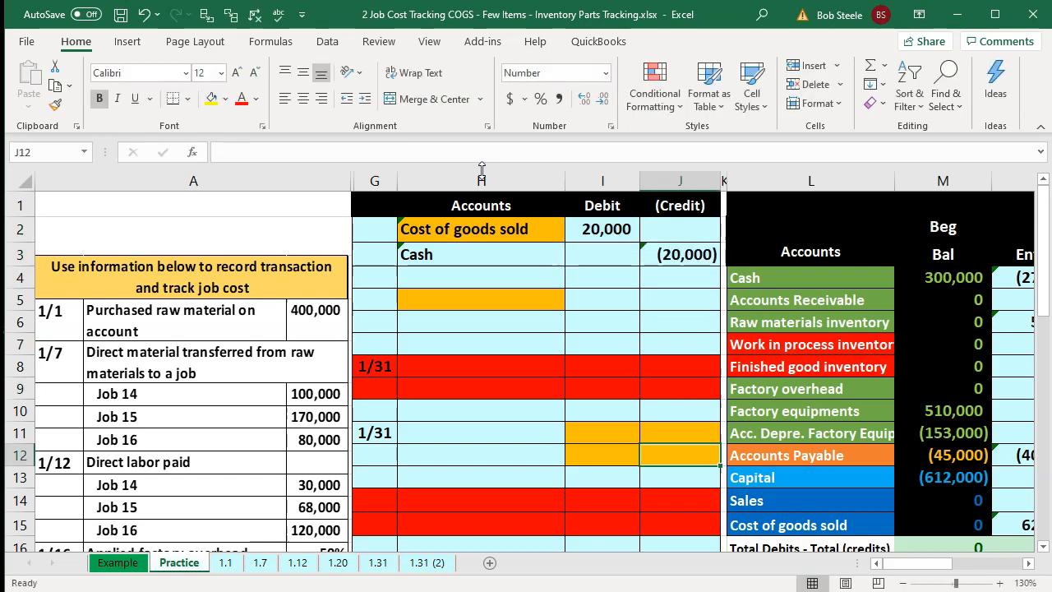
pyautogui.press('Right')
pyautogui.press('Right')
pyautogui.press('Right')
pyautogui.press('Right')
pyautogui.press('Right')
pyautogui.press('Up')
pyautogui.press('Up')
pyautogui.press('Left')
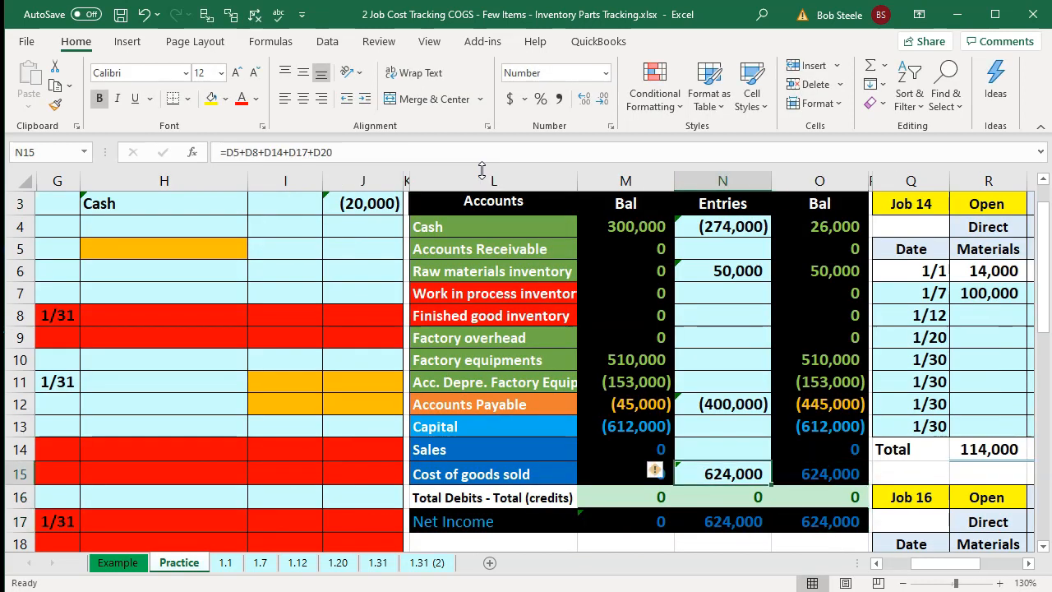
pyautogui.press('F2')
pyautogui.write('+')
pyautogui.press('Left')
pyautogui.press('Left')
pyautogui.press('Left')
pyautogui.press('Left')
pyautogui.press('Left')
pyautogui.press('Up')
# - Add the 20,000 cash credit to the trial balance's Cash entries formula
pyautogui.press('Up')
pyautogui.press('Up')
pyautogui.press('Up')
pyautogui.press('Up')
pyautogui.press('Up')
pyautogui.press('Up')
pyautogui.press('Up')
pyautogui.press('Up')
pyautogui.press('Up')
pyautogui.press('Up')
pyautogui.press('Up')
pyautogui.press('Up')
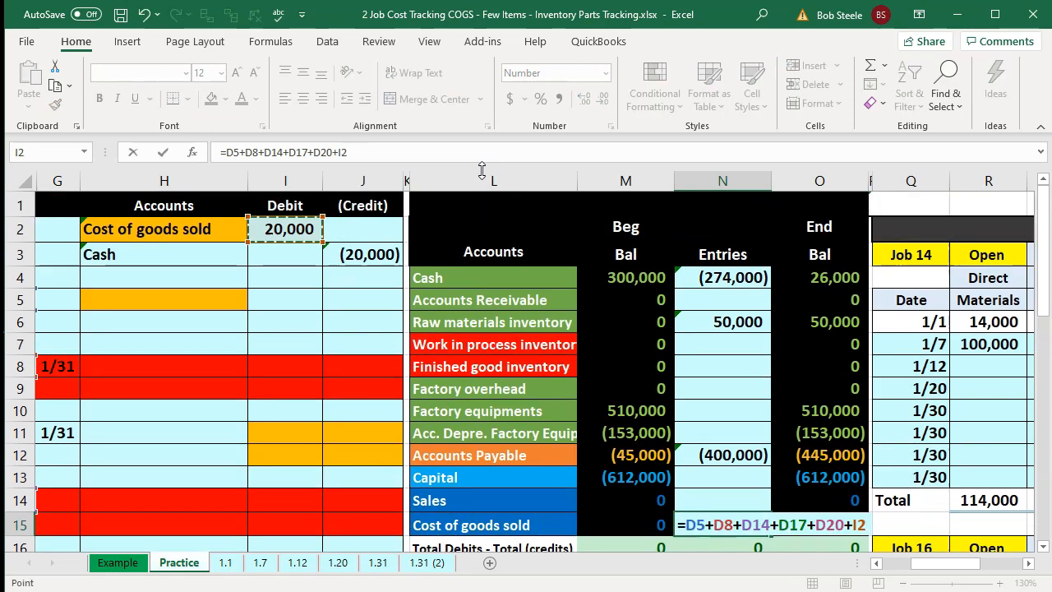
pyautogui.press('Return')
pyautogui.press('Up')
pyautogui.press('Up')
pyautogui.press('Up')
pyautogui.press('Up')
pyautogui.press('Up')
pyautogui.press('Up')
pyautogui.press('Up')
pyautogui.press('Up')
pyautogui.press('Up')
pyautogui.press('Up')
pyautogui.press('Up')
pyautogui.press('Up')
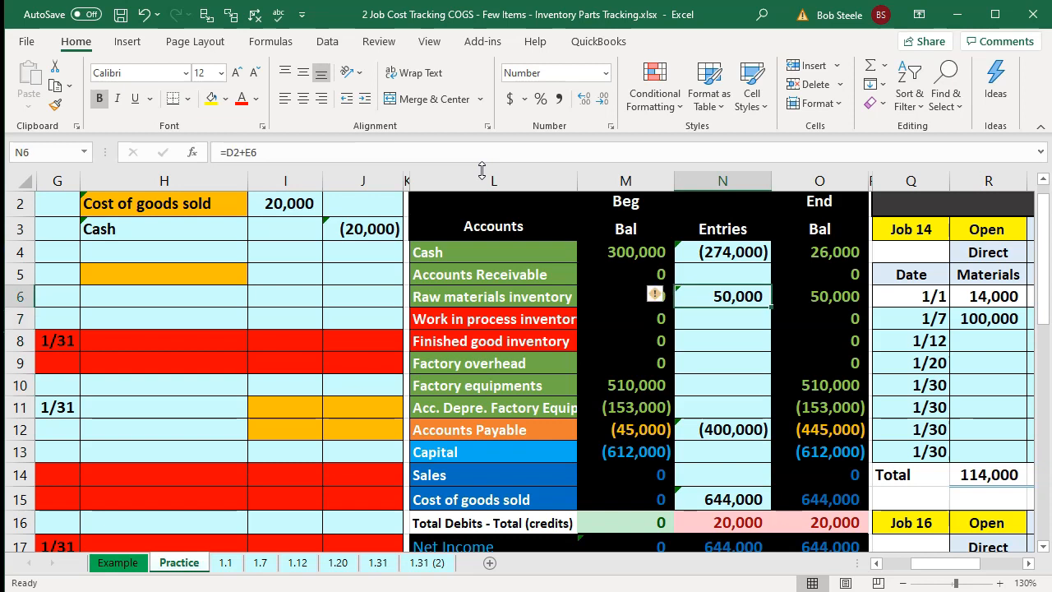
pyautogui.press('Left')
pyautogui.press('Left')
pyautogui.press('Left')
pyautogui.press('Left')
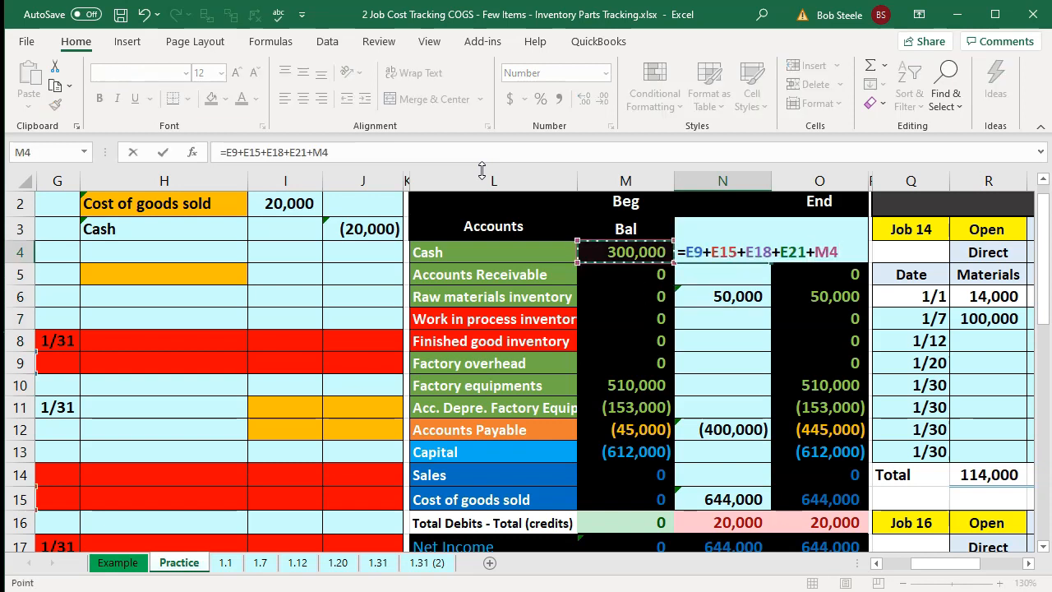
pyautogui.press('Up')
pyautogui.press('Return')
# - Allocate 20,000 of overhead to Job 14 on a 1/30 row by multiplying by Job 14's 19% rate
pyautogui.press('Down')
pyautogui.press('Down')
pyautogui.press('Down')
pyautogui.press('Down')
pyautogui.press('Down')
pyautogui.press('Down')
pyautogui.press('Down')
pyautogui.press('Down')
pyautogui.press('Down')
pyautogui.press('Down')
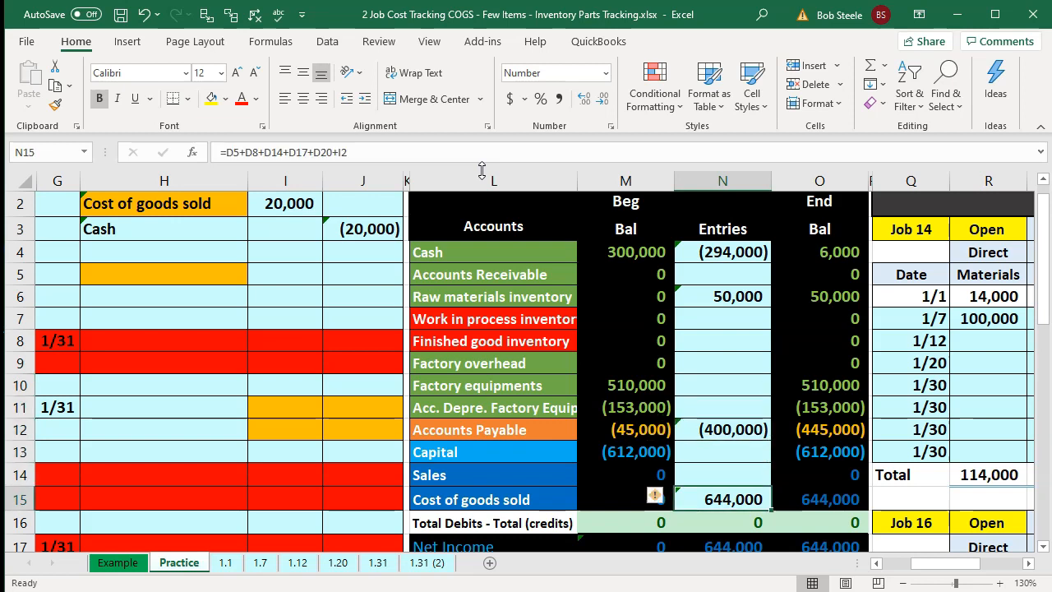
pyautogui.press('Right')
pyautogui.press('Right')
pyautogui.press('Right')
pyautogui.press('Right')
pyautogui.press('Right')
pyautogui.press('Right')
pyautogui.press('Right')
pyautogui.press('Right')
pyautogui.press('Right')
pyautogui.press('Right')
pyautogui.press('Right')
pyautogui.press('Right')
pyautogui.press('Right')
pyautogui.press('Left')
pyautogui.press('Left')
pyautogui.press('Left')
pyautogui.press('Left')
pyautogui.press('Left')
pyautogui.press('Left')
pyautogui.press('Up')
pyautogui.press('Up')
pyautogui.press('Up')
pyautogui.press('Left')
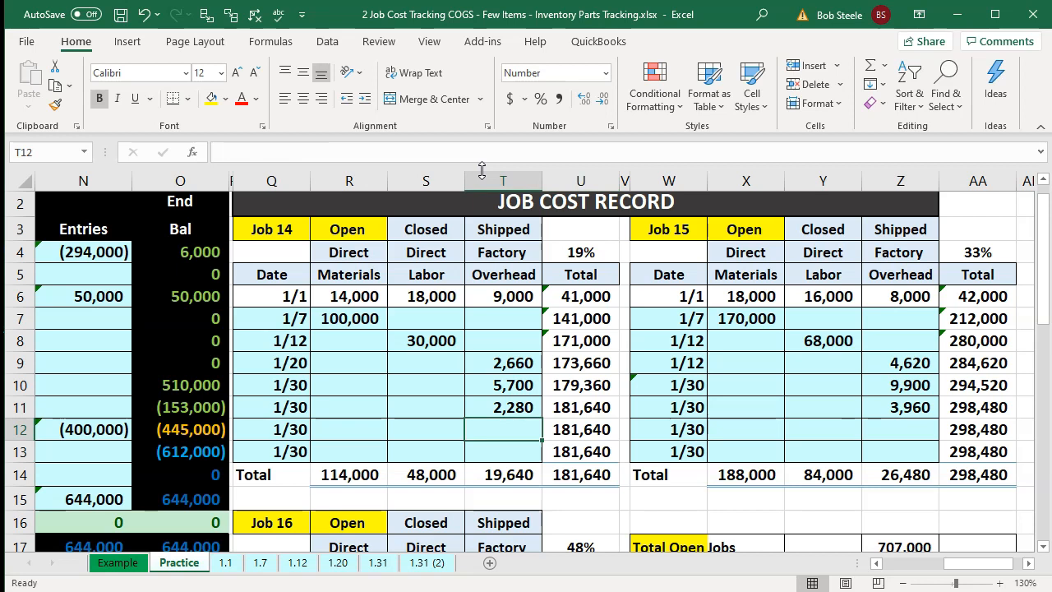
pyautogui.write('=20000')
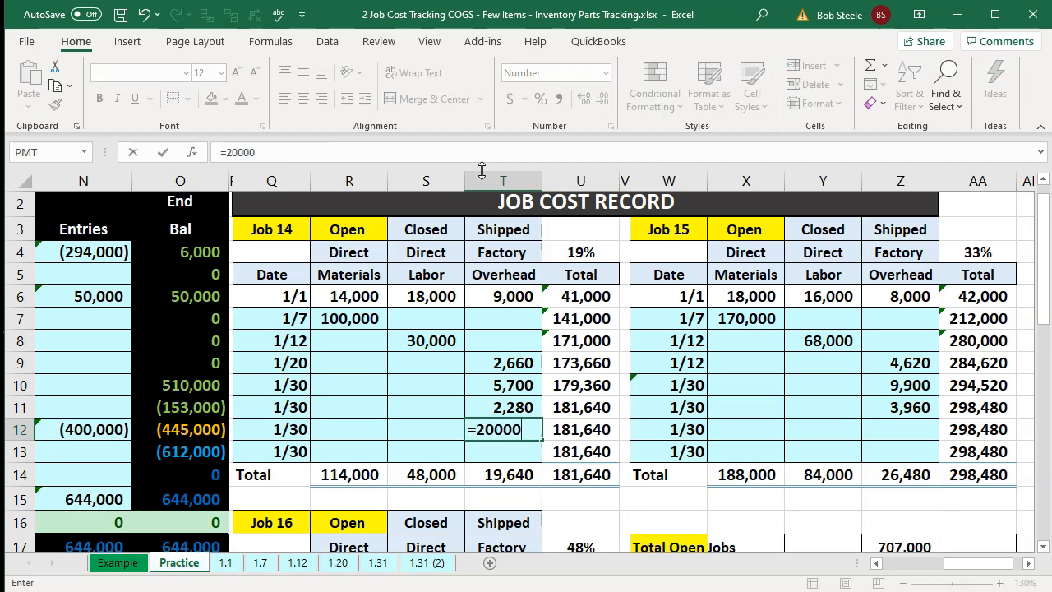
pyautogui.write('*')
pyautogui.press('Up')
pyautogui.press('Up')
pyautogui.press('Up')
pyautogui.press('Up')
pyautogui.press('Up')
pyautogui.press('Up')
pyautogui.press('Up')
pyautogui.press('Up')
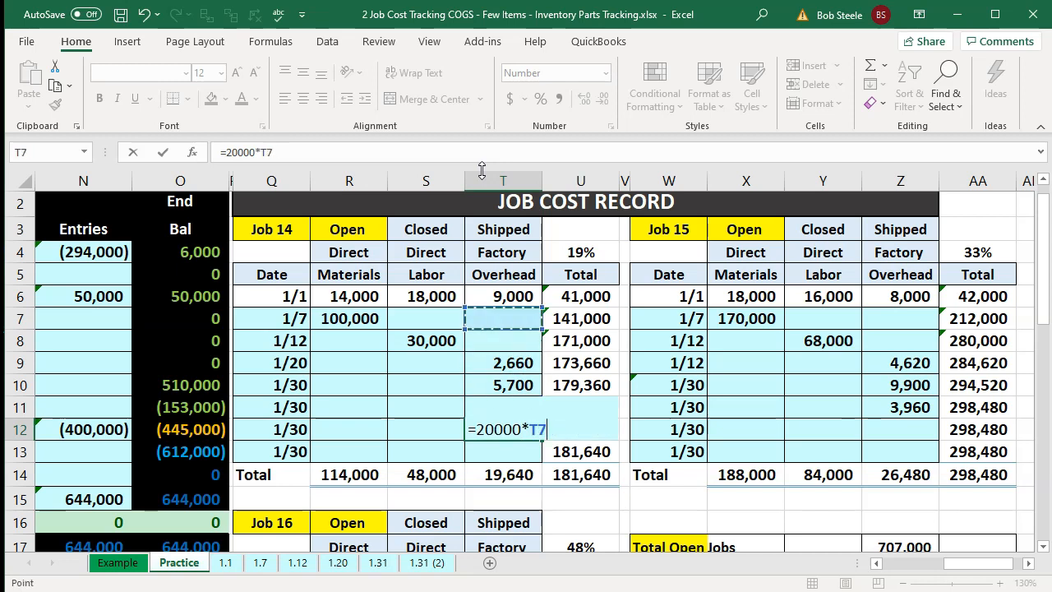
pyautogui.press('Right')
pyautogui.press('Return')
# - Allocate 20,000 of overhead to Job 15 on a 1/30 row by multiplying by Job 15's 33% rate
pyautogui.press('Right')
pyautogui.press('Right')
pyautogui.press('Right')
pyautogui.press('Right')
pyautogui.press('Right')
pyautogui.press('Right')
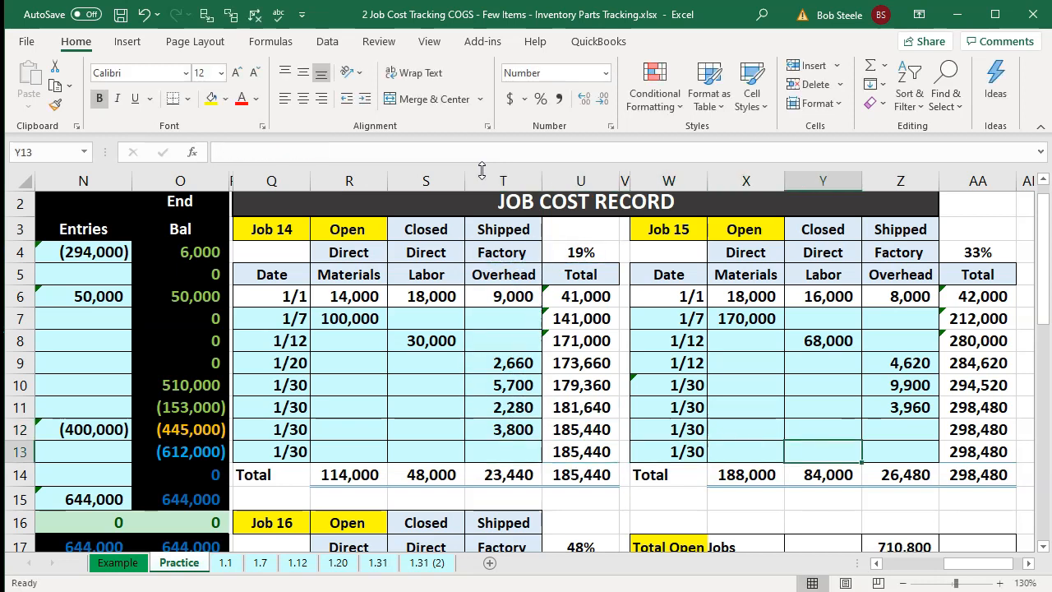
pyautogui.press('Up')
pyautogui.write('=2')
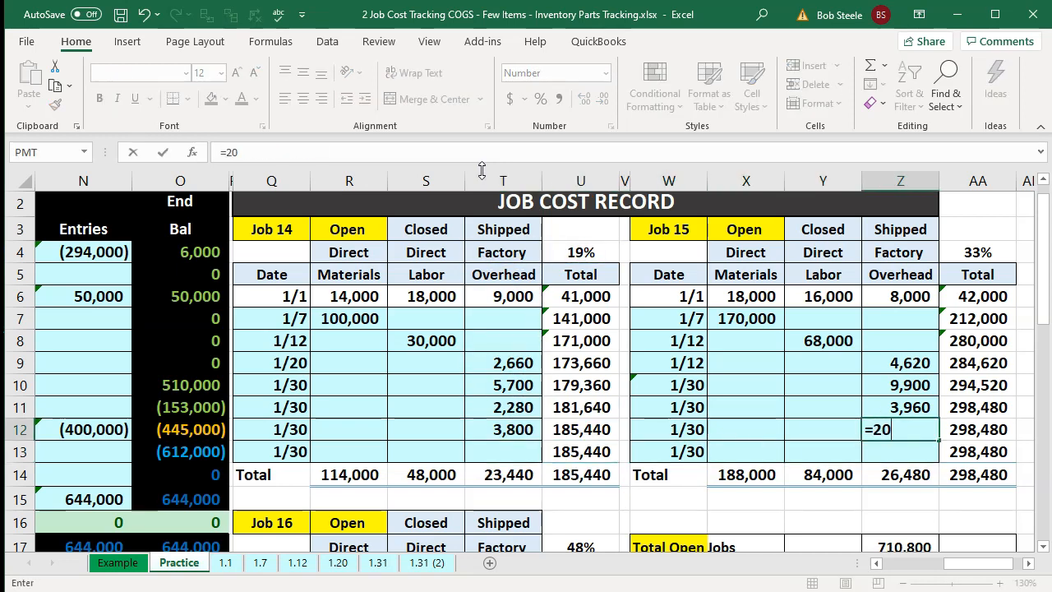
pyautogui.write('0000*')
pyautogui.press('Up')
pyautogui.press('Up')
pyautogui.press('Up')
pyautogui.press('Up')
pyautogui.press('Up')
pyautogui.press('Up')
pyautogui.press('Up')
pyautogui.press('Up')
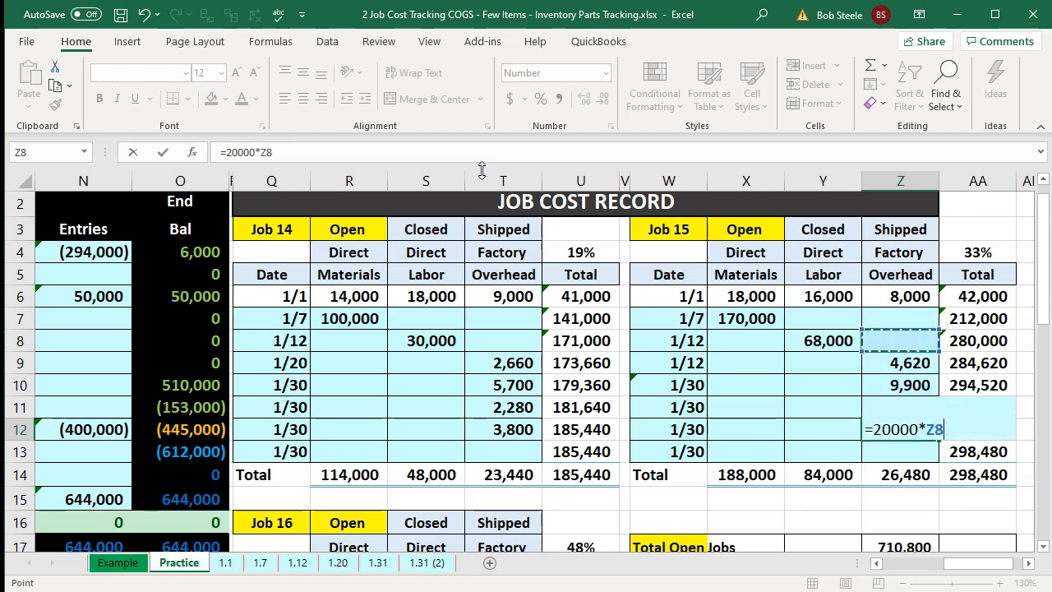
pyautogui.press('Right')
pyautogui.press('Return')
# - Allocate 20,000 of overhead to Job 16 on a 1/30 row by multiplying by Job 16's 48% rate
pyautogui.press('Down')
pyautogui.press('Down')
pyautogui.press('Down')
pyautogui.press('Down')
pyautogui.press('Down')
pyautogui.press('Down')
pyautogui.press('Down')
pyautogui.press('Down')
pyautogui.press('Down')
pyautogui.press('Down')
pyautogui.press('Down')
pyautogui.press('Down')
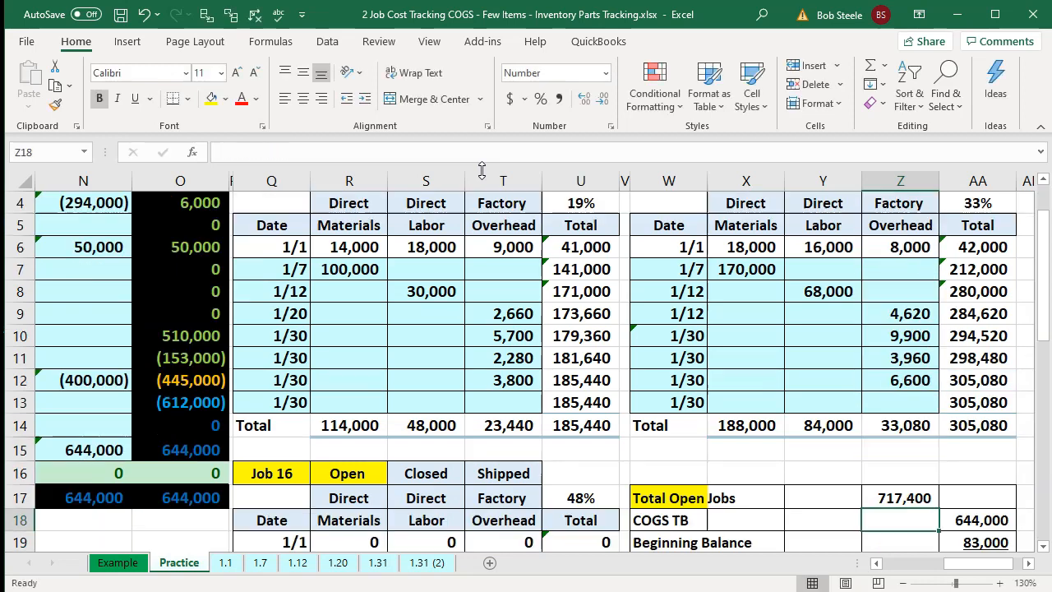
pyautogui.press('Left')
pyautogui.press('Left')
pyautogui.press('Left')
pyautogui.press('Left')
pyautogui.press('Left')
pyautogui.press('Left')
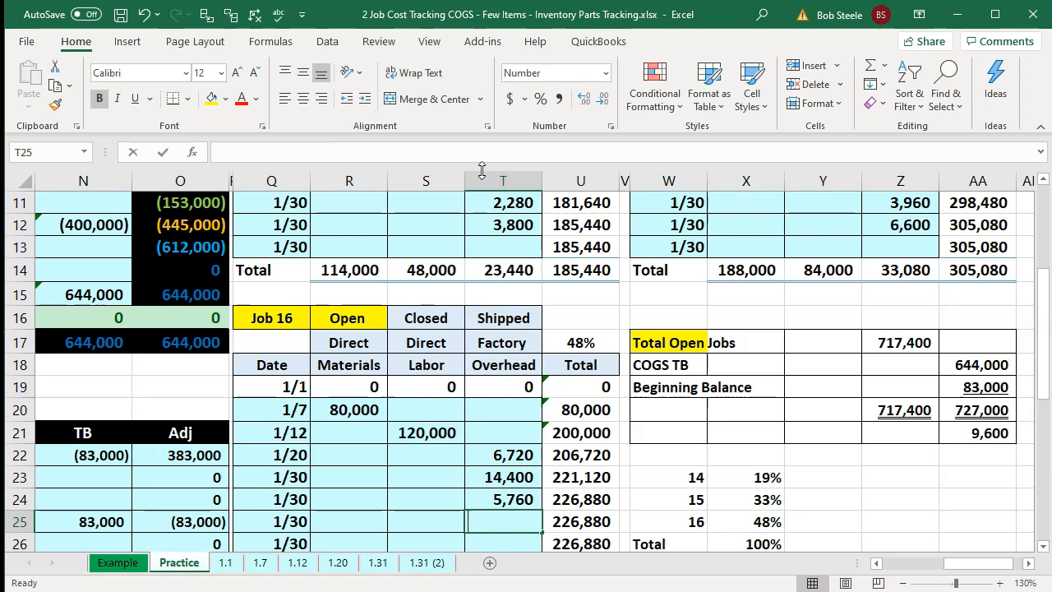
pyautogui.write('=20000*')
pyautogui.press('Up')
pyautogui.press('Up')
pyautogui.press('Up')
pyautogui.press('Up')
pyautogui.press('Up')
pyautogui.press('Up')
pyautogui.press('Up')
pyautogui.press('Up')
pyautogui.press('Right')
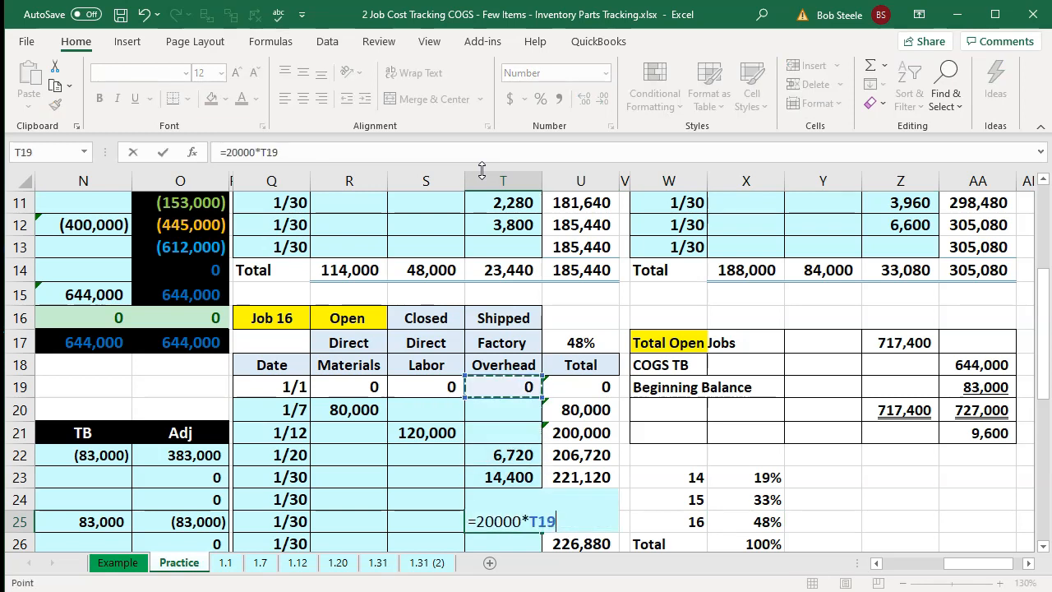
pyautogui.press('Return')
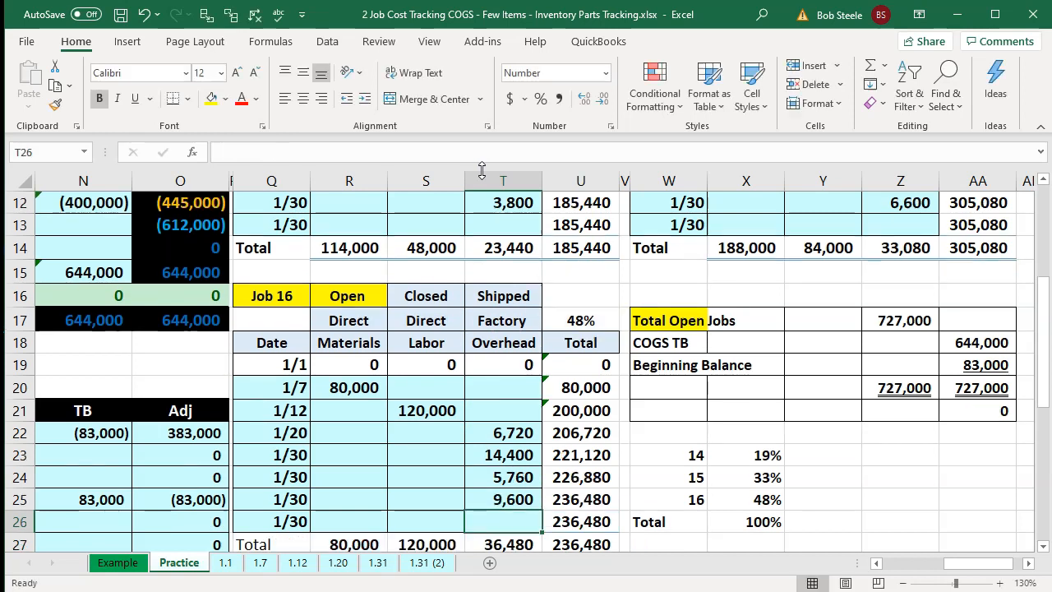
# - Check the three new overhead allocations and the total open jobs reconciliation against the trial balance
pyautogui.click(489, 499)
pyautogui.keyDown('ctrl'); pyautogui.click(486, 202); pyautogui.keyUp('ctrl')
pyautogui.keyDown('ctrl'); pyautogui.click(880, 202); pyautogui.keyUp('ctrl')
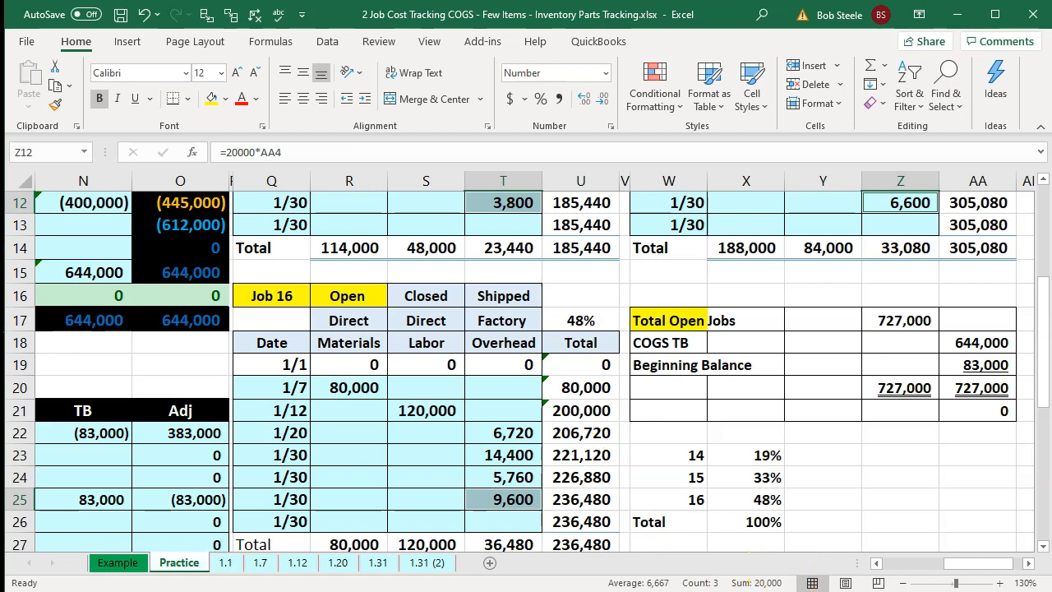
pyautogui.moveTo(904, 390); pyautogui.dragTo(966, 393)
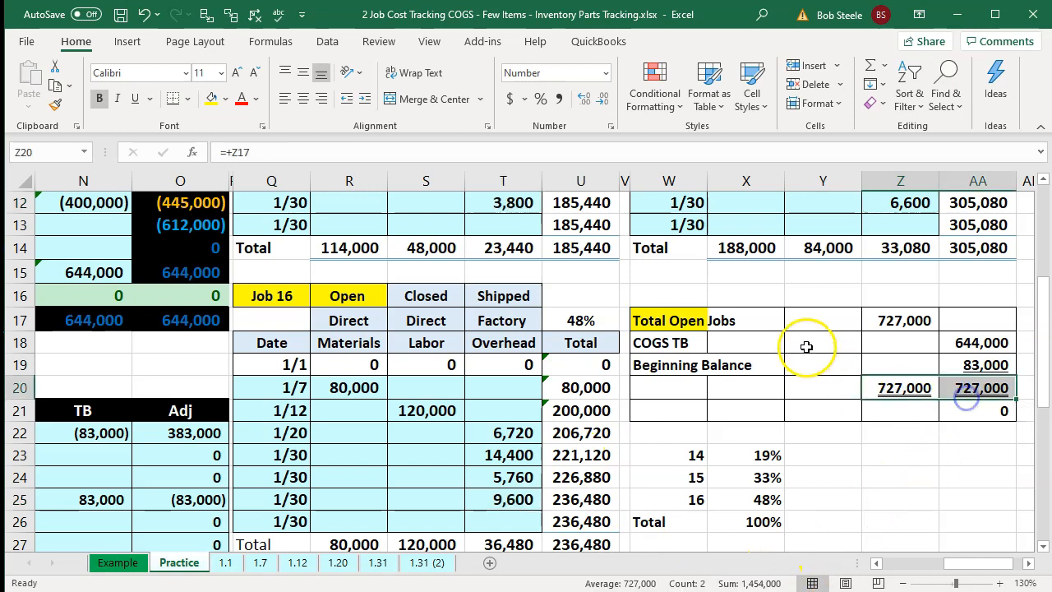
pyautogui.click(794, 320)
pyautogui.press('Left')
pyautogui.press('Left')
pyautogui.press('Left')
pyautogui.press('Left')
pyautogui.press('Left')
pyautogui.press('Left')
pyautogui.press('Left')
pyautogui.press('Left')
pyautogui.press('Left')
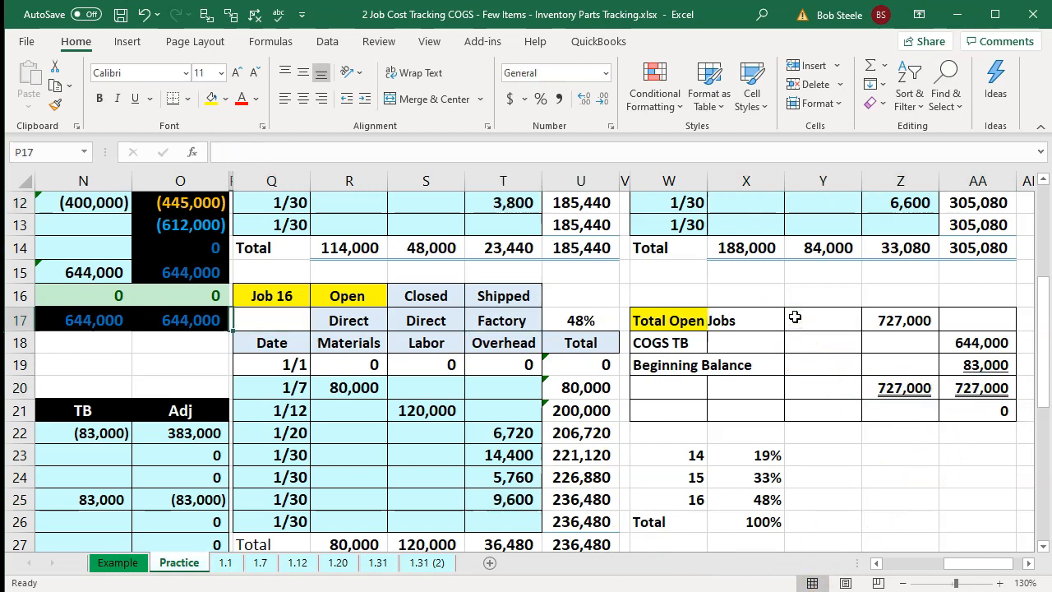
pyautogui.press('Home')
pyautogui.scroll(-2, 587, 402)
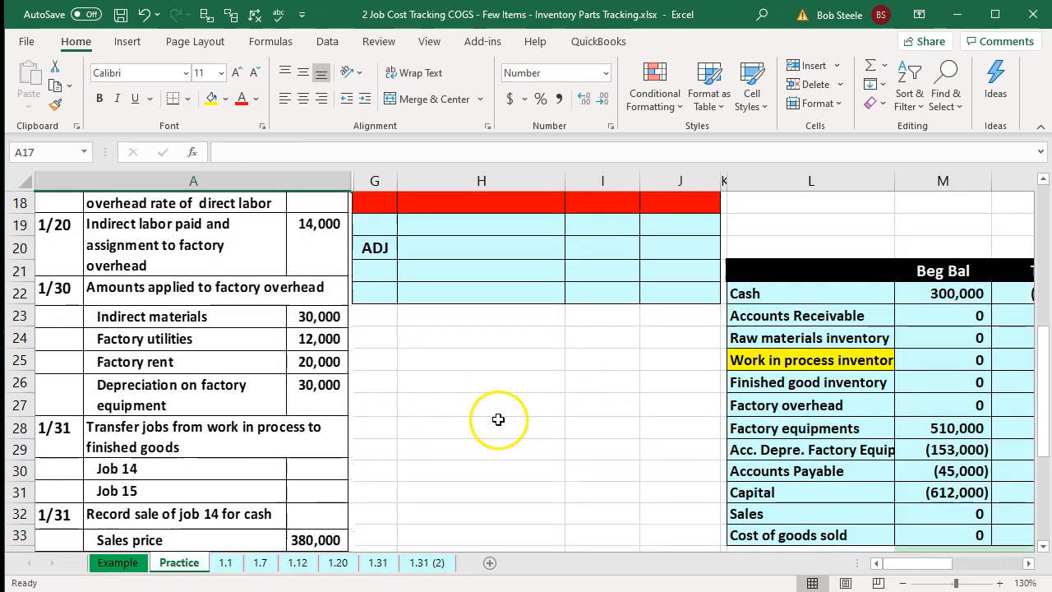
pyautogui.scroll(6, 498, 419)
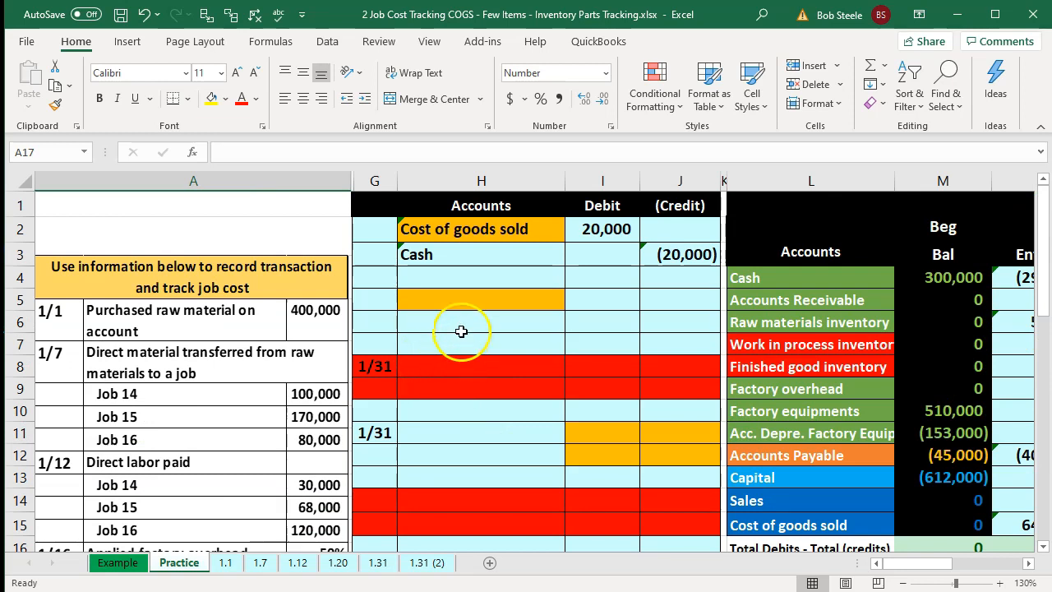
# - Link the next 1/31 entry's first account to Cost of goods sold with a formula
pyautogui.click(467, 301)
pyautogui.write('=')
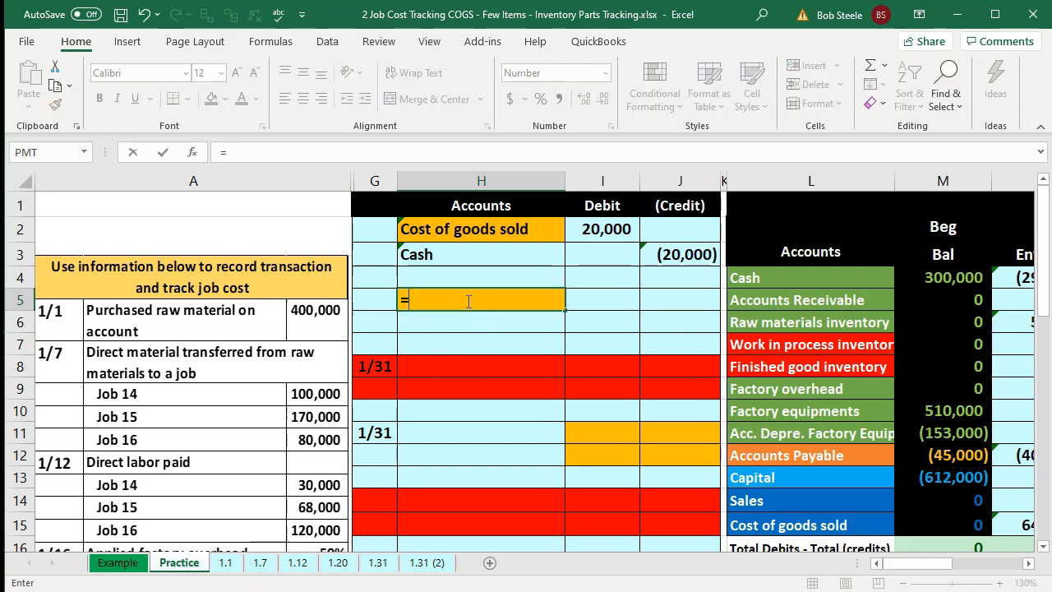
pyautogui.press('Down')
pyautogui.press('Down')
pyautogui.press('Down')
pyautogui.press('Down')
pyautogui.press('Down')
pyautogui.press('Down')
pyautogui.press('Down')
pyautogui.press('Down')
pyautogui.press('Down')
pyautogui.press('Down')
pyautogui.press('Down')
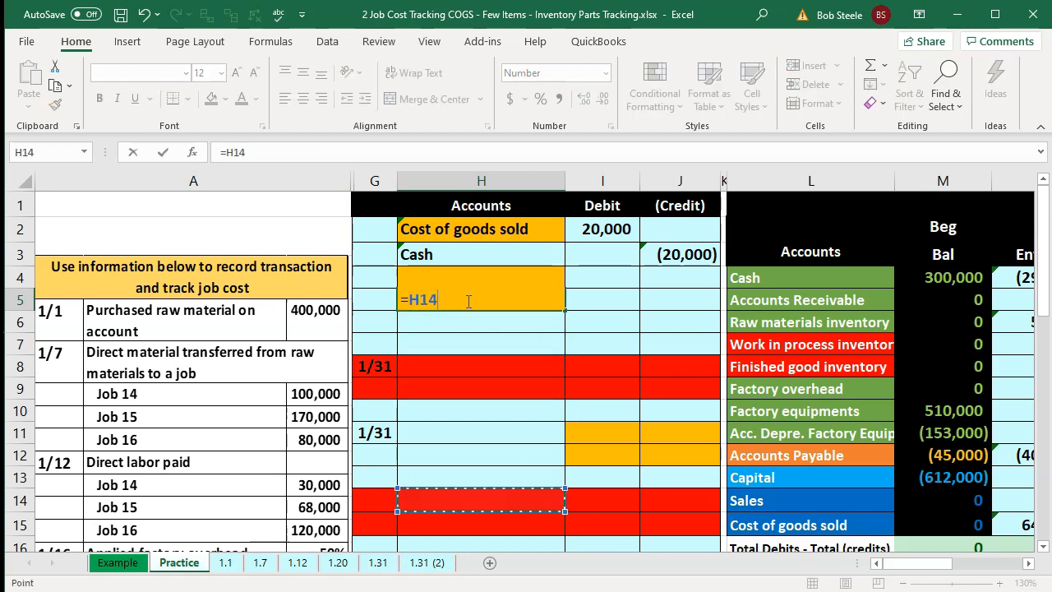
pyautogui.press('Right')
pyautogui.press('Right')
pyautogui.press('Right')
pyautogui.press('Right')
pyautogui.press('Up')
pyautogui.press('Return')
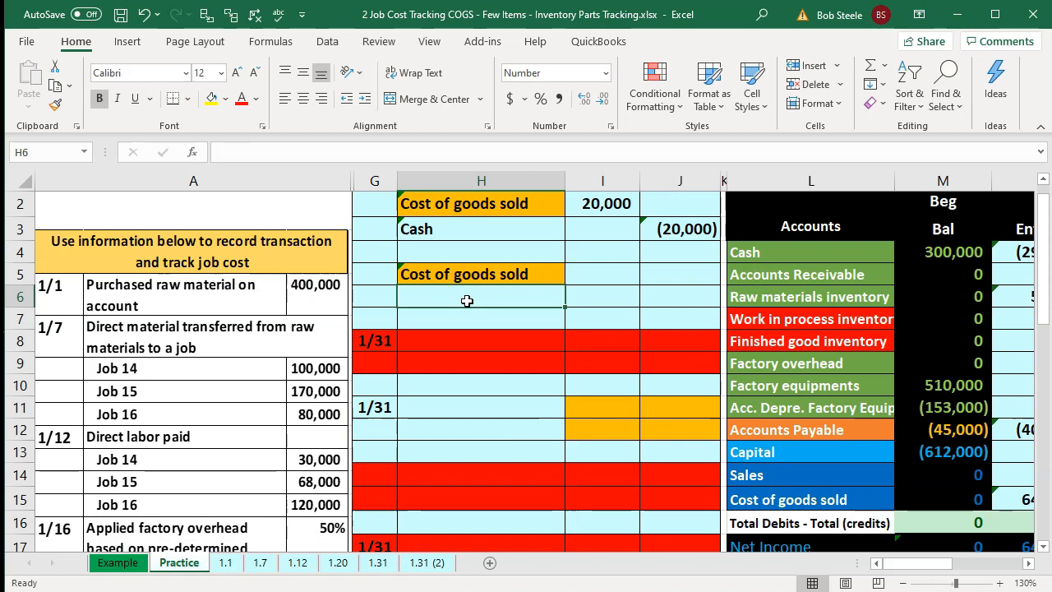
# - Link the entry's second account to Acc. Depre. Factory Equip. with a formula
pyautogui.write('=')
pyautogui.press('Right')
pyautogui.press('Right')
pyautogui.press('Right')
pyautogui.press('Right')
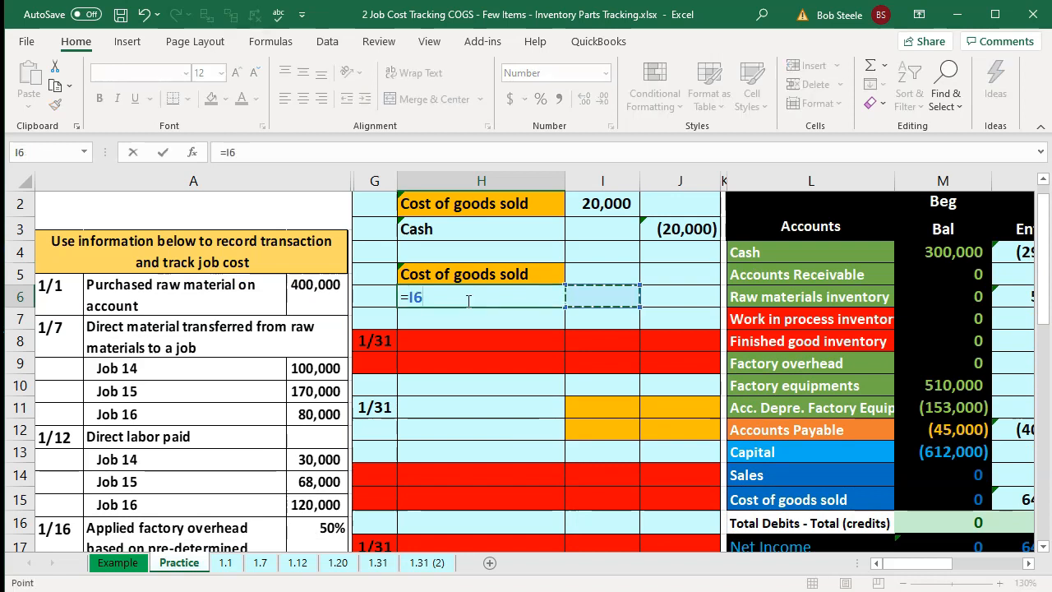
pyautogui.press('Down')
pyautogui.press('Down')
pyautogui.press('Down')
pyautogui.press('Down')
pyautogui.press('Down')
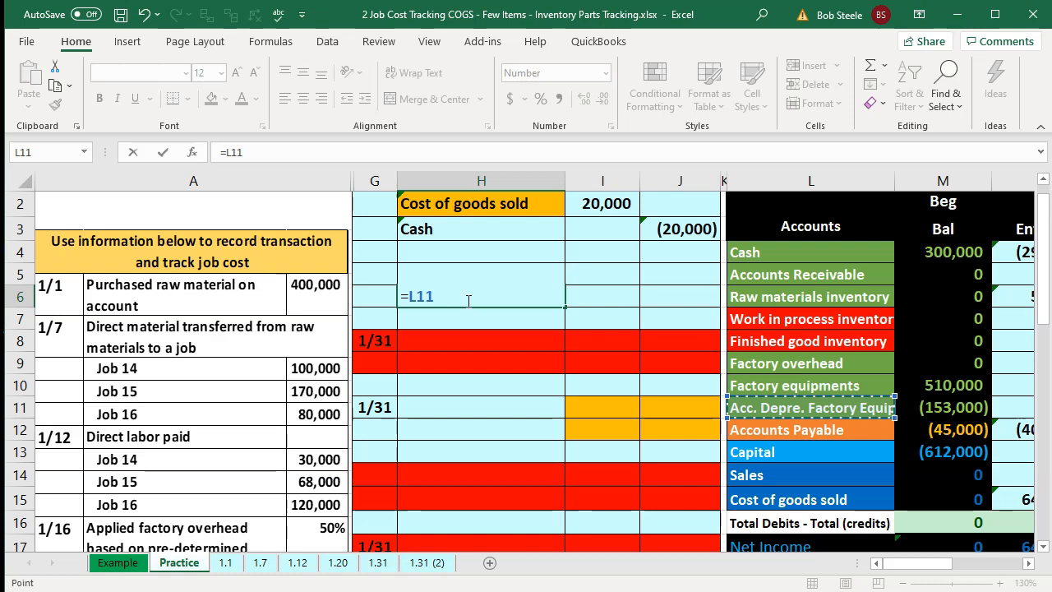
pyautogui.press('Return')
# - Enter a 30,000 debit to Cost of goods sold and credit accumulated depreciation with a formula negating the debit
pyautogui.press('Up')
pyautogui.press('Right')
pyautogui.press('Up')
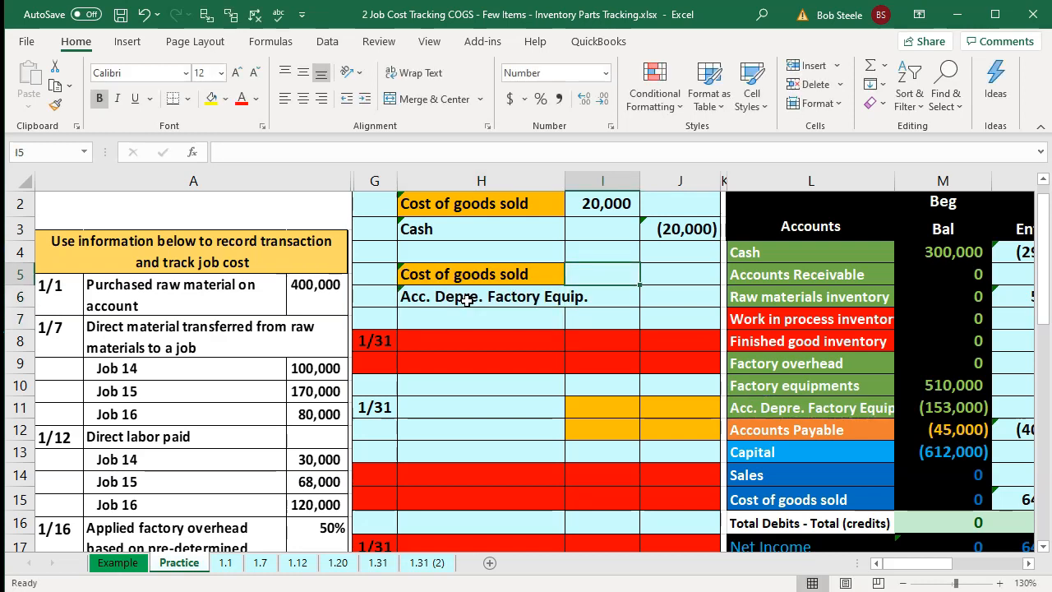
pyautogui.write('30,000')
pyautogui.press('Return')
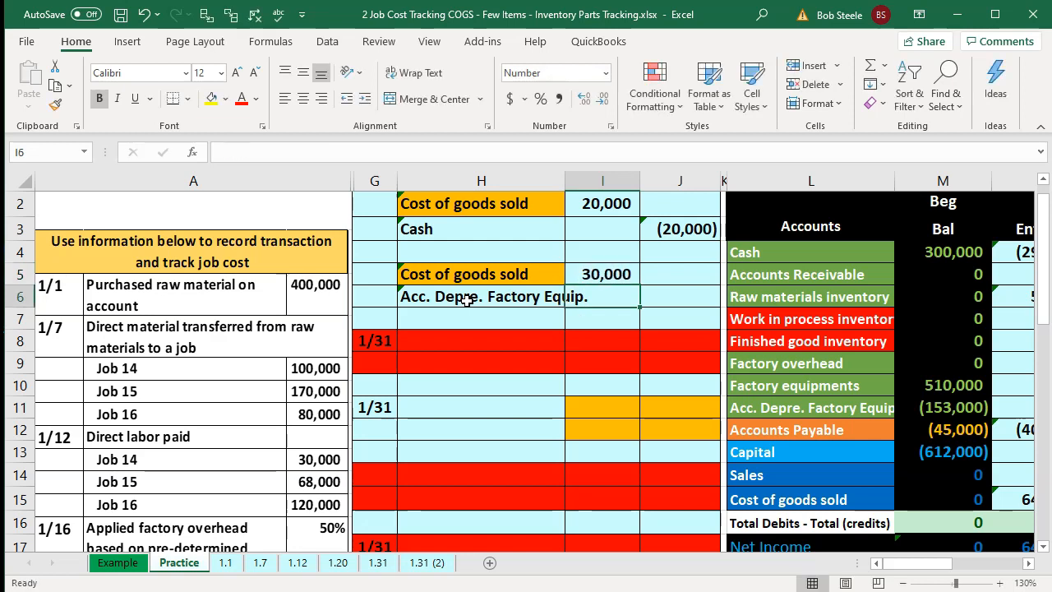
pyautogui.press('Right')
pyautogui.write('=-')
pyautogui.press('Left')
pyautogui.press('Up')
pyautogui.press('Return')
# - Add the 30,000 Cost of goods sold debit to the trial balance's Cost of goods sold entries formula
pyautogui.press('Down')
pyautogui.press('Down')
pyautogui.press('Down')
pyautogui.press('Down')
pyautogui.press('Down')
pyautogui.press('Down')
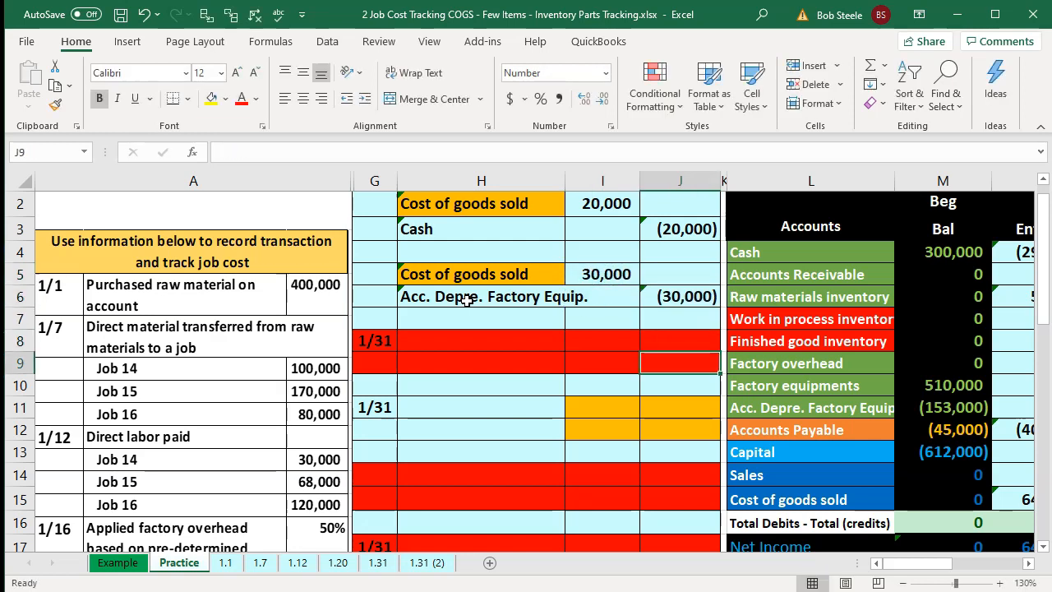
pyautogui.press('Right')
pyautogui.press('Right')
pyautogui.press('Right')
pyautogui.press('Right')
pyautogui.press('Down')
pyautogui.press('Down')
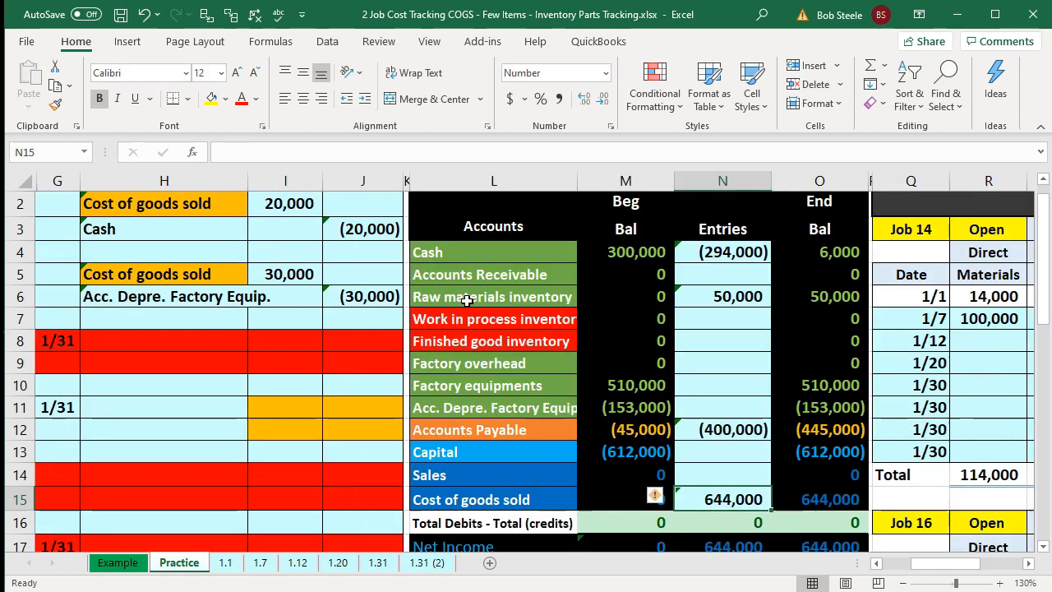
pyautogui.press('Up')
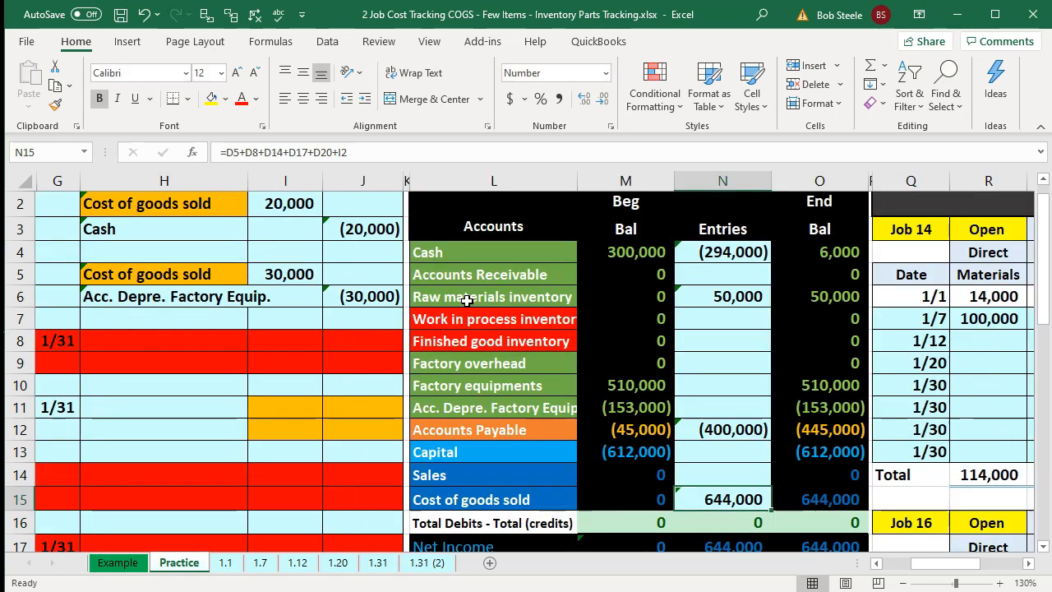
pyautogui.press('F2')
pyautogui.write('+')
pyautogui.press('Left')
pyautogui.press('Left')
pyautogui.press('Left')
pyautogui.press('Left')
pyautogui.press('Left')
pyautogui.press('Left')
pyautogui.press('Up')
pyautogui.press('Up')
pyautogui.press('Up')
pyautogui.press('Up')
pyautogui.press('Up')
pyautogui.press('Up')
pyautogui.press('Up')
pyautogui.press('Up')
pyautogui.press('Up')
pyautogui.press('Right')
pyautogui.press('Right')
# - Post the accumulated depreciation credit to the trial balance entries column with a formula linking to the journal credit
pyautogui.press('Up')
pyautogui.press('Left')
pyautogui.press('Return')
pyautogui.press('Up')
pyautogui.press('Up')
pyautogui.press('Up')
pyautogui.press('Up')
pyautogui.press('Up')
pyautogui.press('Up')
pyautogui.press('Left')
pyautogui.press('Left')
pyautogui.press('Down')
pyautogui.press('Right')
pyautogui.press('Right')
pyautogui.write('=')
pyautogui.press('Left')
pyautogui.press('Left')
pyautogui.press('Left')
pyautogui.press('Left')
pyautogui.press('Up')
pyautogui.press('Up')
pyautogui.press('Up')
pyautogui.press('Up')
pyautogui.press('Up')
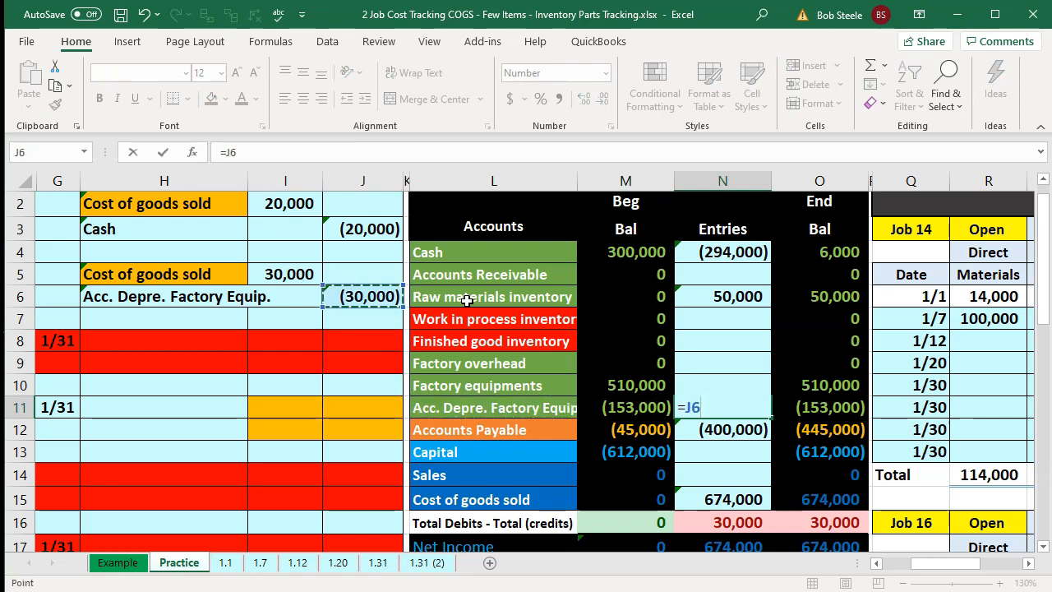
pyautogui.press('Return')
pyautogui.moveTo(836, 387); pyautogui.dragTo(836, 396)
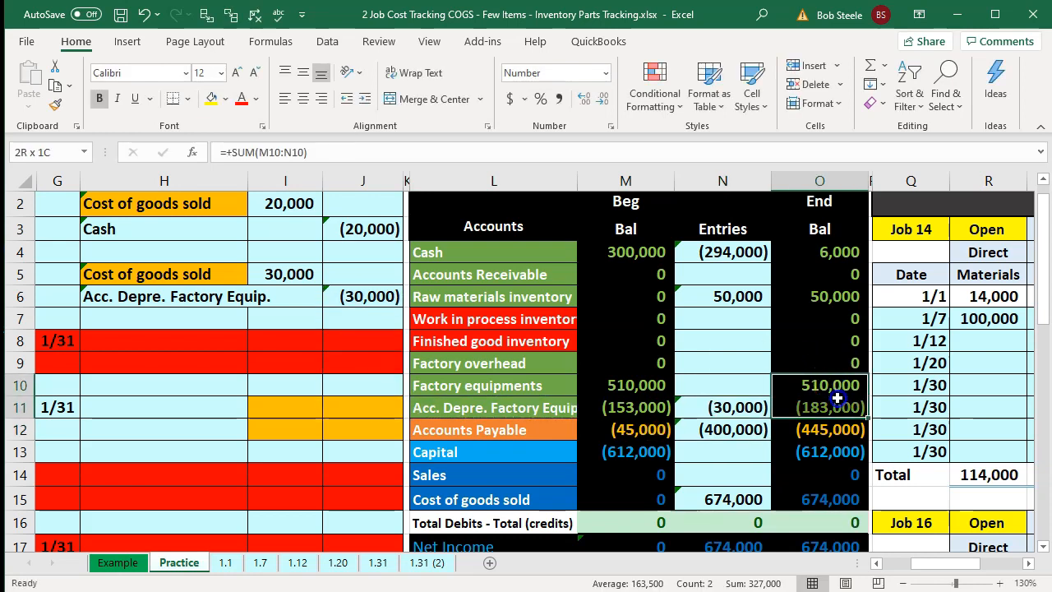
pyautogui.click(809, 497)
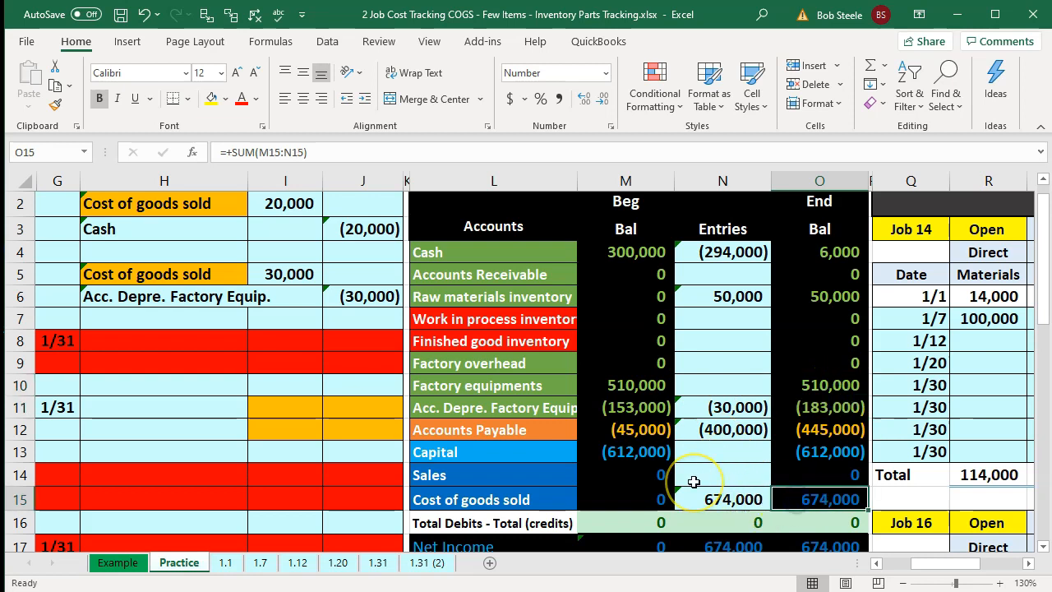
# - Allocate overhead to Job 14's 1/30 factory overhead row as 30000 times Job 14's percentage
pyautogui.press('Right')
pyautogui.press('Right')
pyautogui.press('Right')
pyautogui.press('Right')
pyautogui.press('Right')
pyautogui.press('Right')
pyautogui.press('Right')
pyautogui.press('Right')
pyautogui.press('Right')
pyautogui.press('Right')
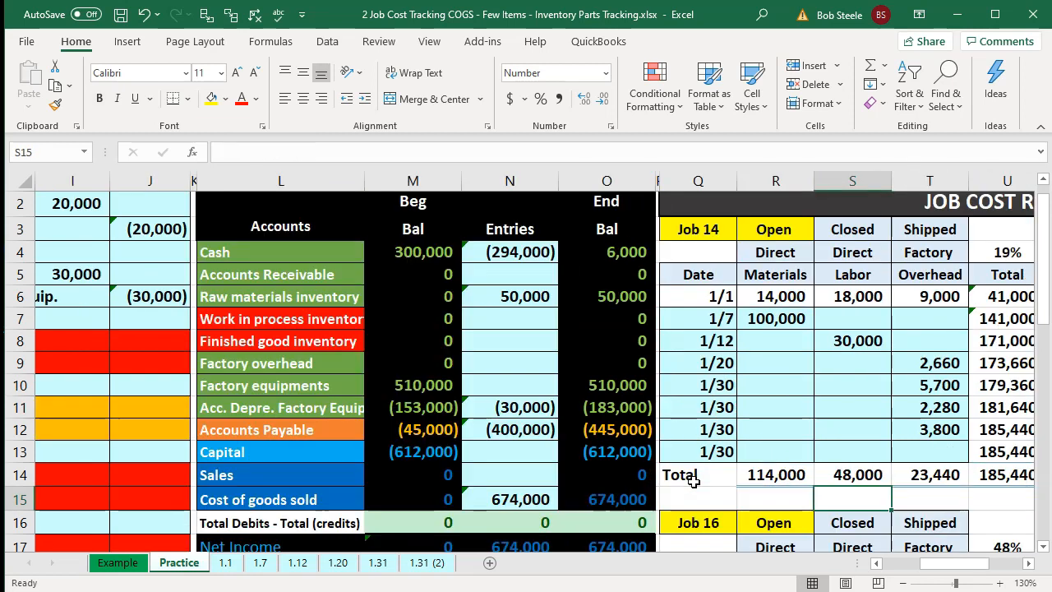
pyautogui.press('Right')
pyautogui.press('Right')
pyautogui.press('Left')
pyautogui.press('Left')
pyautogui.press('Left')
pyautogui.press('Left')
pyautogui.press('Left')
pyautogui.press('Left')
pyautogui.press('Left')
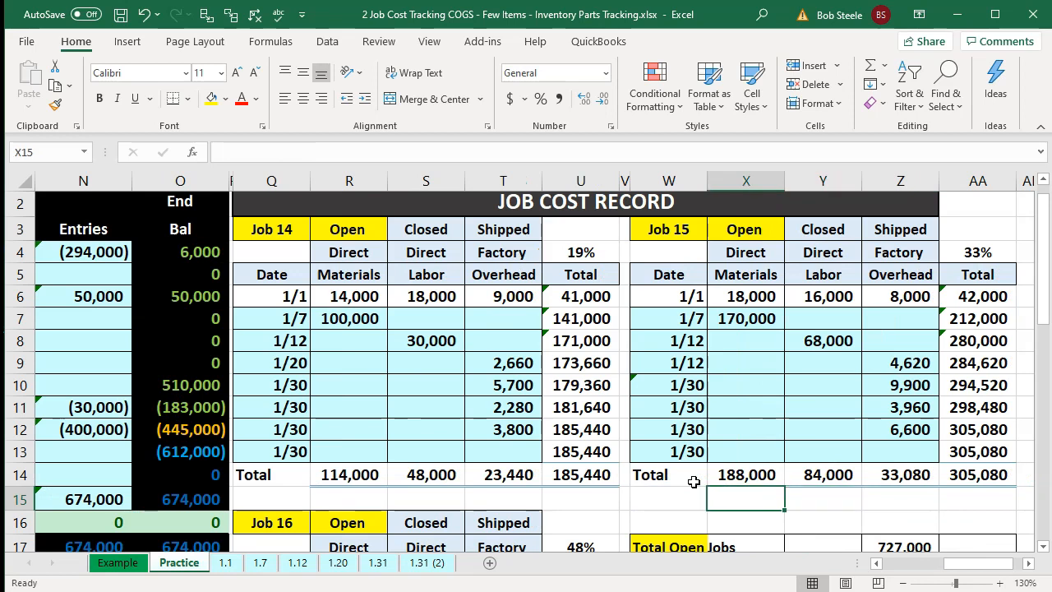
pyautogui.press('Up')
pyautogui.press('Up')
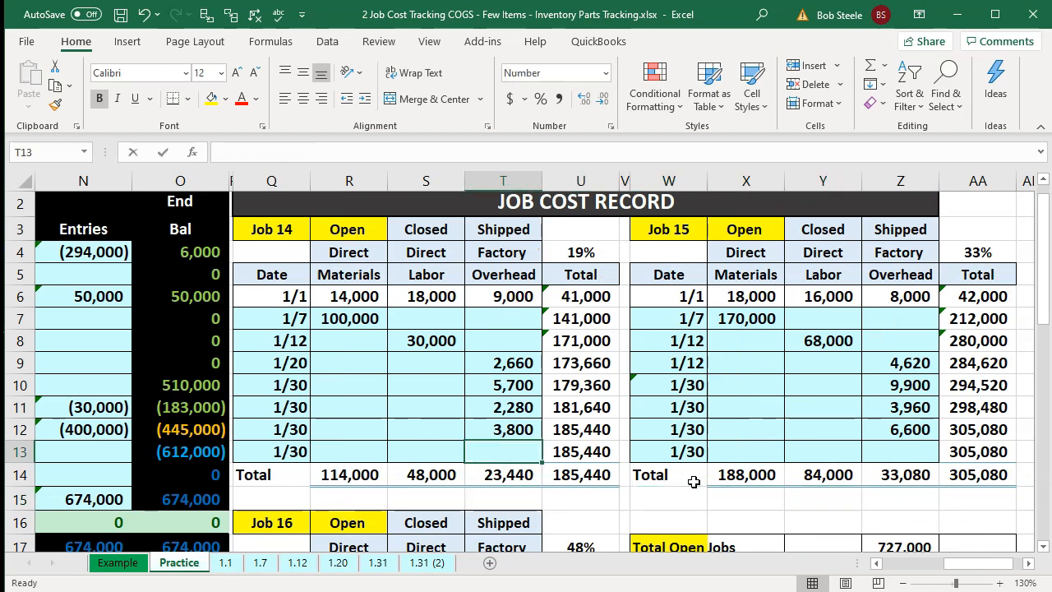
pyautogui.write('=')
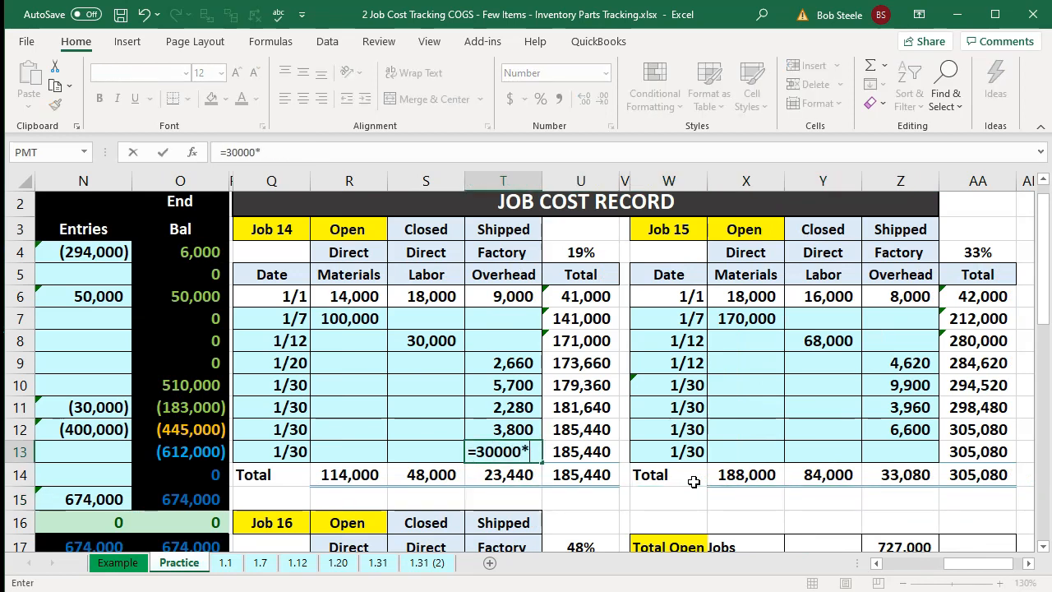
pyautogui.write('30000*')
pyautogui.press('Up')
pyautogui.press('Up')
pyautogui.press('Up')
pyautogui.press('Up')
pyautogui.press('Up')
pyautogui.press('Up')
pyautogui.press('Up')
pyautogui.press('Up')
pyautogui.press('Up')
pyautogui.press('Right')
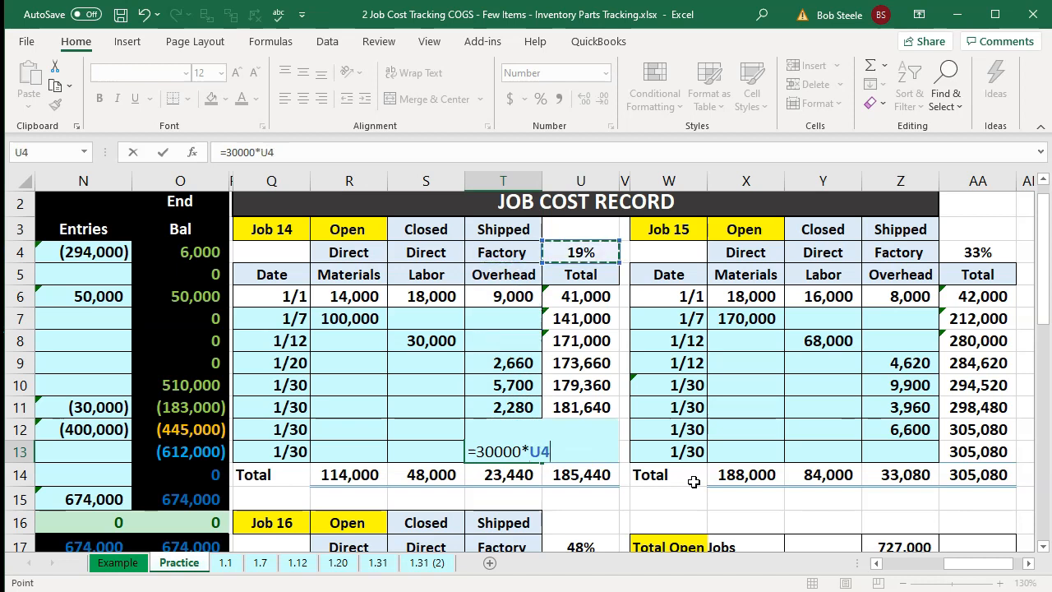
pyautogui.press('Return')
# - Allocate overhead to Job 15's 1/30 factory overhead row as 30000 times Job 15's percentage
pyautogui.press('Right')
pyautogui.press('Right')
pyautogui.press('Right')
pyautogui.press('Right')
pyautogui.press('Right')
pyautogui.press('Right')
pyautogui.press('Up')
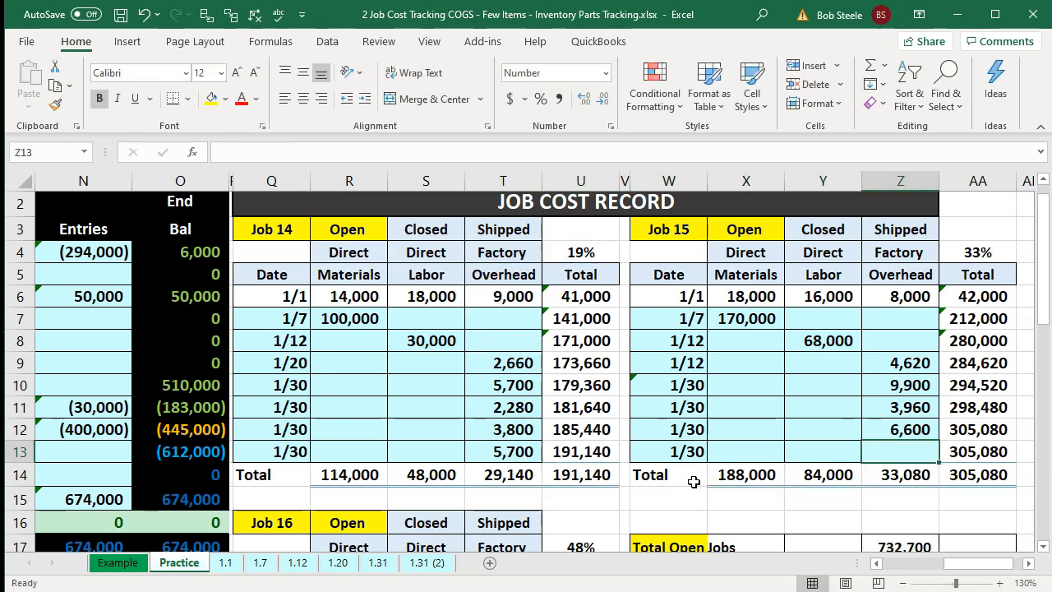
pyautogui.write('=30000')
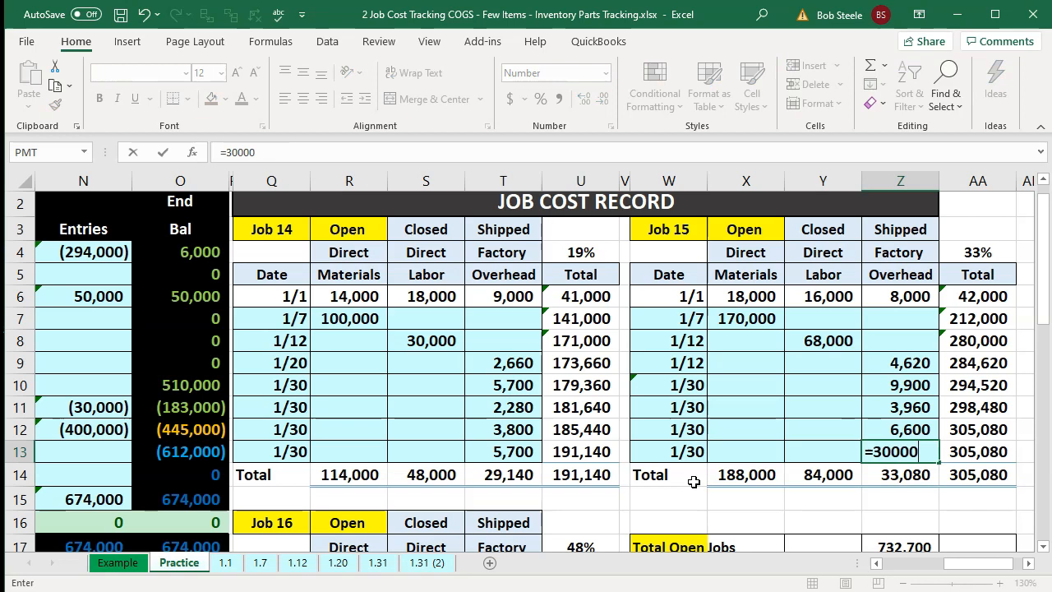
pyautogui.write('*')
pyautogui.press('Up')
pyautogui.press('Up')
pyautogui.press('Up')
pyautogui.press('Up')
pyautogui.press('Up')
pyautogui.press('Up')
pyautogui.press('Up')
pyautogui.press('Up')
pyautogui.press('Up')
pyautogui.press('Right')
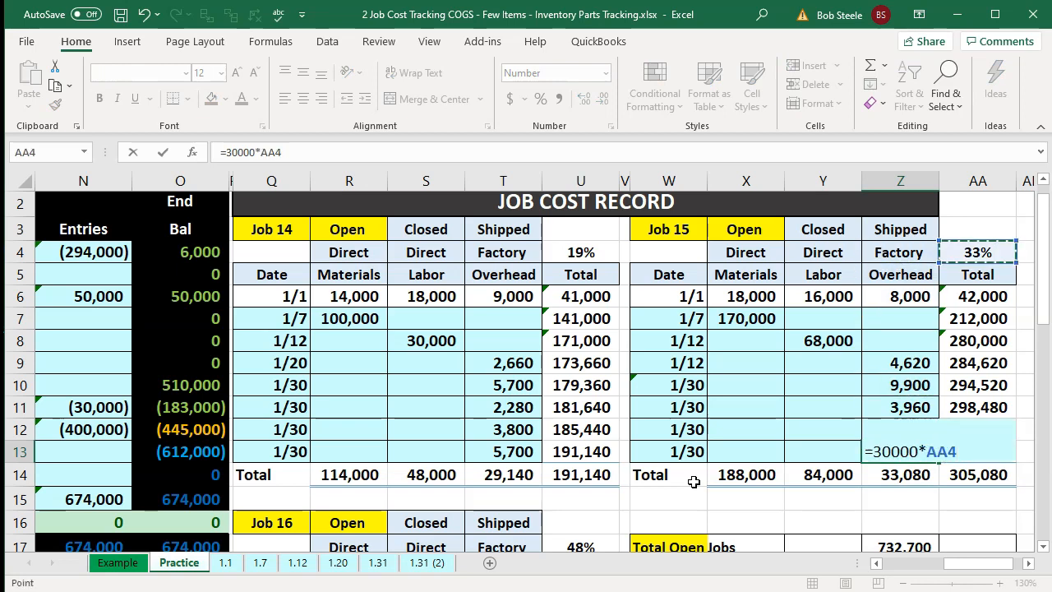
pyautogui.press('Return')
# - Allocate overhead to Job 16's 1/30 factory overhead row as 30000 times Job 16's percentage
pyautogui.press('Down')
pyautogui.press('Down')
pyautogui.press('Down')
pyautogui.press('Down')
pyautogui.press('Down')
pyautogui.press('Down')
pyautogui.press('Down')
pyautogui.press('Down')
pyautogui.press('Down')
pyautogui.press('Left')
pyautogui.press('Left')
pyautogui.press('Left')
pyautogui.press('Left')
pyautogui.press('Left')
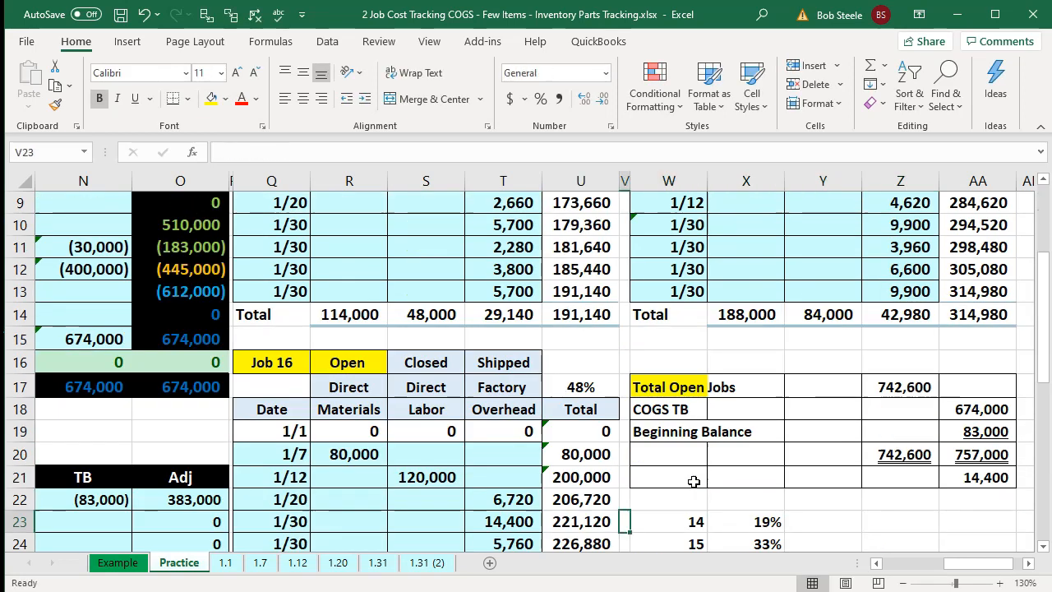
pyautogui.press('Down')
pyautogui.press('Down')
pyautogui.press('Down')
pyautogui.press('Left')
pyautogui.write('=')
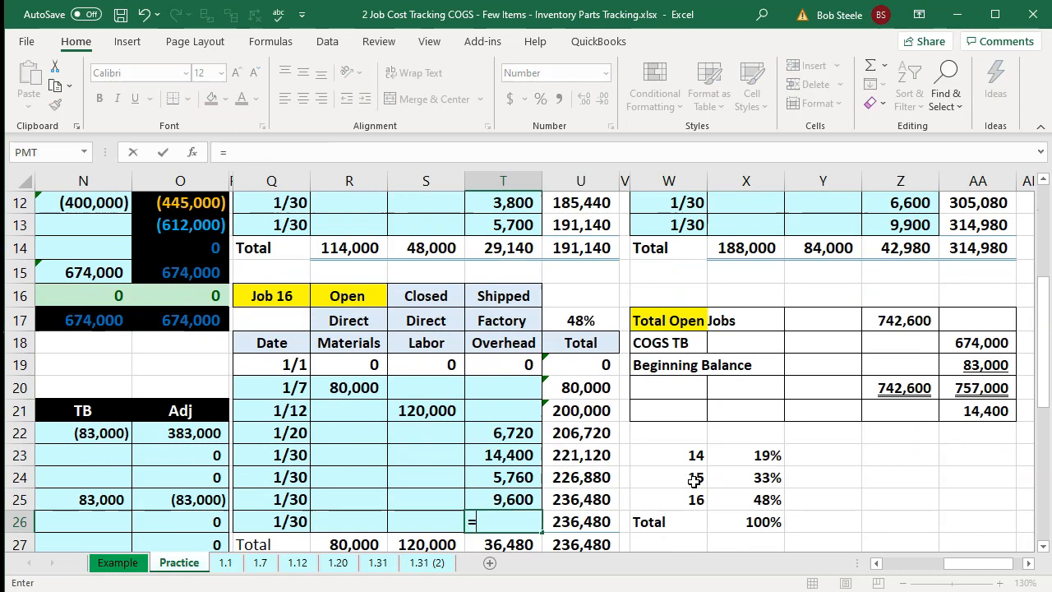
pyautogui.write('30000')
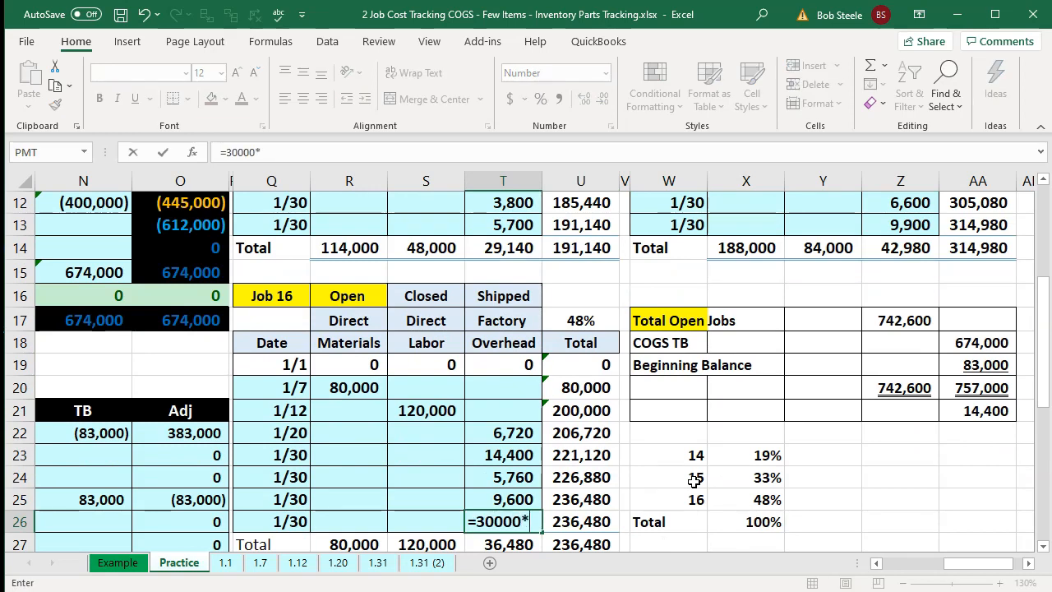
pyautogui.write('*')
pyautogui.press('Up')
pyautogui.press('Up')
pyautogui.press('Up')
pyautogui.press('Up')
pyautogui.press('Up')
pyautogui.press('Up')
pyautogui.press('Up')
pyautogui.press('Up')
pyautogui.press('Up')
pyautogui.press('Right')
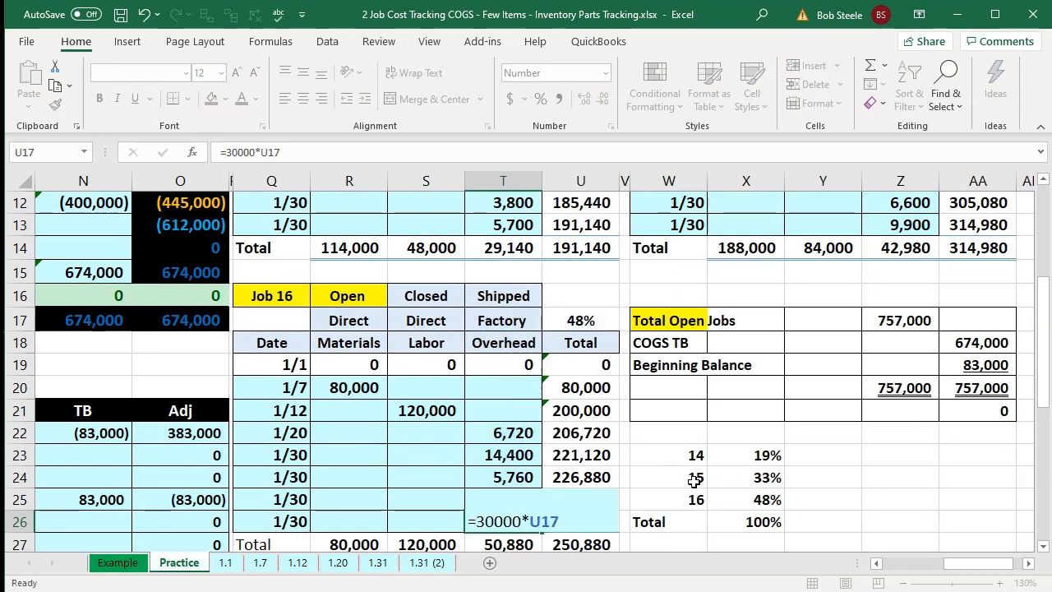
pyautogui.press('Return')
# - Check the three depreciation allocations and the open jobs total against the Cost of goods sold trial balance figure
pyautogui.click(497, 499)
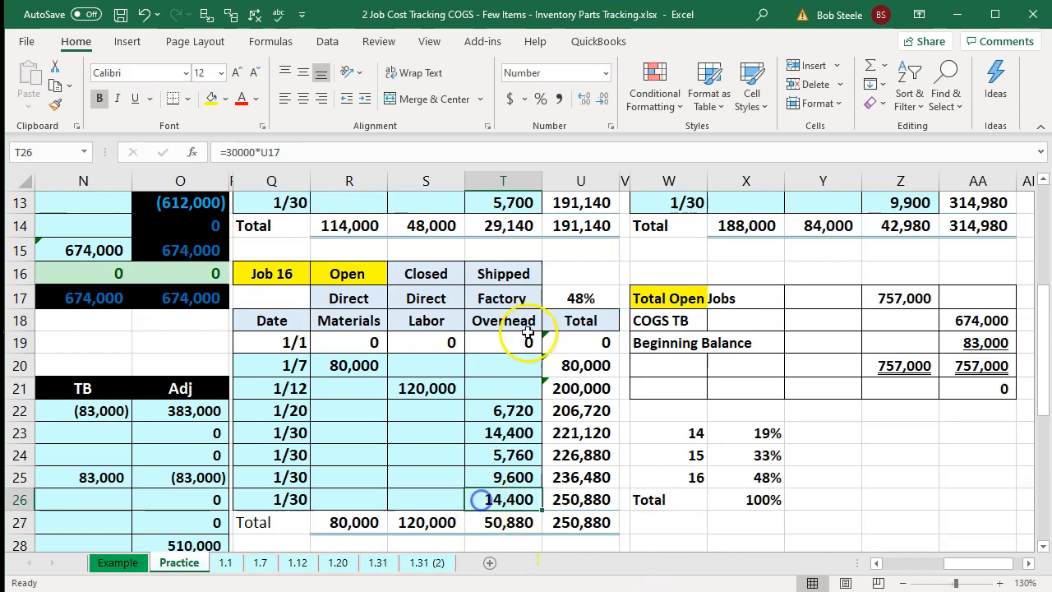
pyautogui.keyDown('ctrl'); pyautogui.click(533, 197); pyautogui.keyUp('ctrl')
pyautogui.keyDown('ctrl'); pyautogui.click(874, 204); pyautogui.keyUp('ctrl')
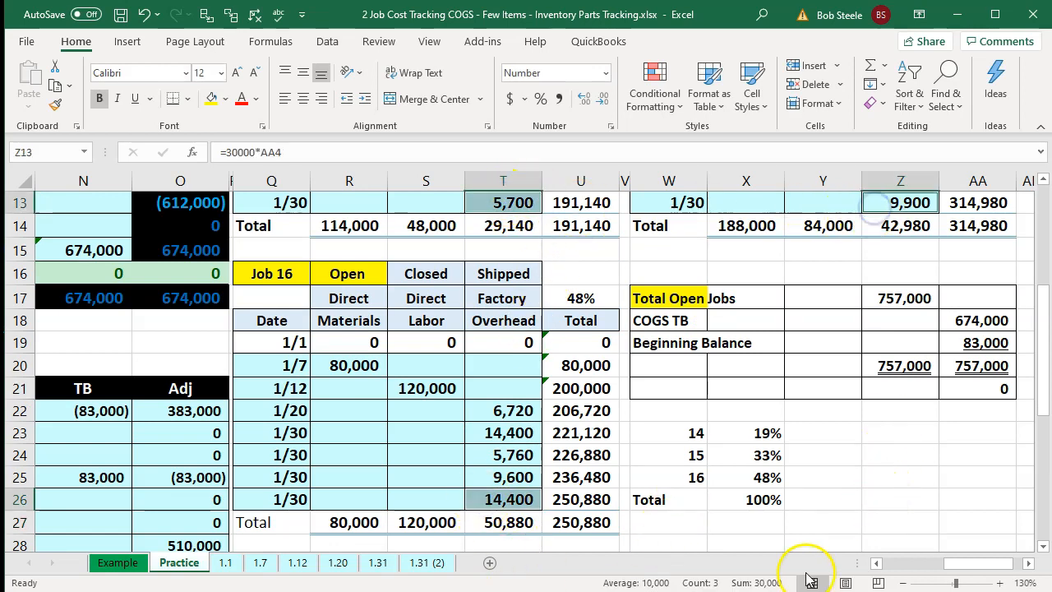
pyautogui.click(906, 364)
pyautogui.press('Right')
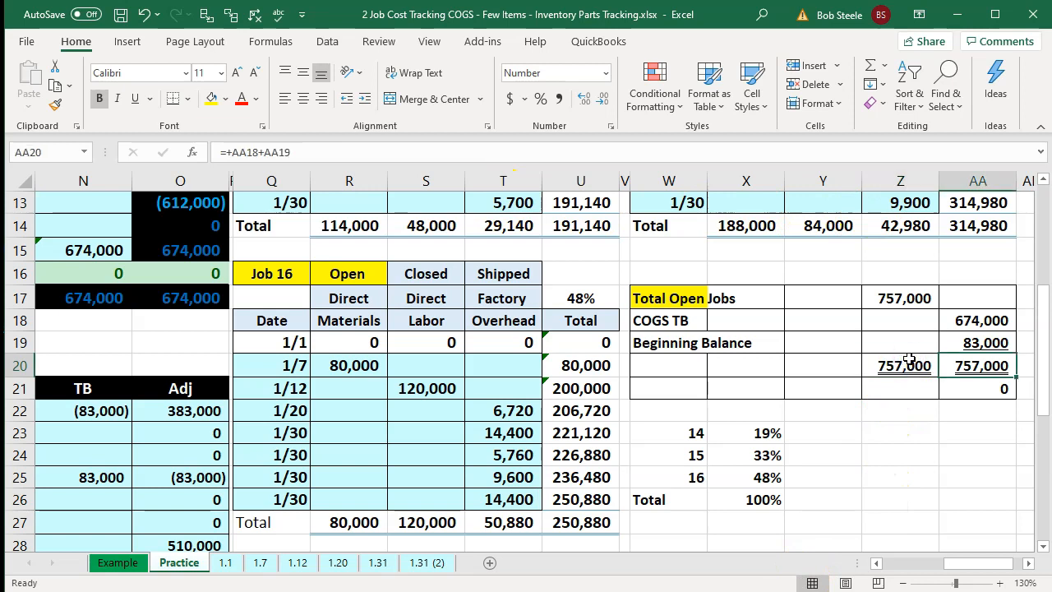
pyautogui.press('Left')
pyautogui.press('Left')
pyautogui.press('Left')
pyautogui.press('Left')
pyautogui.press('Home')
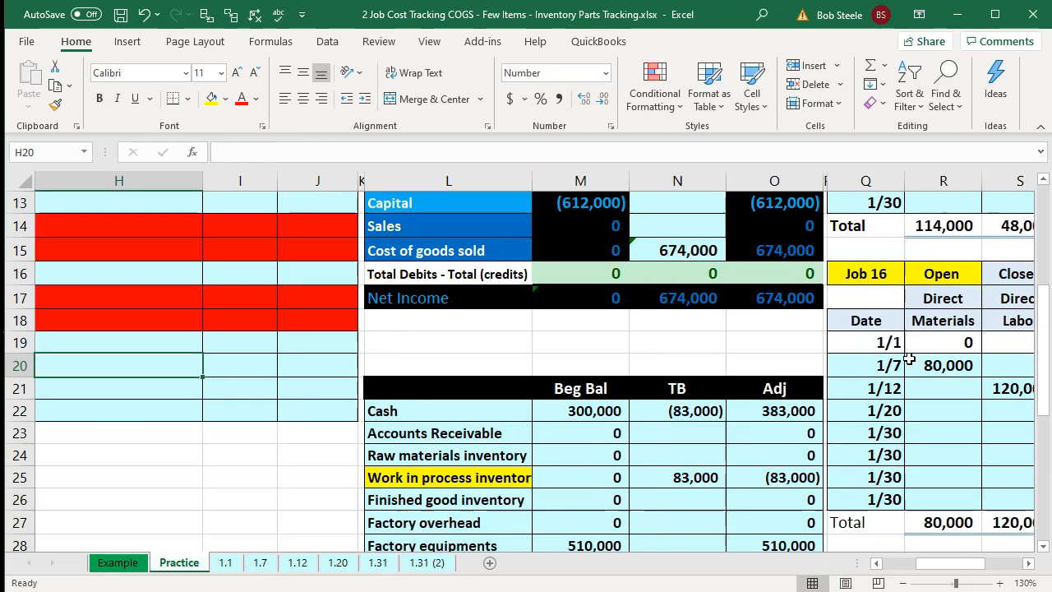
# - Review the trial balance totals, net income and sales formulas, and scroll through the remaining transactions and accounts
pyautogui.scroll(3, 668, 385)
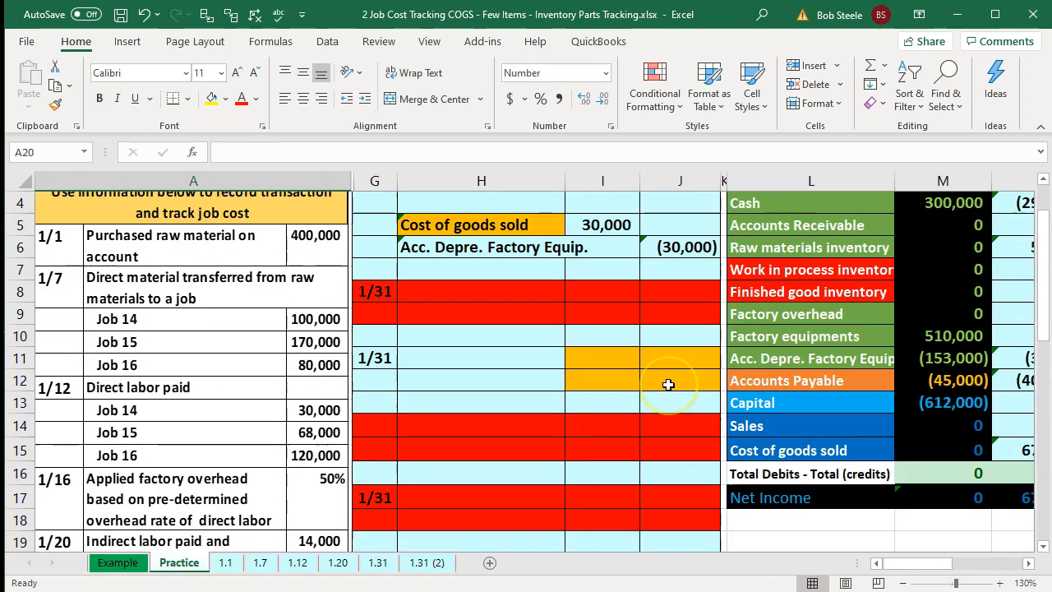
pyautogui.click(946, 452)
pyautogui.press('Right')
pyautogui.press('Right')
pyautogui.press('Right')
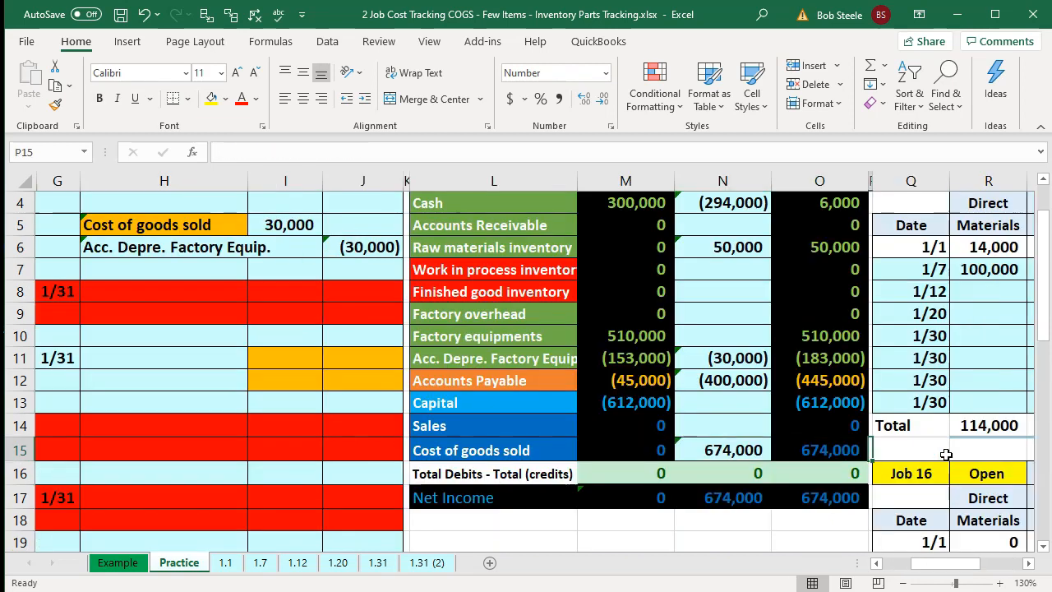
pyautogui.click(852, 499)
pyautogui.doubleClick(852, 501)
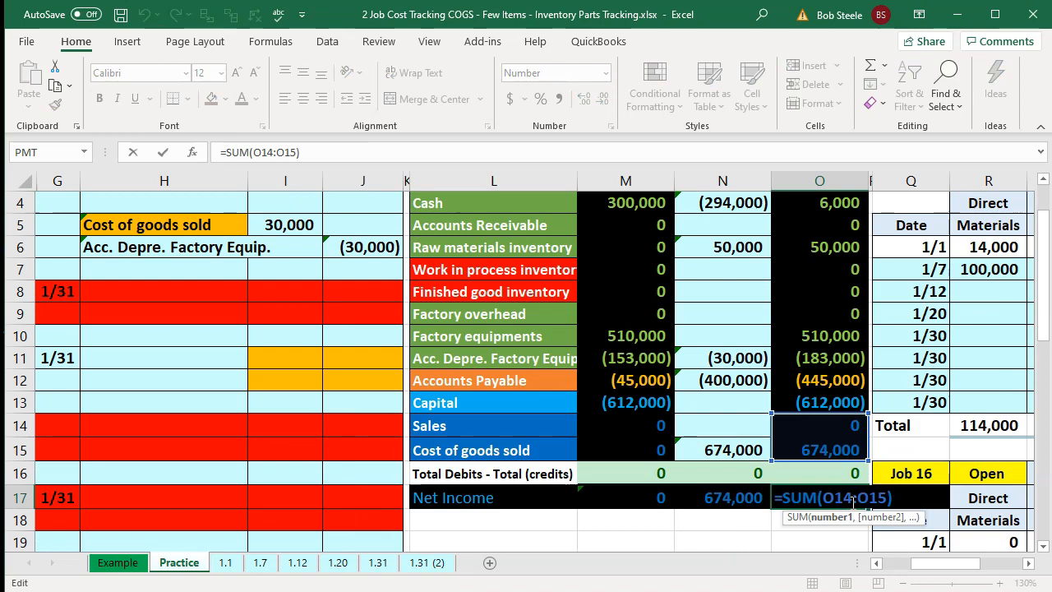
pyautogui.press('Return')
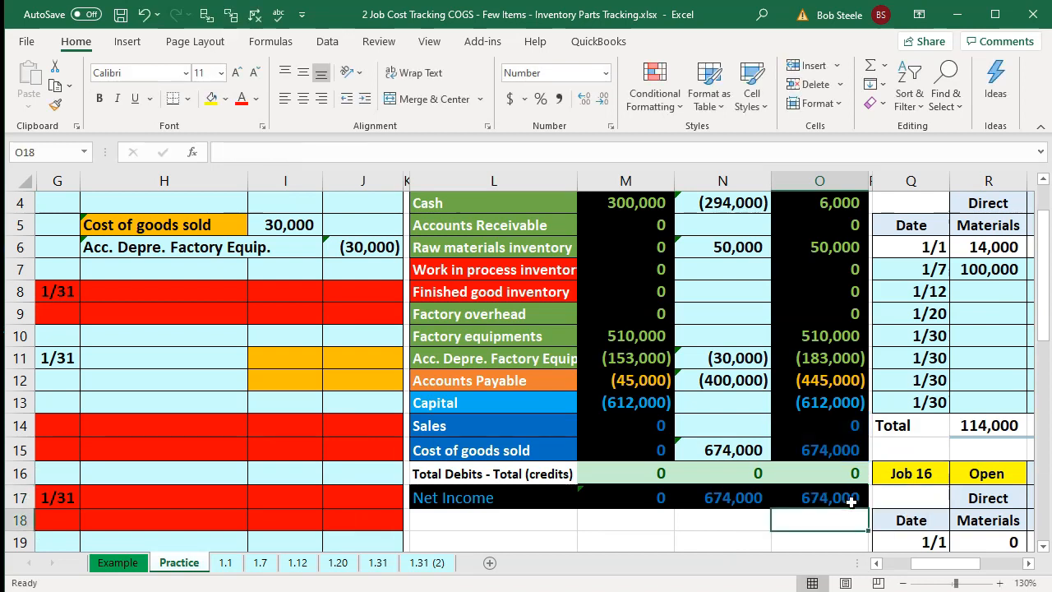
pyautogui.click(814, 427)
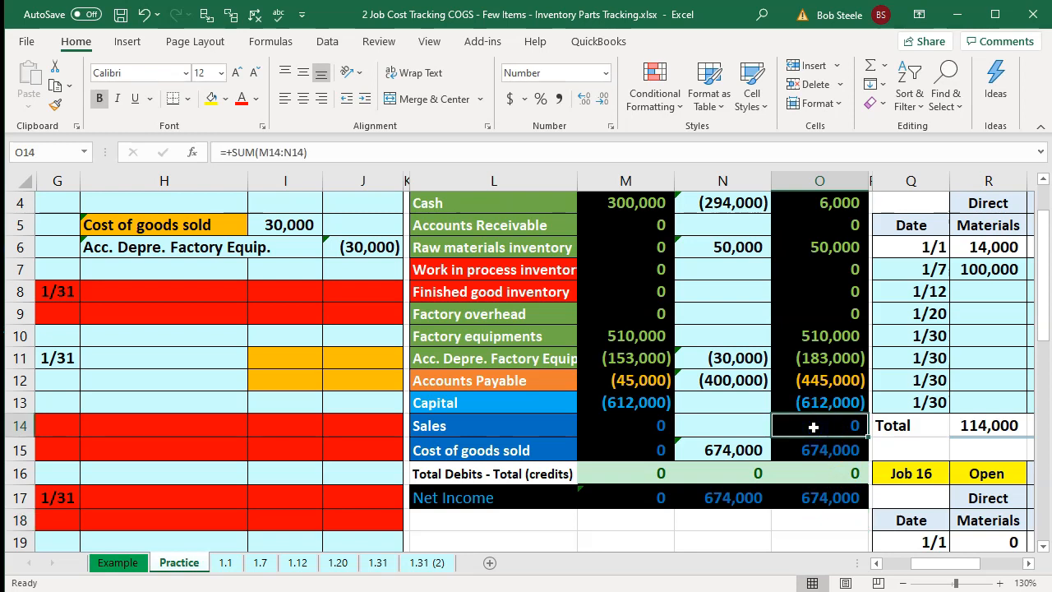
pyautogui.press('Left')
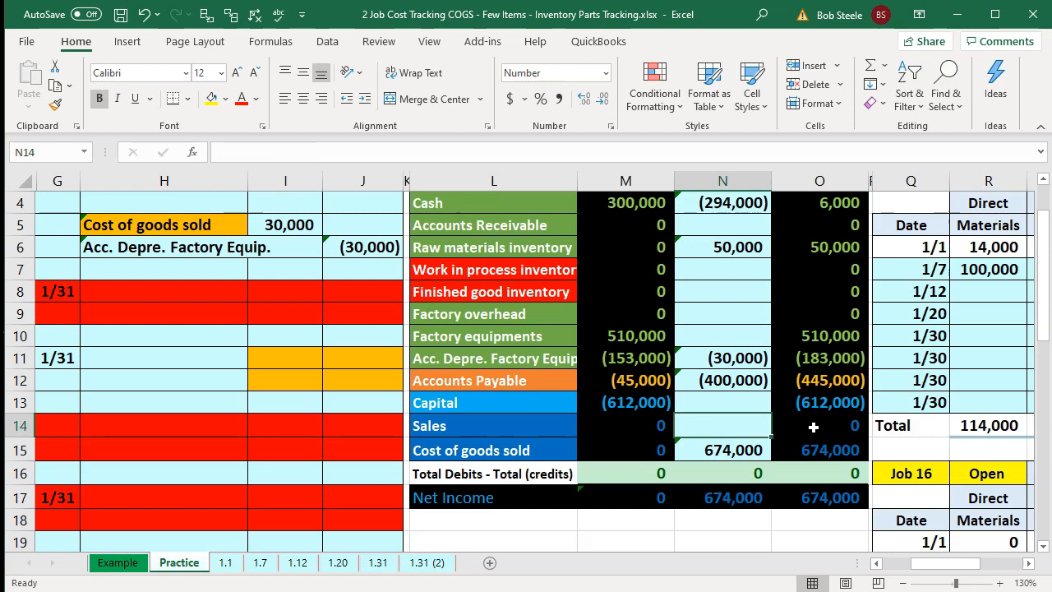
pyautogui.click(814, 426)
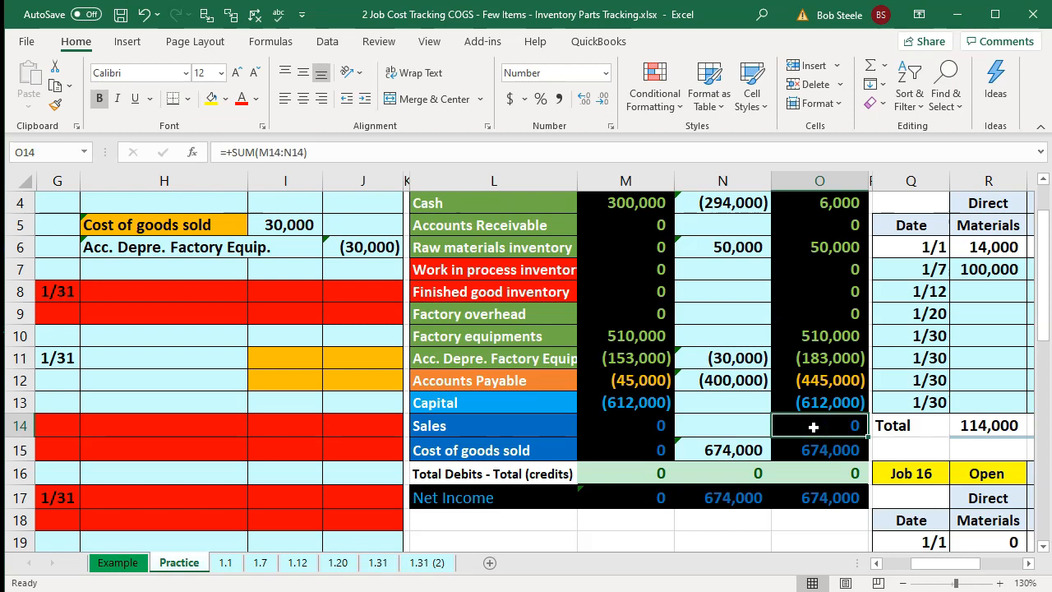
pyautogui.press('Left')
pyautogui.press('Left')
pyautogui.press('Left')
pyautogui.press('Left')
pyautogui.press('Left')
pyautogui.press('Left')
pyautogui.press('Left')
pyautogui.press('Left')
pyautogui.press('Left')
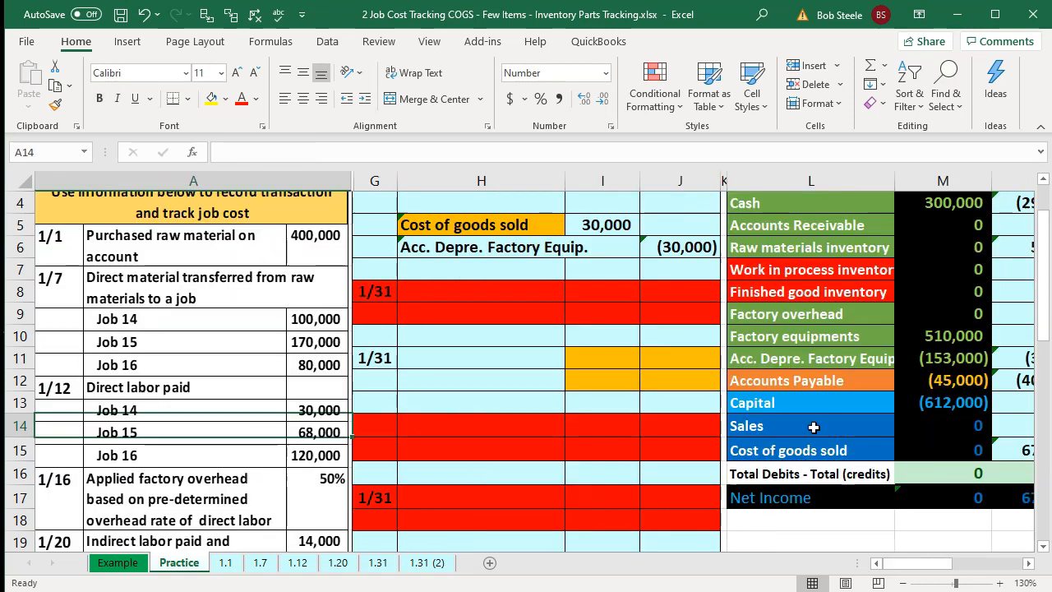
pyautogui.scroll(-3, 814, 427)
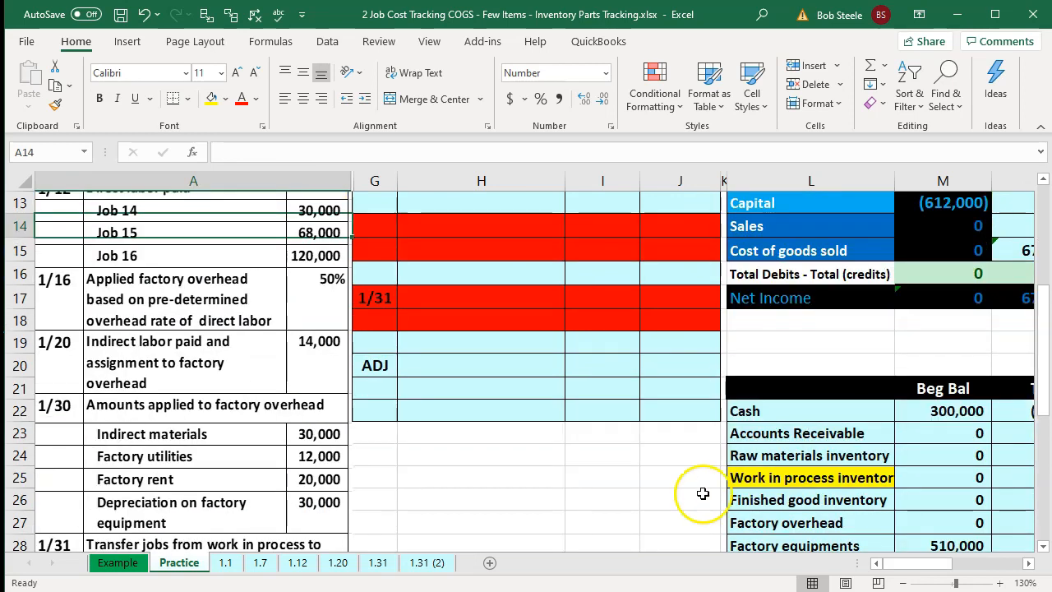
pyautogui.scroll(-1, 702, 493)
pyautogui.scroll(-1, 637, 496)
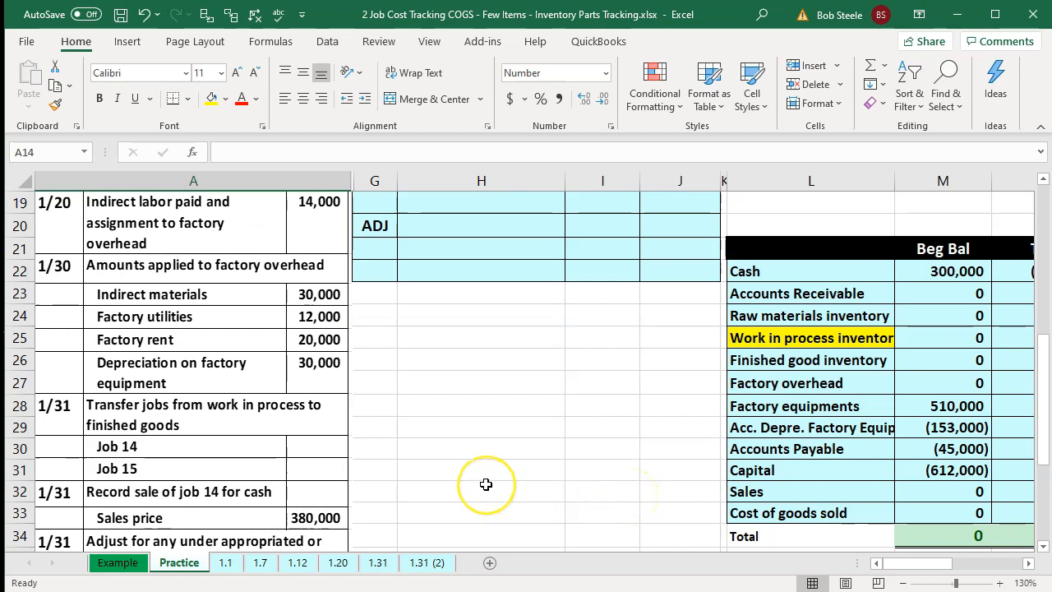
pyautogui.scroll(6, 486, 484)
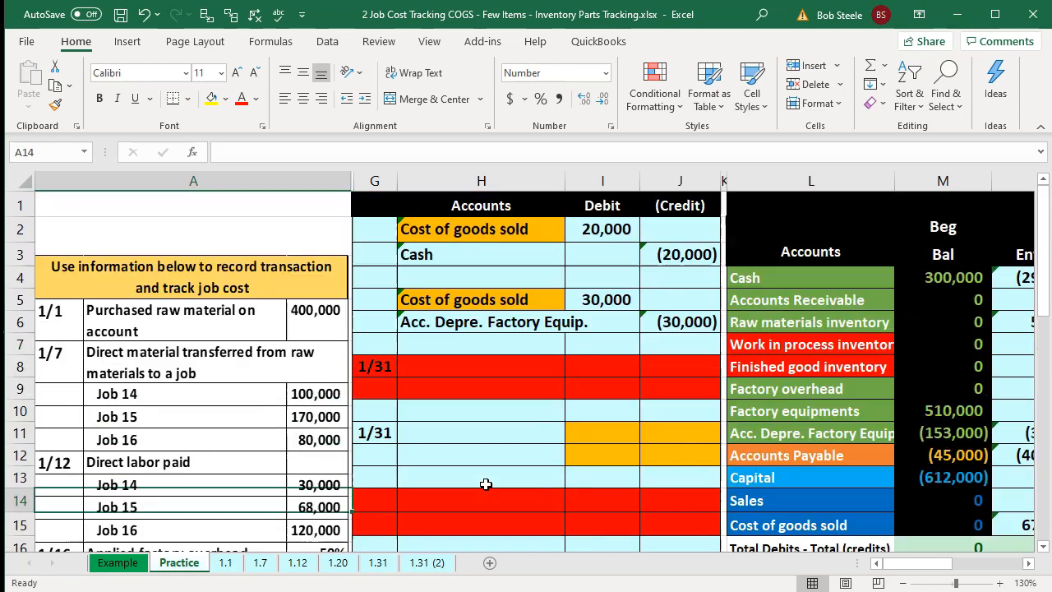
pyautogui.click(764, 349)
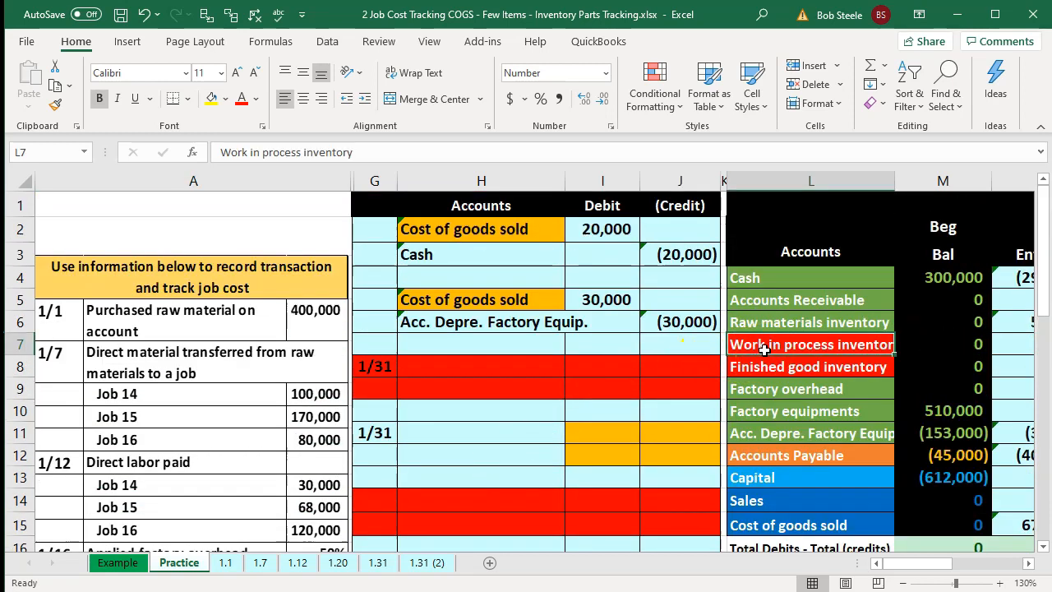
pyautogui.press('Down')
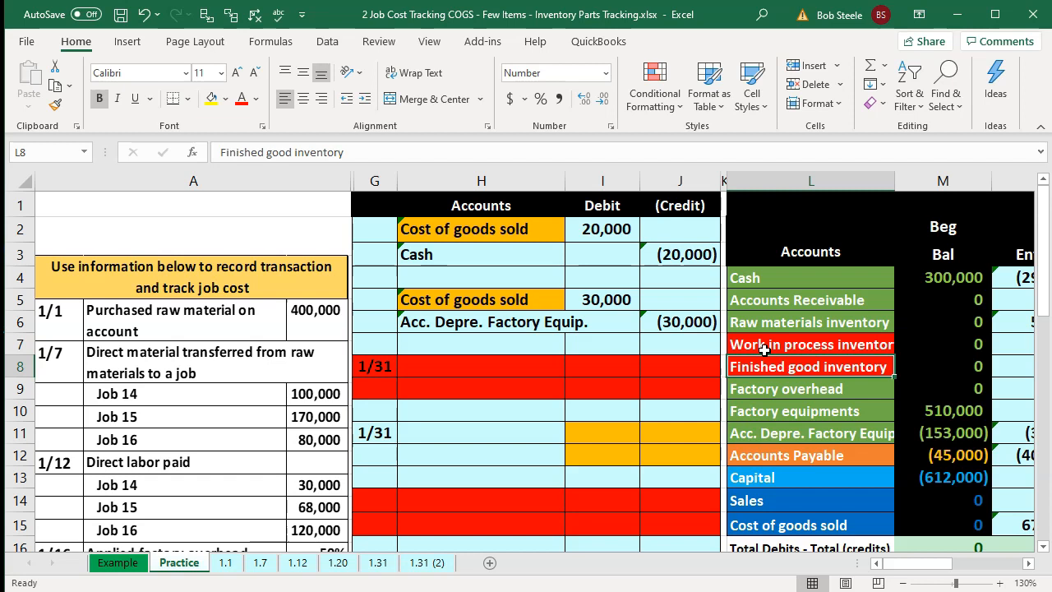
# - Scroll through the journal entries and move across to the job cost records
pyautogui.scroll(-6, 449, 442)
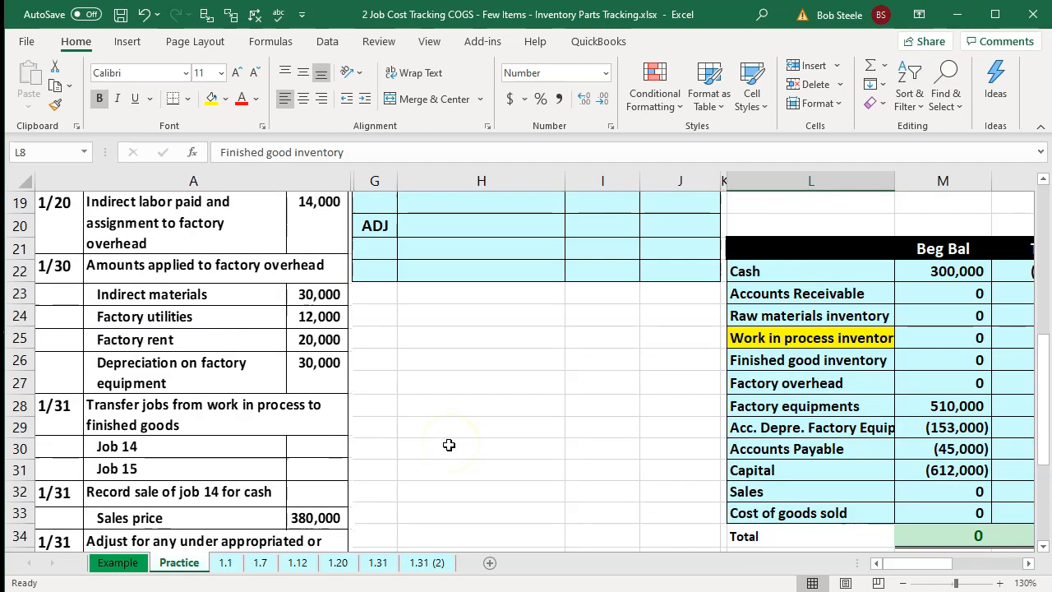
pyautogui.scroll(4, 449, 445)
pyautogui.click(662, 325)
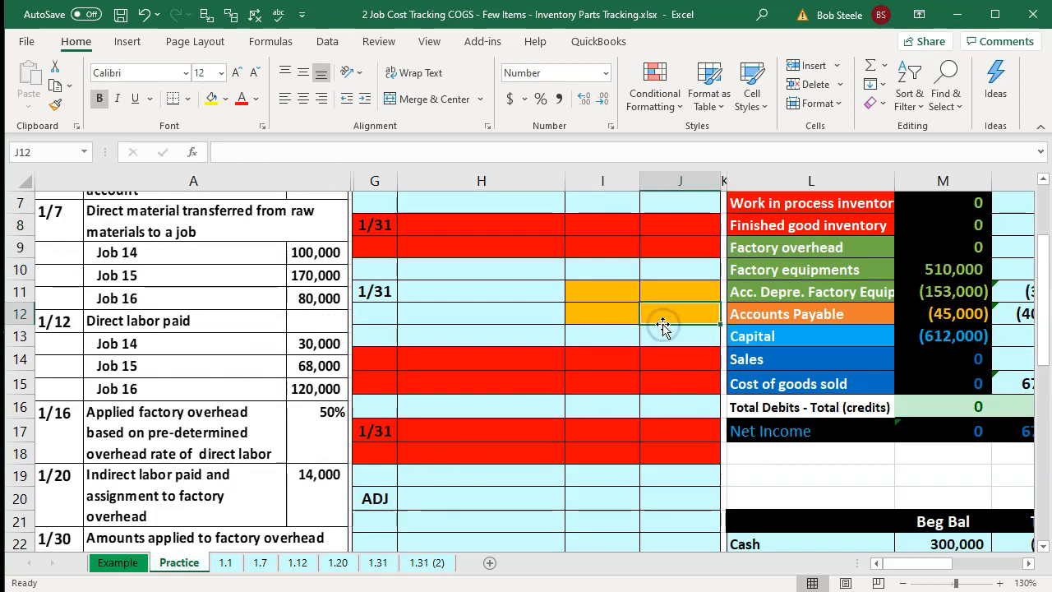
pyautogui.press('Right')
pyautogui.press('Right')
pyautogui.press('Right')
pyautogui.press('Right')
pyautogui.press('Right')
pyautogui.press('Right')
pyautogui.press('Right')
pyautogui.press('Right')
pyautogui.press('Right')
pyautogui.press('Right')
pyautogui.press('Right')
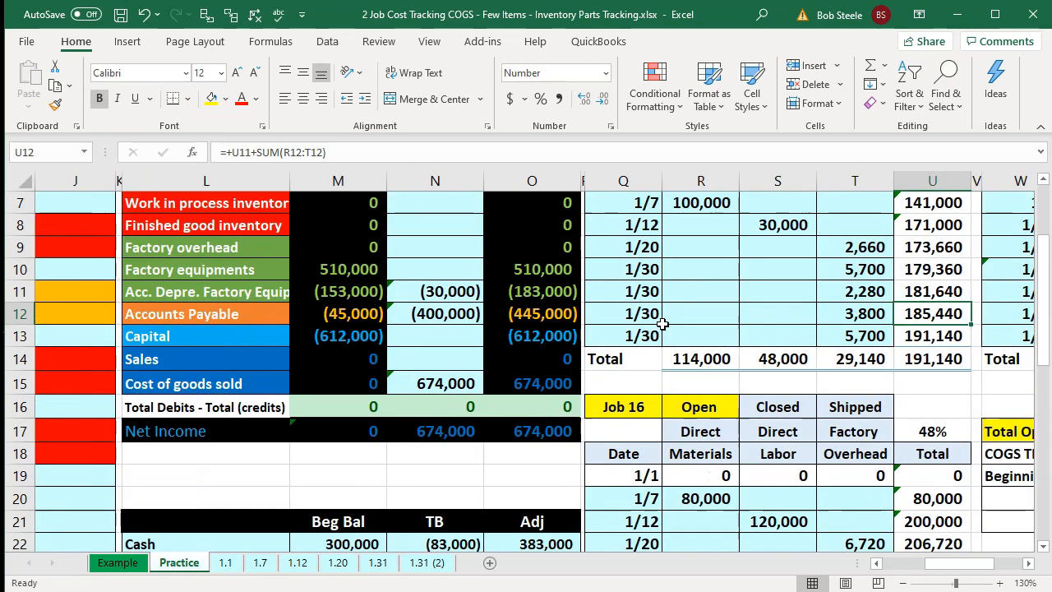
# - Copy the yellow Open label formatting onto Job 14's Closed and Shipped status labels
pyautogui.scroll(2, 663, 325)
pyautogui.click(700, 256)
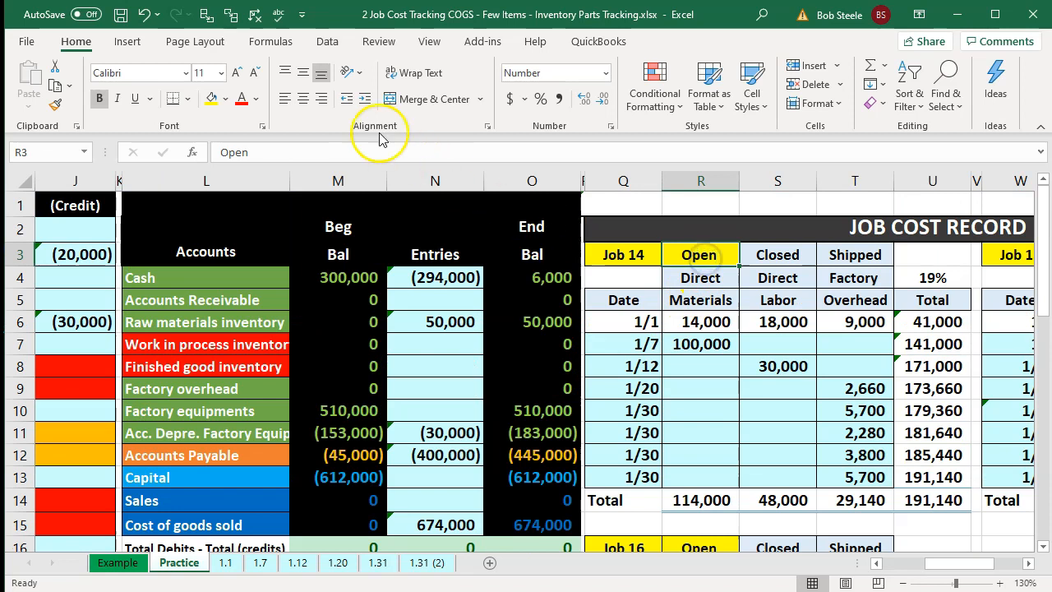
pyautogui.click(708, 277)
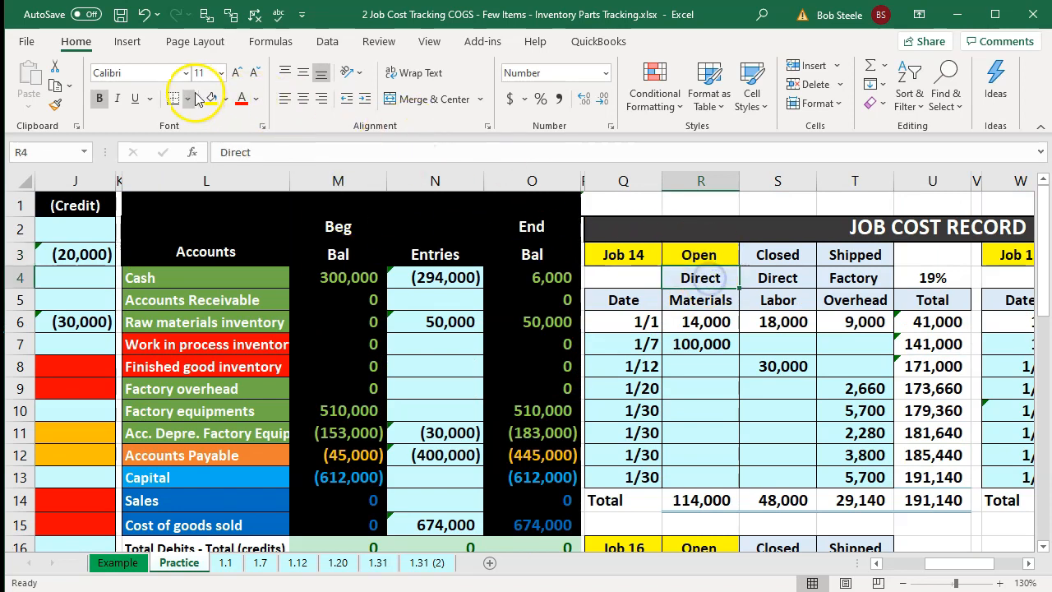
pyautogui.click(58, 106)
pyautogui.click(699, 255)
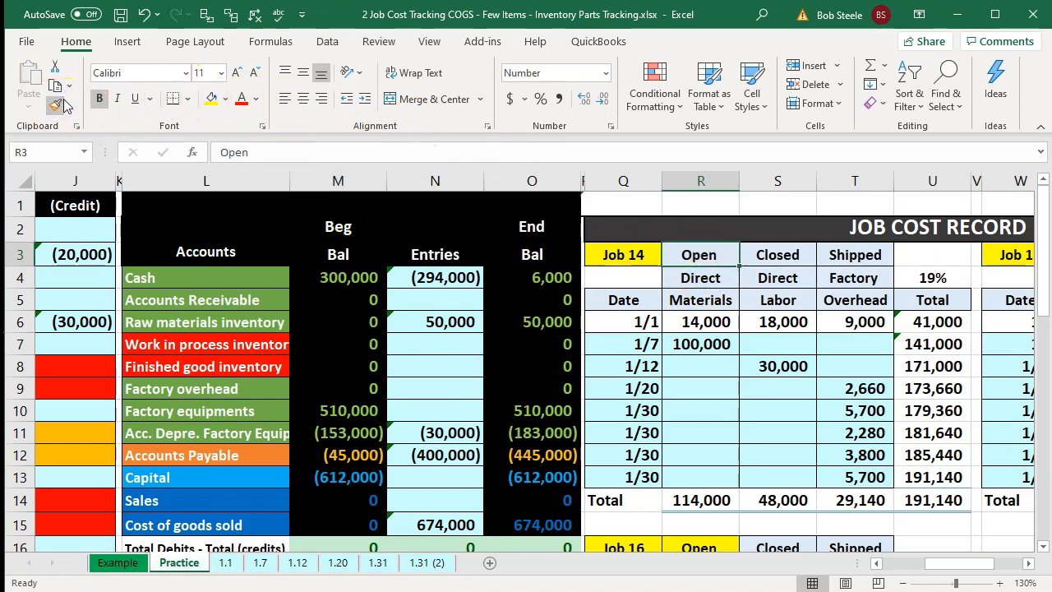
pyautogui.moveTo(779, 255); pyautogui.dragTo(857, 254)
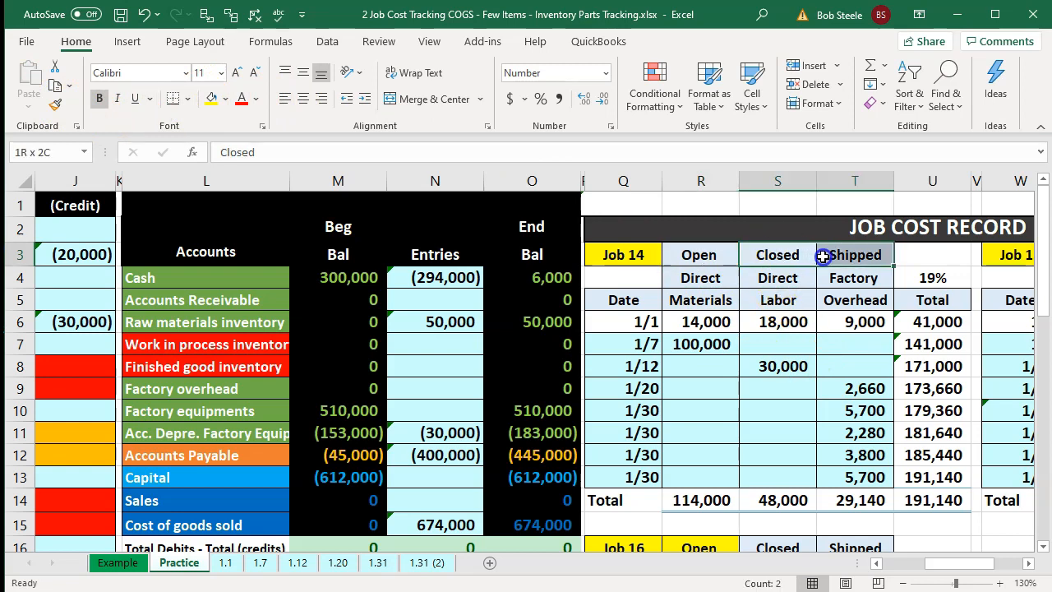
pyautogui.rightClick(826, 255)
pyautogui.click(890, 191)
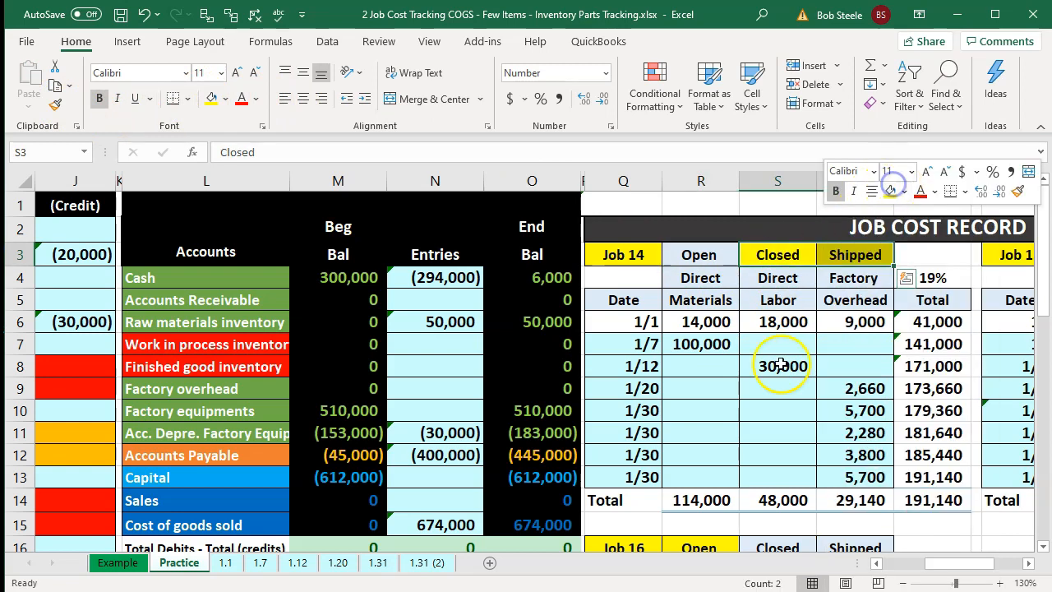
pyautogui.click(773, 383)
# - Inspect the trial balance account names, the Cost of goods sold entries and Job 14's total cost
pyautogui.click(477, 448)
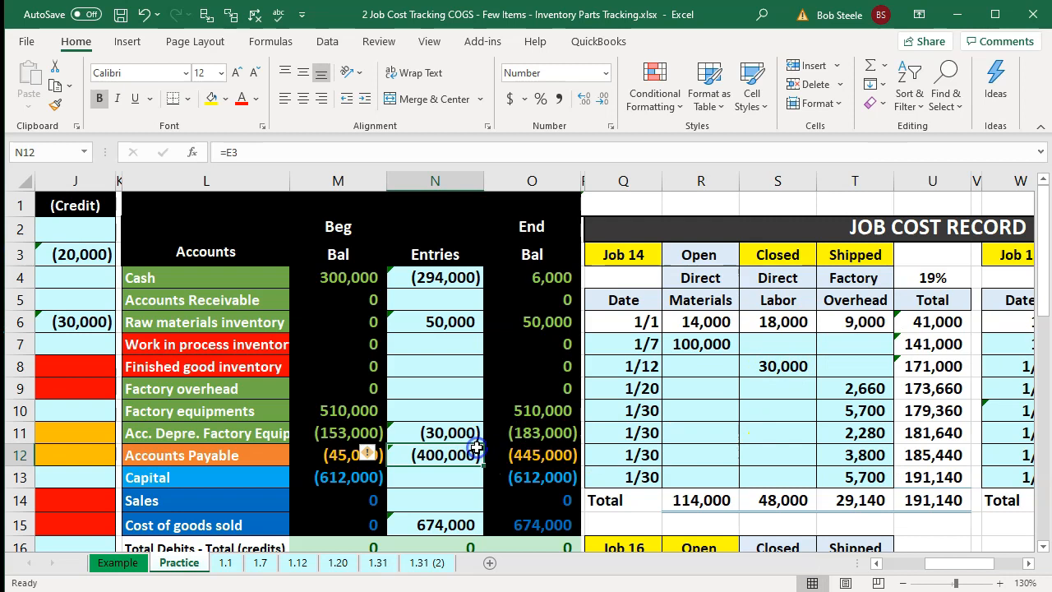
pyautogui.press('Left')
pyautogui.press('Left')
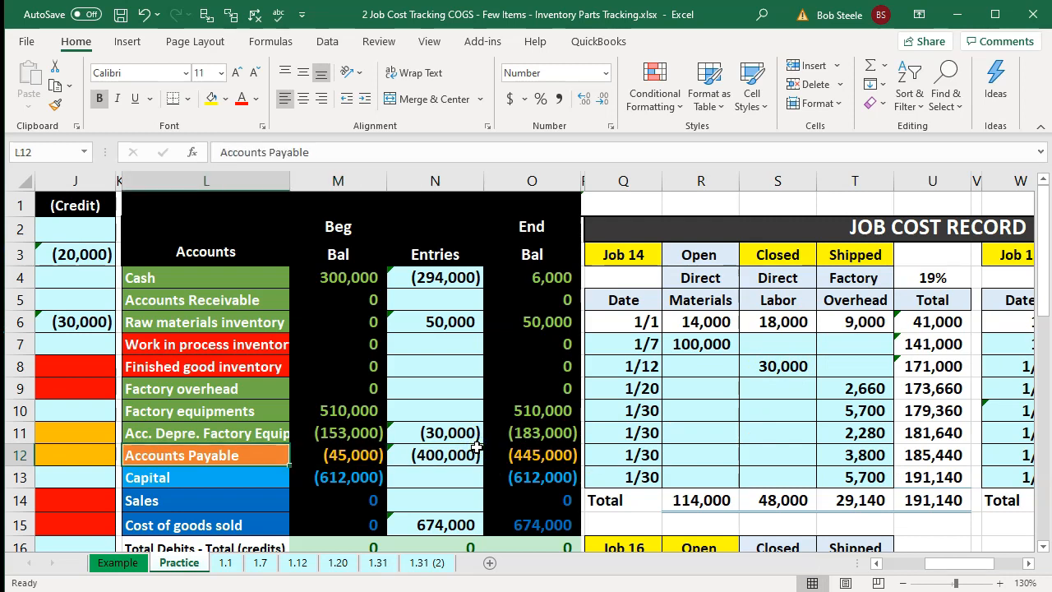
pyautogui.press('Left')
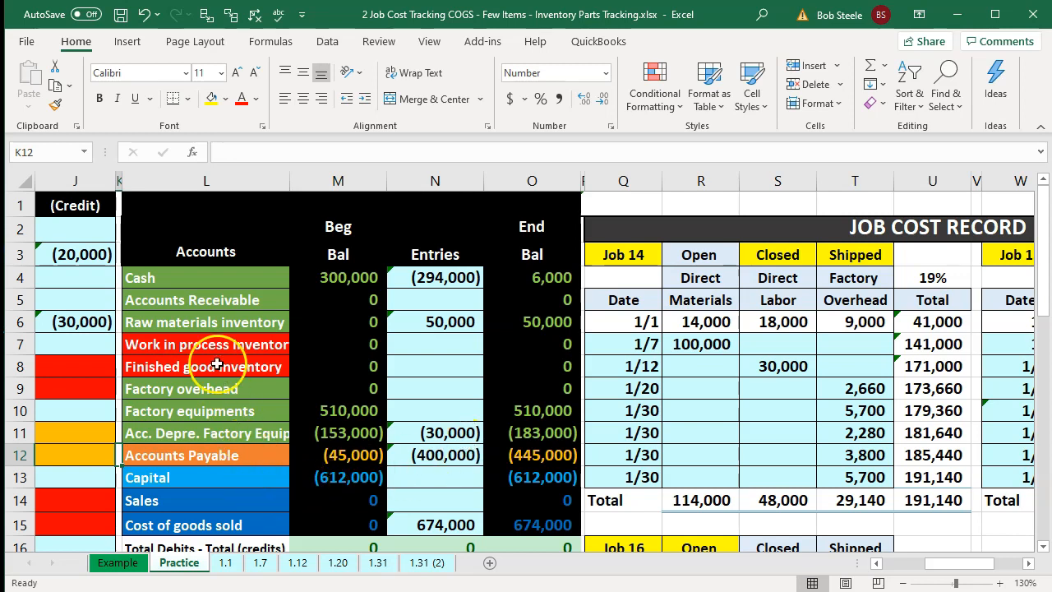
pyautogui.click(202, 300)
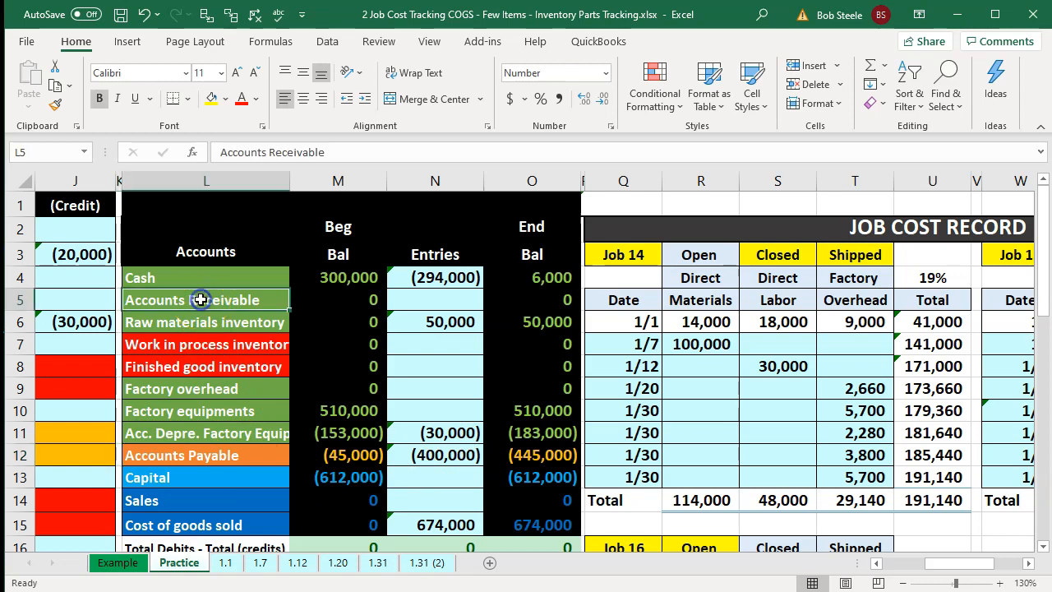
pyautogui.click(182, 500)
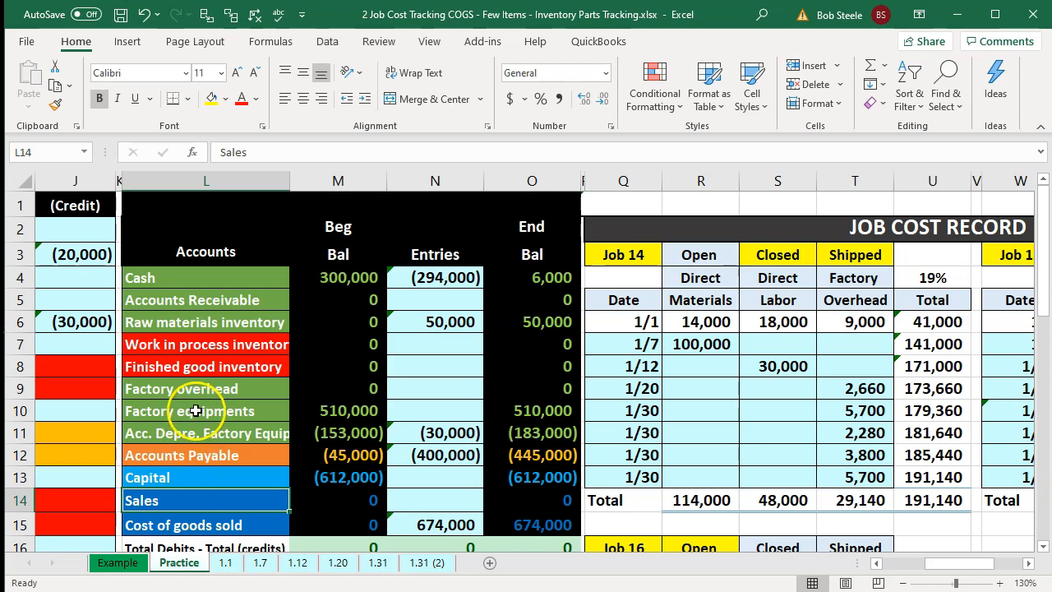
pyautogui.click(200, 369)
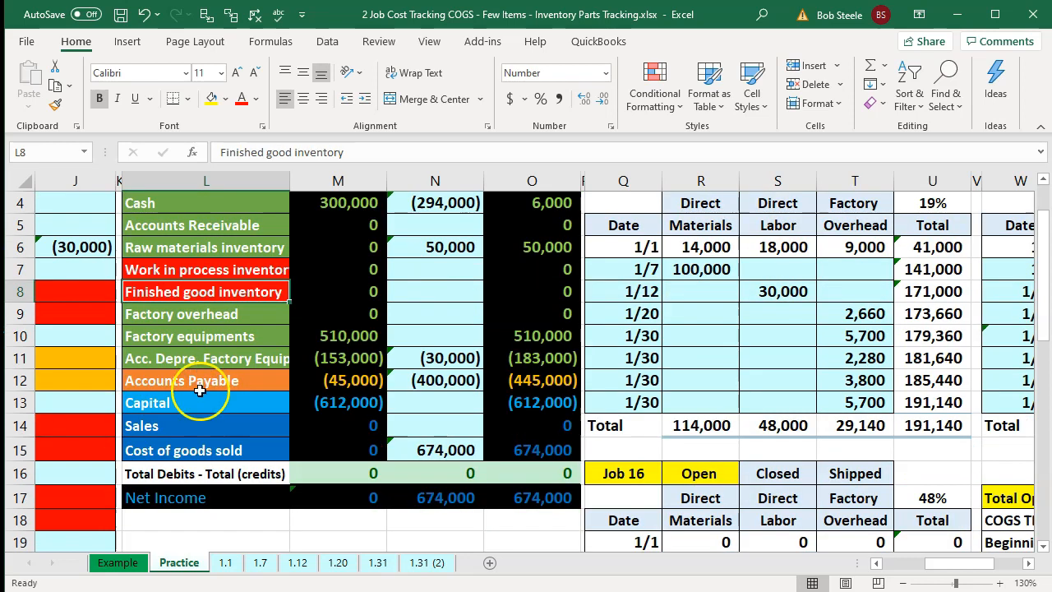
pyautogui.click(197, 452)
pyautogui.click(202, 293)
pyautogui.click(198, 450)
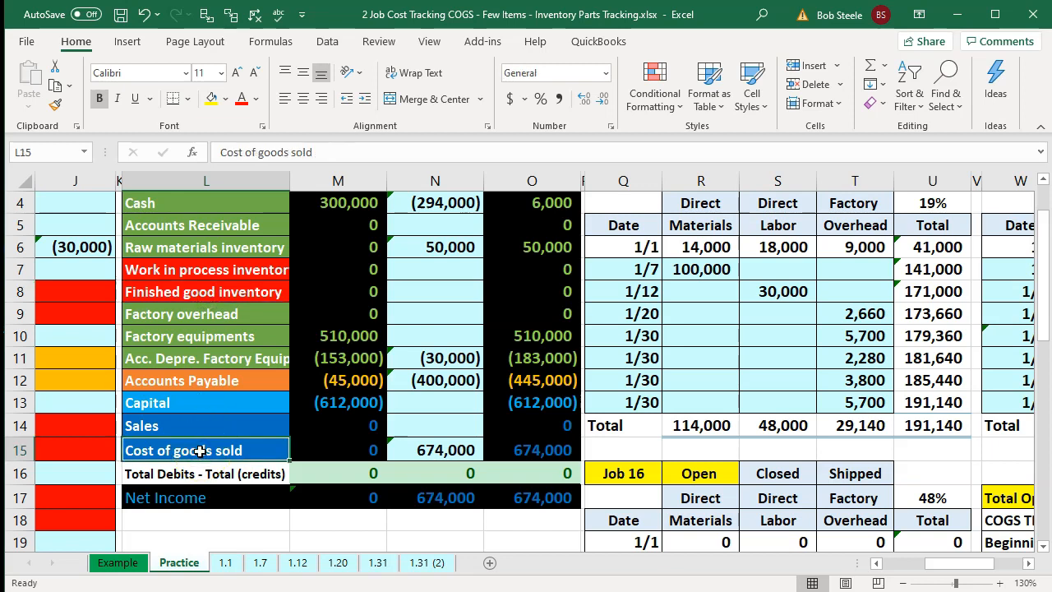
pyautogui.press('Right')
pyautogui.press('Right')
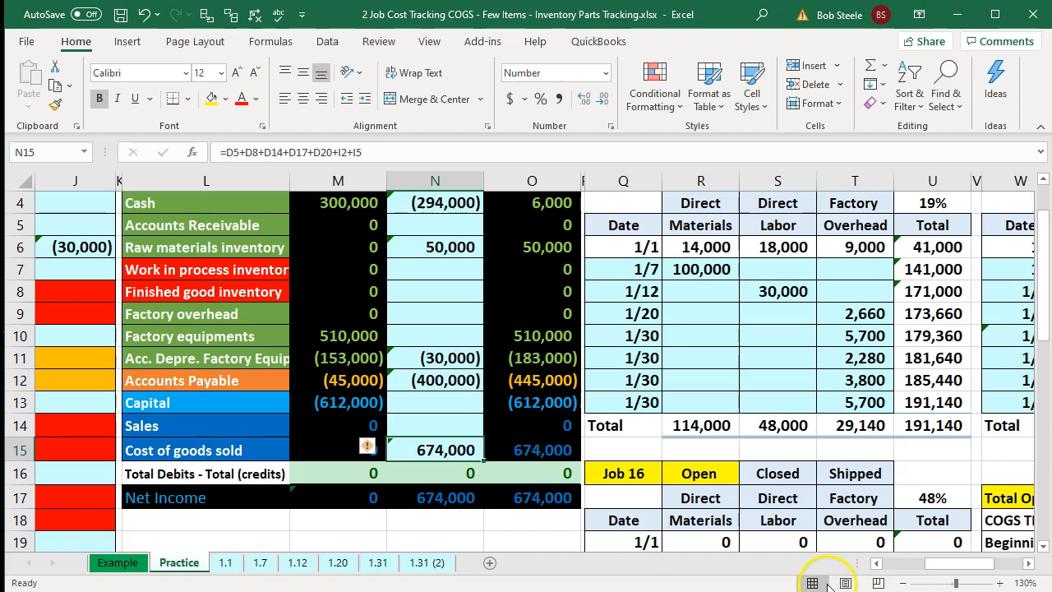
pyautogui.click(920, 426)
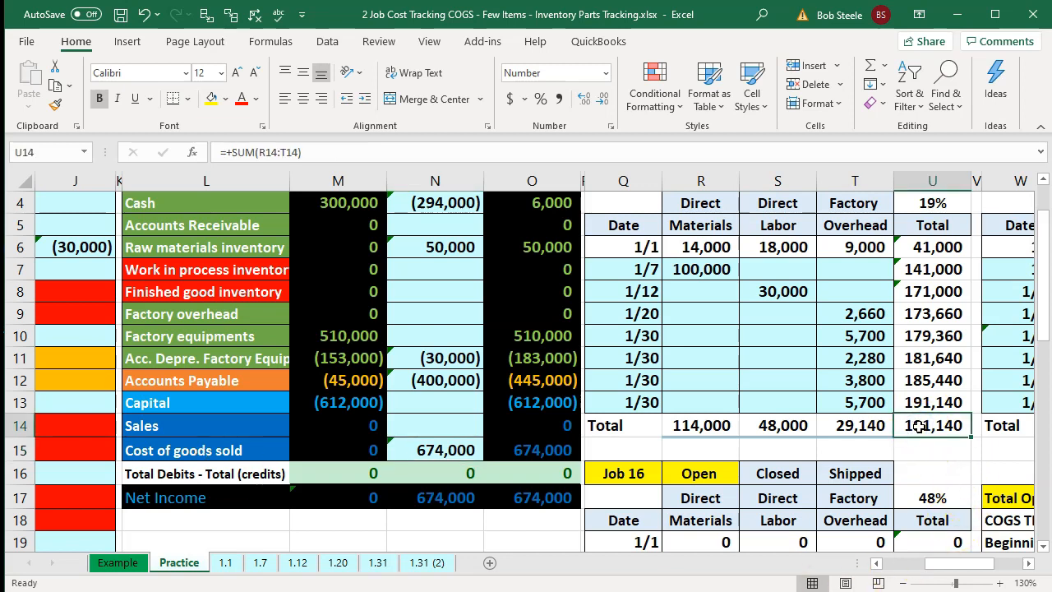
# - In Calculator, compute Job 14's total cost of 191140 plus a 30% markup
pyautogui.press('XF86Calculator')
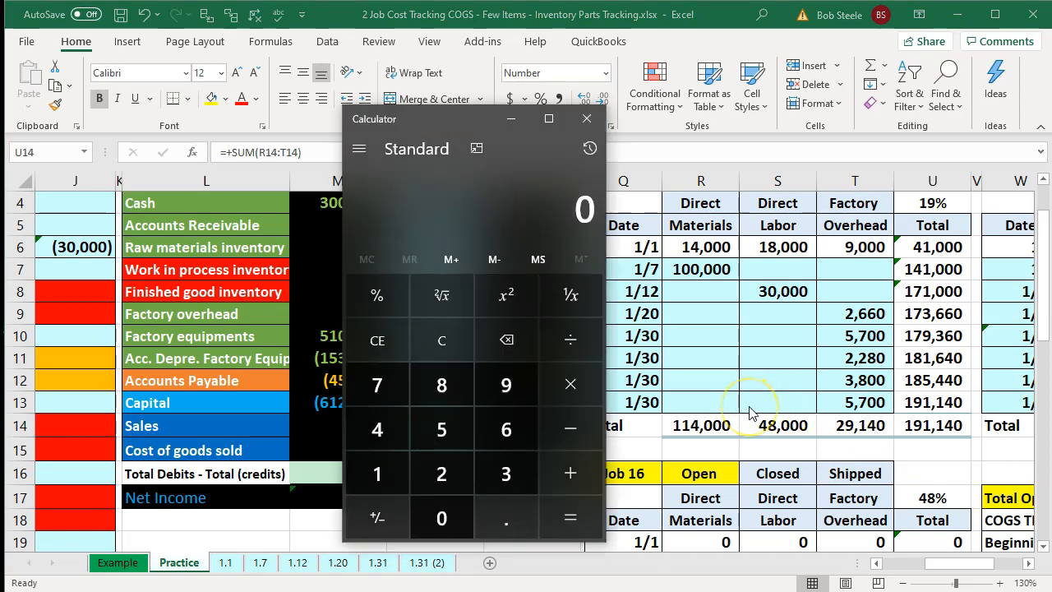
pyautogui.write('191140')
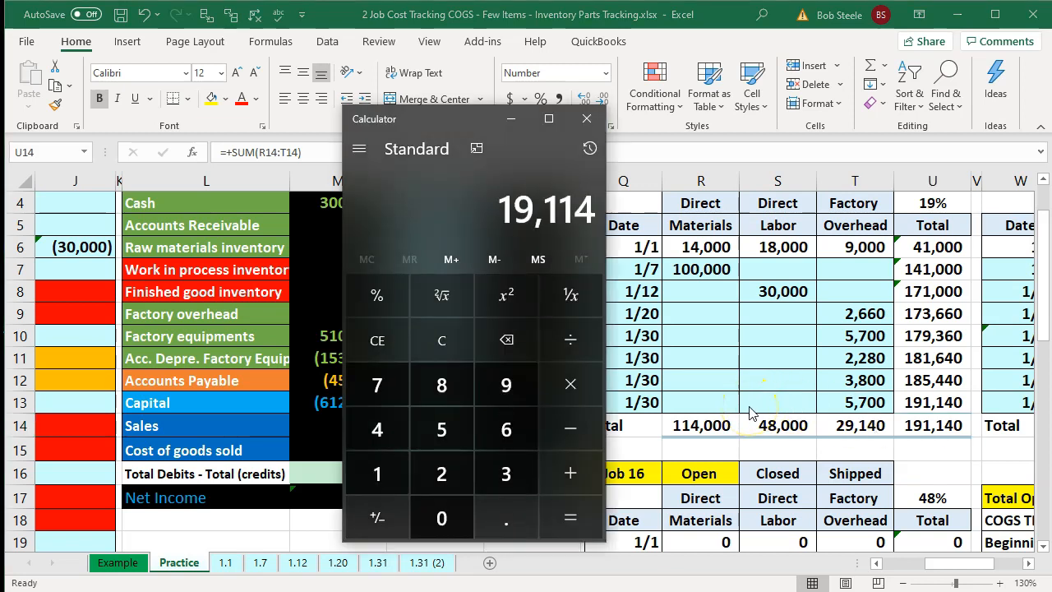
pyautogui.press('*')
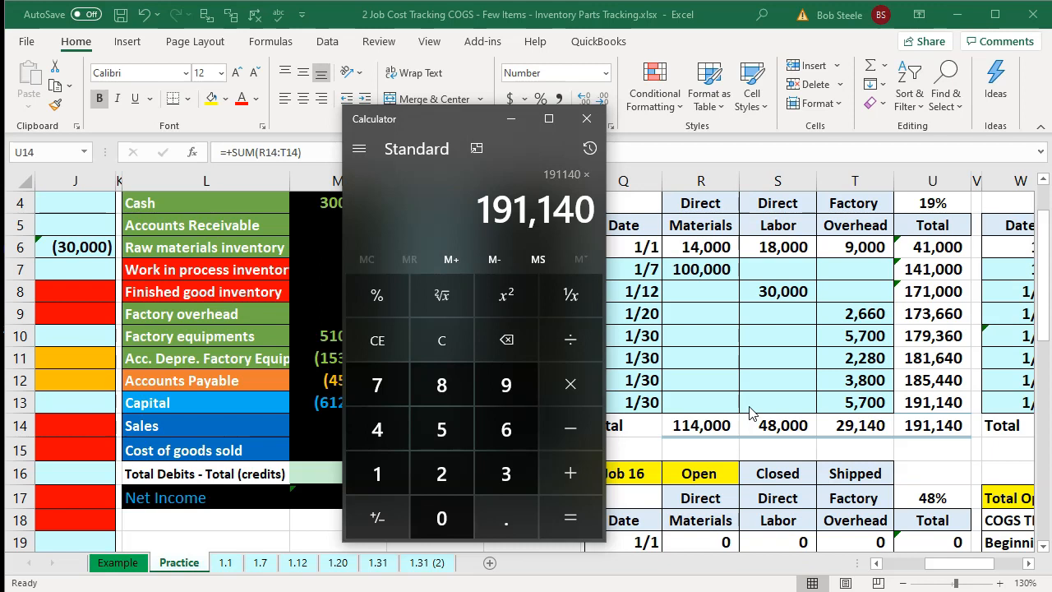
pyautogui.write('.30')
pyautogui.press('Return')
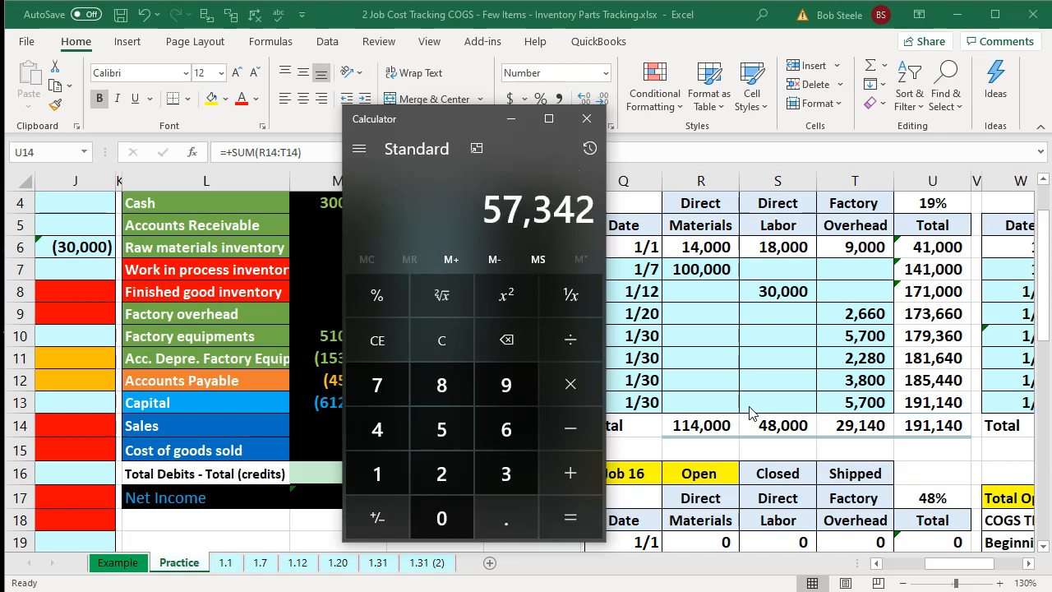
pyautogui.press('+')
pyautogui.write('191140')
pyautogui.press('Return')
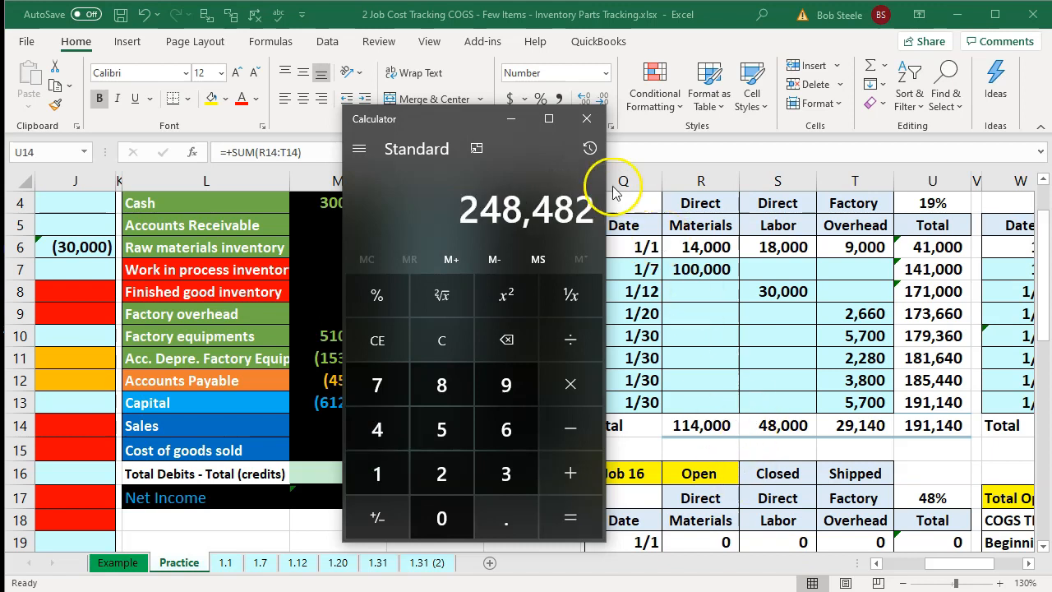
pyautogui.click(587, 119)
# - Link the 1/31 sale entry's debit account name to the trial balance's Accounts Receivable label
pyautogui.click(356, 382)
pyautogui.press('Left')
pyautogui.press('Left')
pyautogui.press('Left')
pyautogui.press('Left')
pyautogui.hscroll(-4, 356, 381)
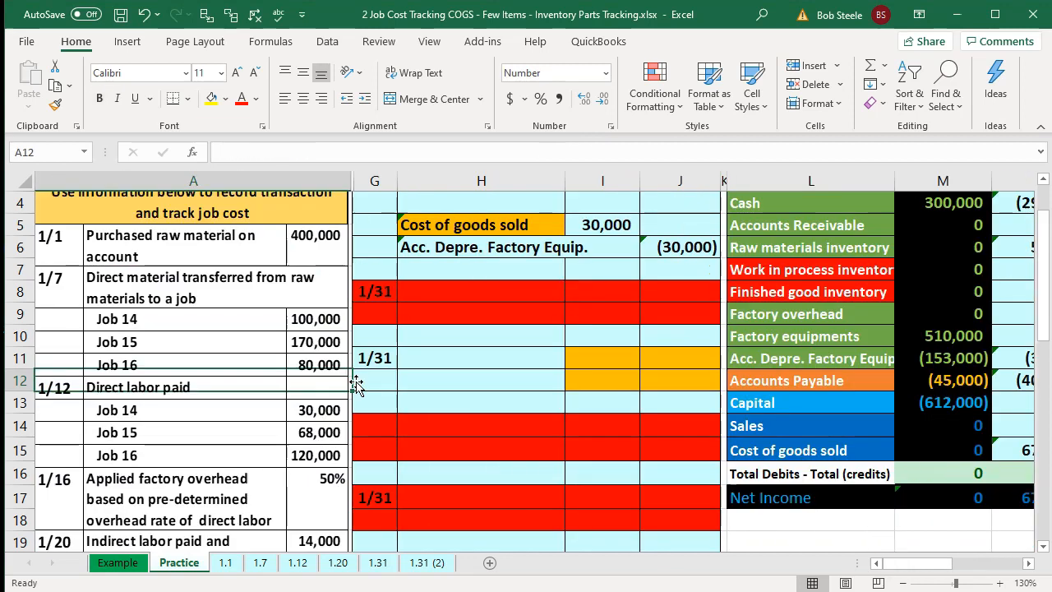
pyautogui.press('Up')
pyautogui.press('Left')
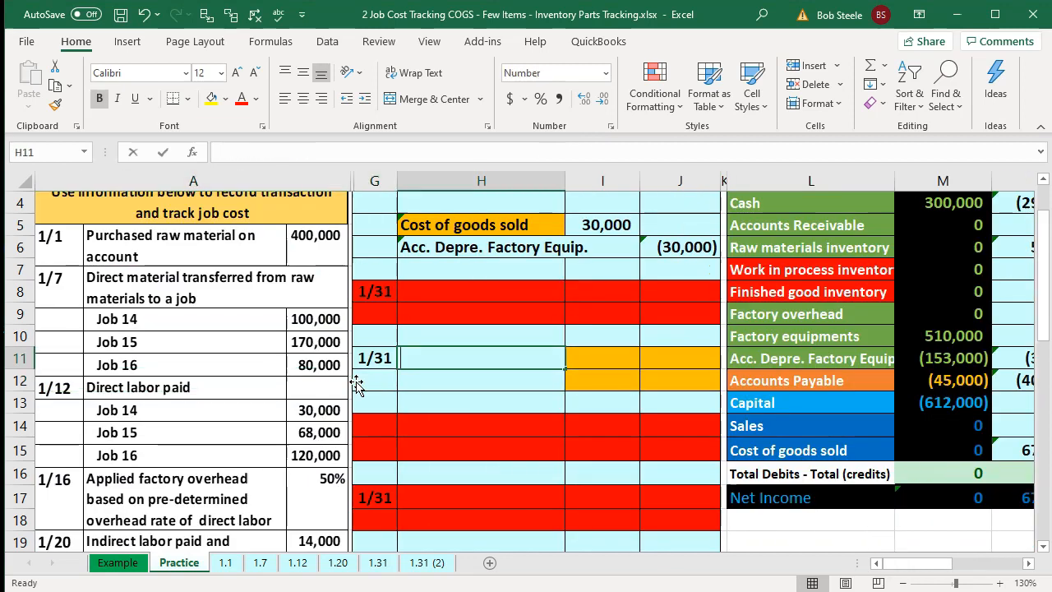
pyautogui.write('=')
pyautogui.press('Right')
pyautogui.press('Right')
pyautogui.press('Right')
pyautogui.press('Right')
pyautogui.press('Up')
pyautogui.press('Up')
pyautogui.press('Up')
pyautogui.press('Up')
pyautogui.press('Up')
pyautogui.press('Up')
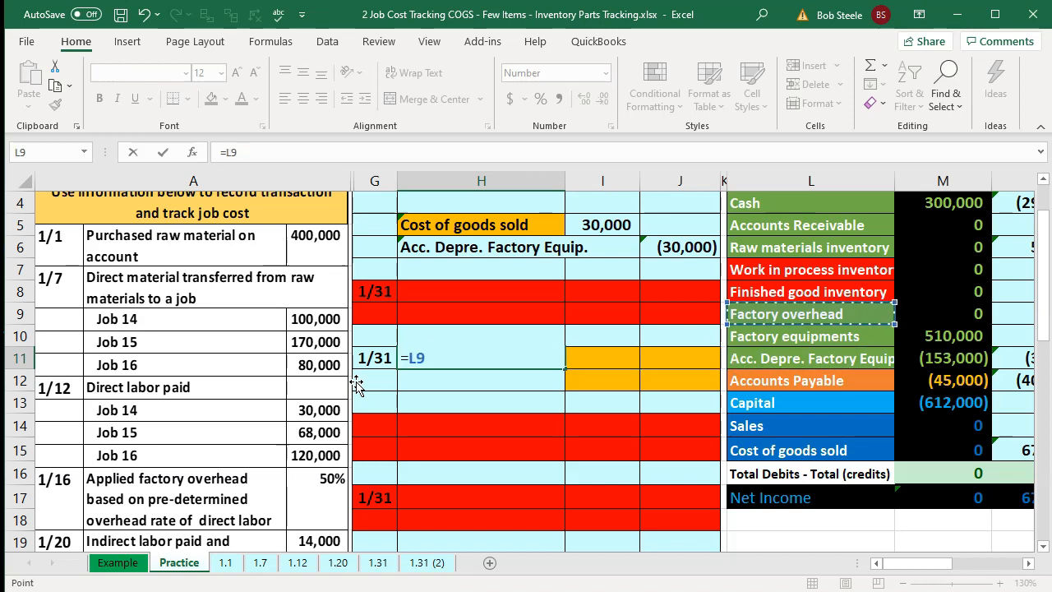
pyautogui.press('Return')
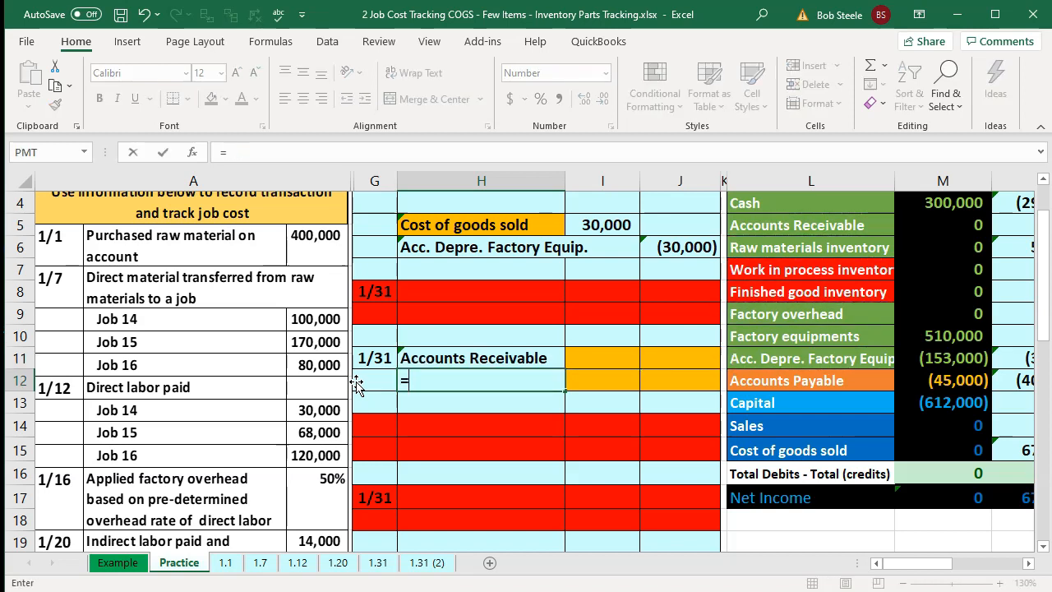
# - Link the next row's credit account name to the trial balance's Sales label
pyautogui.write('=')
pyautogui.press('Right')
pyautogui.press('Right')
pyautogui.press('Right')
pyautogui.press('Down')
pyautogui.press('Right')
pyautogui.press('Down')
pyautogui.press('Return')
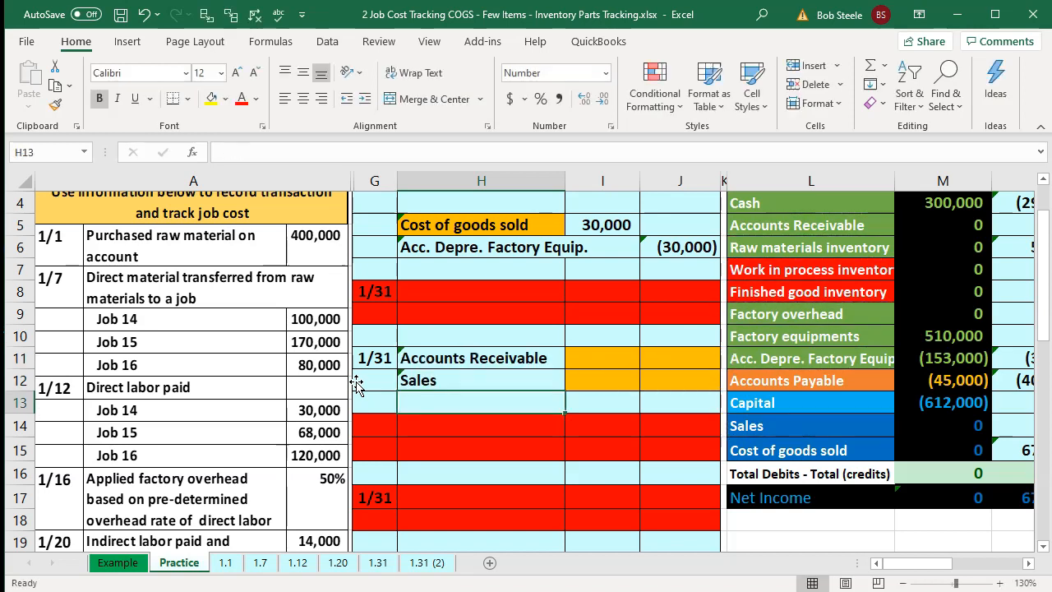
# - Set the Accounts Receivable debit to Job 14's total cost times 1.30
pyautogui.press('Right')
pyautogui.press('Right')
pyautogui.press('Up')
pyautogui.press('Up')
pyautogui.press('Left')
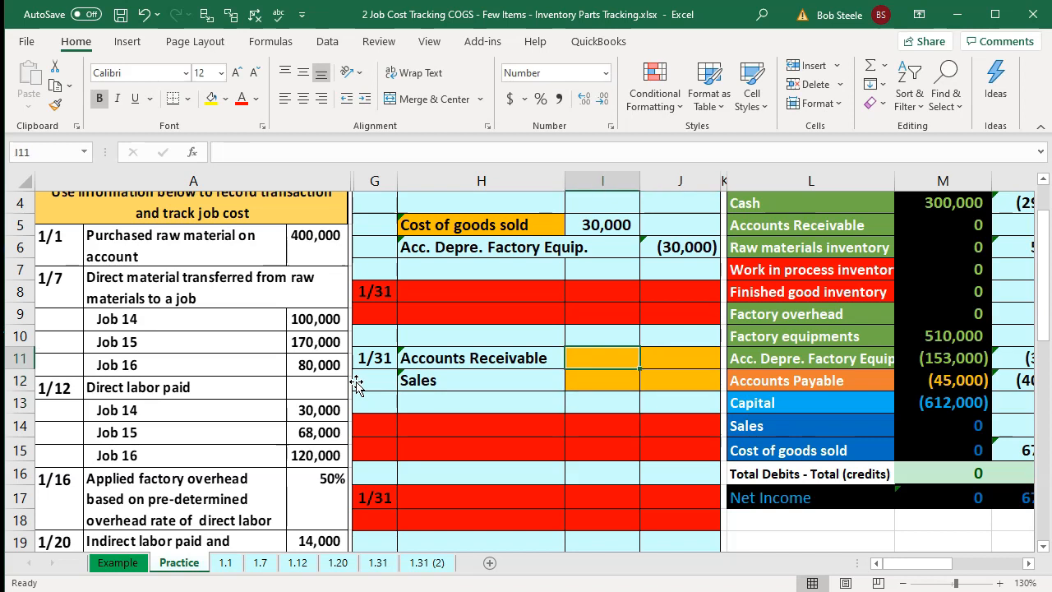
pyautogui.write('=')
pyautogui.press('Right')
pyautogui.press('Right')
pyautogui.press('Right')
pyautogui.press('Right')
pyautogui.press('Right')
pyautogui.press('Right')
pyautogui.press('Right')
pyautogui.press('Right')
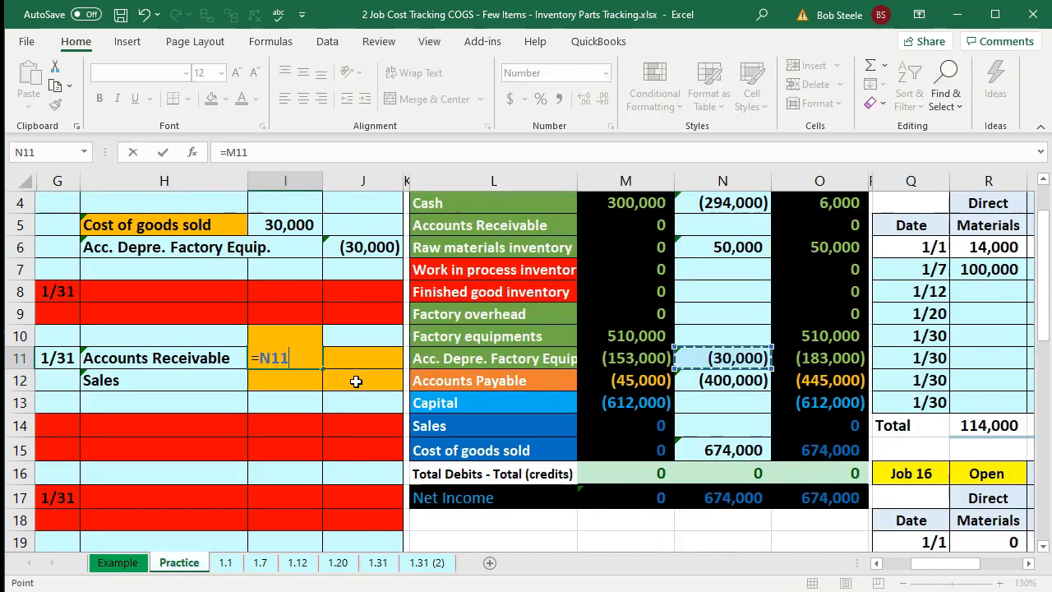
pyautogui.press('Right')
pyautogui.press('Right')
pyautogui.press('Right')
pyautogui.press('Down')
pyautogui.press('Down')
pyautogui.press('Down')
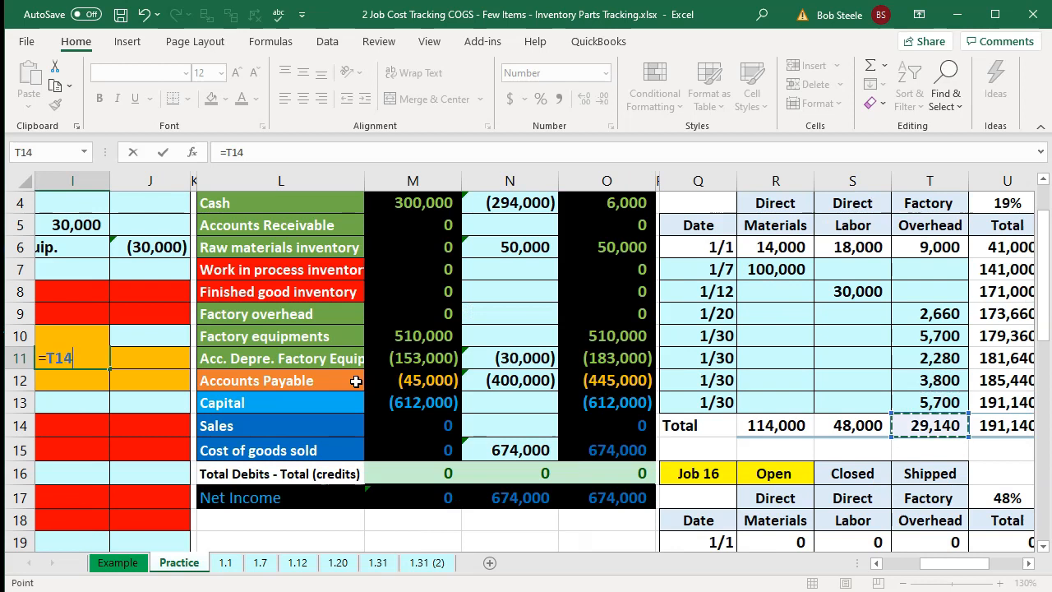
pyautogui.press('Right')
pyautogui.write('*1.30')
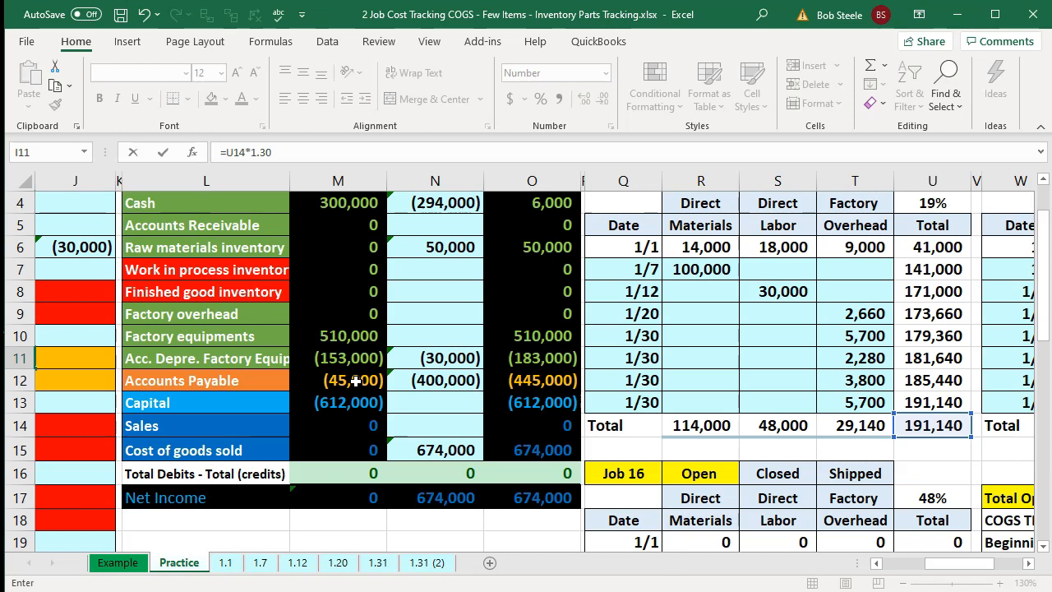
pyautogui.moveTo(954, 564); pyautogui.dragTo(919, 565)
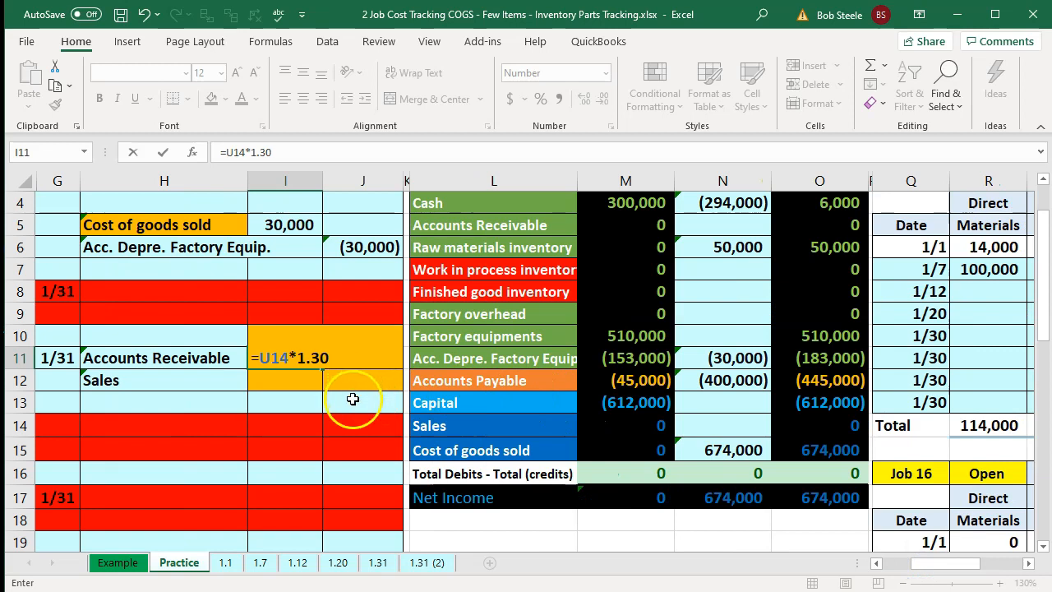
pyautogui.press('Return')
# - Credit Sales with the negative of the Accounts Receivable debit amount
pyautogui.press('Right')
pyautogui.write('-')
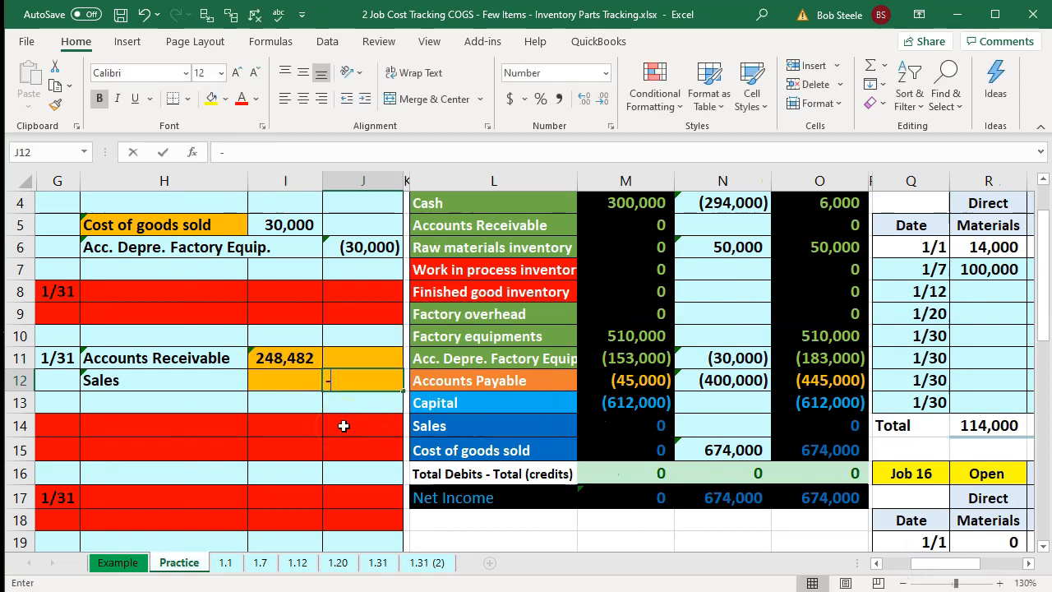
pyautogui.press('Left')
pyautogui.press('Up')
pyautogui.press('Return')
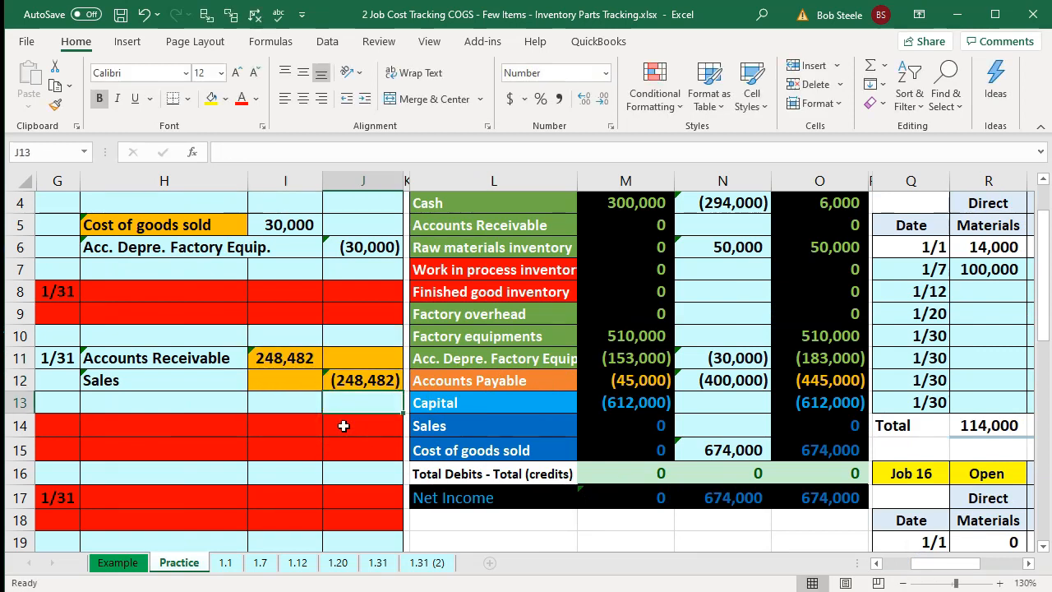
pyautogui.click(149, 434)
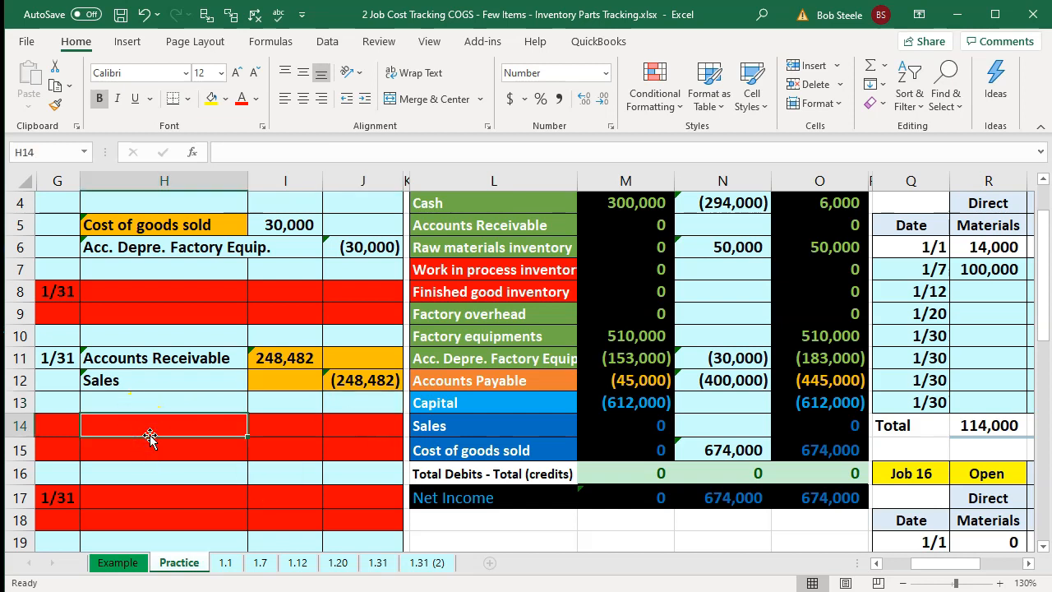
# - Post the 1/31 Accounts Receivable debit into the trial balance's entries column by linking to the journal amount
pyautogui.press('Right')
pyautogui.press('Right')
pyautogui.press('Right')
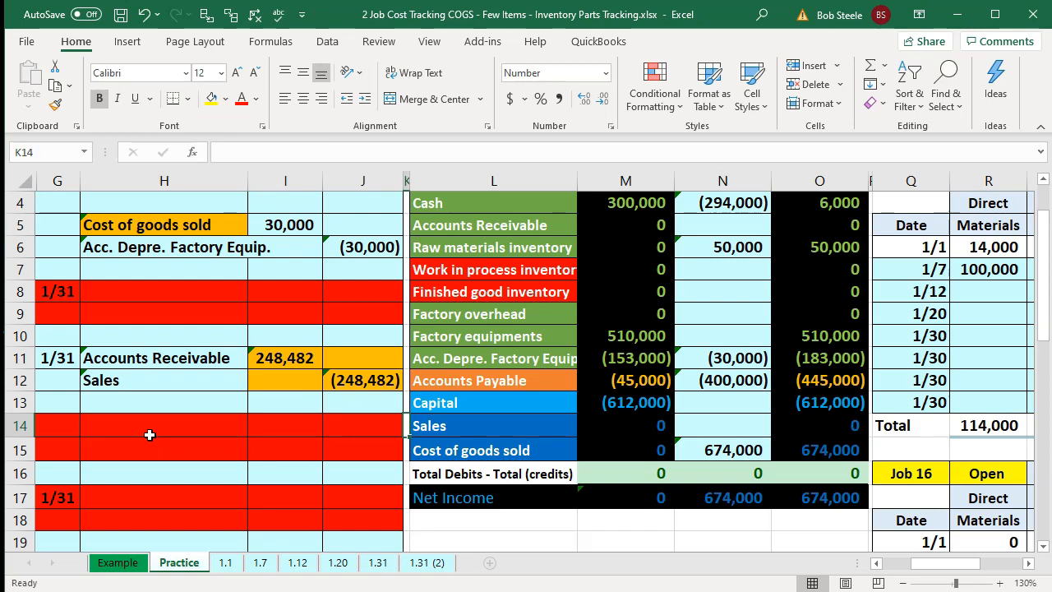
pyautogui.press('Up')
pyautogui.press('Up')
pyautogui.press('Up')
pyautogui.press('Up')
pyautogui.press('Up')
pyautogui.press('Up')
pyautogui.press('Up')
pyautogui.press('Up')
pyautogui.press('Up')
pyautogui.press('Right')
pyautogui.press('Right')
pyautogui.press('Right')
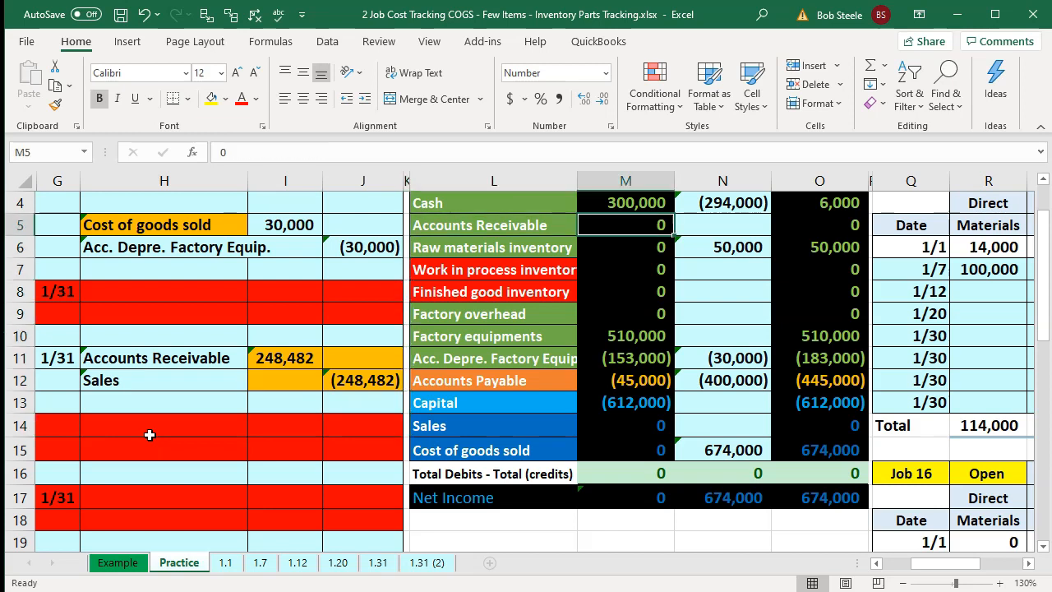
pyautogui.write('=')
pyautogui.press('Left')
pyautogui.press('Left')
pyautogui.press('Left')
pyautogui.press('Left')
pyautogui.press('Left')
pyautogui.press('Down')
pyautogui.press('Down')
pyautogui.press('Down')
pyautogui.press('Down')
pyautogui.press('Down')
pyautogui.press('Down')
pyautogui.hotkey('ctrl', 'Return')
# - Post the 1/31 Sales credit into the trial balance's Sales entries cell by linking to the journal amount
pyautogui.press('Down')
pyautogui.press('Down')
pyautogui.press('Down')
pyautogui.press('Down')
pyautogui.press('Down')
pyautogui.press('Down')
pyautogui.press('Down')
pyautogui.press('Down')
pyautogui.press('Down')
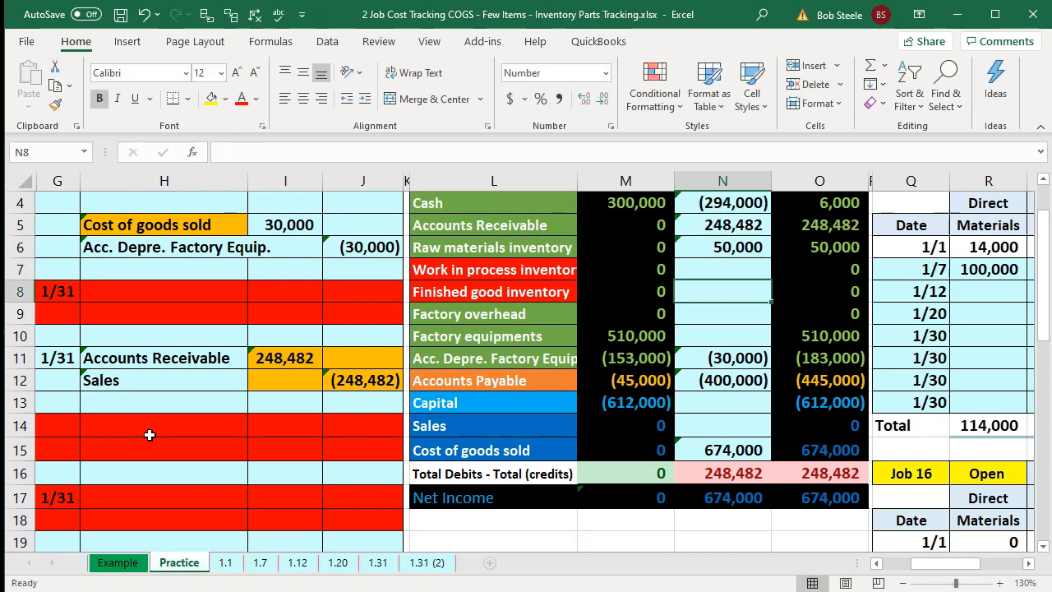
pyautogui.write('=')
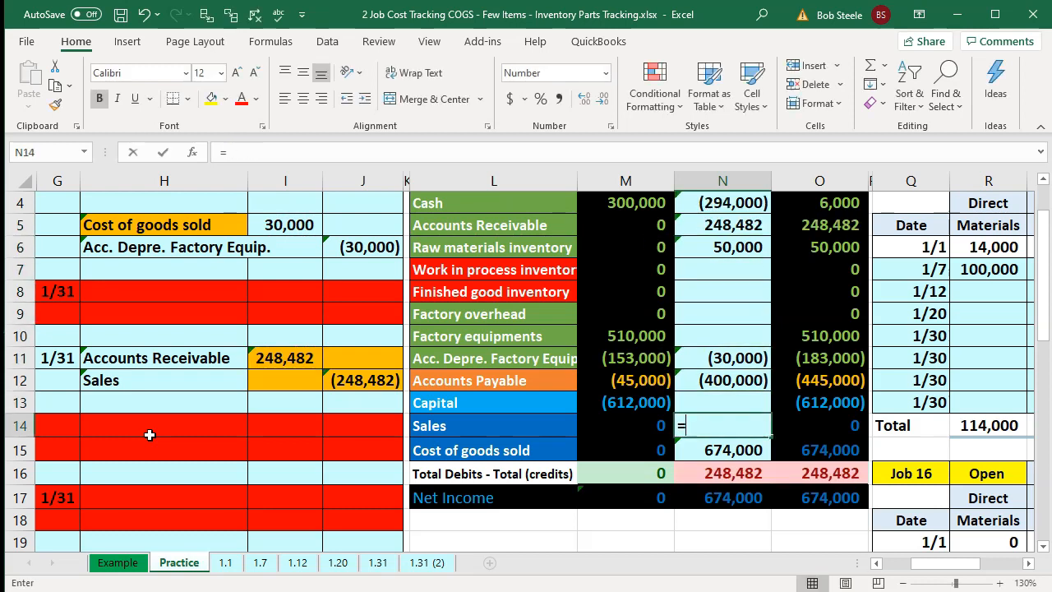
pyautogui.press('Left')
pyautogui.press('Left')
pyautogui.press('Left')
pyautogui.press('Left')
pyautogui.press('Up')
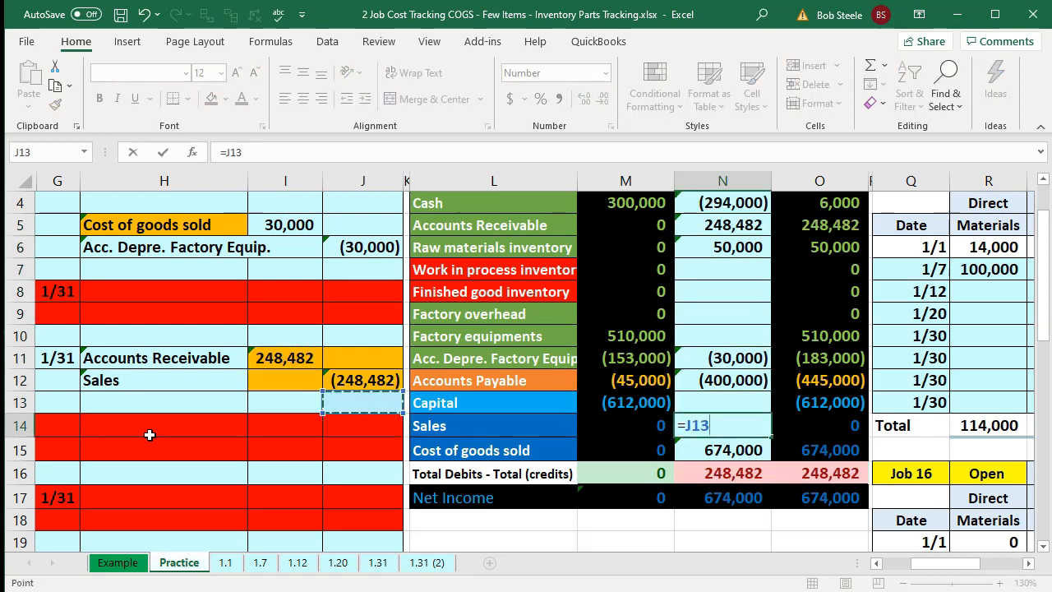
pyautogui.press('Up')
pyautogui.press('Return')
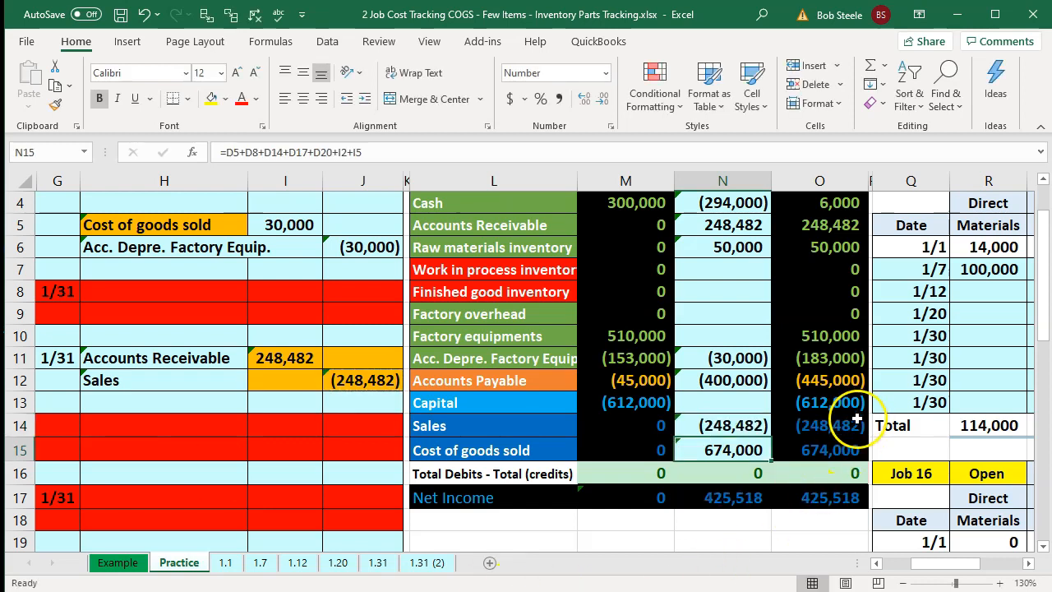
# - Review the updated trial balance columns, debit-credit totals and net income
pyautogui.click(841, 448)
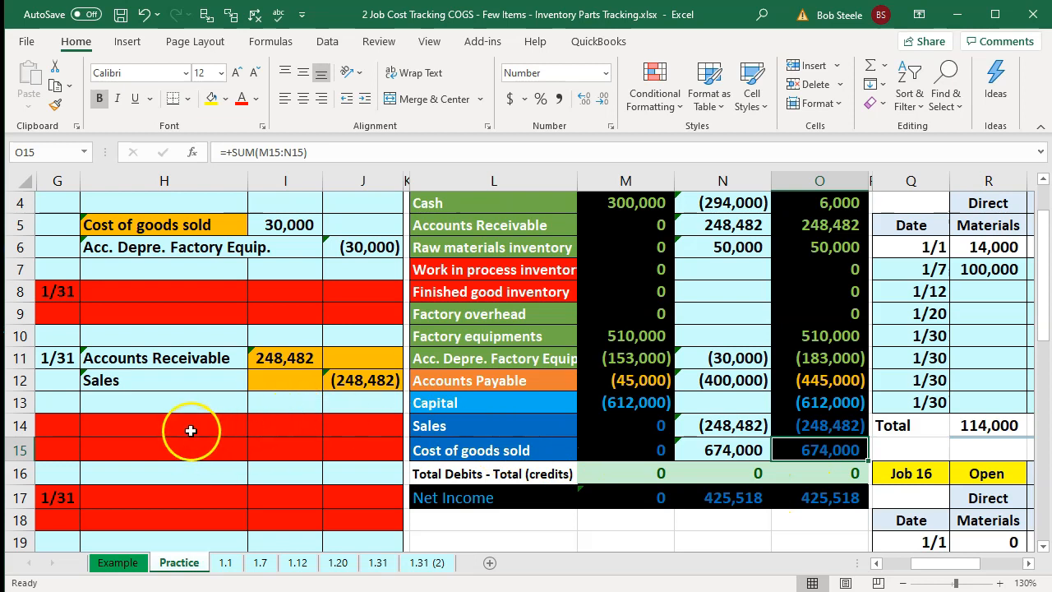
pyautogui.click(240, 433)
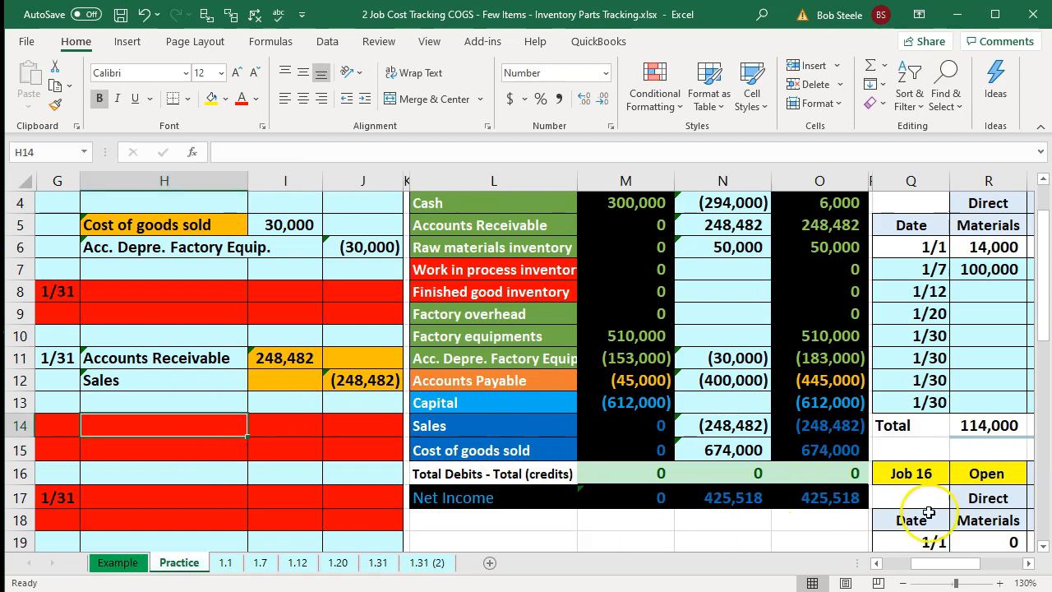
pyautogui.click(843, 458)
pyautogui.scroll(-2, 843, 458)
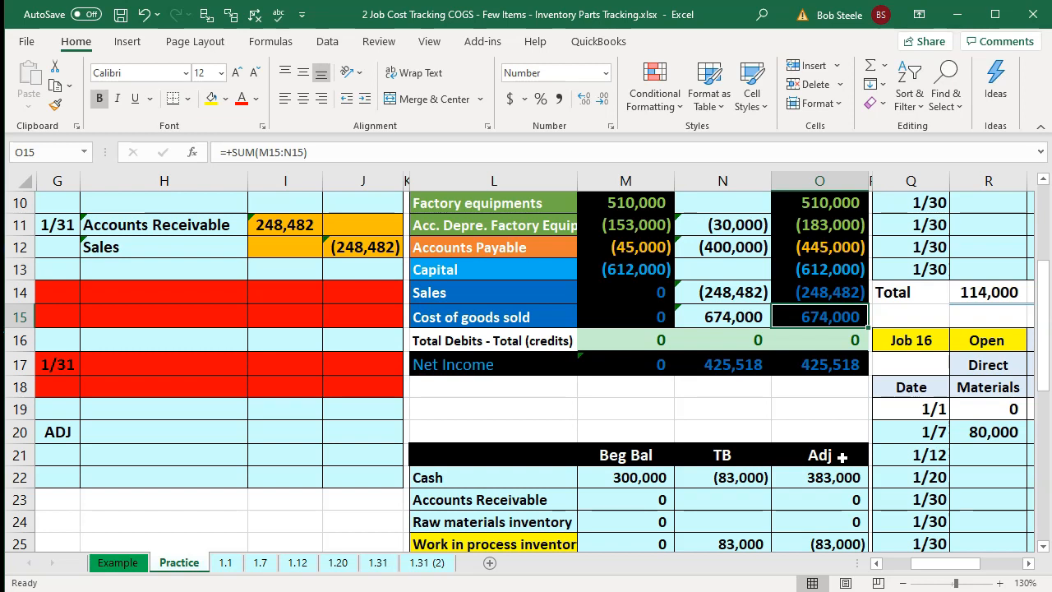
pyautogui.scroll(2, 842, 457)
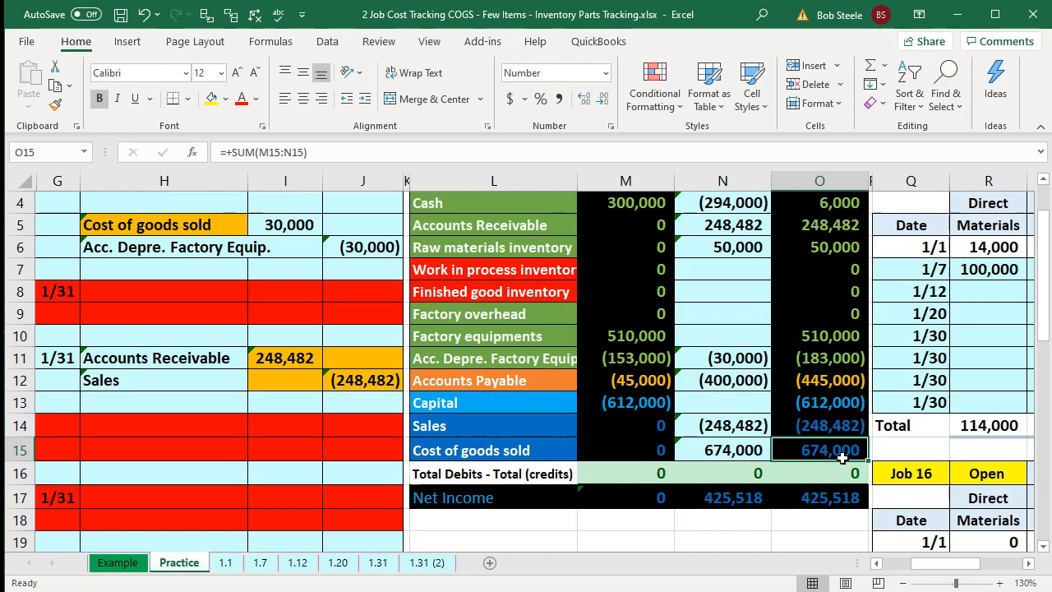
pyautogui.click(493, 270)
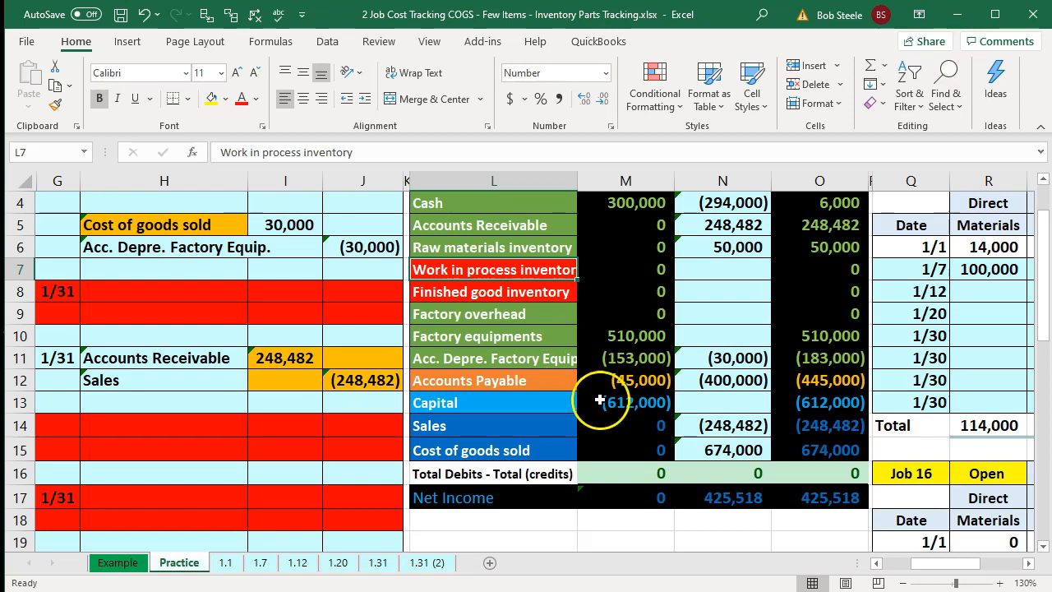
pyautogui.click(629, 424)
pyautogui.click(796, 443)
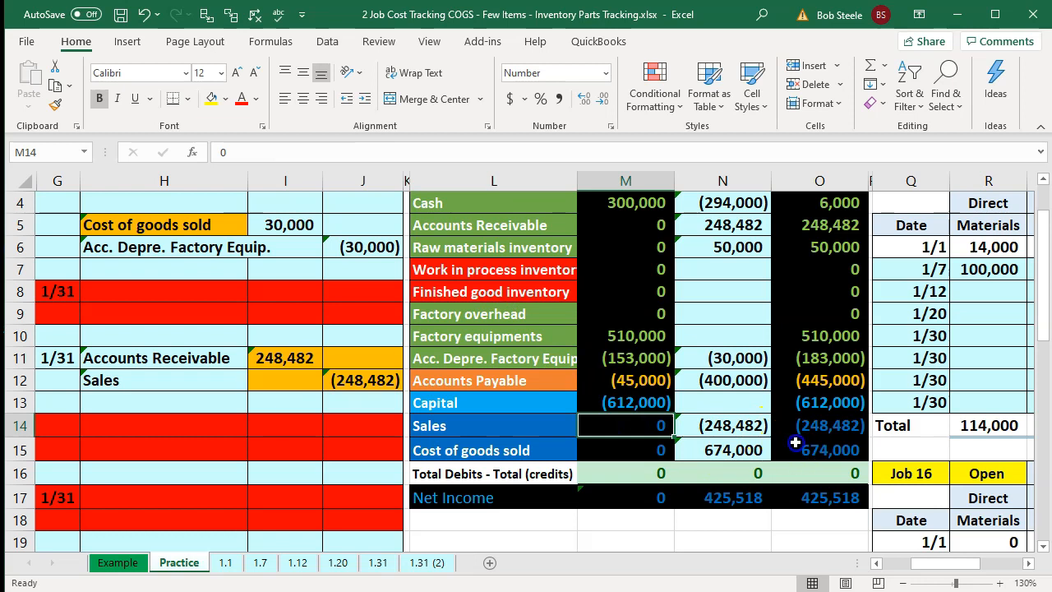
pyautogui.press('Right')
pyautogui.press('Right')
pyautogui.press('Right')
pyautogui.press('Right')
pyautogui.press('Right')
pyautogui.press('Right')
pyautogui.press('Right')
pyautogui.press('Right')
pyautogui.press('Right')
pyautogui.press('Right')
pyautogui.press('Right')
pyautogui.press('Right')
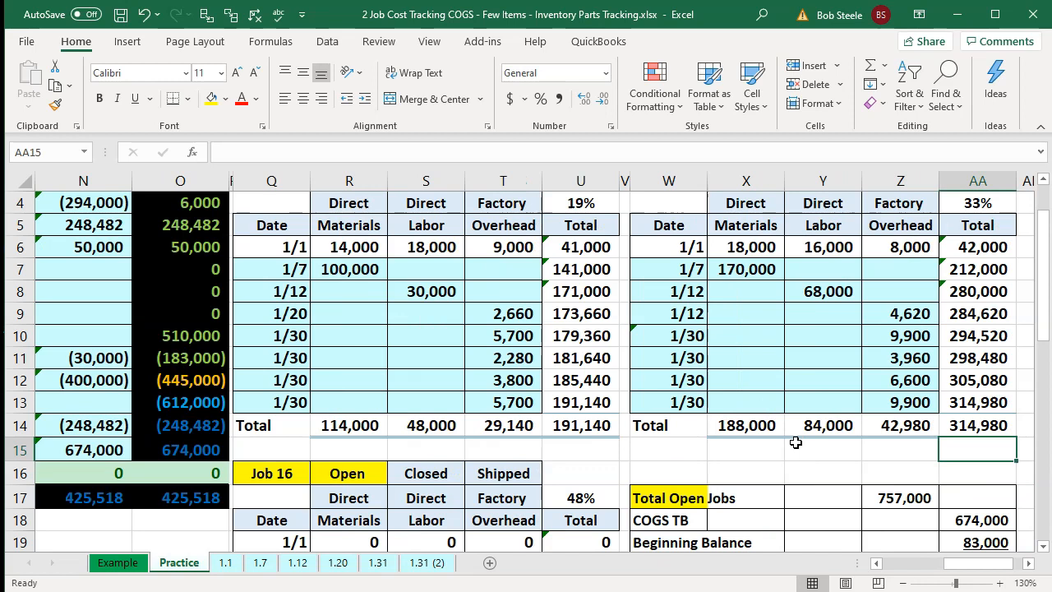
pyautogui.press('Left')
pyautogui.press('Left')
pyautogui.press('Left')
pyautogui.press('Left')
pyautogui.press('Left')
pyautogui.press('Left')
pyautogui.press('Left')
pyautogui.press('Left')
pyautogui.press('Left')
pyautogui.press('Left')
pyautogui.press('Left')
pyautogui.press('Left')
pyautogui.press('Left')
pyautogui.press('Left')
pyautogui.press('Left')
pyautogui.press('Left')
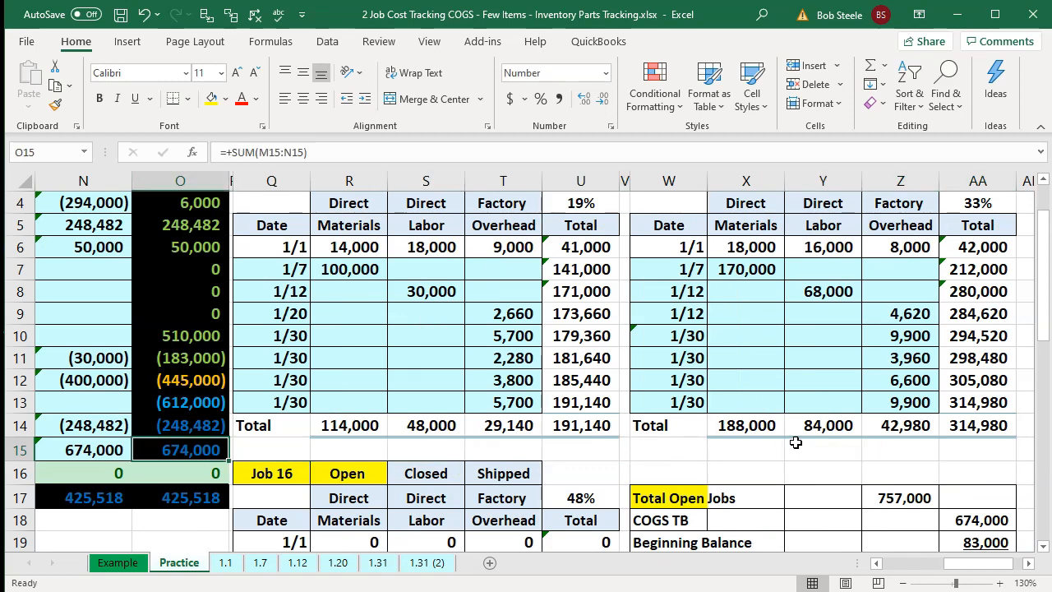
pyautogui.press('Left')
pyautogui.press('Left')
pyautogui.press('Left')
pyautogui.press('Left')
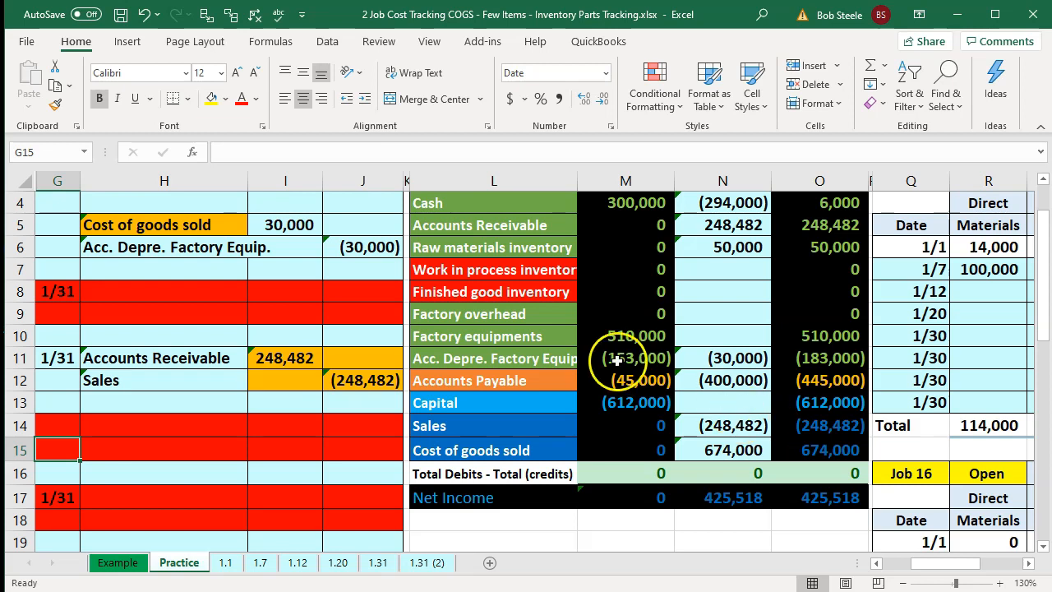
# - Review the job cost records and totals for Jobs 14, 15 and 16
pyautogui.click(515, 268)
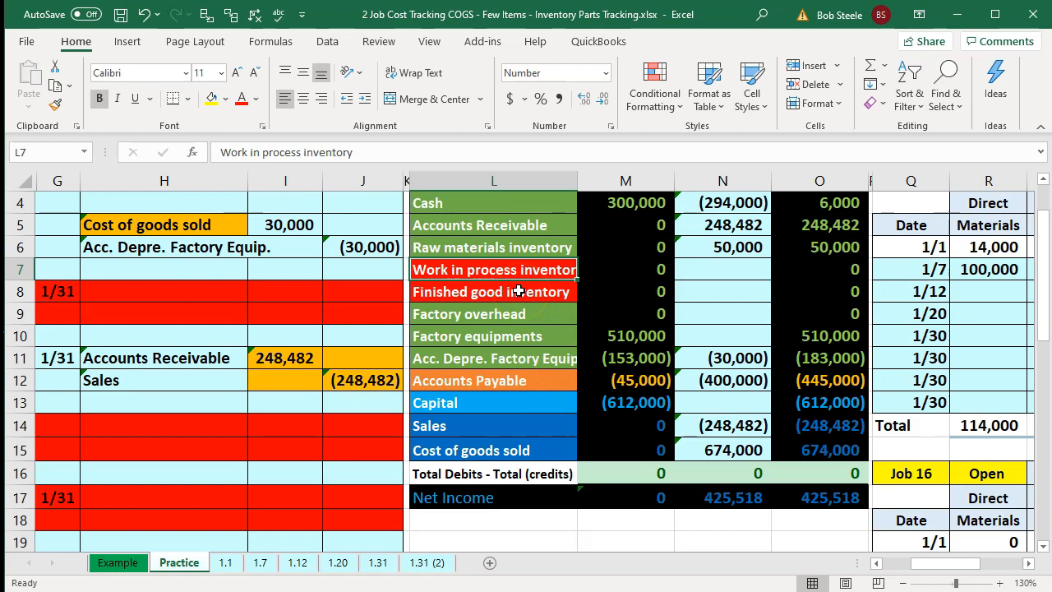
pyautogui.press('Right')
pyautogui.press('Right')
pyautogui.press('Right')
pyautogui.press('Right')
pyautogui.press('Right')
pyautogui.press('Right')
pyautogui.press('Right')
pyautogui.press('Right')
pyautogui.press('Right')
pyautogui.press('Right')
pyautogui.press('Right')
pyautogui.press('Right')
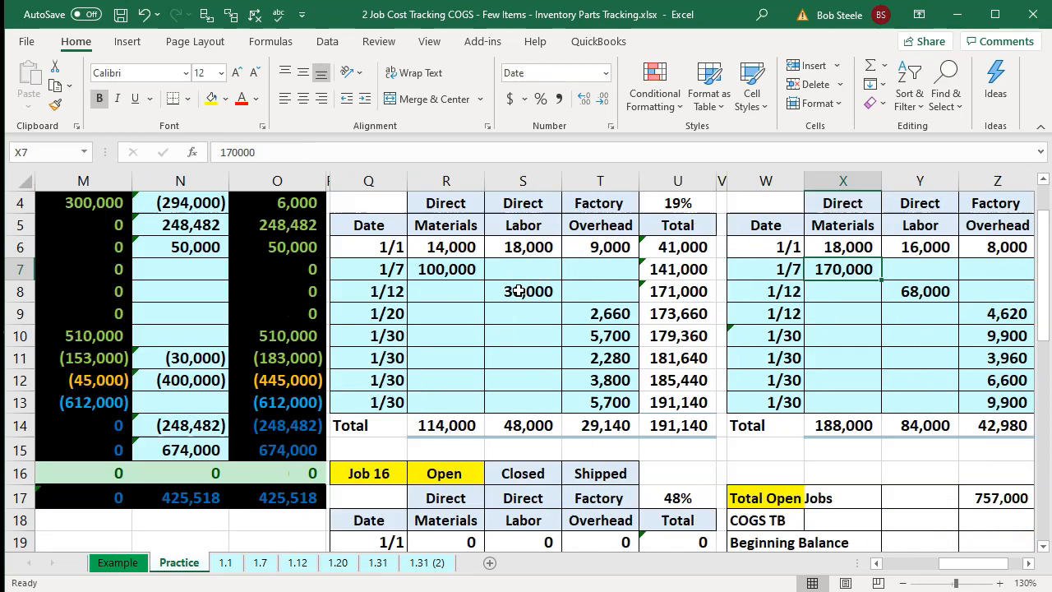
pyautogui.press('Right')
pyautogui.press('Right')
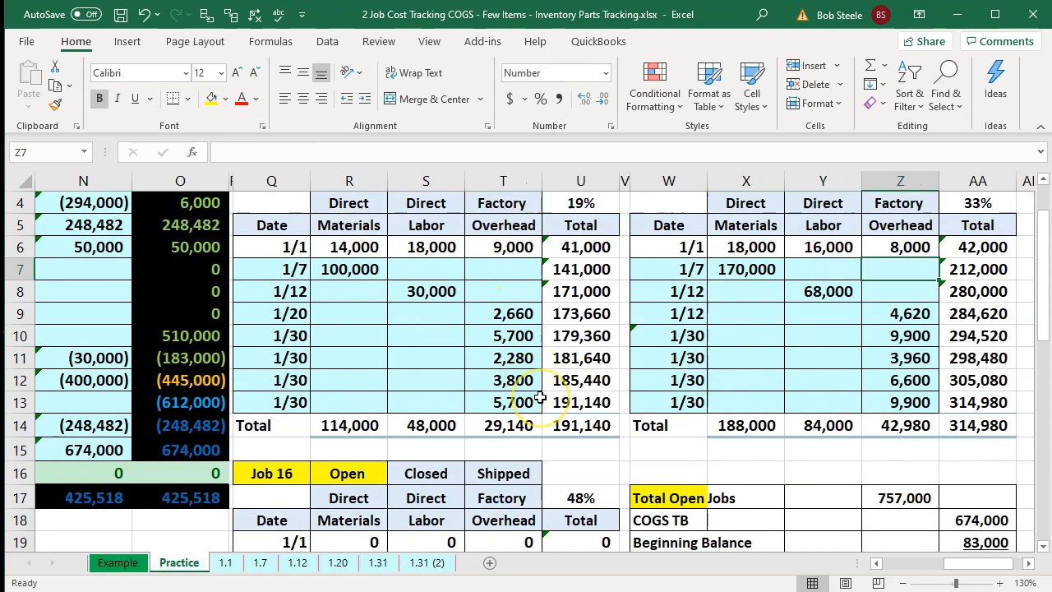
pyautogui.scroll(1, 540, 398)
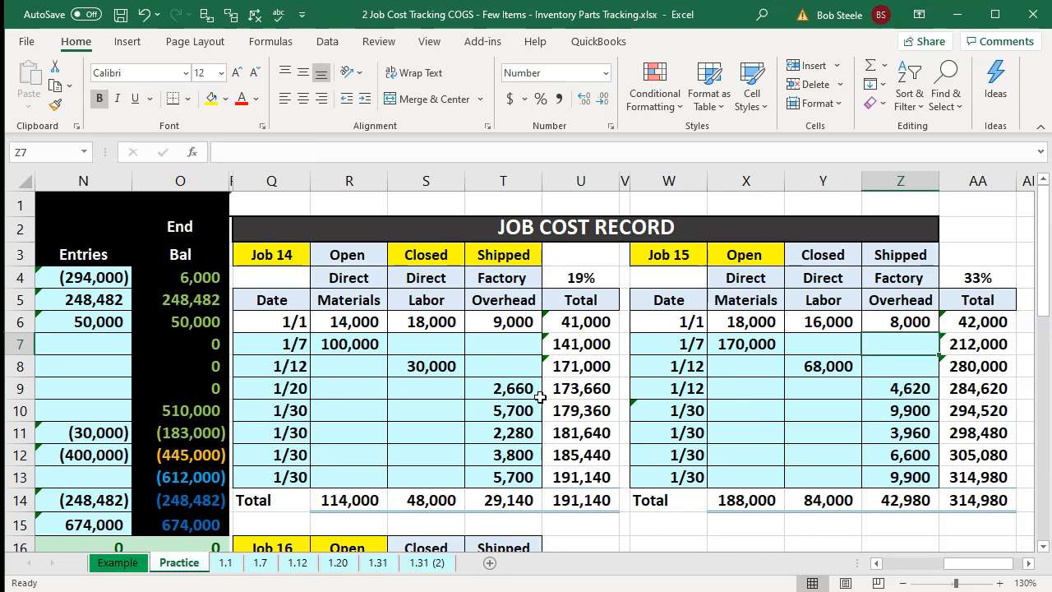
pyautogui.scroll(-1, 540, 398)
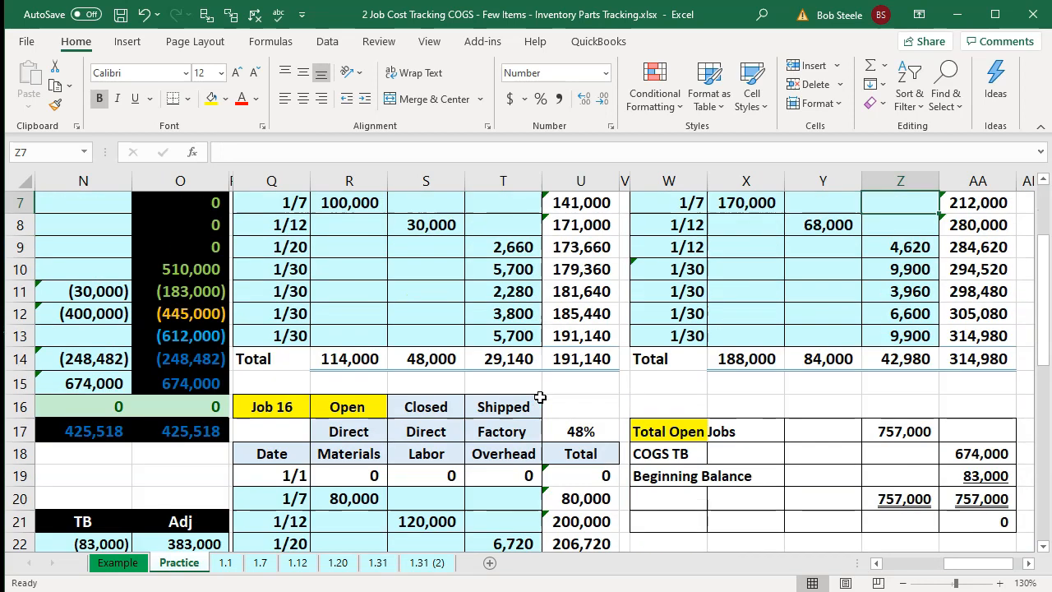
pyautogui.click(997, 301)
pyautogui.scroll(-2, 982, 352)
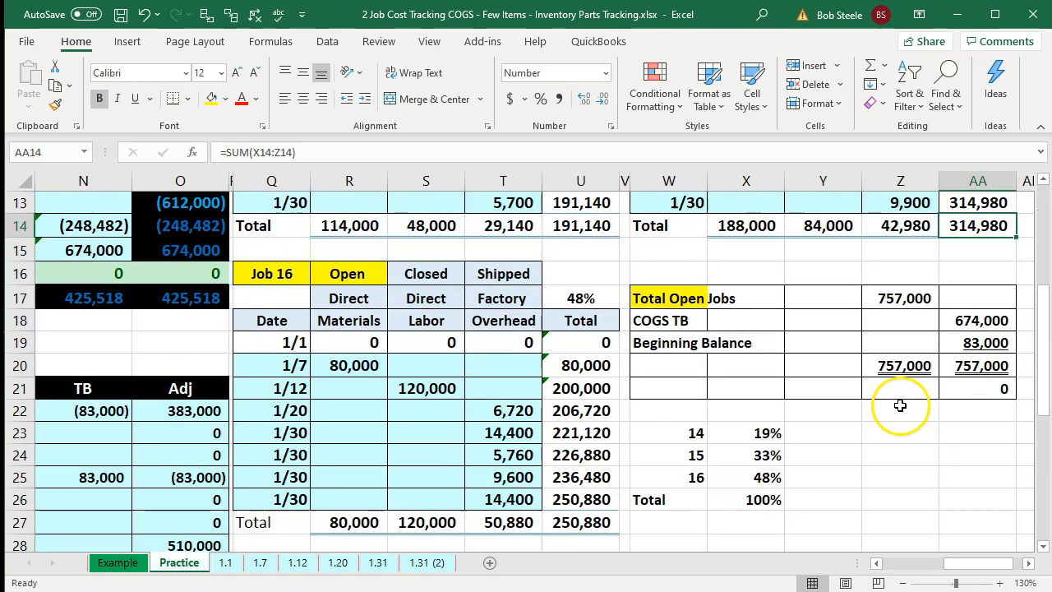
pyautogui.keyDown('ctrl'); pyautogui.click(594, 521); pyautogui.keyUp('ctrl')
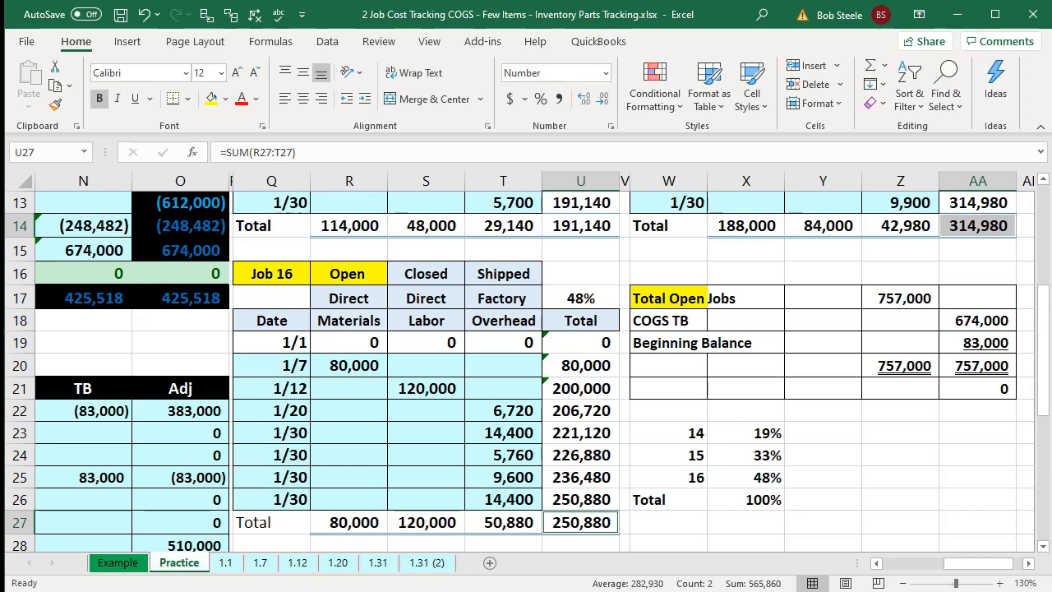
# - Link the ADJ entry's debit account name to the trial balance's Work in process inventory label
pyautogui.click(511, 432)
pyautogui.press('Left')
pyautogui.press('Left')
pyautogui.press('Left')
pyautogui.press('Left')
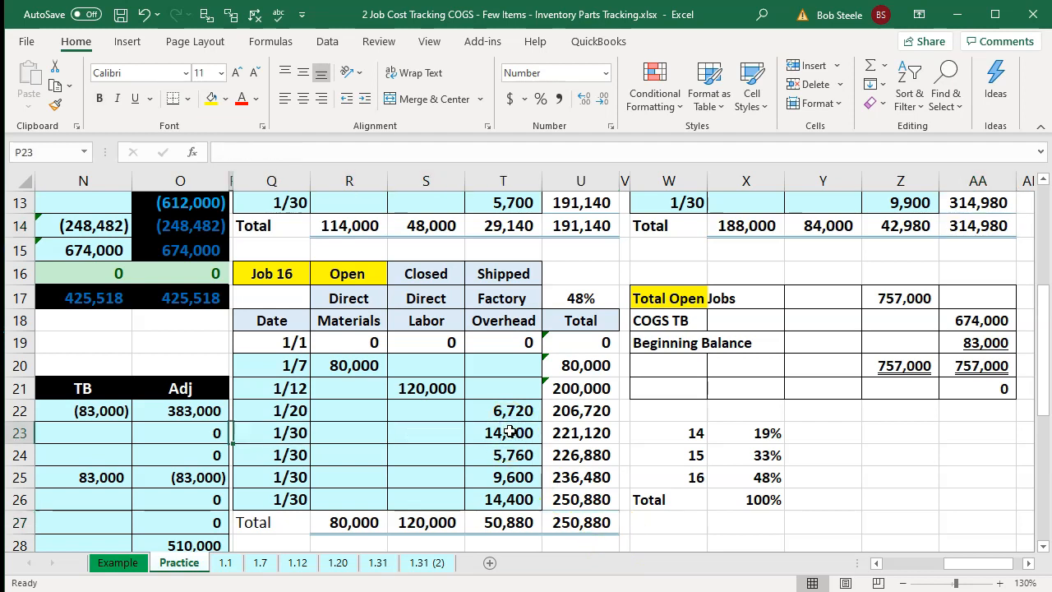
pyautogui.press('Left')
pyautogui.press('Left')
pyautogui.press('Left')
pyautogui.press('Left')
pyautogui.press('Left')
pyautogui.press('Left')
pyautogui.press('Left')
pyautogui.press('Left')
pyautogui.press('Left')
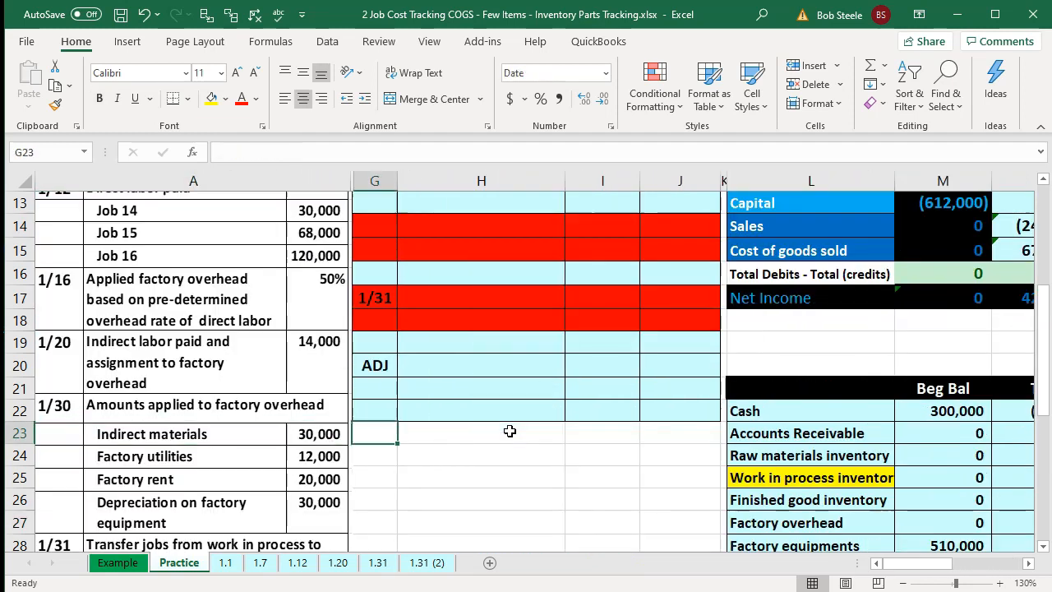
pyautogui.press('Right')
pyautogui.press('Up')
pyautogui.press('Up')
pyautogui.press('Up')
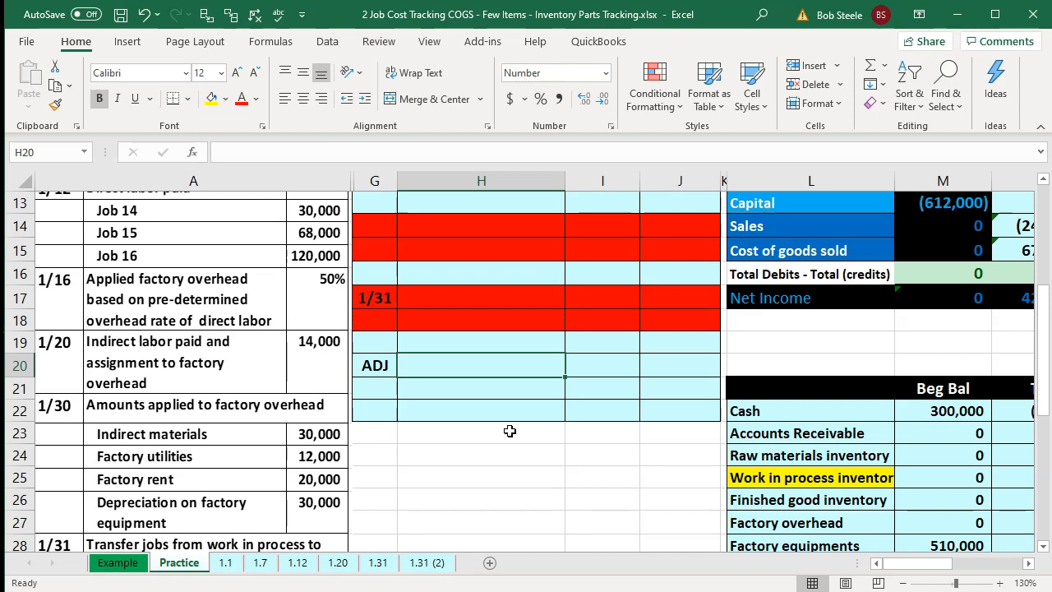
pyautogui.write('=')
pyautogui.press('Right')
pyautogui.press('Right')
pyautogui.press('Right')
pyautogui.press('Right')
pyautogui.press('Up')
pyautogui.press('Up')
pyautogui.press('Up')
pyautogui.press('Up')
pyautogui.press('Up')
pyautogui.press('Up')
pyautogui.press('Up')
pyautogui.press('Up')
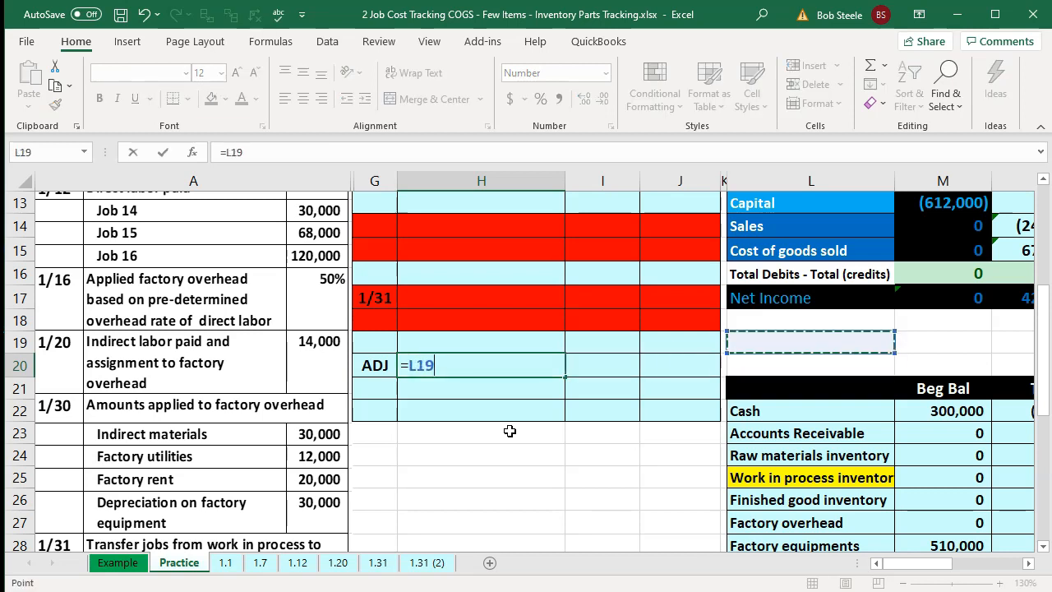
pyautogui.press('Up')
pyautogui.press('Up')
pyautogui.press('Up')
pyautogui.press('Up')
pyautogui.press('Up')
pyautogui.press('Up')
pyautogui.press('Up')
pyautogui.press('Down')
pyautogui.press('Down')
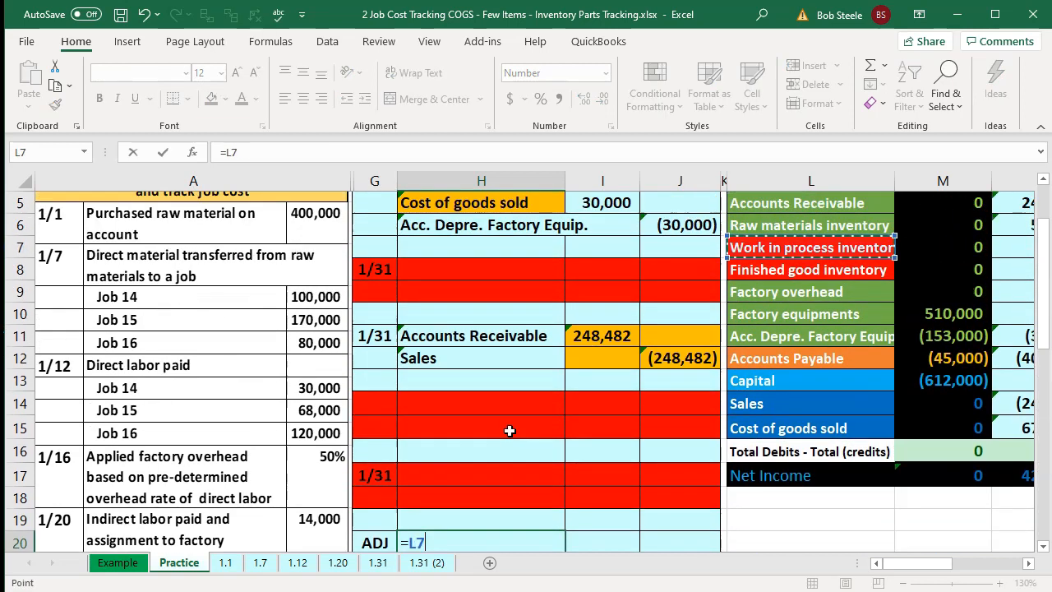
pyautogui.press('Return')
# - Try to set the ADJ debit amount from Job 15's total and Job 16's total
pyautogui.press('Right')
pyautogui.press('Up')
pyautogui.write('=')
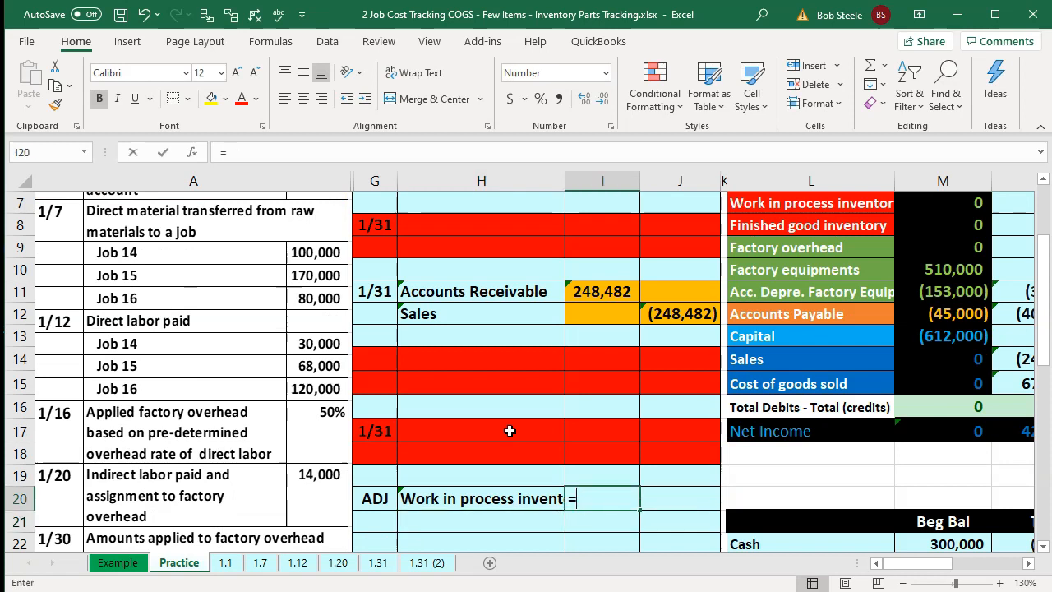
pyautogui.press('Right')
pyautogui.press('Right')
pyautogui.press('Right')
pyautogui.press('Right')
pyautogui.press('Right')
pyautogui.press('Right')
pyautogui.press('Right')
pyautogui.press('Right')
pyautogui.press('Right')
pyautogui.press('Right')
pyautogui.press('Right')
pyautogui.press('Right')
pyautogui.press('Right')
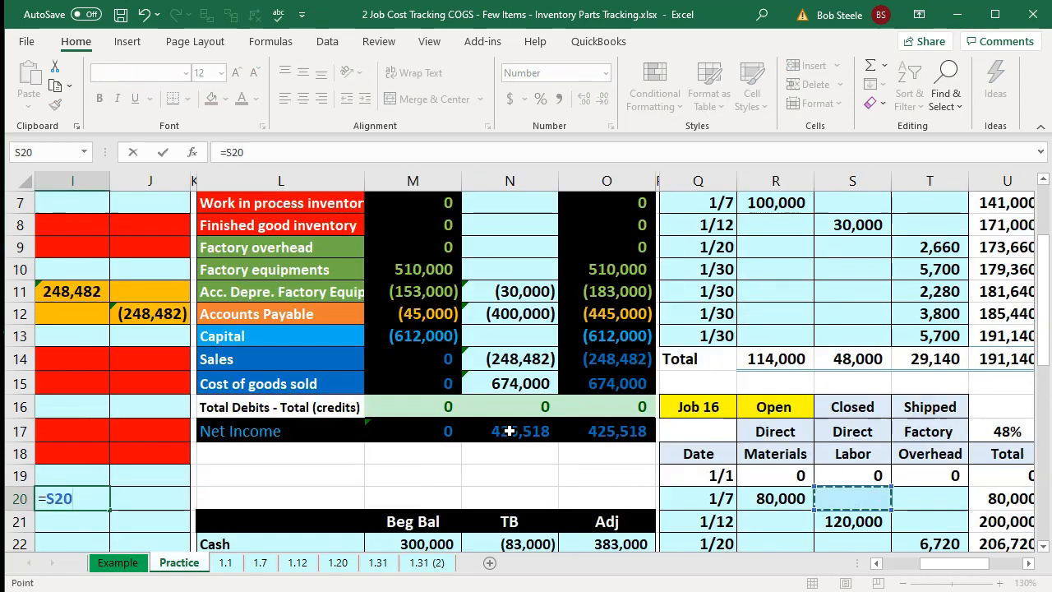
pyautogui.press('Right')
pyautogui.press('Right')
pyautogui.press('Right')
pyautogui.press('Right')
pyautogui.press('Right')
pyautogui.press('Right')
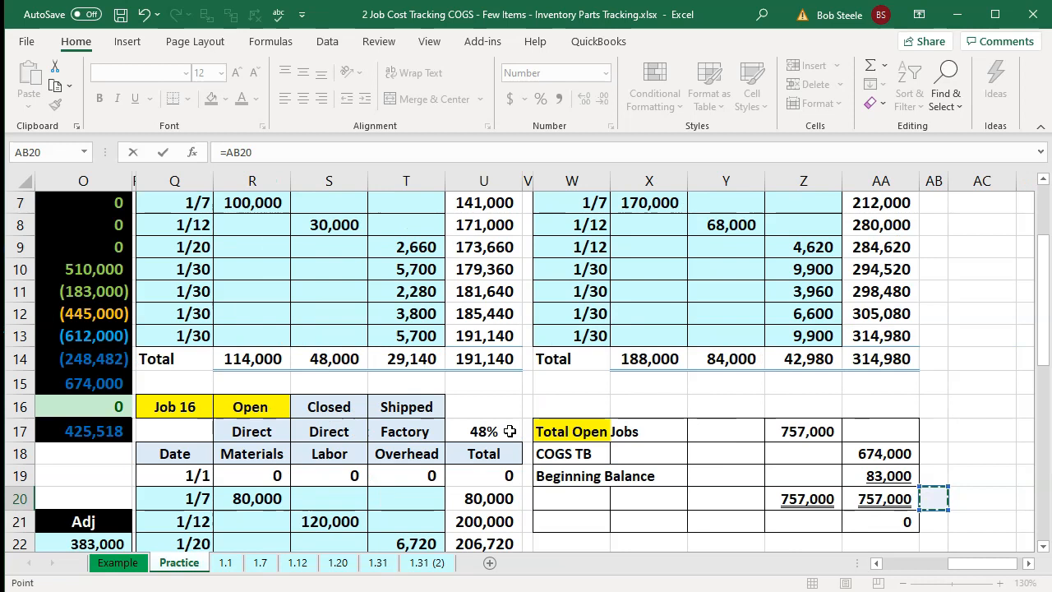
pyautogui.scroll(2, 510, 431)
pyautogui.scroll(-1, 740, 428)
pyautogui.click(884, 429)
pyautogui.scroll(-3, 780, 458)
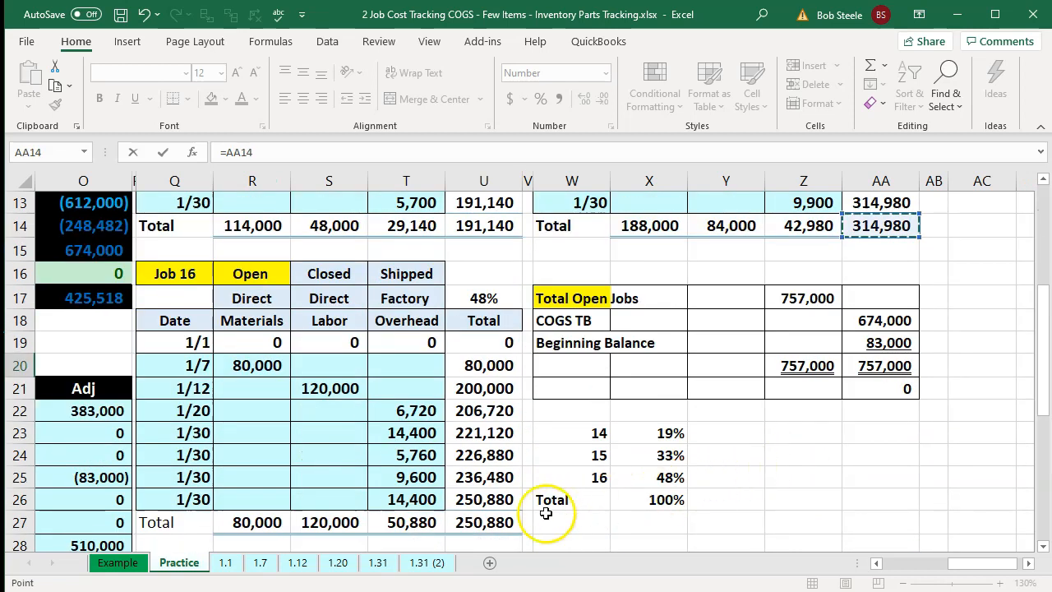
pyautogui.keyDown('ctrl'); pyautogui.click(512, 520); pyautogui.keyUp('ctrl')
pyautogui.press('Return')
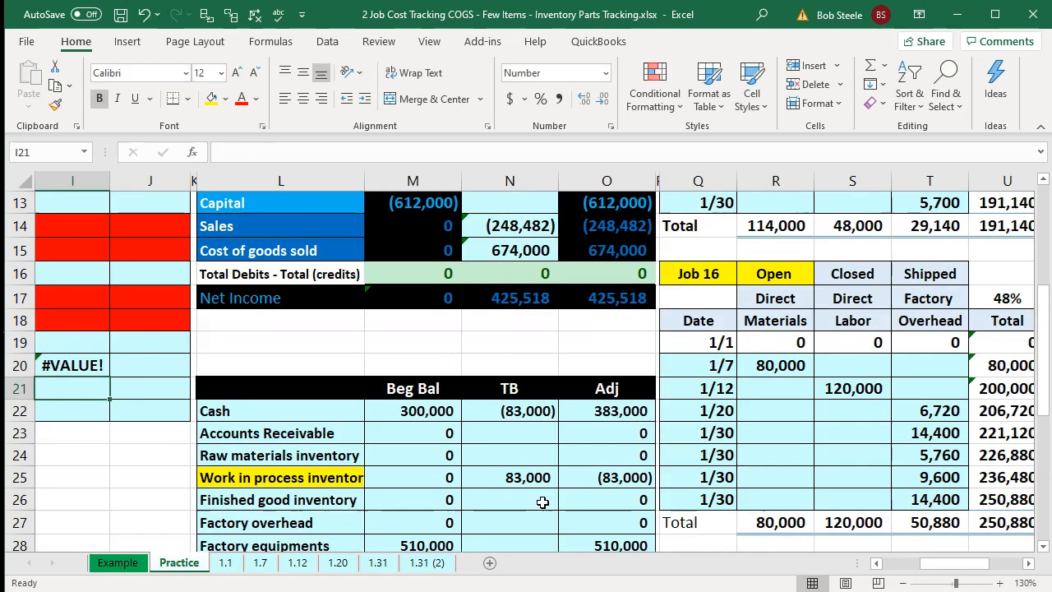
# - Set the ADJ debit amount to Job 16's total plus Job 15's total from the job cost records
pyautogui.press('Left')
pyautogui.press('Right')
pyautogui.press('Right')
pyautogui.press('Up')
pyautogui.press('Left')
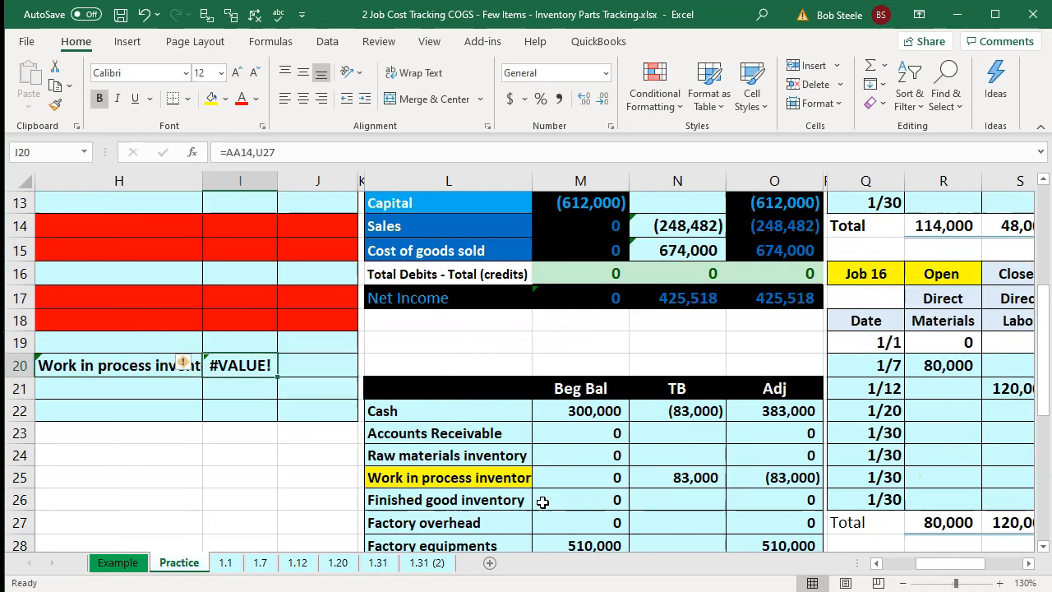
pyautogui.write('=')
pyautogui.press('Right')
pyautogui.press('Right')
pyautogui.press('Right')
pyautogui.press('Right')
pyautogui.press('Right')
pyautogui.press('Right')
pyautogui.press('Right')
pyautogui.press('Right')
pyautogui.press('Right')
pyautogui.press('Right')
pyautogui.press('Right')
pyautogui.press('Right')
pyautogui.press('Right')
pyautogui.press('Right')
pyautogui.press('Right')
pyautogui.press('Right')
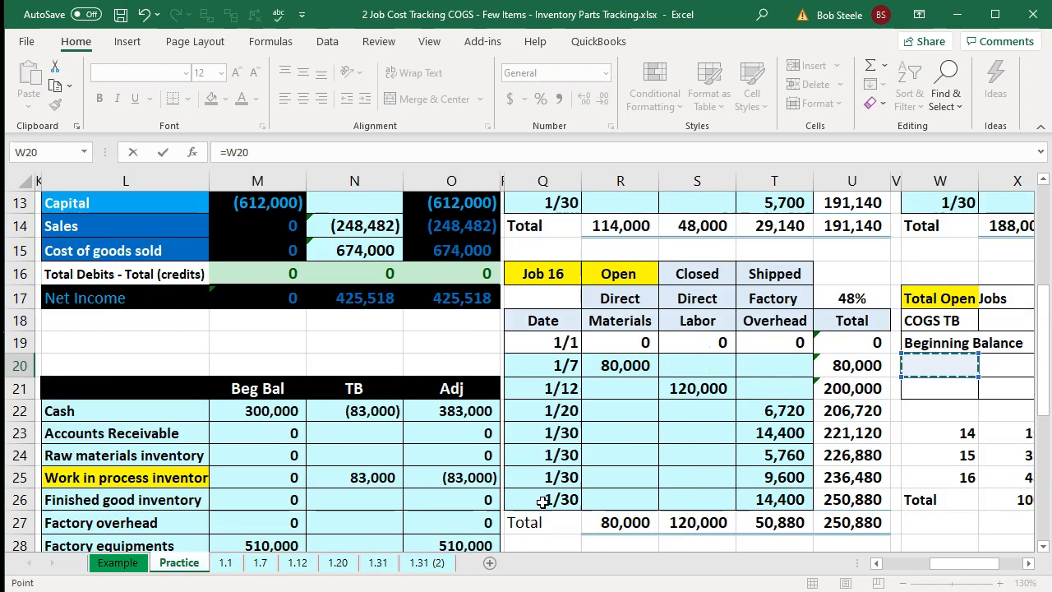
pyautogui.click(683, 523)
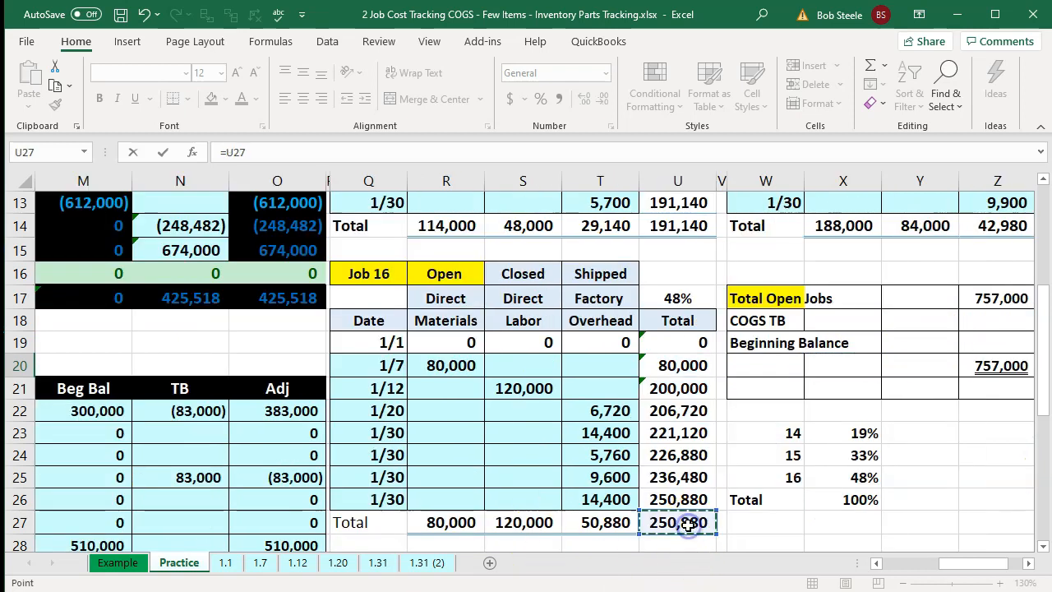
pyautogui.scroll(1, 735, 516)
pyautogui.write('+')
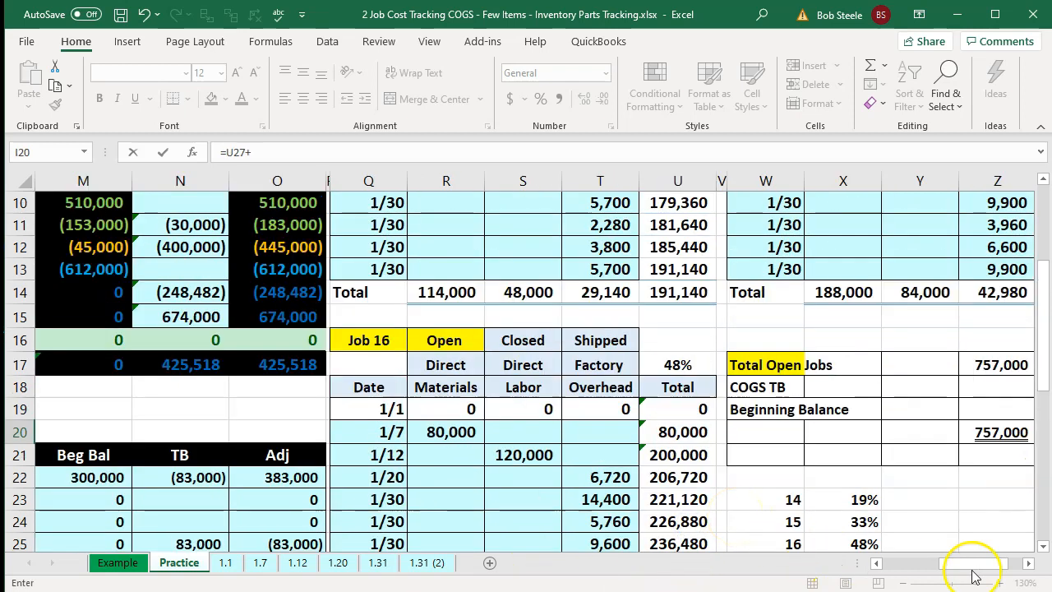
pyautogui.click(1032, 565)
pyautogui.click(1032, 566)
pyautogui.click(804, 297)
pyautogui.press('Return')
# - Link the ADJ entry's first credit account name to the trial balance's Capital label
pyautogui.press('Left')
pyautogui.press('Left')
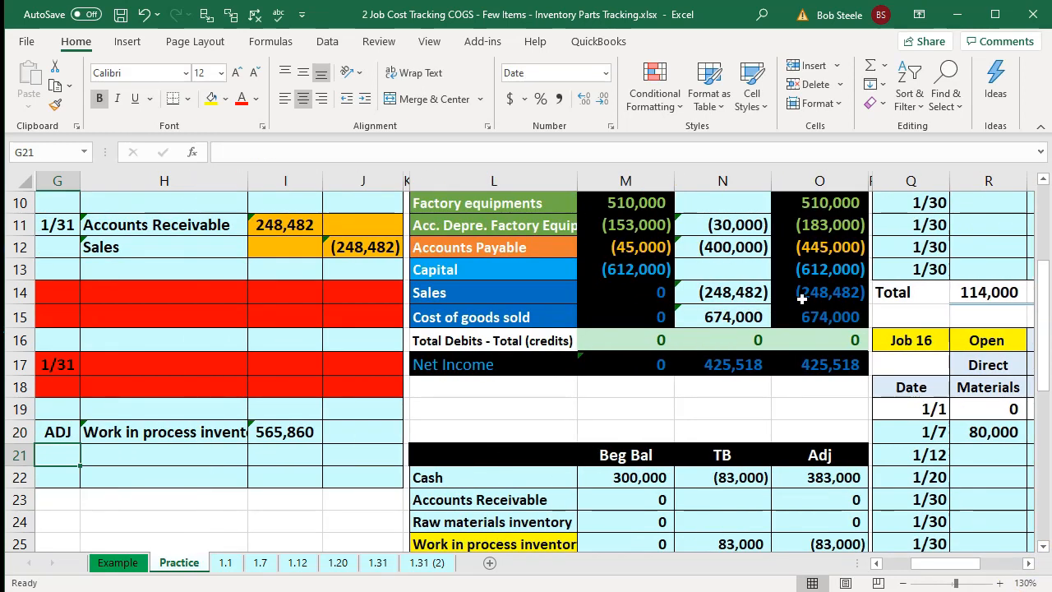
pyautogui.press('Right')
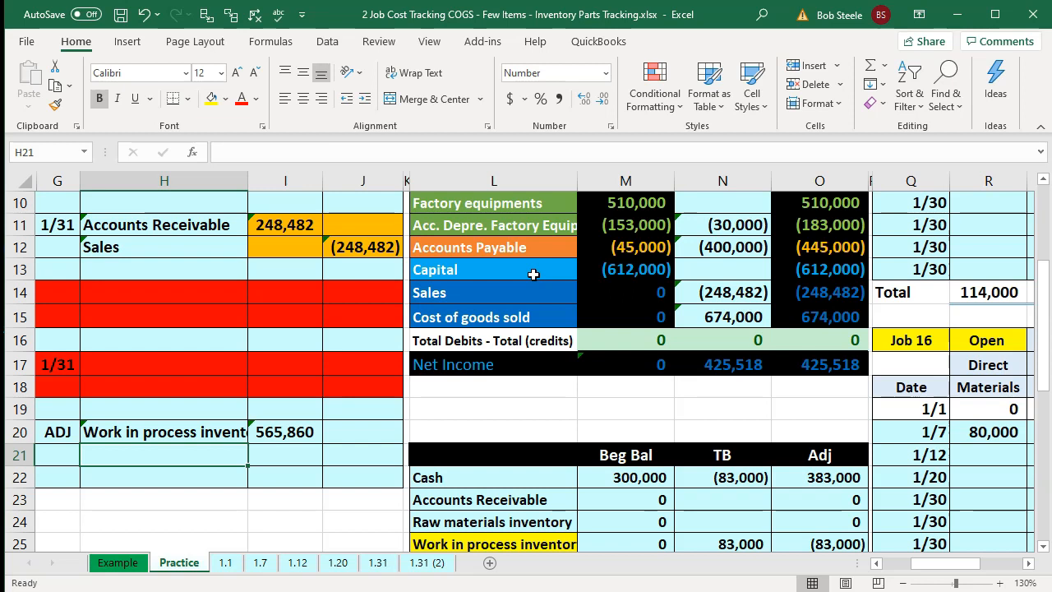
pyautogui.write('=')
pyautogui.press('Right')
pyautogui.press('Right')
pyautogui.press('Right')
pyautogui.press('Up')
pyautogui.press('Up')
pyautogui.press('Up')
pyautogui.press('Up')
pyautogui.press('Up')
pyautogui.press('Up')
pyautogui.press('Up')
pyautogui.press('Up')
pyautogui.press('Right')
pyautogui.press('Return')
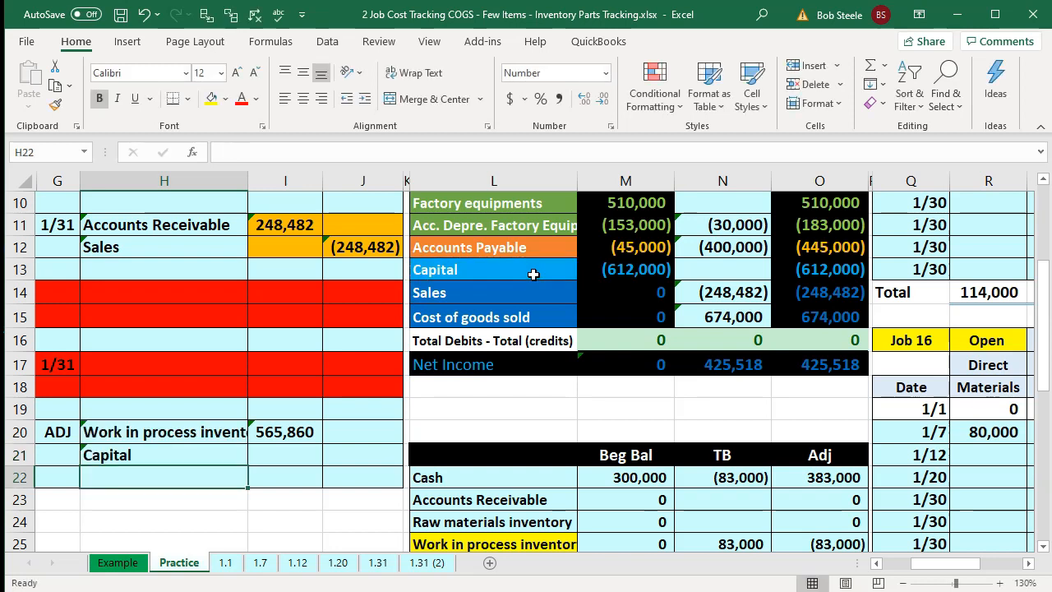
# - Enter the Capital credit amount in the ADJ entry as a negative reference to the trial balance
pyautogui.press('Right')
pyautogui.press('Right')
pyautogui.press('Up')
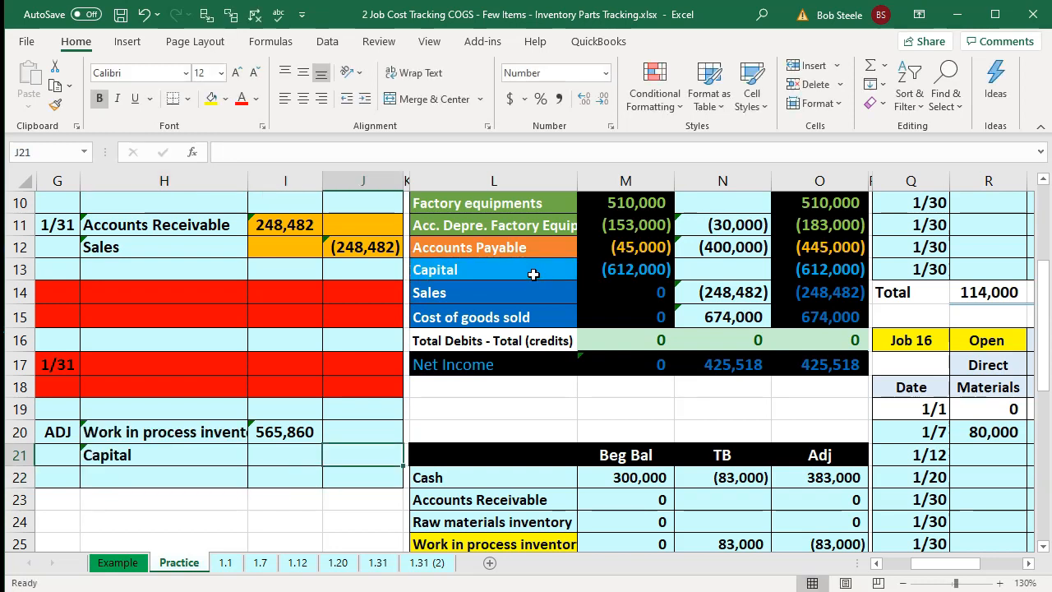
pyautogui.write('-')
pyautogui.press('Right')
pyautogui.press('Right')
pyautogui.press('Right')
pyautogui.press('Right')
pyautogui.press('Right')
pyautogui.press('Right')
pyautogui.press('Right')
pyautogui.press('Right')
pyautogui.press('Right')
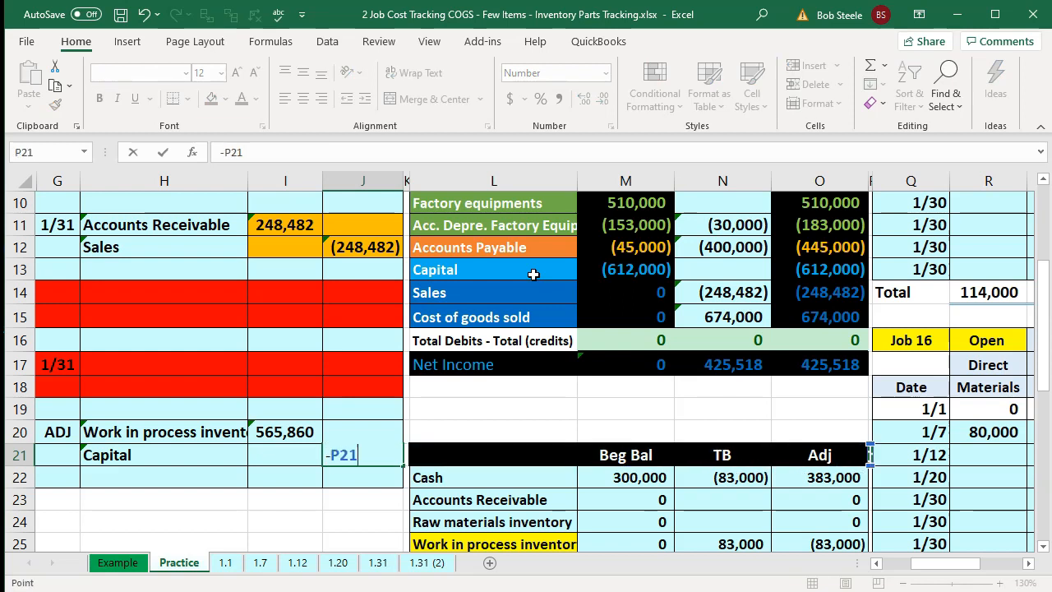
pyautogui.press('Right')
pyautogui.press('Right')
pyautogui.press('Right')
pyautogui.press('Right')
pyautogui.press('Right')
pyautogui.press('Right')
pyautogui.press('Right')
pyautogui.press('Right')
pyautogui.press('Up')
pyautogui.press('Up')
pyautogui.press('Return')
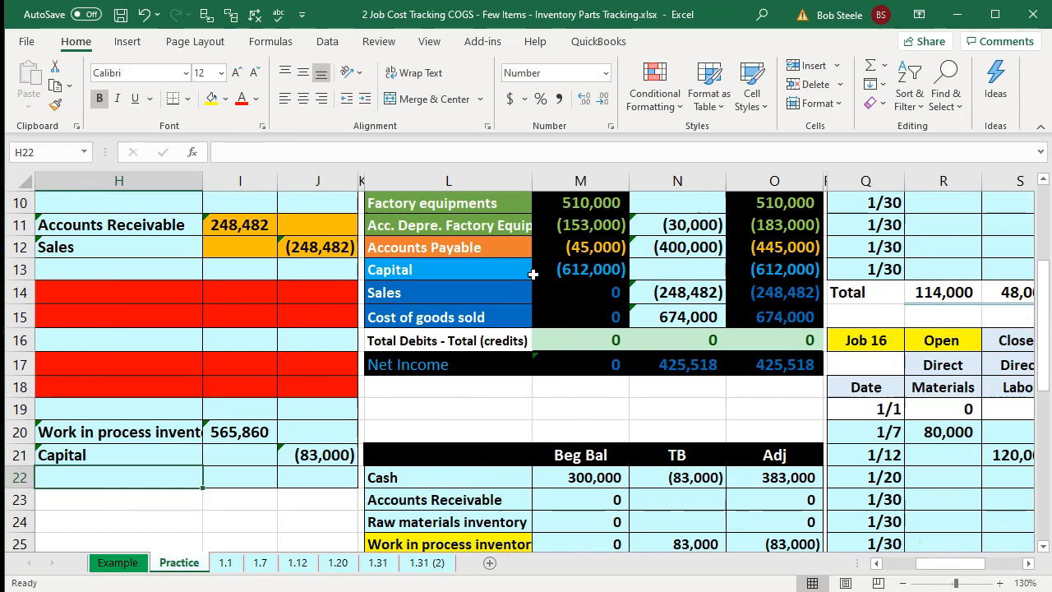
# - Link the ADJ entry's second credit account name to the trial balance's Cost of goods sold label
pyautogui.write('=')
pyautogui.press('Right')
pyautogui.press('Right')
pyautogui.press('Right')
pyautogui.press('Up')
pyautogui.press('Up')
pyautogui.press('Up')
pyautogui.press('Up')
# - Set the Cost of goods sold credit amount as a negative SUM of the job summary totals
pyautogui.press('Up')
pyautogui.press('Up')
pyautogui.press('Up')
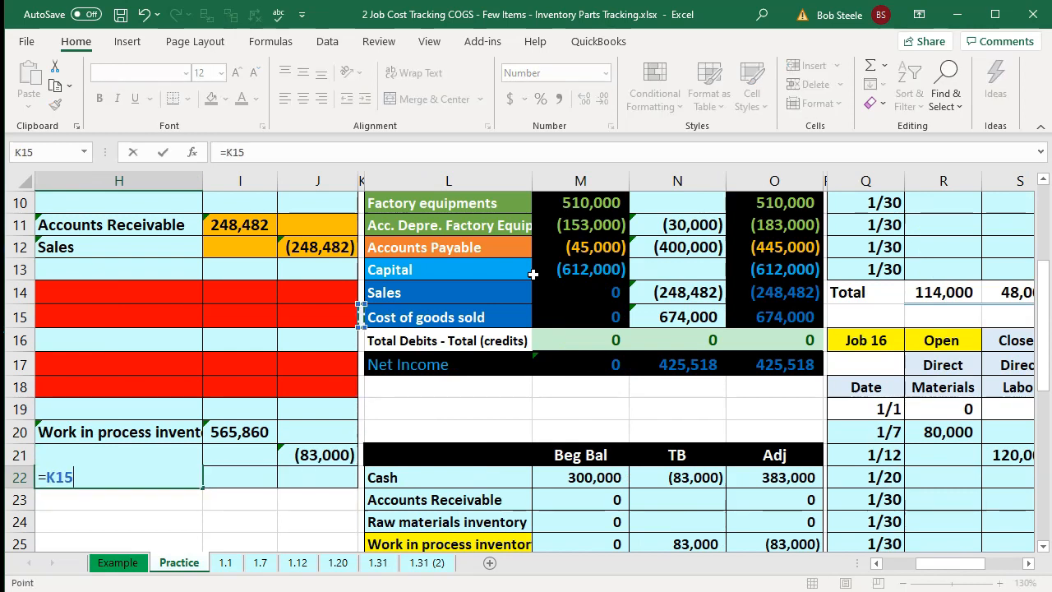
pyautogui.press('Right')
pyautogui.hotkey('ctrl', 'Return')
pyautogui.press('Right')
pyautogui.press('Right')
pyautogui.press('Right')
pyautogui.press('Left')
pyautogui.write('-sum(')
pyautogui.press('Left')
pyautogui.press('Up')
pyautogui.hotkey('shift', 'Right')
pyautogui.hotkey('shift', 'Up')
pyautogui.press('Return')
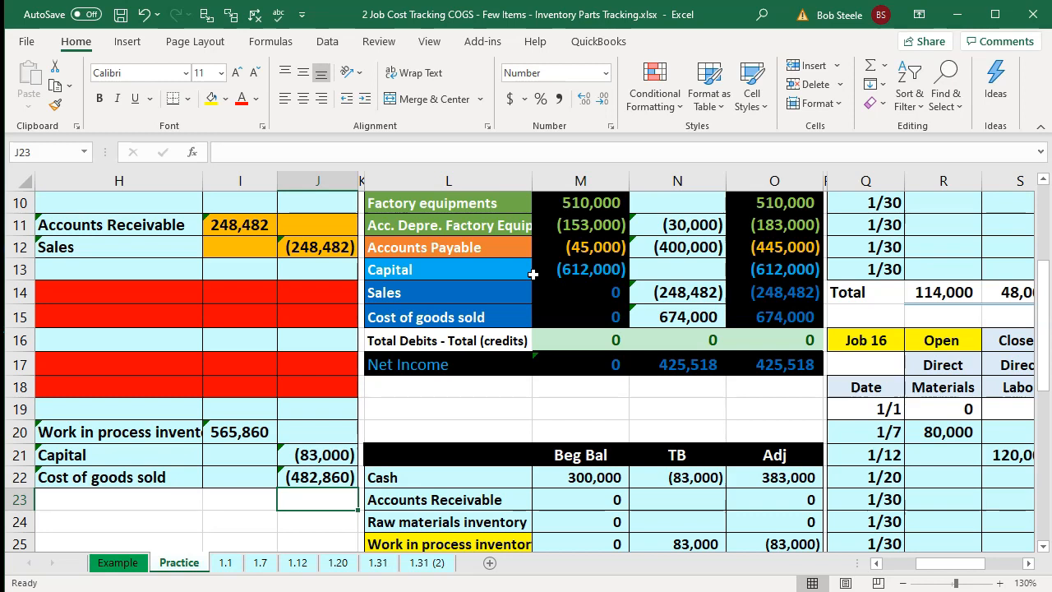
# - Link the Work in process inventory entries cell in the trial balance to the ADJ debit amount
pyautogui.scroll(1, 533, 273)
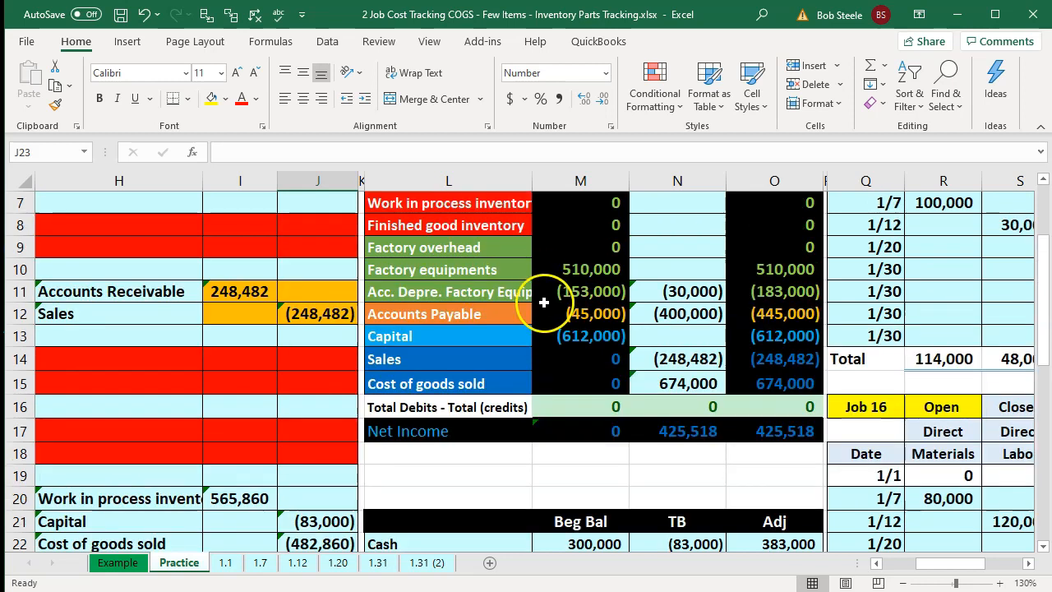
pyautogui.scroll(1, 575, 288)
pyautogui.click(650, 267)
pyautogui.write('=')
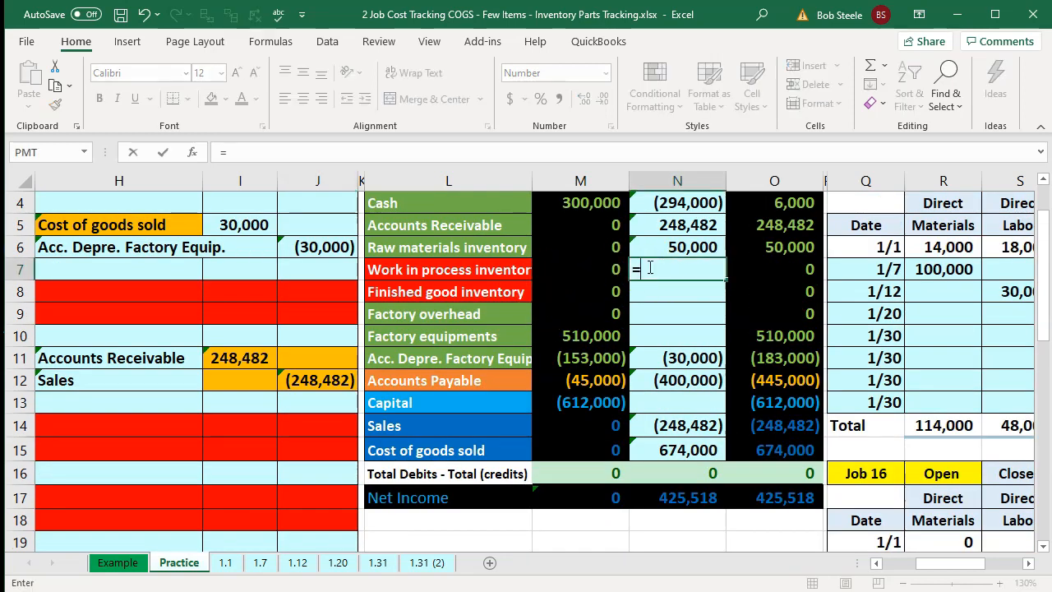
pyautogui.scroll(-2, 575, 329)
pyautogui.click(261, 432)
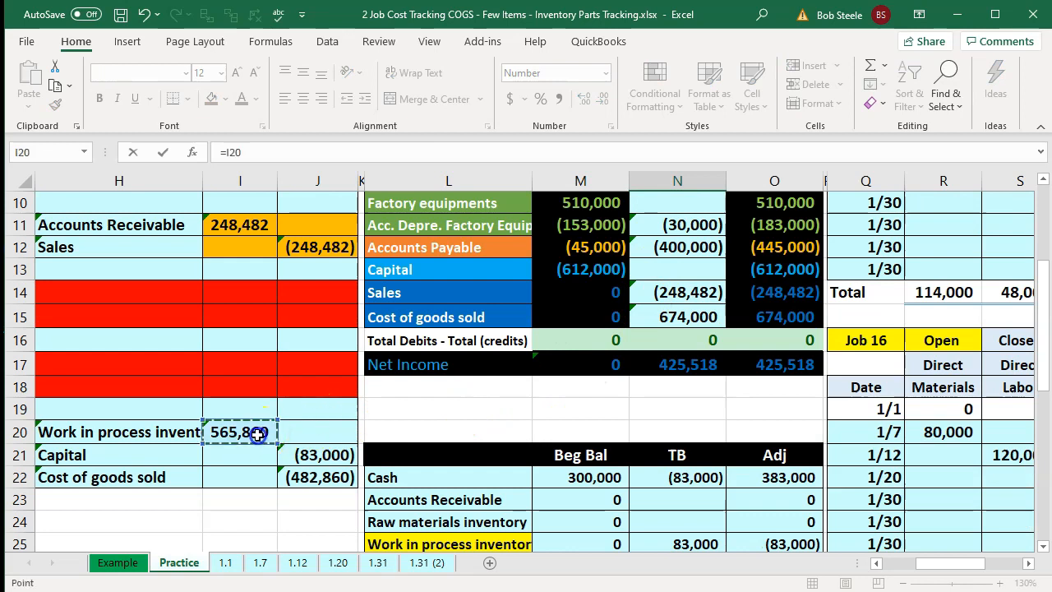
pyautogui.press('Return')
# - Link the Capital entries cell in the trial balance to the ADJ Capital credit amount
pyautogui.click(682, 414)
pyautogui.click(684, 315)
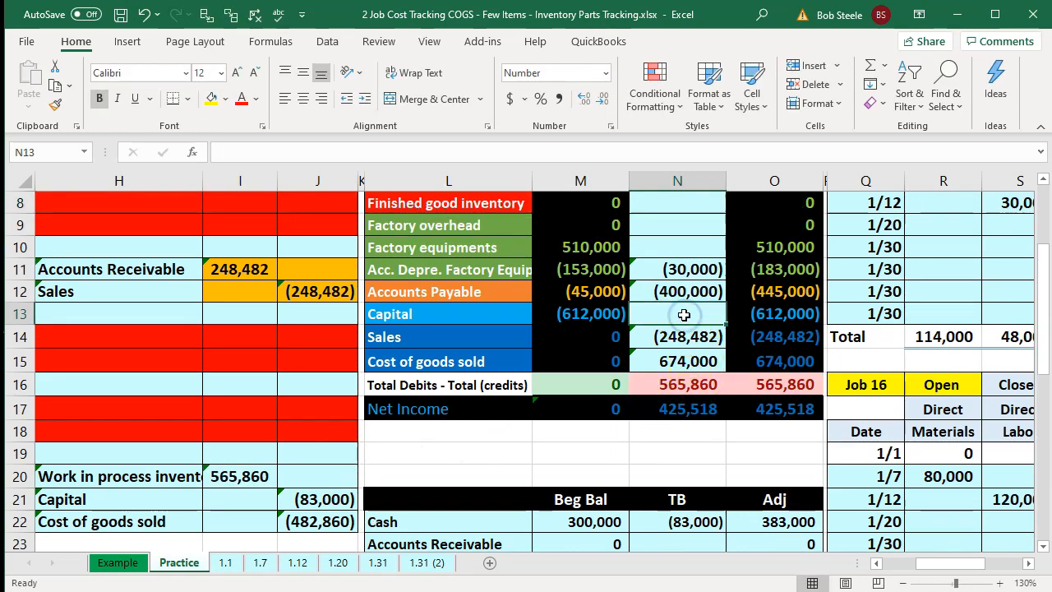
pyautogui.write('=')
pyautogui.scroll(-1, 658, 370)
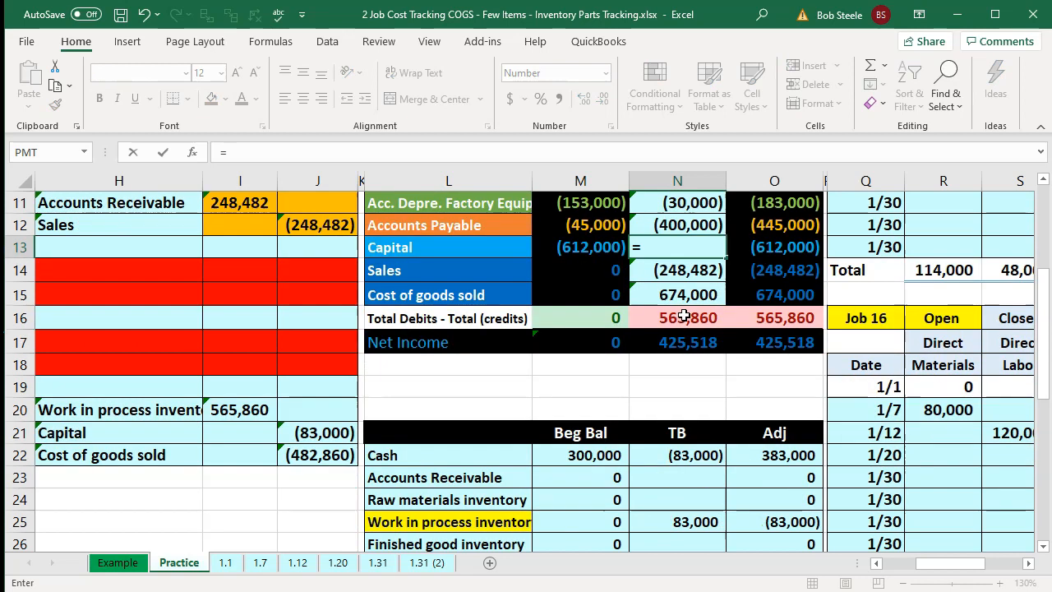
pyautogui.click(303, 431)
pyautogui.press('Return')
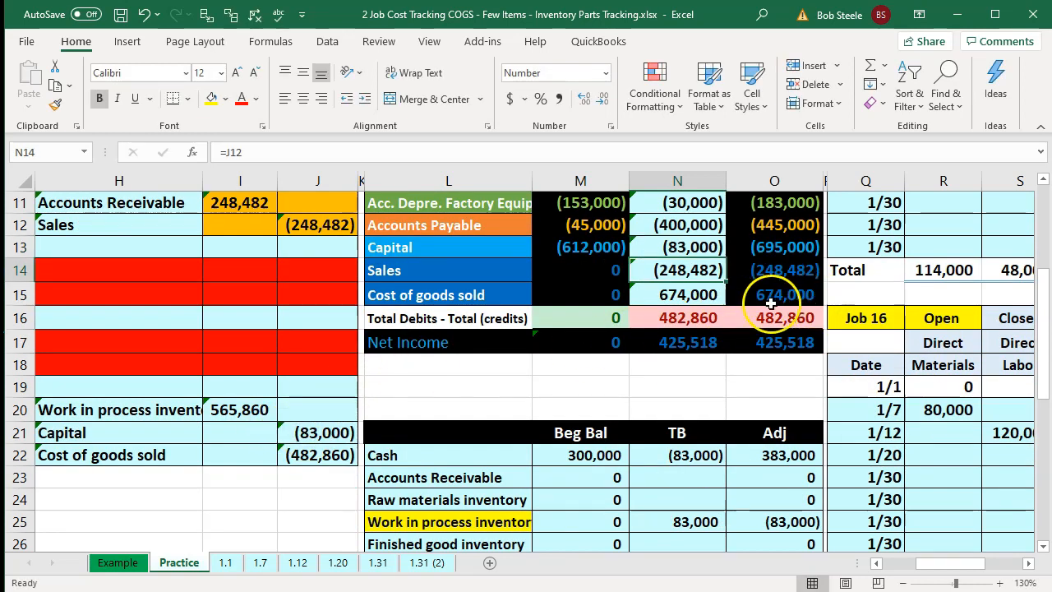
# - Add the ADJ Cost of goods sold credit to the Cost of goods sold entries formula
pyautogui.doubleClick(697, 294)
pyautogui.write('+')
pyautogui.click(296, 454)
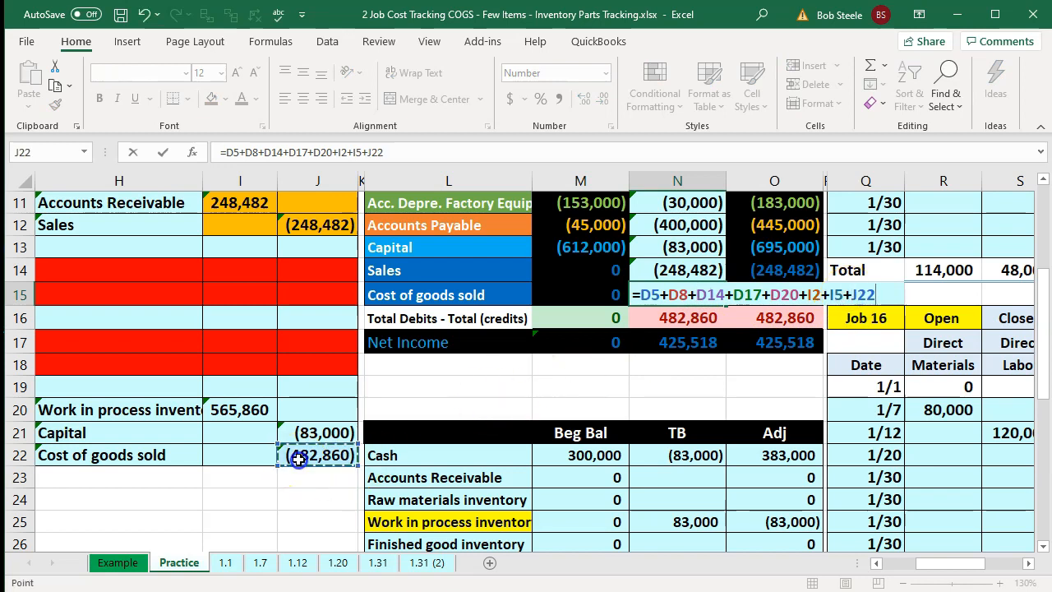
pyautogui.press('Return')
# - Compare the trial balance's cost of goods sold with Job 14's total in the job cost record
pyautogui.click(742, 299)
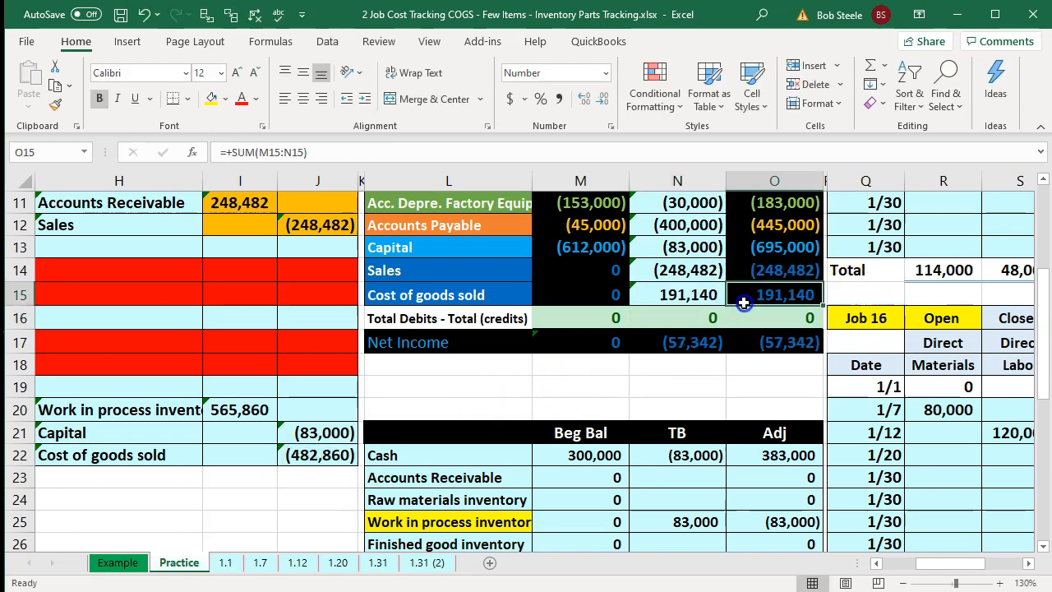
pyautogui.press('Right')
pyautogui.press('Right')
pyautogui.press('Right')
pyautogui.press('Right')
pyautogui.press('Right')
pyautogui.press('Right')
pyautogui.press('Right')
pyautogui.press('Right')
pyautogui.press('Right')
pyautogui.press('Right')
pyautogui.press('Right')
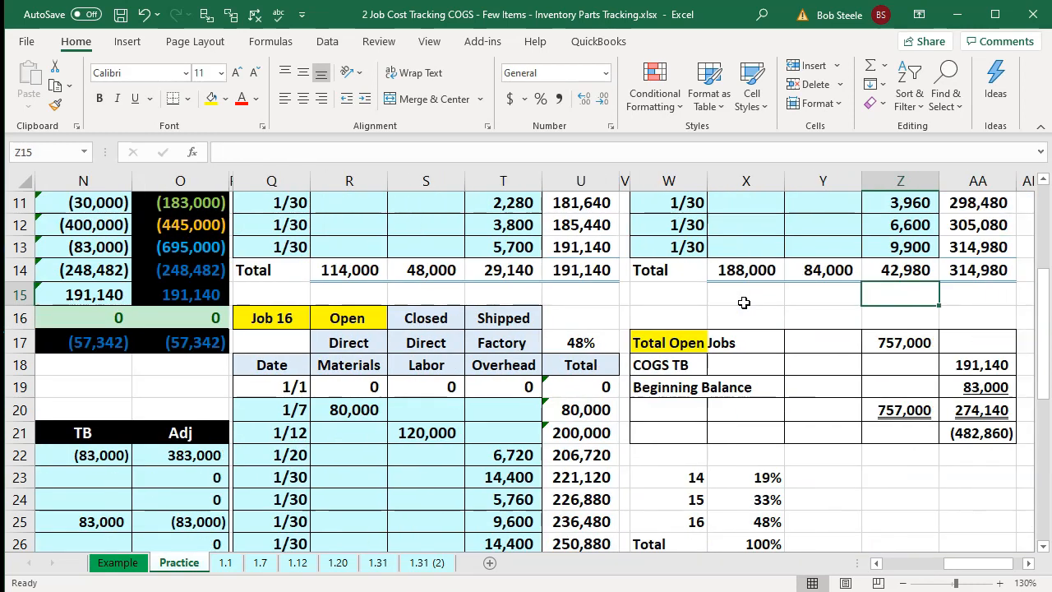
pyautogui.scroll(3, 745, 321)
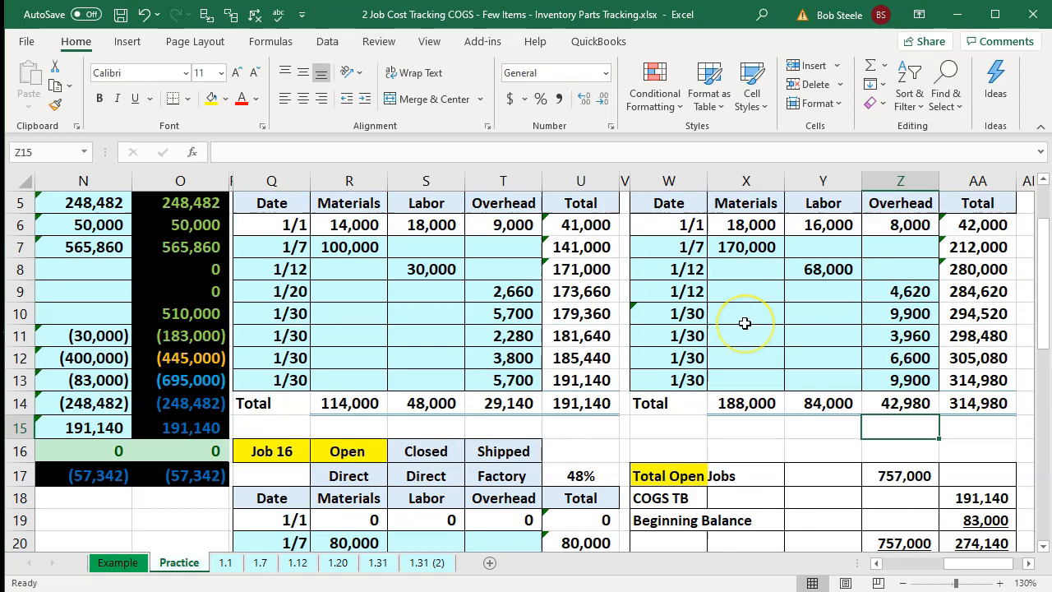
pyautogui.click(602, 474)
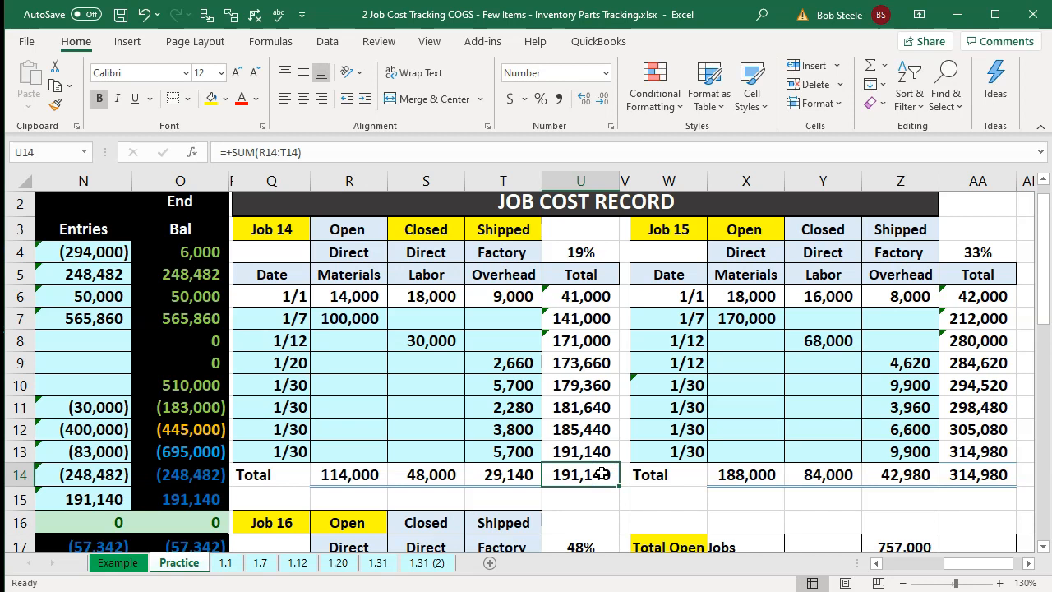
pyautogui.press('Left')
pyautogui.press('Left')
pyautogui.press('Left')
pyautogui.press('Left')
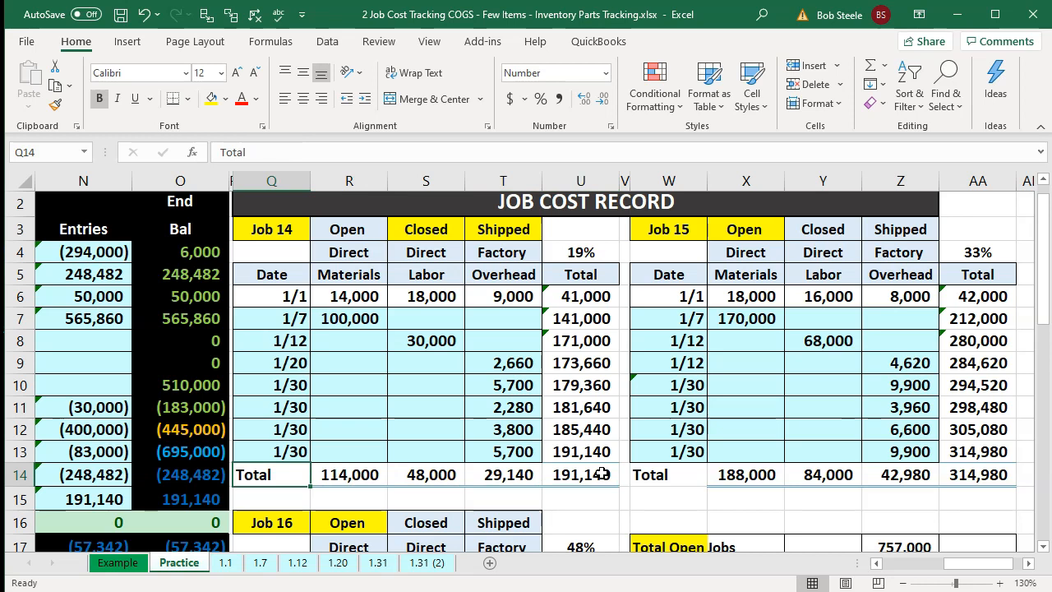
pyautogui.press('Left')
pyautogui.press('Left')
pyautogui.press('Left')
pyautogui.press('Left')
pyautogui.press('Left')
pyautogui.press('Left')
pyautogui.press('Left')
pyautogui.press('Left')
pyautogui.press('Left')
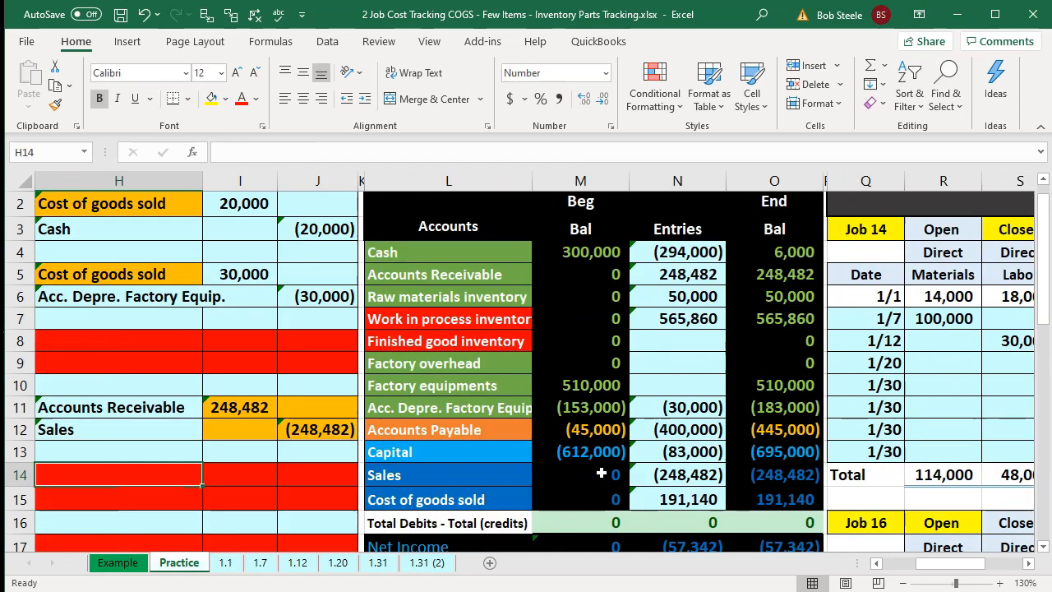
# - Clear the ADJ entry's debit and credit amounts
pyautogui.press('Home')
pyautogui.scroll(-3, 601, 473)
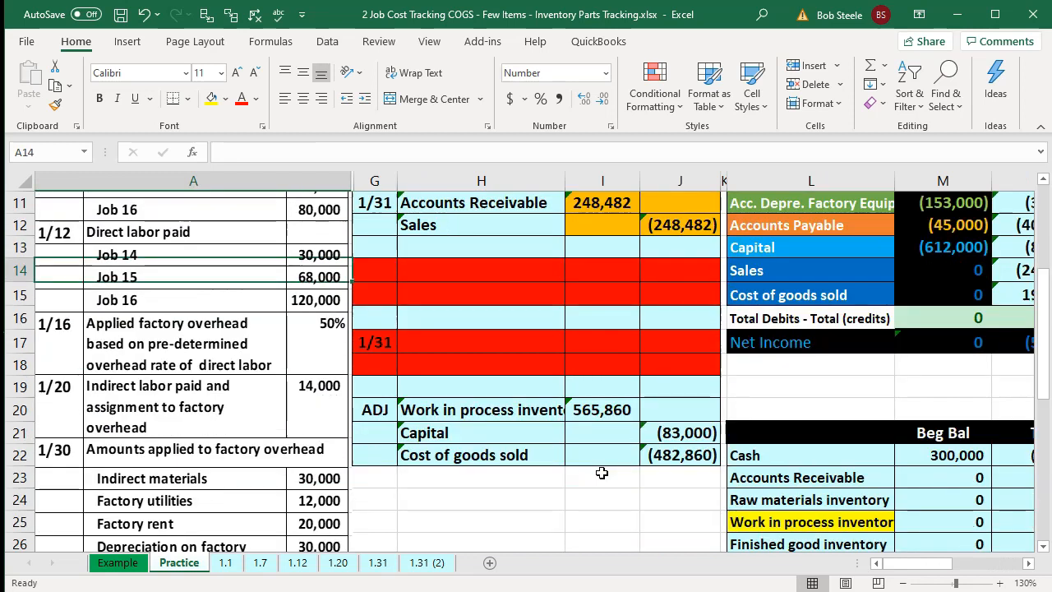
pyautogui.moveTo(611, 410); pyautogui.dragTo(674, 454)
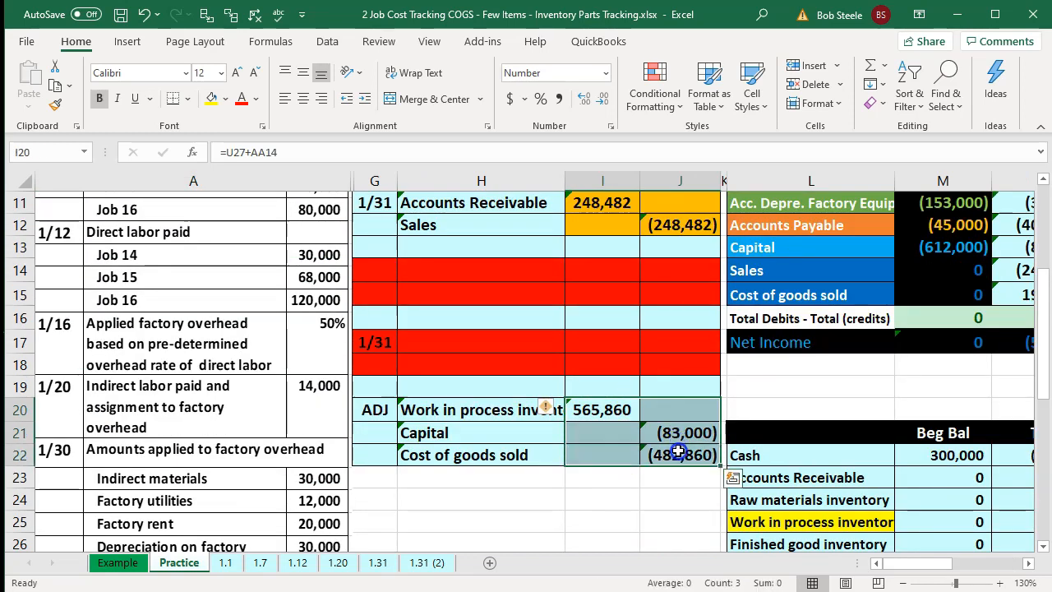
pyautogui.press('Delete')
# - Review the trial balance entries, end balances and debit-credit totals
pyautogui.scroll(1, 711, 481)
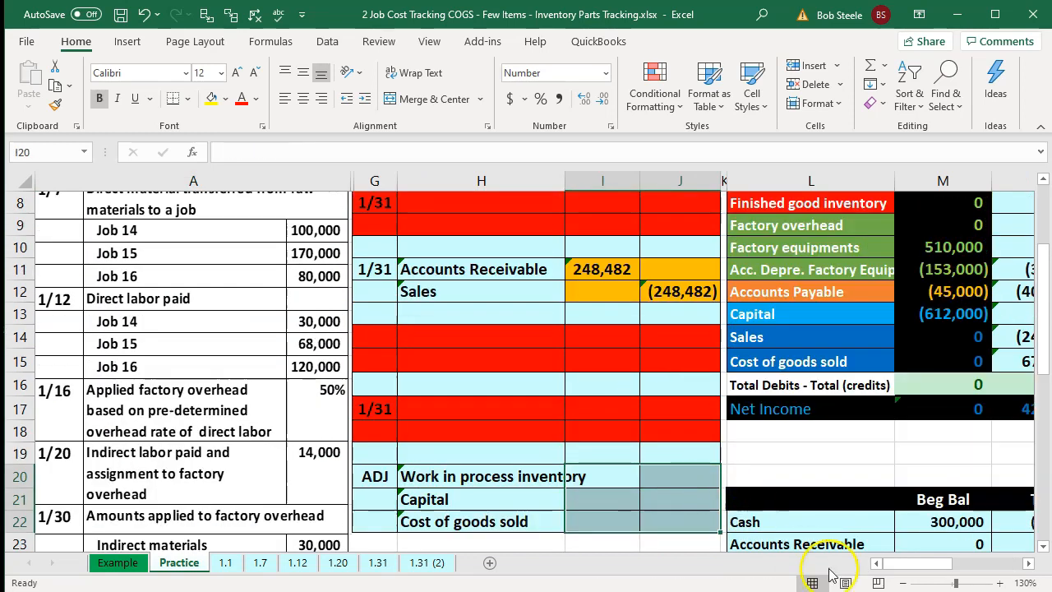
pyautogui.moveTo(919, 563); pyautogui.dragTo(936, 564)
pyautogui.scroll(2, 910, 453)
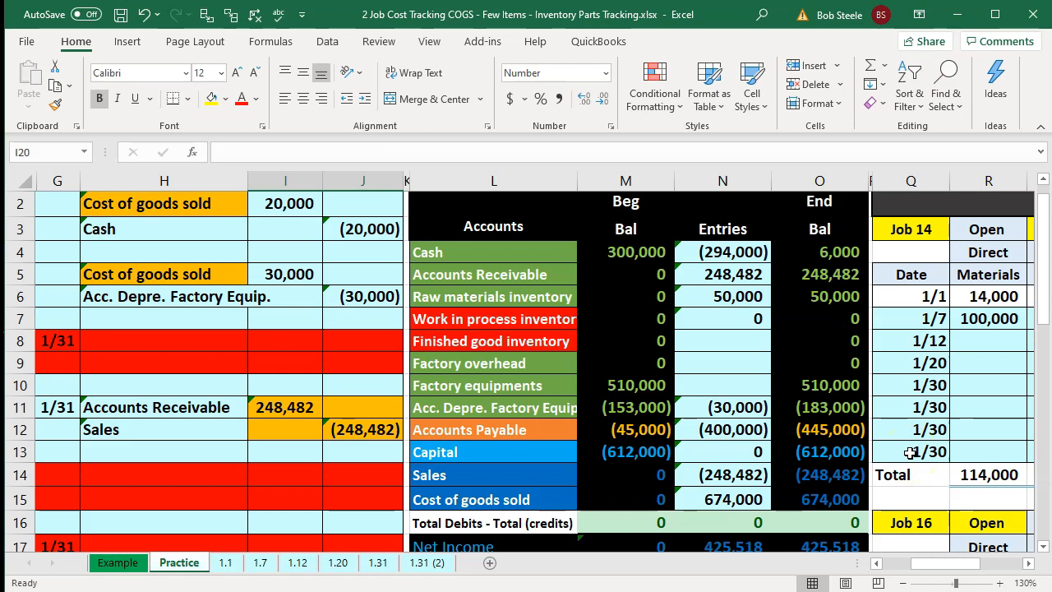
pyautogui.click(910, 452)
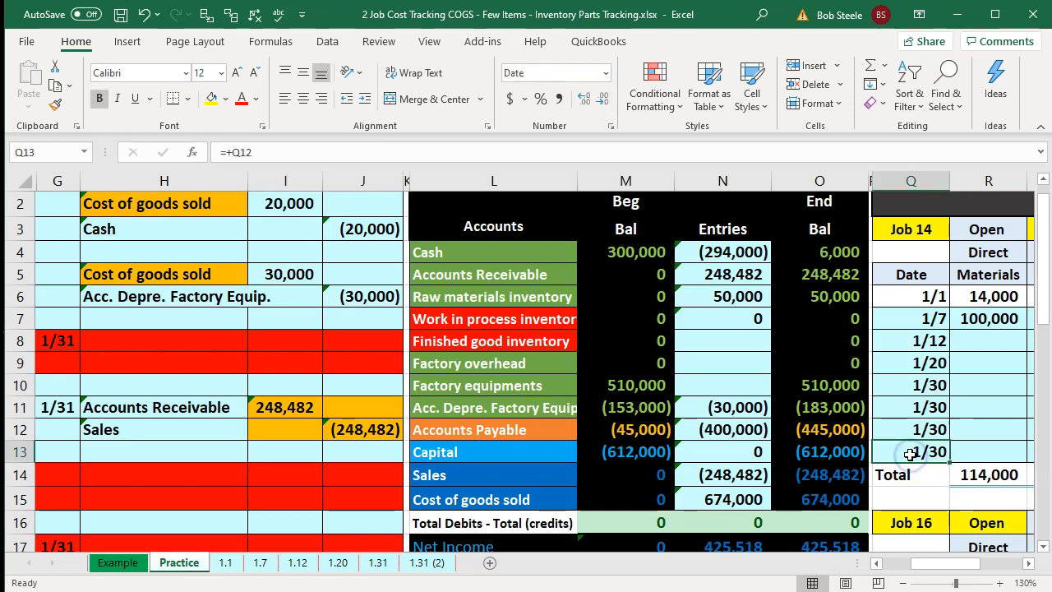
pyautogui.press('Right')
pyautogui.press('Right')
pyautogui.press('Right')
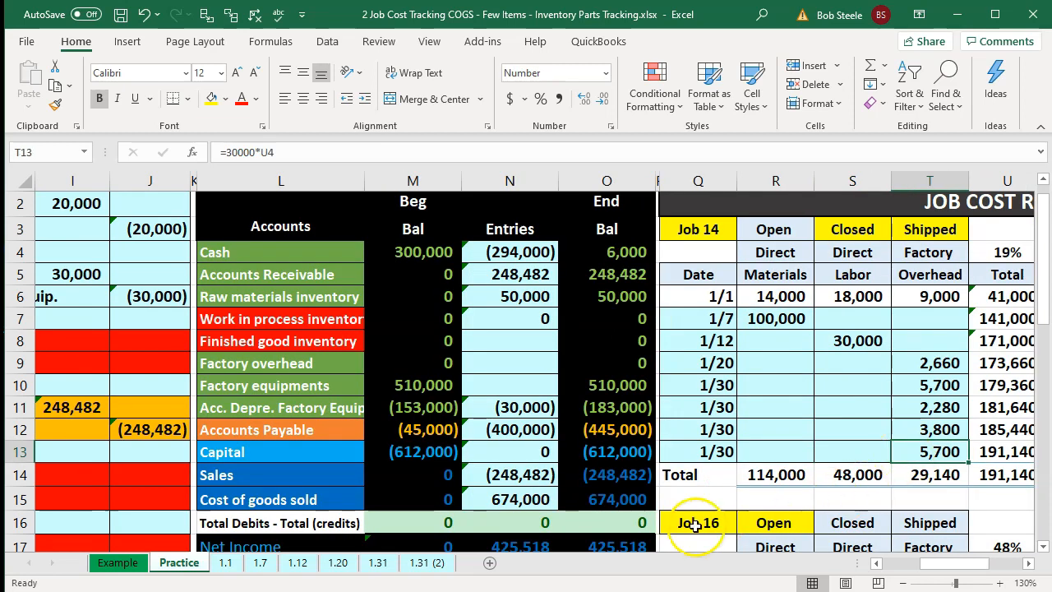
pyautogui.click(642, 518)
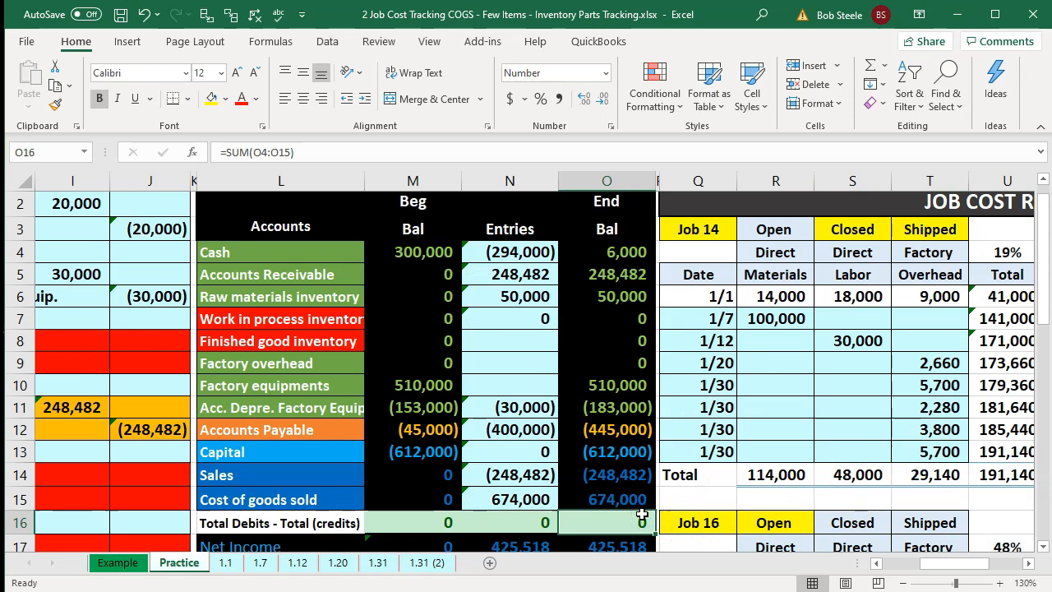